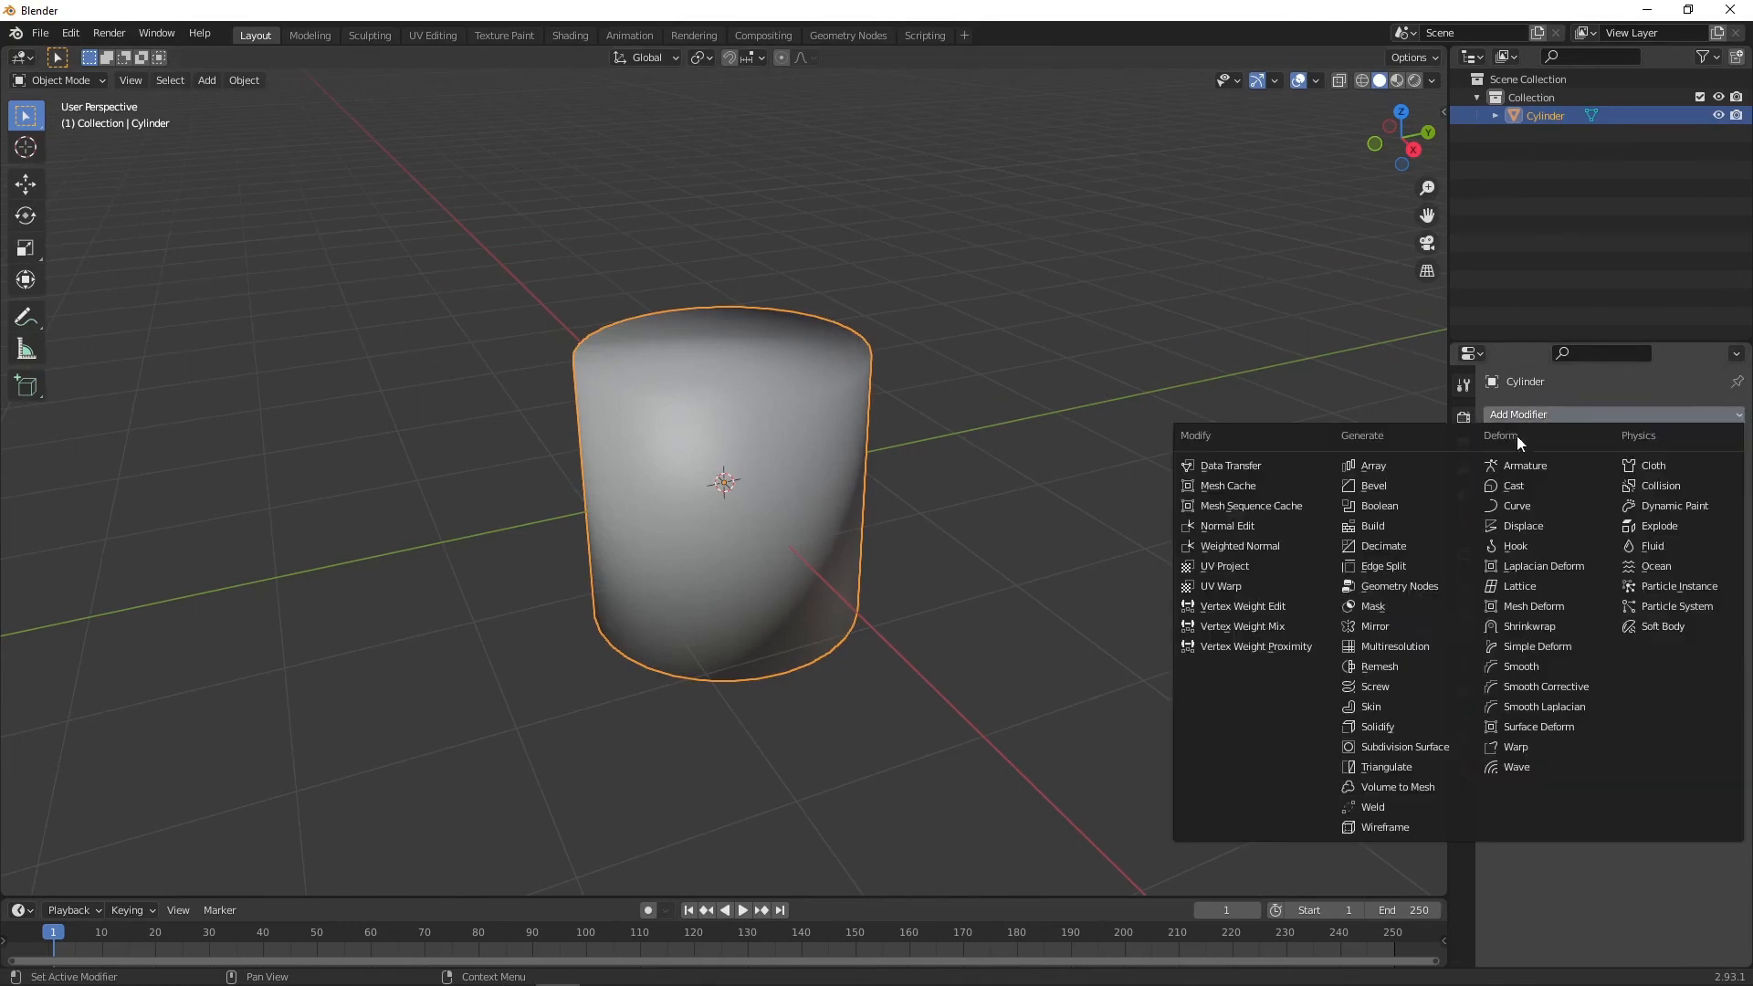
Step: Add a Bevel modifier to the cylinder and set its segments to 4
left_click(1374, 486)
key("q")
middle_click_drag(924, 343, 990, 312)
left_click(940, 345)
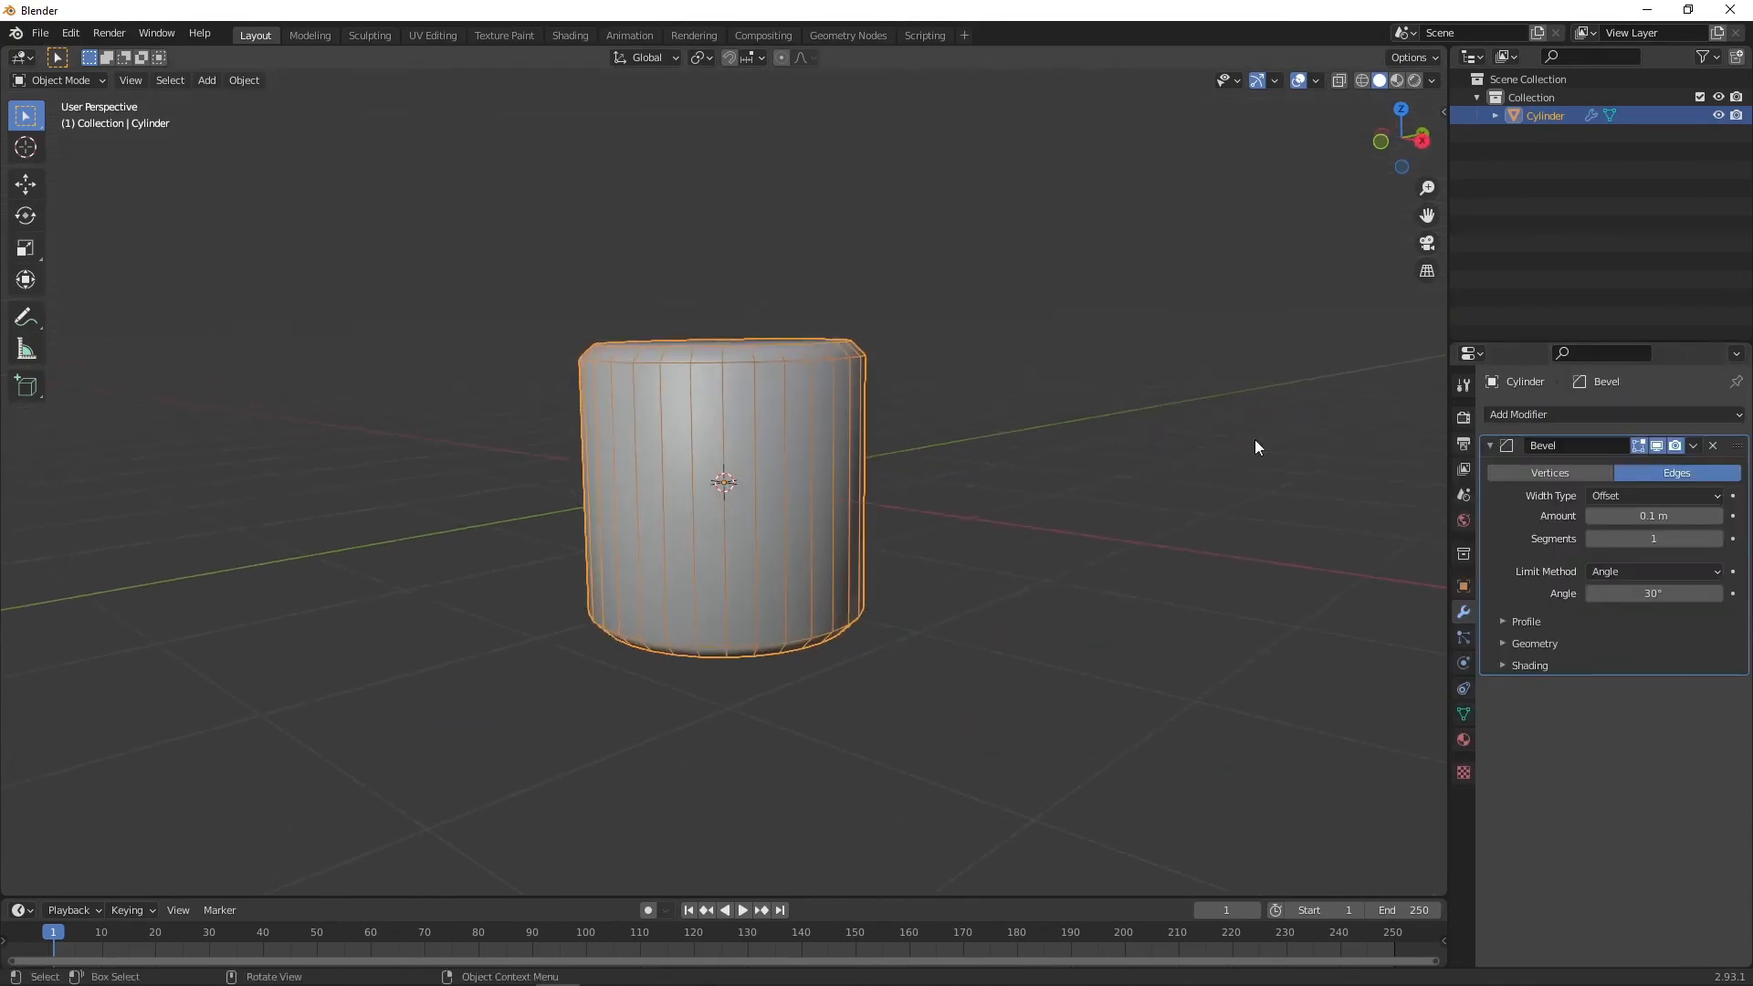
left_click(1715, 541)
left_click(1714, 541)
left_click(1714, 540)
Step: Scale the whole cylinder down uniformly
middle_click_drag(1096, 425, 889, 434)
left_click(985, 459)
key("a")
key("s")
left_click(937, 409)
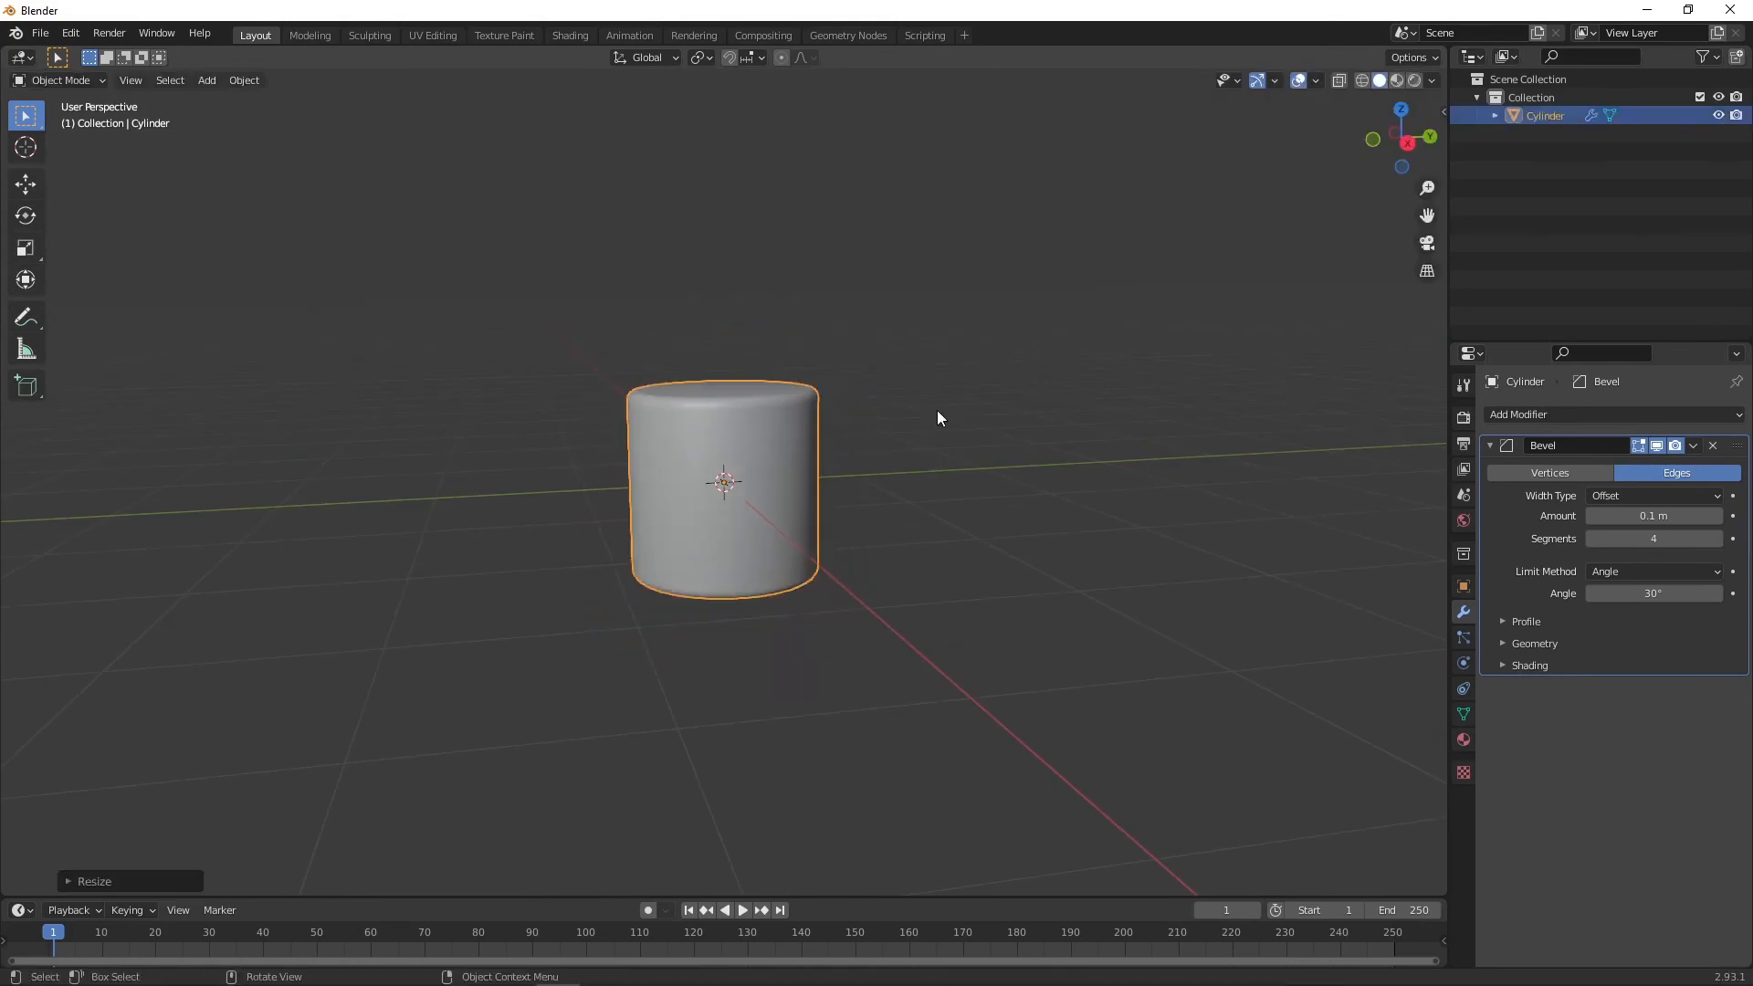
Step: Rotate the cylinder so it tilts to one side
key("r")
left_click(833, 464)
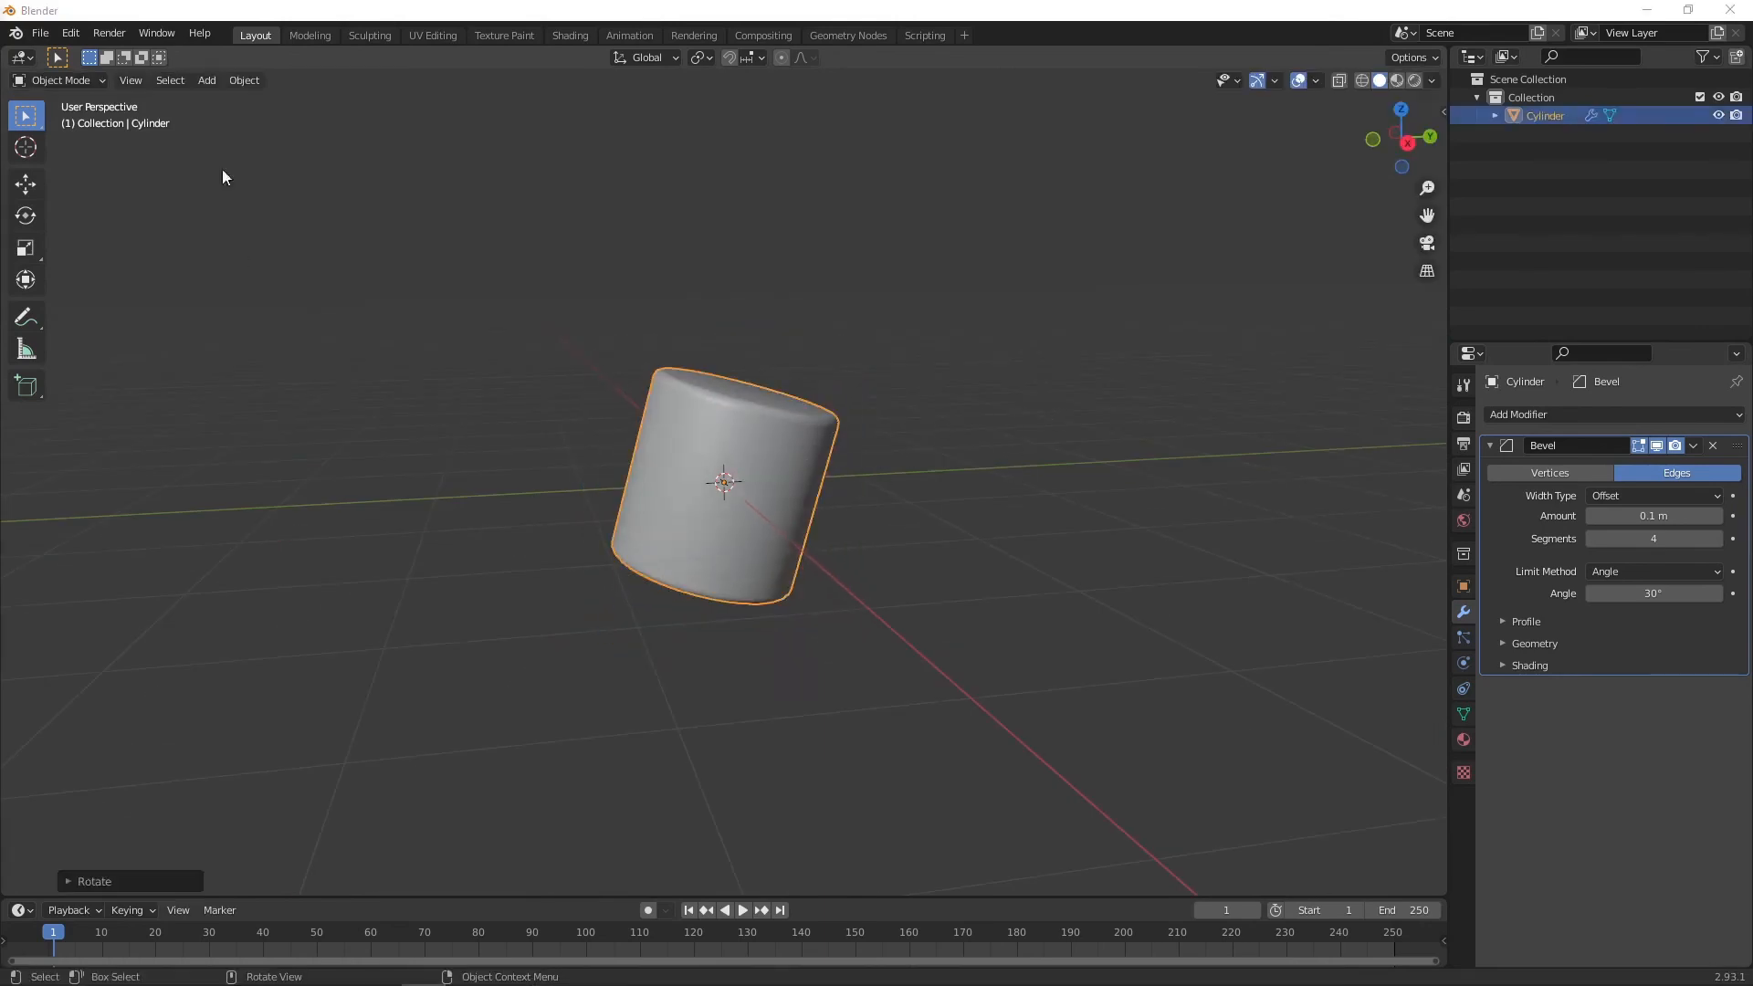
left_click(785, 468)
key("s")
right_click(593, 438)
Step: Switch the transform orientation to Local and scale the cylinder into a thinner, elongated shape
left_click(28, 279)
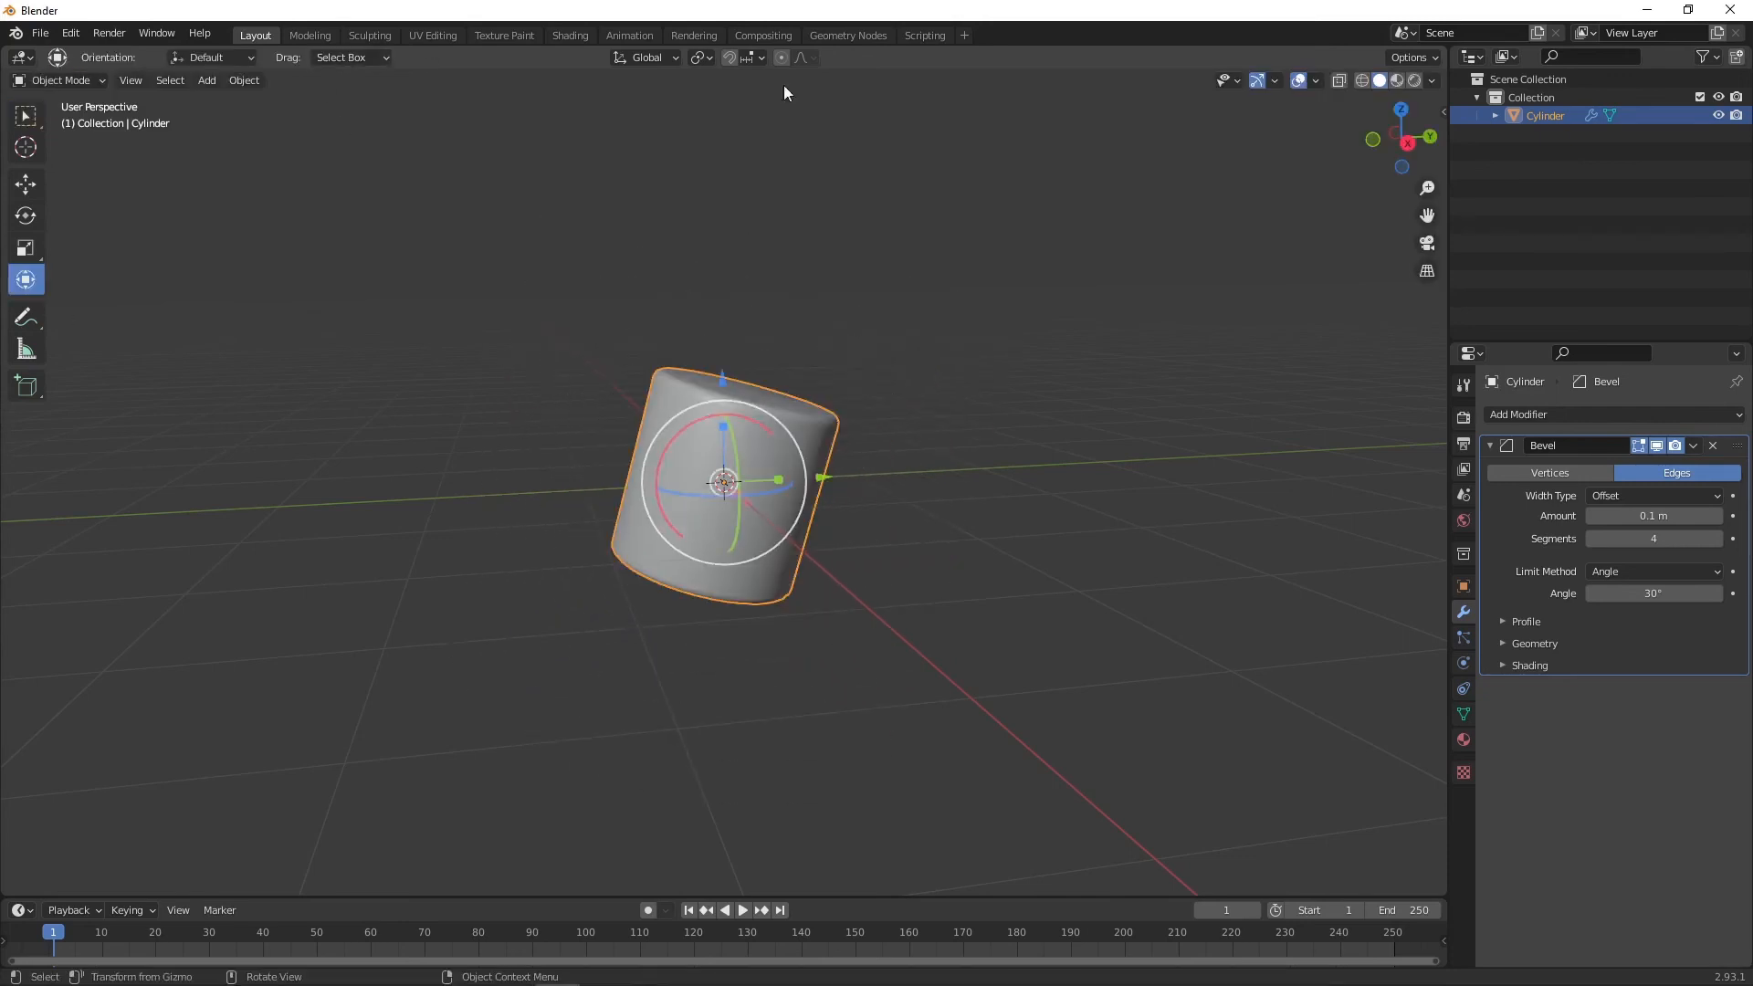
left_click(650, 58)
left_click(632, 133)
left_click_drag(739, 427, 771, 397)
key("s")
left_click(744, 443)
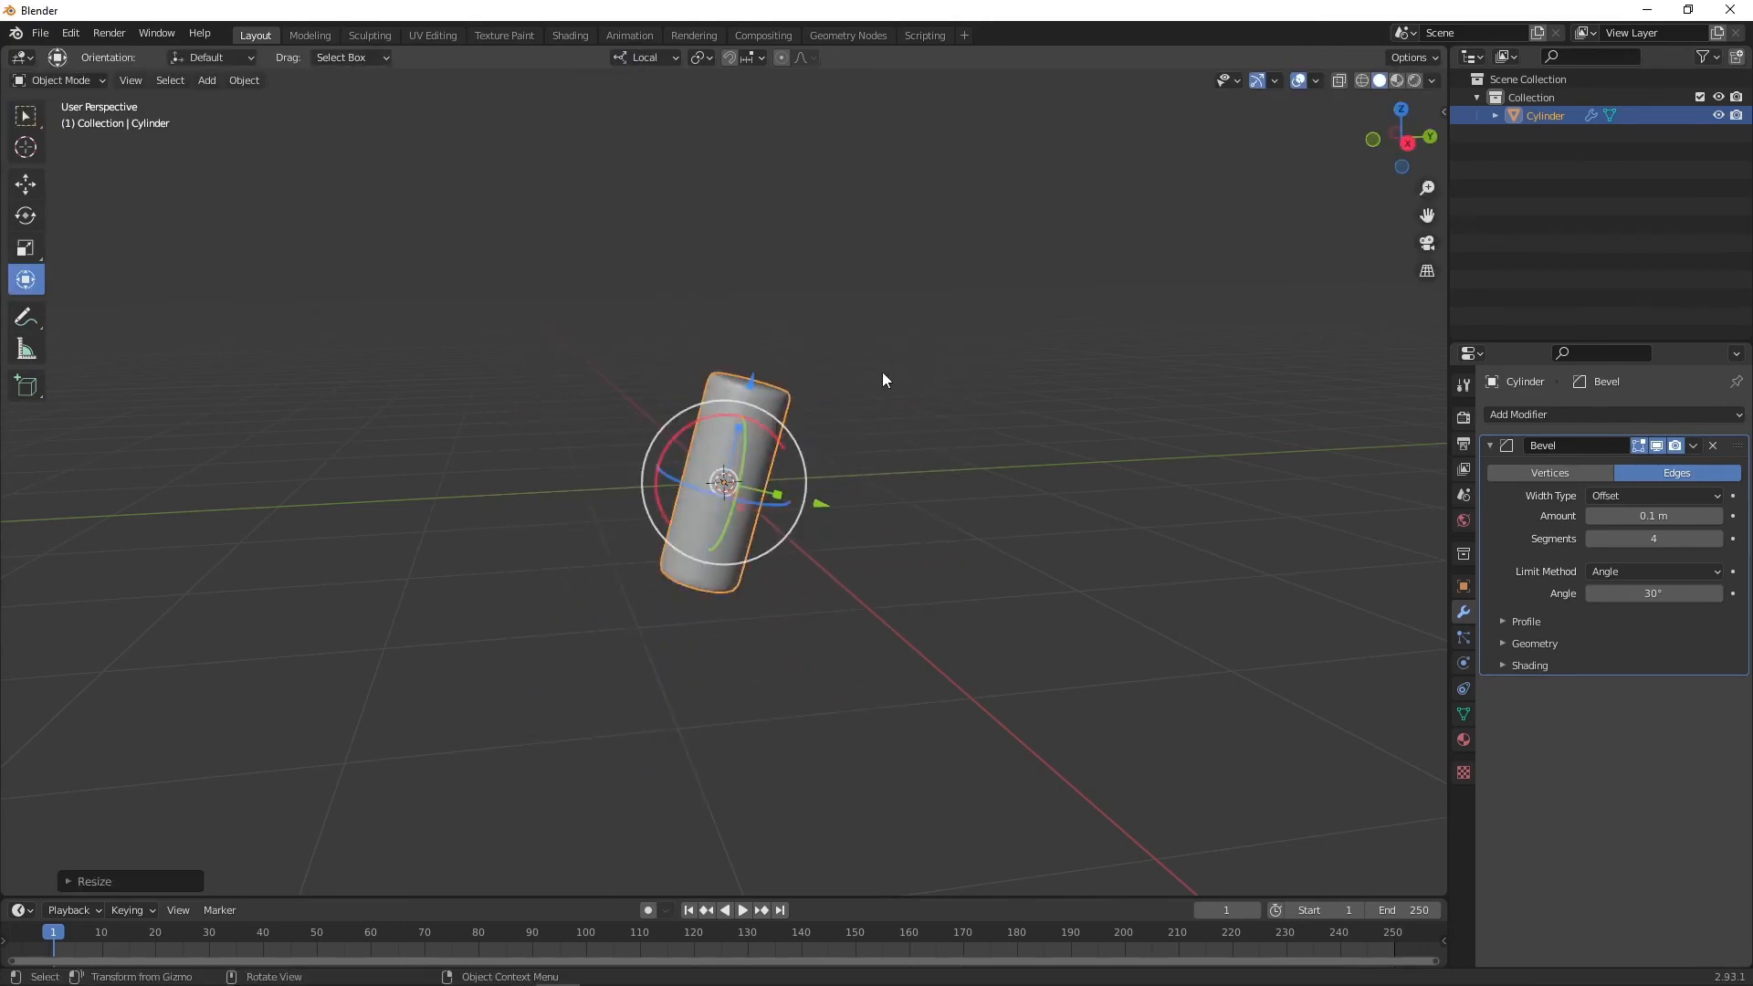
Step: Adjust the thin cylinder's tilt with the rotate gizmo
middle_click_drag(882, 370, 924, 374)
left_click(870, 378)
left_click(758, 425)
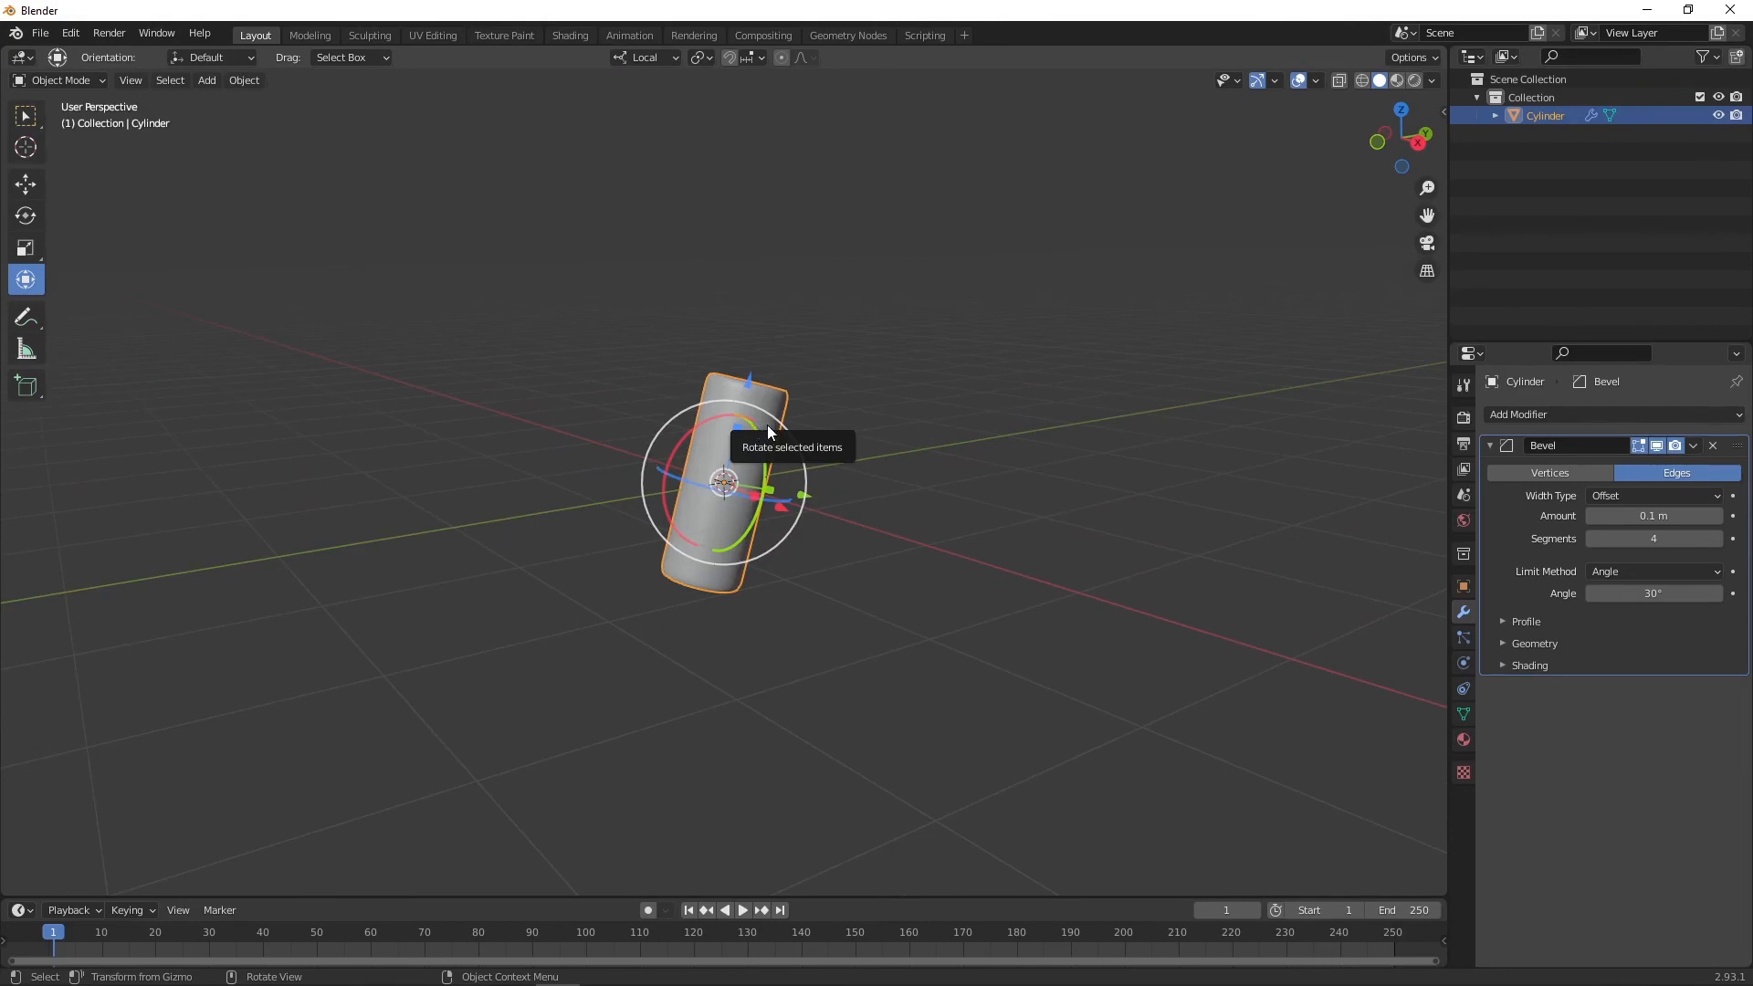
middle_click_drag(758, 425, 732, 409)
Step: Duplicate the cylinder upward along Z, then shrink and tilt the copy into a short block
key("shift+d")
key("z")
left_click(588, 228)
middle_click_drag(587, 228, 782, 240)
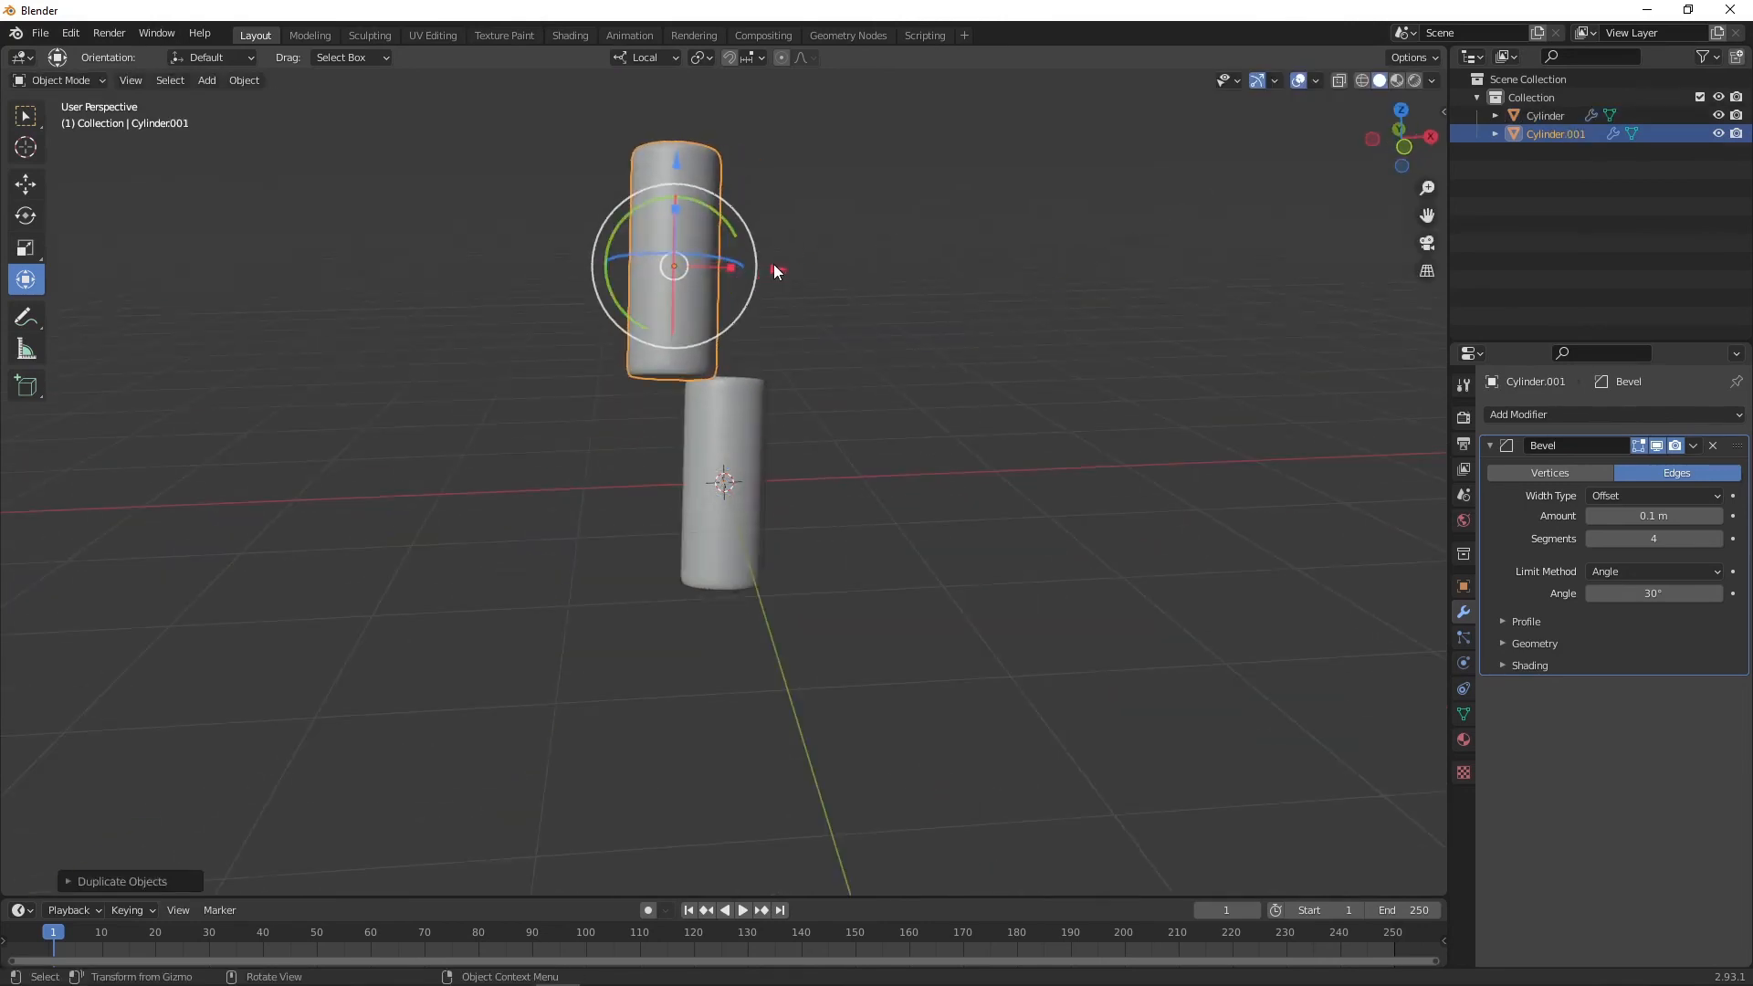
left_click_drag(774, 266, 831, 273)
middle_click_drag(857, 279, 685, 272)
left_click_drag(675, 205, 707, 250)
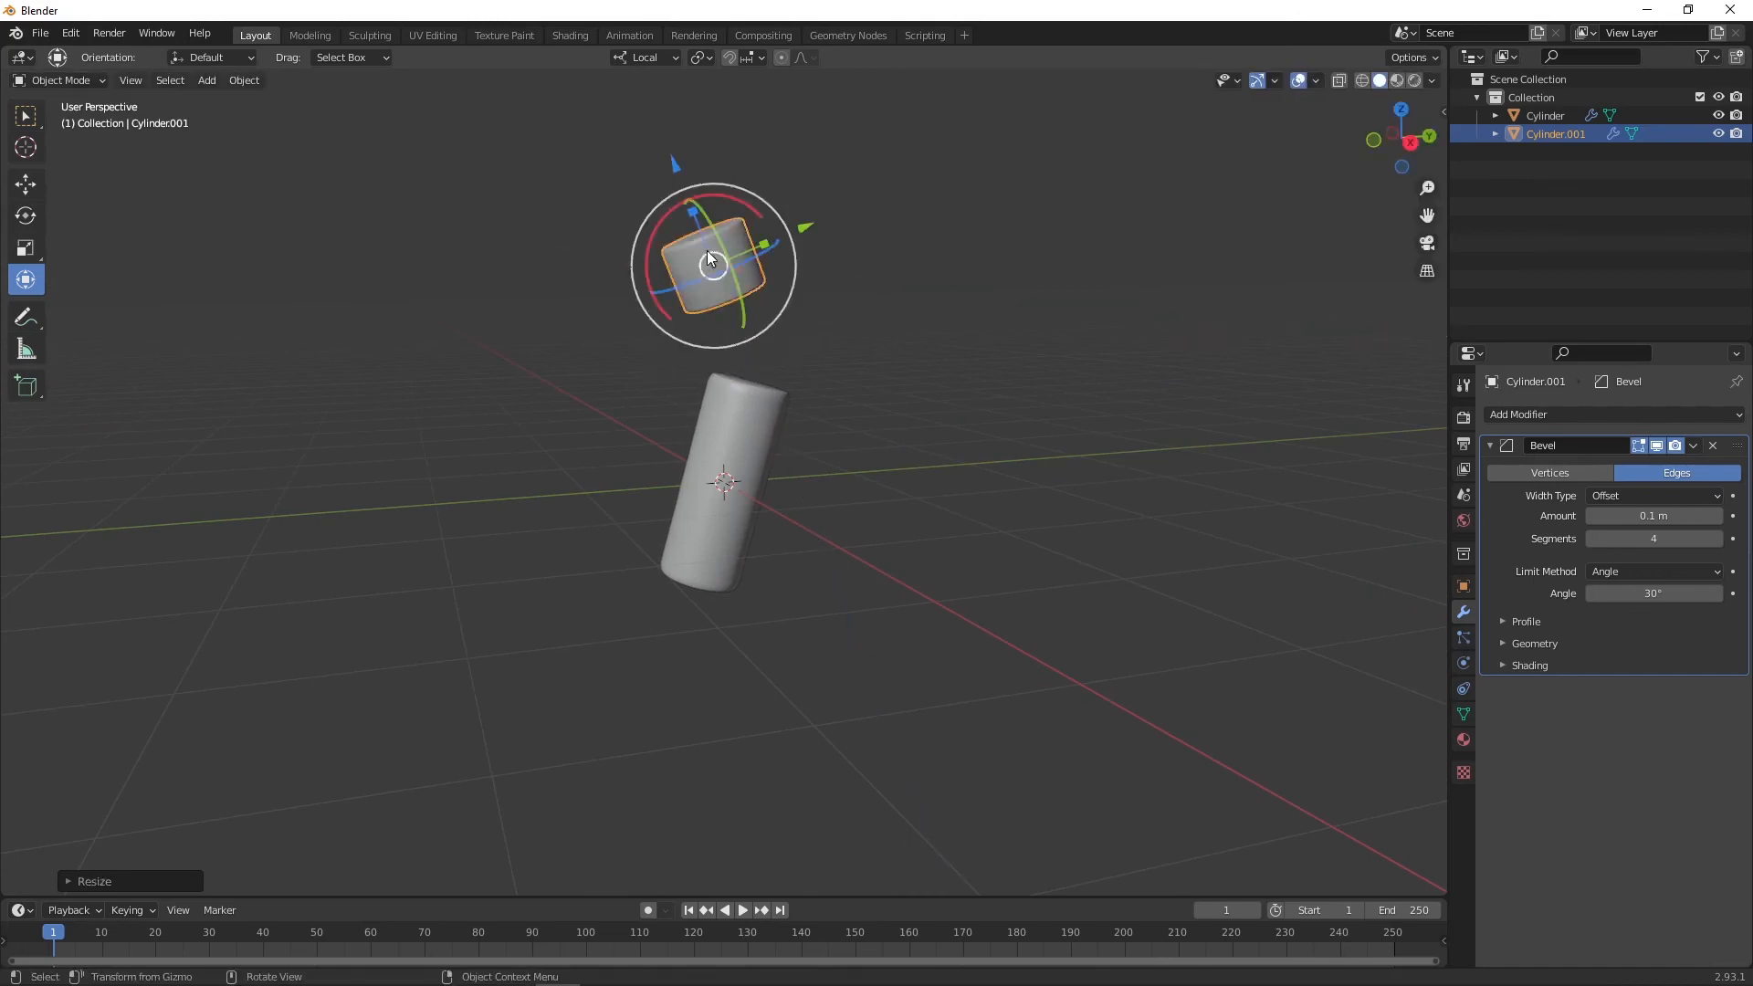
Step: Position the short cylinder just above the tall one and deselect everything
key("KP_1")
key("g")
left_click(709, 322)
key("KP_3")
middle_click_drag(686, 325, 818, 391)
key("alt+a")
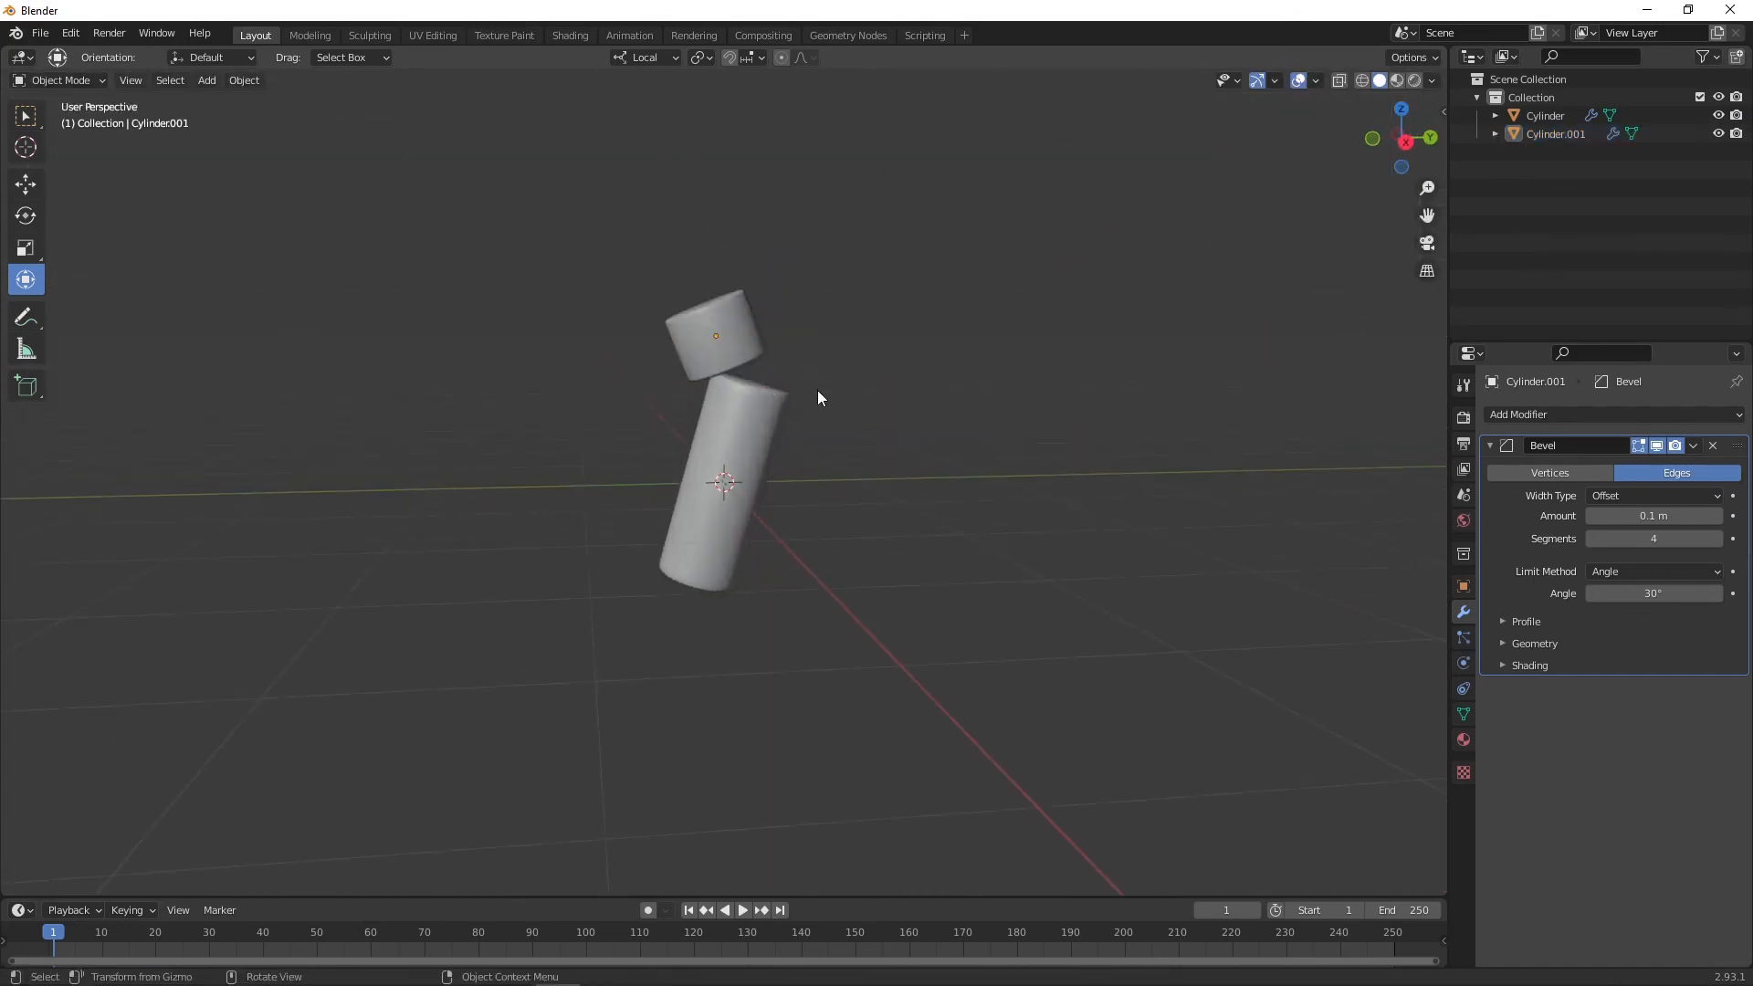
Step: Add a camera from front view and split the viewport to look through the camera alongside
key("KP_1")
key("shift+a")
left_click(794, 653)
left_click_drag(1444, 50, 862, 73)
key("KP_0")
Step: Set the render resolution to 1080 px wide and 1920 px high
left_click(1463, 418)
left_click(1463, 444)
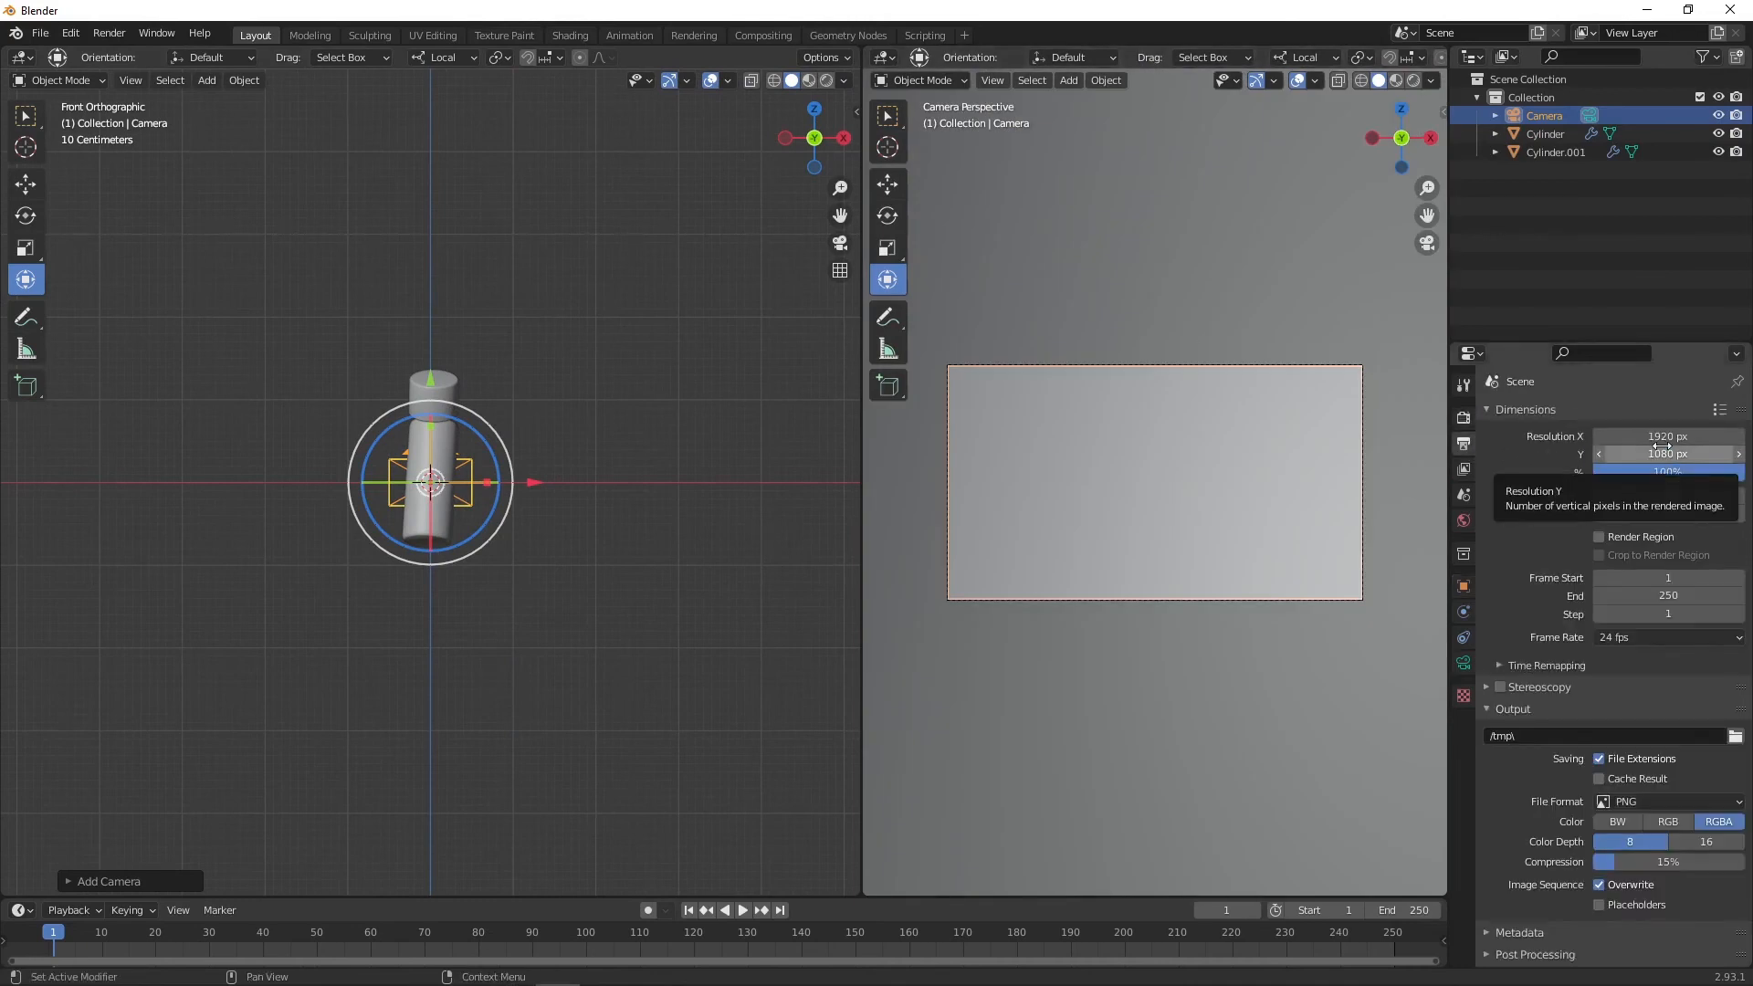
left_click(1661, 437)
type("1080")
key("Return")
left_click(1665, 454)
type("1920")
key("Return")
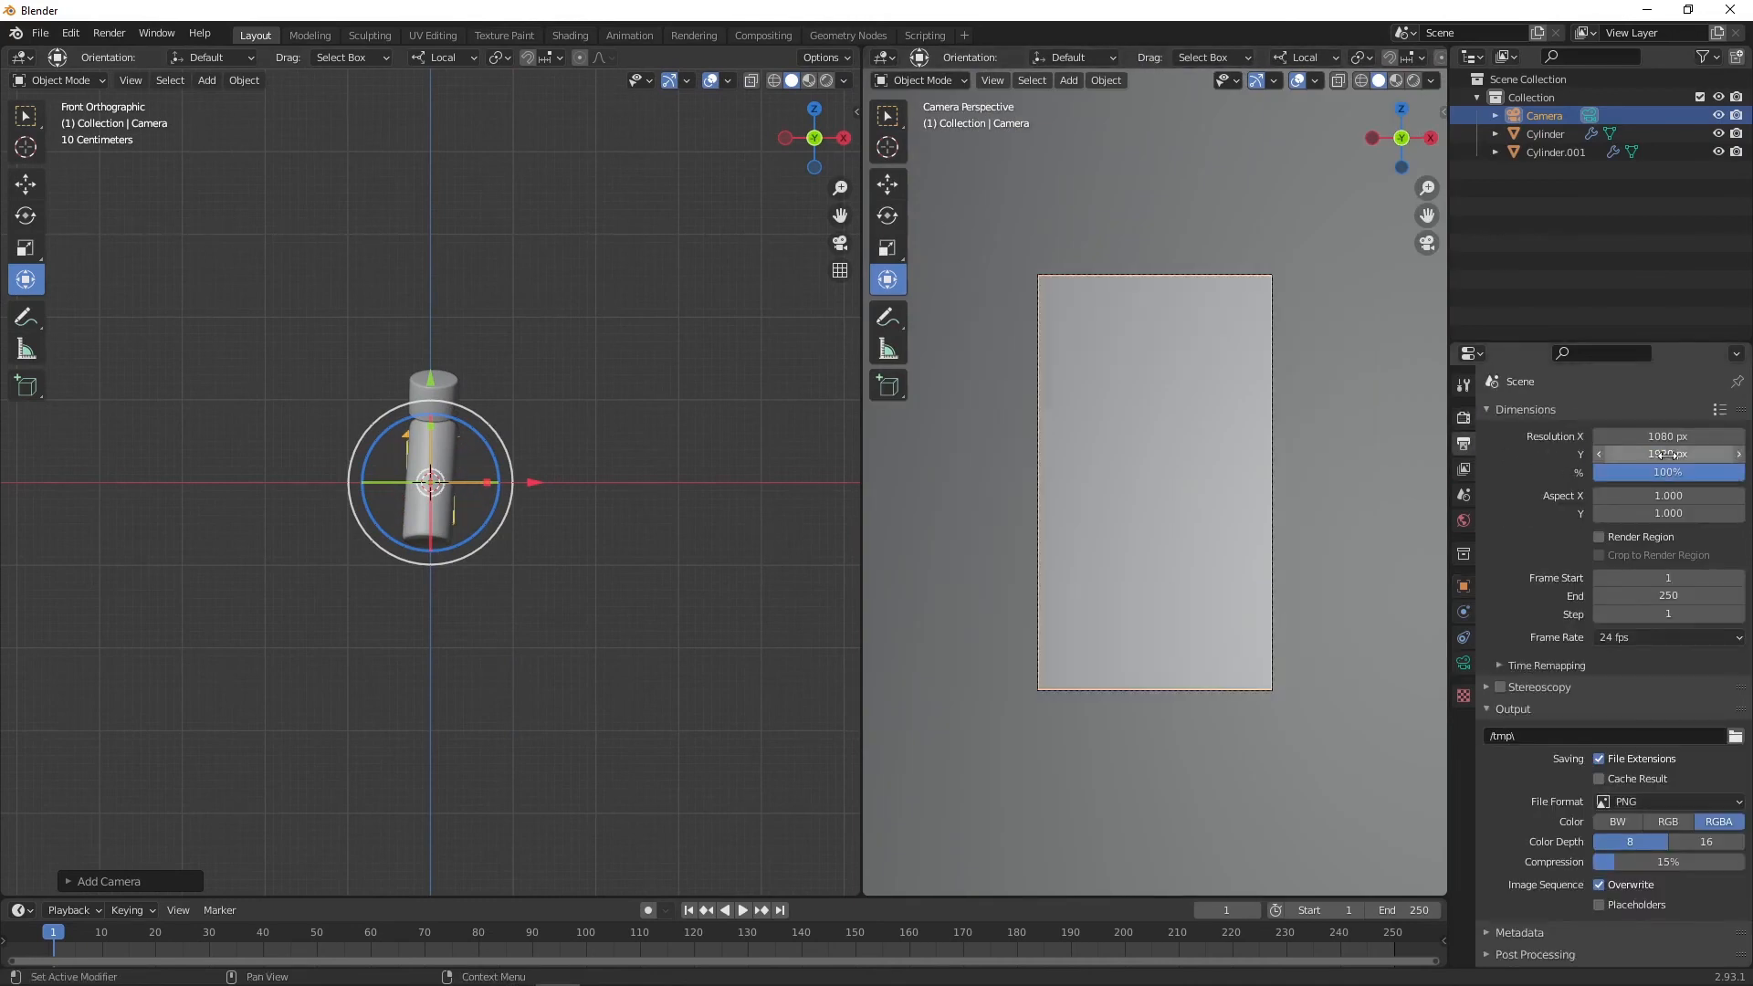
Step: Move the camera so the cylinders are framed in the camera view
middle_click_drag(576, 447, 388, 466)
left_click_drag(326, 473, 81, 462)
left_click_drag(175, 365, 174, 343)
left_click_drag(88, 456, 57, 456)
key("ctrl+z")
middle_click_drag(146, 462, 376, 497)
scroll(388, 534, "down", 4)
left_click_drag(231, 606, 169, 645)
Step: Set the camera's passepartout to 1.000
left_click(1464, 664)
left_click(1537, 728)
left_click_drag(1660, 861, 1717, 862)
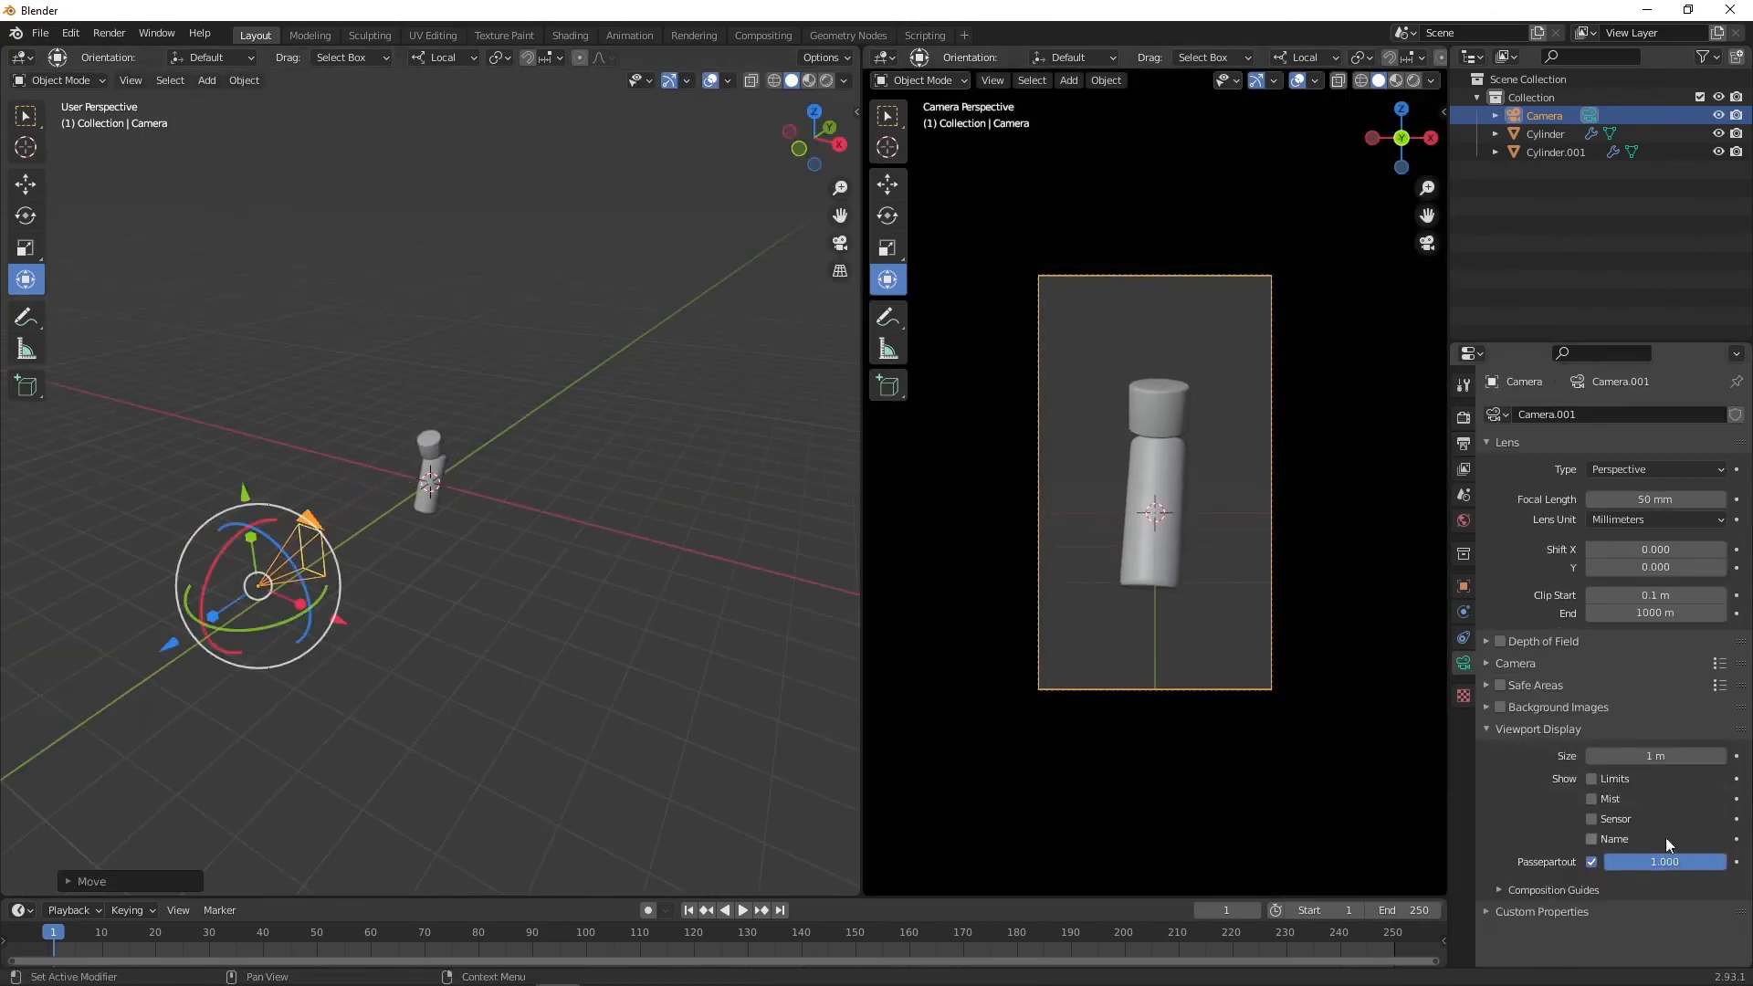
Step: Adjust the rotation of the tall tilted cylinder
left_click(475, 469)
scroll(465, 467, "up", 4)
left_click(448, 464)
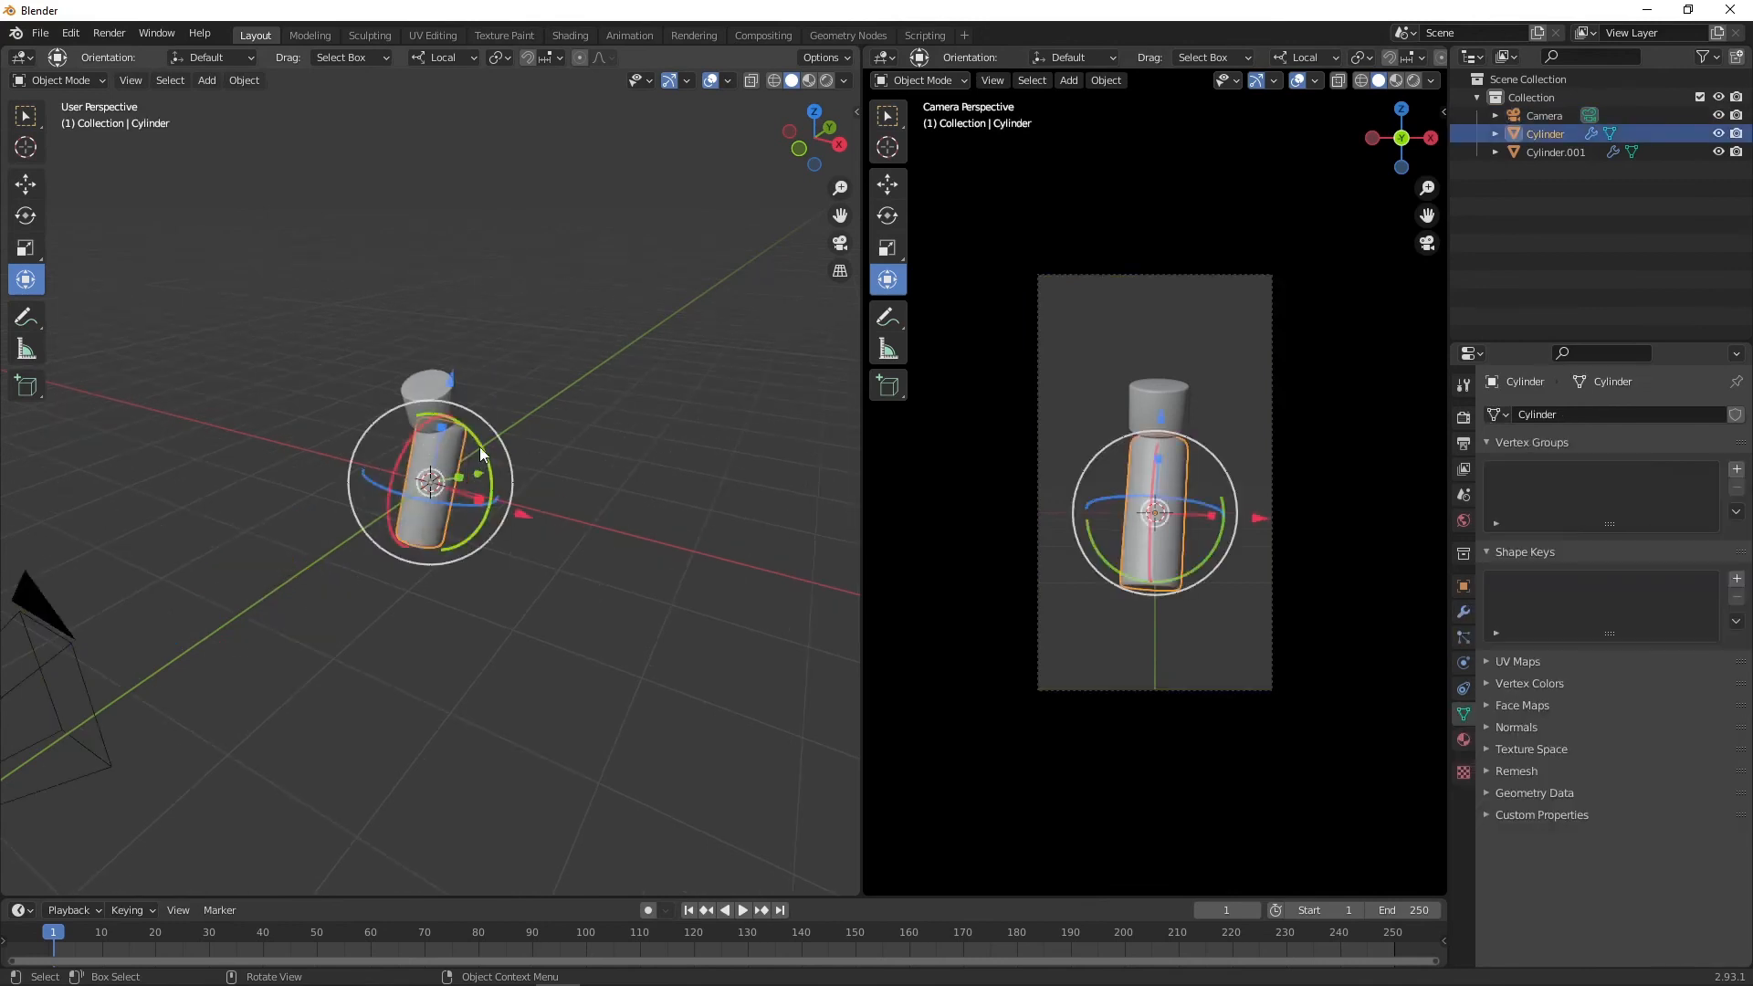
left_click_drag(479, 448, 485, 397)
Step: Rotate the short top cylinder to a stronger tilt and deselect it
left_click(445, 394)
middle_click_drag(420, 388, 562, 358)
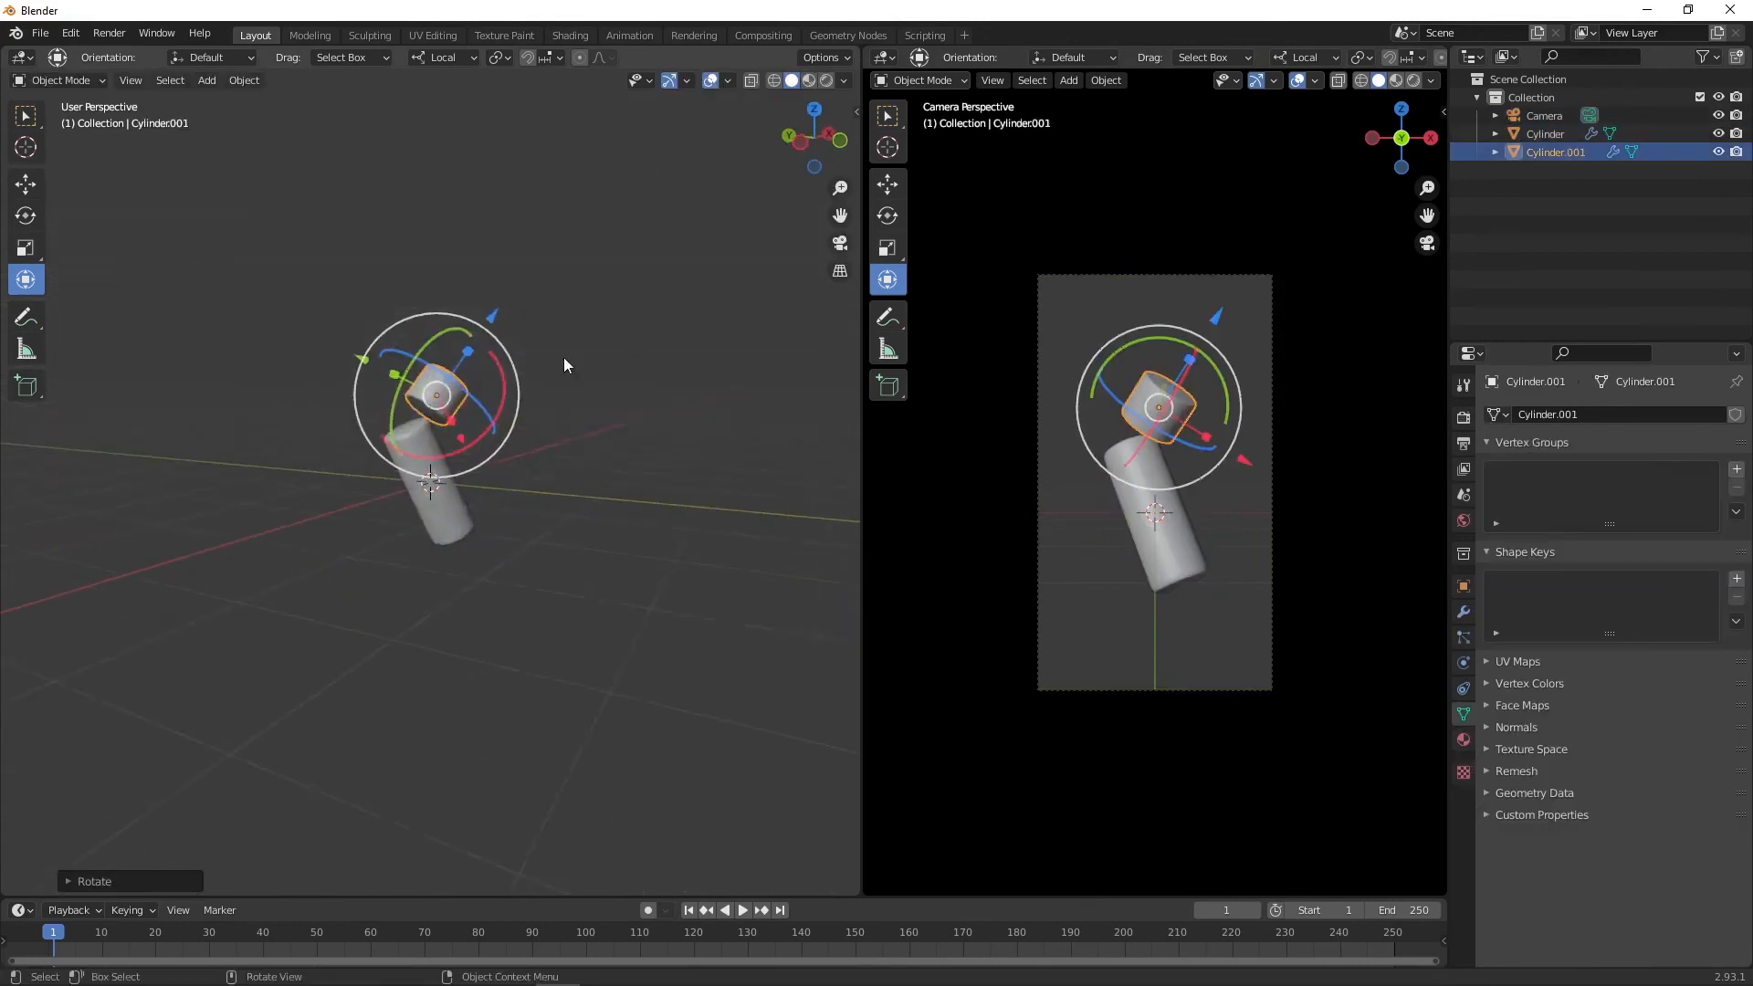
scroll(563, 357, "up", 4)
left_click_drag(502, 222, 497, 228)
left_click(582, 329)
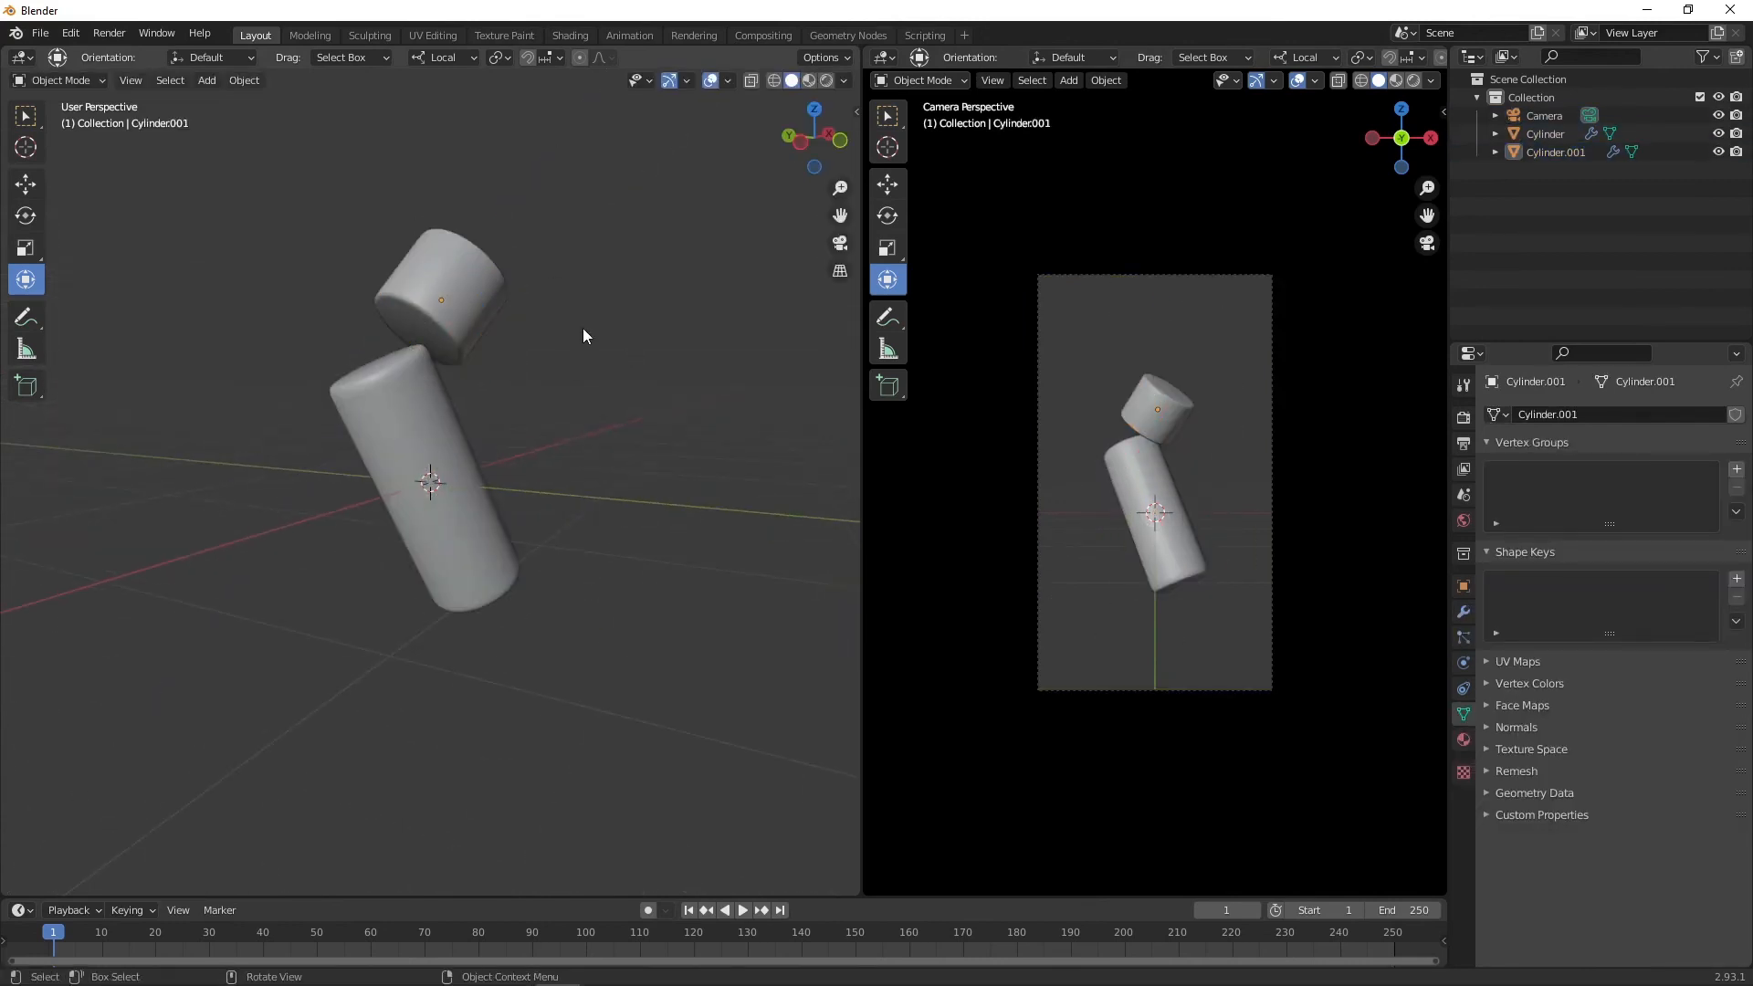
Step: Duplicate the tall cylinder, clear the copy's rotation and move it down below the stack
middle_click_drag(582, 332, 473, 395)
left_click(463, 479)
key("shift+d")
left_click(526, 488)
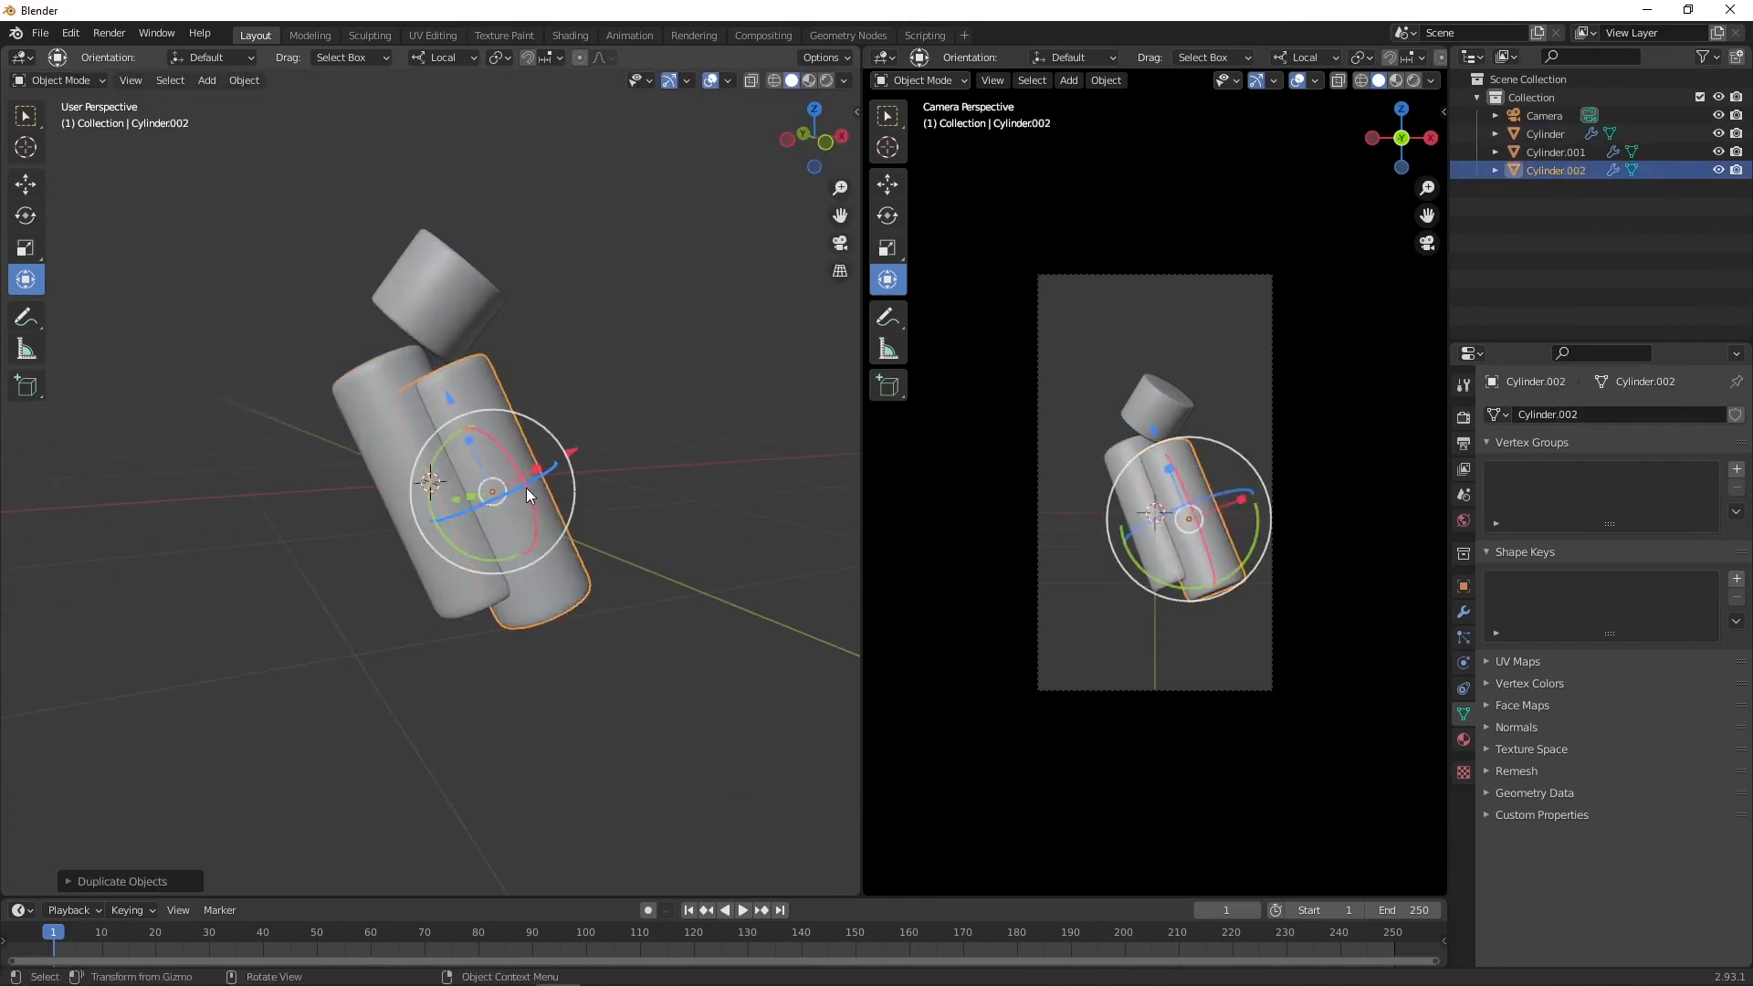
key("alt+r")
left_click_drag(487, 388, 479, 614)
Step: Scale the copy up into a wide pedestal beneath the tilted cylinder
key("s")
left_click(670, 463)
key("s")
left_click(639, 556)
left_click_drag(561, 689, 521, 690)
left_click_drag(451, 631, 449, 640)
left_click_drag(447, 683, 448, 693)
left_click_drag(451, 627, 451, 675)
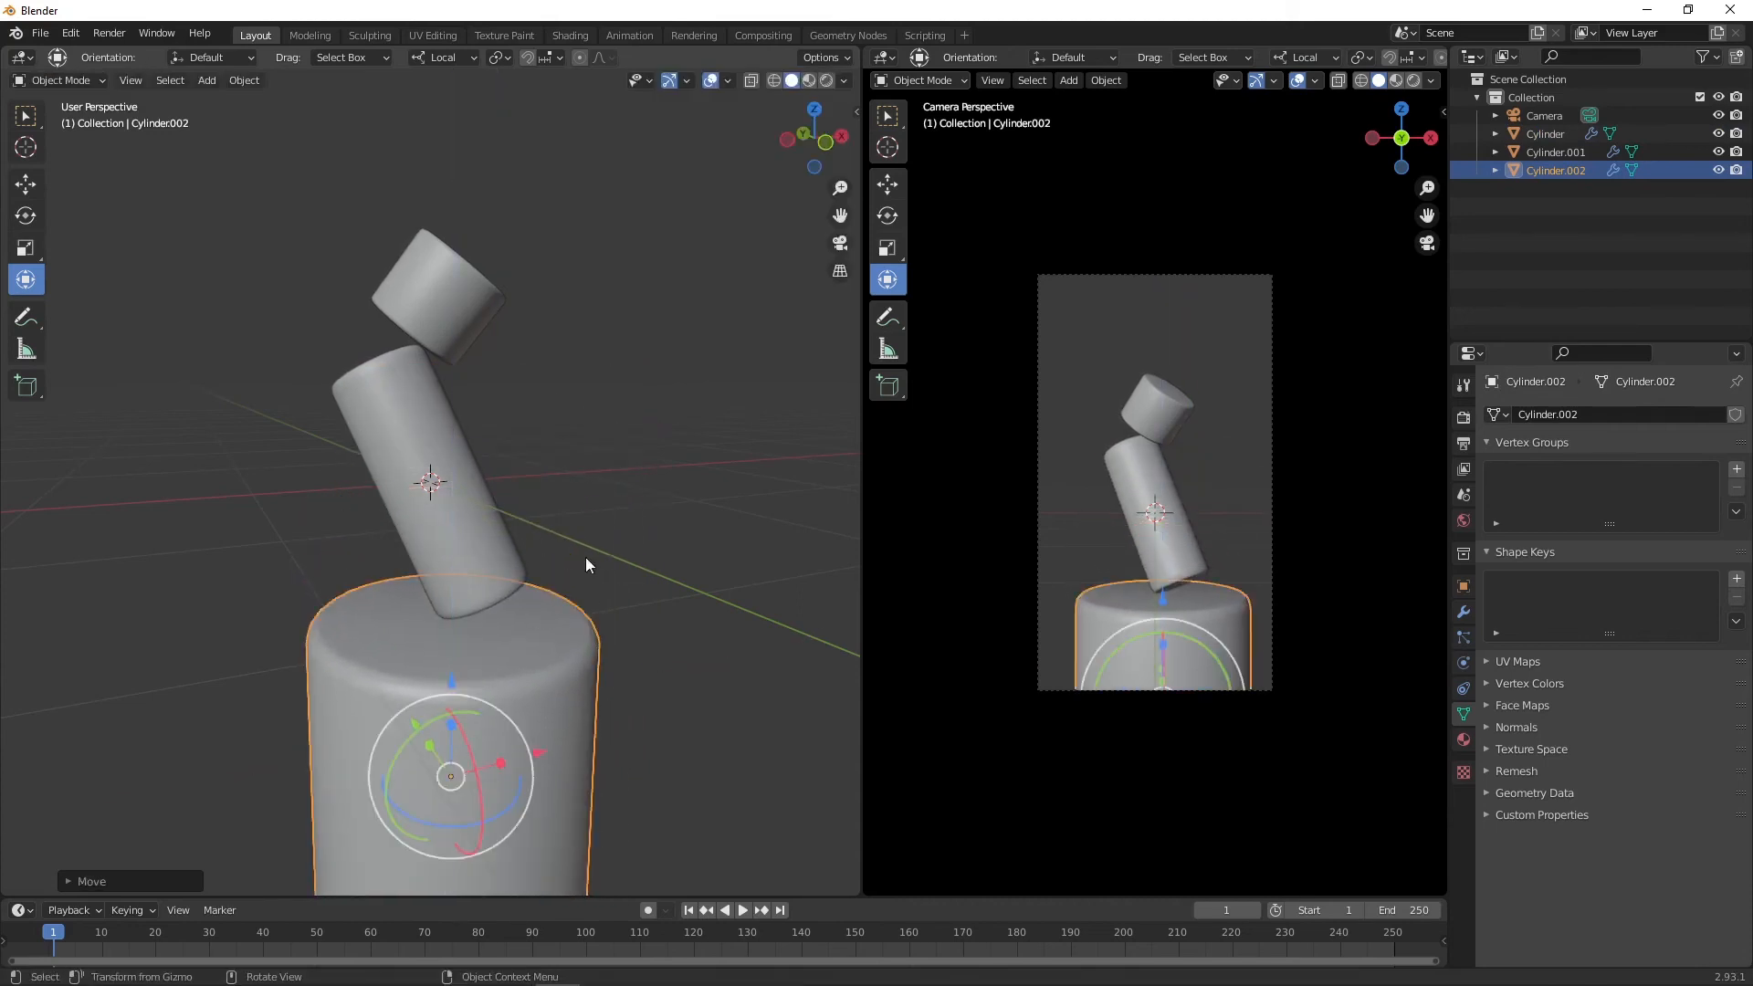
Step: Add a plane and rotate it 90 degrees about X
left_click(584, 557)
key("shift+a")
mouse_move(574, 221)
left_click(659, 246)
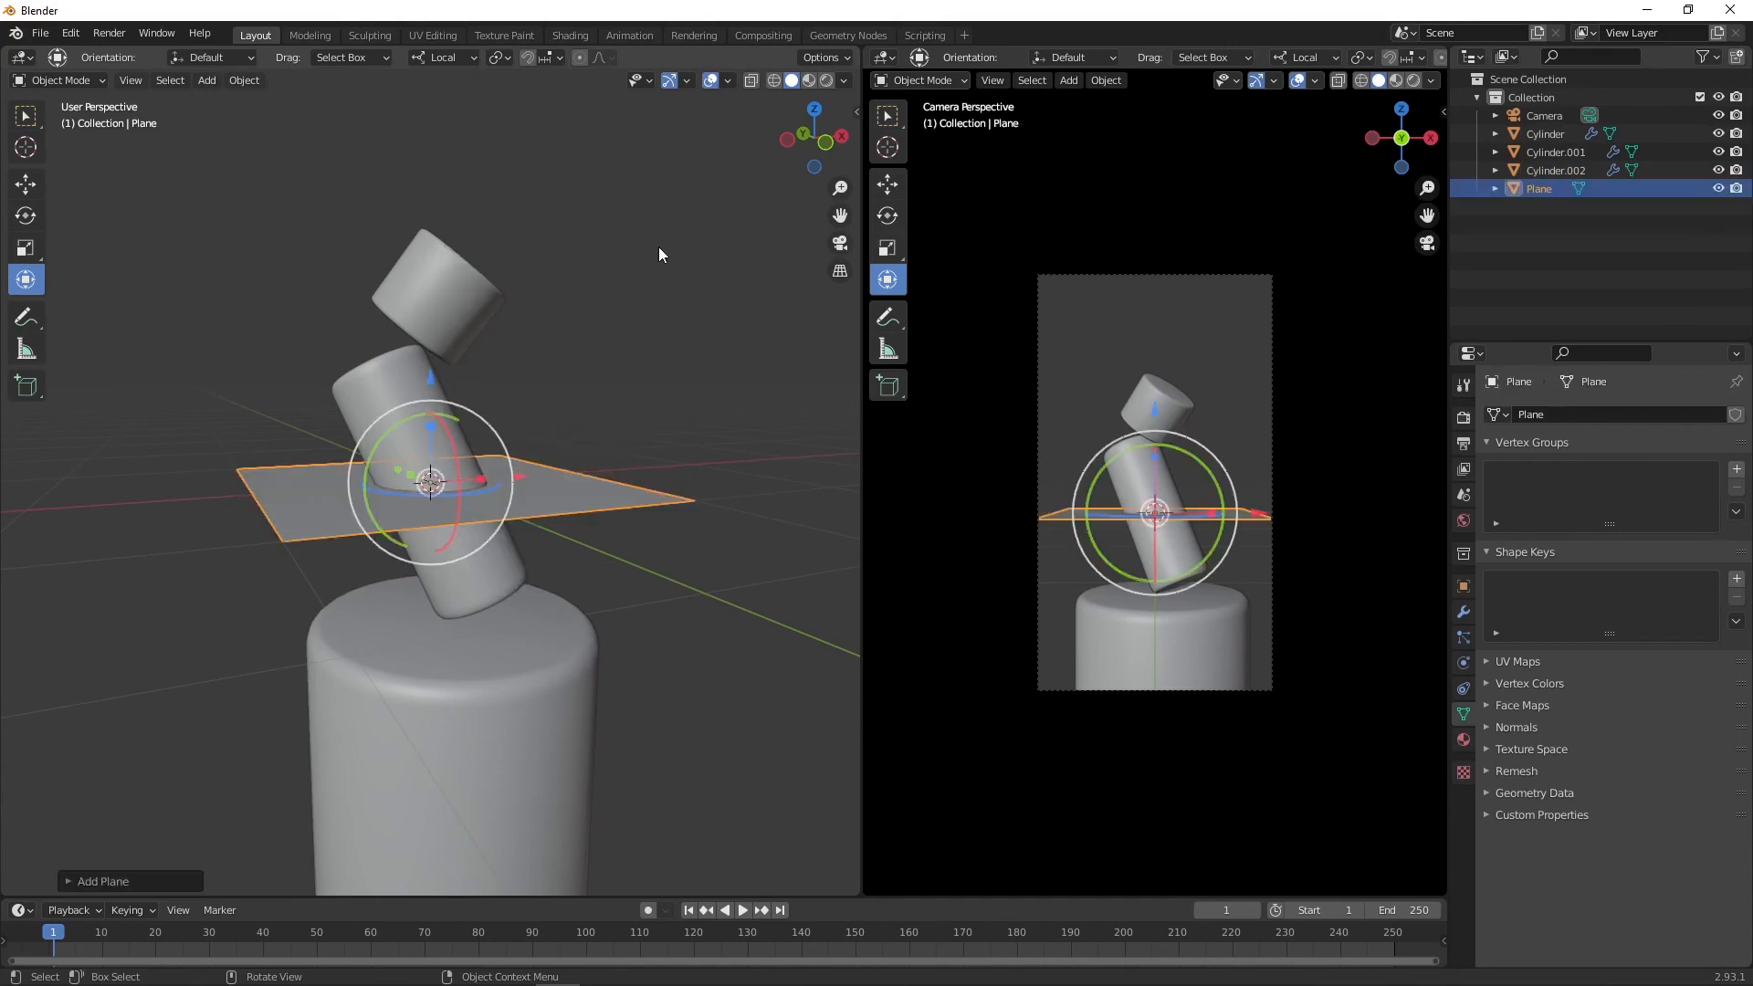
type("rx90")
key("Return")
Step: Move the plane back along Y and scale it up into a backdrop behind the stack
middle_click_drag(530, 333, 512, 474)
key("g")
key("y")
left_click(406, 376)
key("s")
left_click(454, 359)
left_click(647, 369)
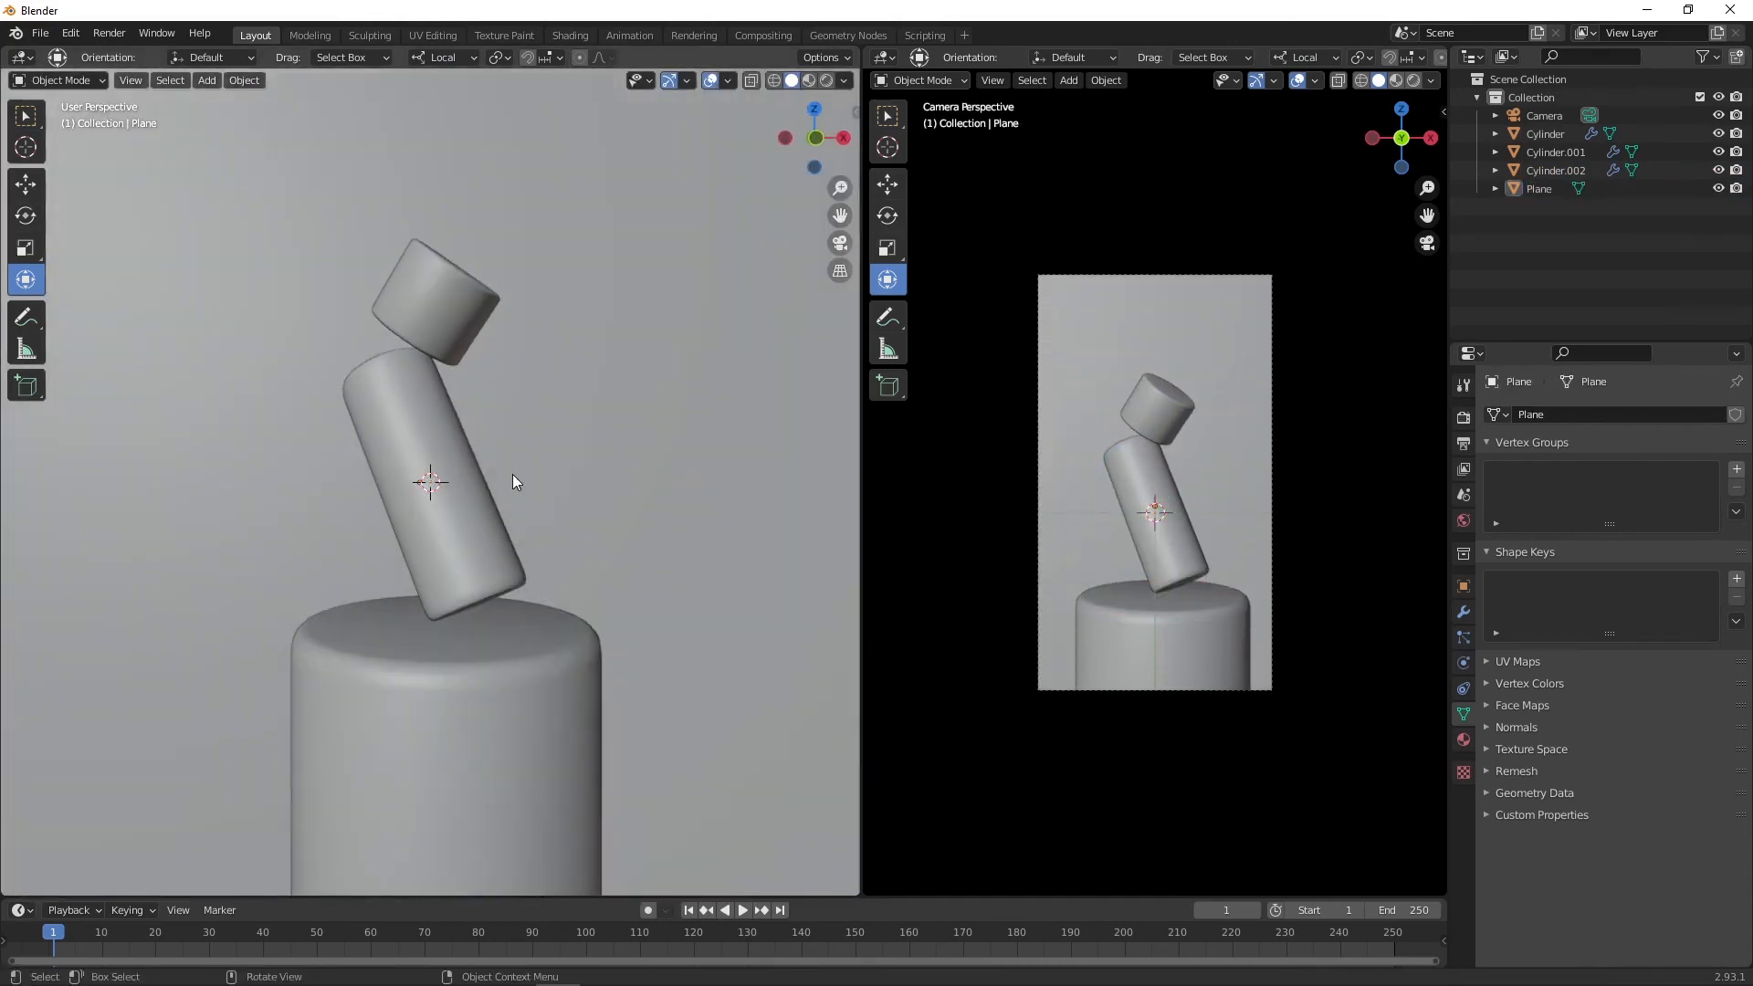
Step: Duplicate the short top cylinder in front view
key("shift+a")
mouse_move(568, 459)
key("KP_1")
left_click(438, 274)
middle_click_drag(437, 275, 547, 369, "shift")
key("shift+d")
left_click(512, 329)
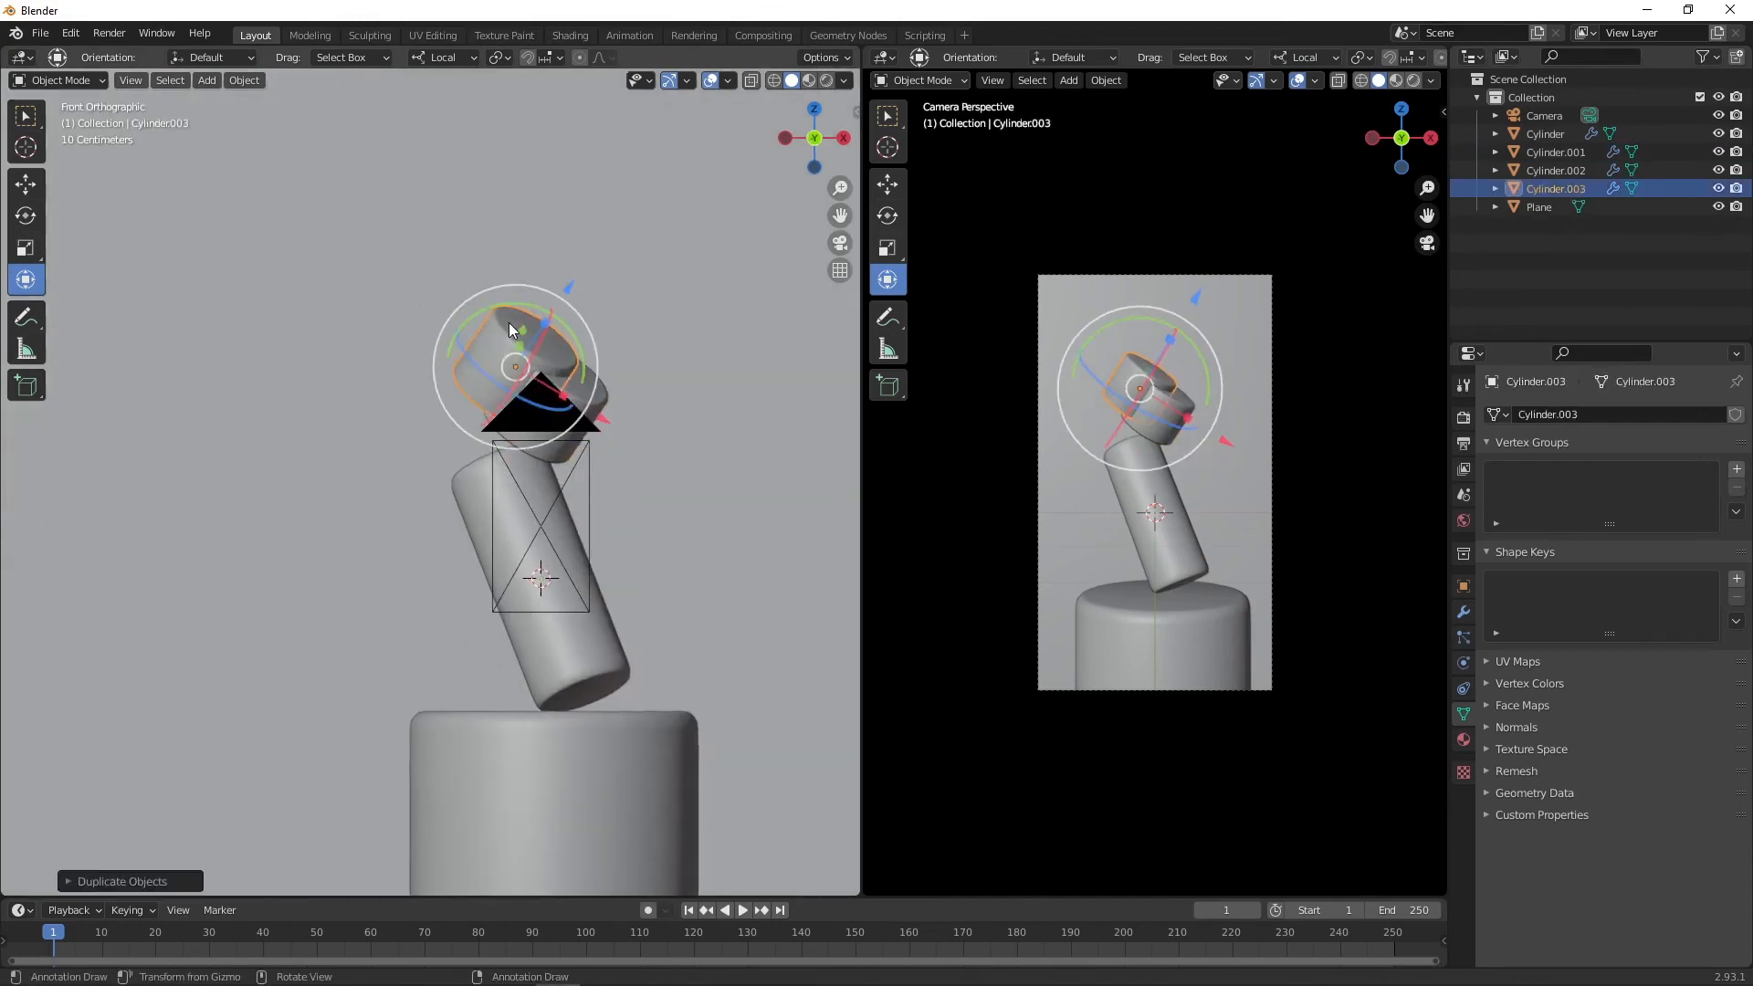
Step: Shrink and rotate the duplicate and place it atop the stack
left_click_drag(578, 341, 431, 230)
key("s")
left_click(559, 326)
middle_click_drag(431, 230, 301, 279)
left_click_drag(526, 278, 558, 268)
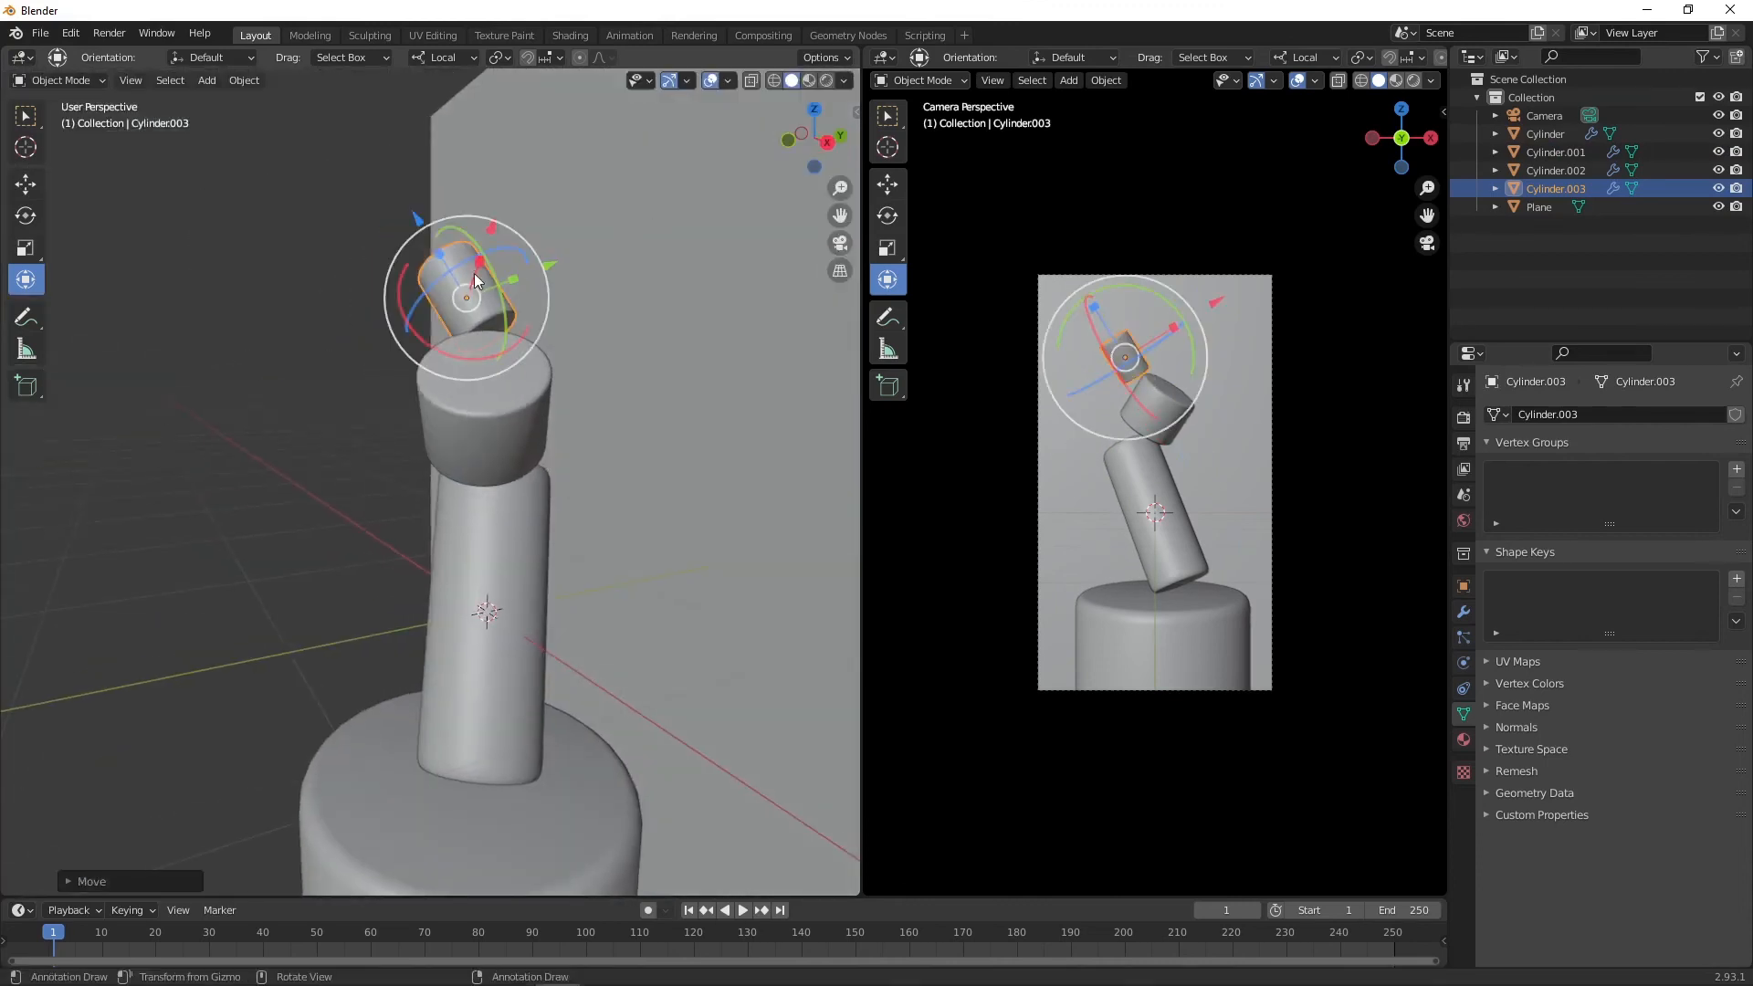
left_click_drag(399, 297, 405, 274)
middle_click_drag(406, 274, 516, 249)
left_click_drag(449, 209, 448, 210)
left_click(714, 318)
left_click(504, 291)
left_click(166, 495)
key("alt+a")
middle_click_drag(151, 484, 495, 336)
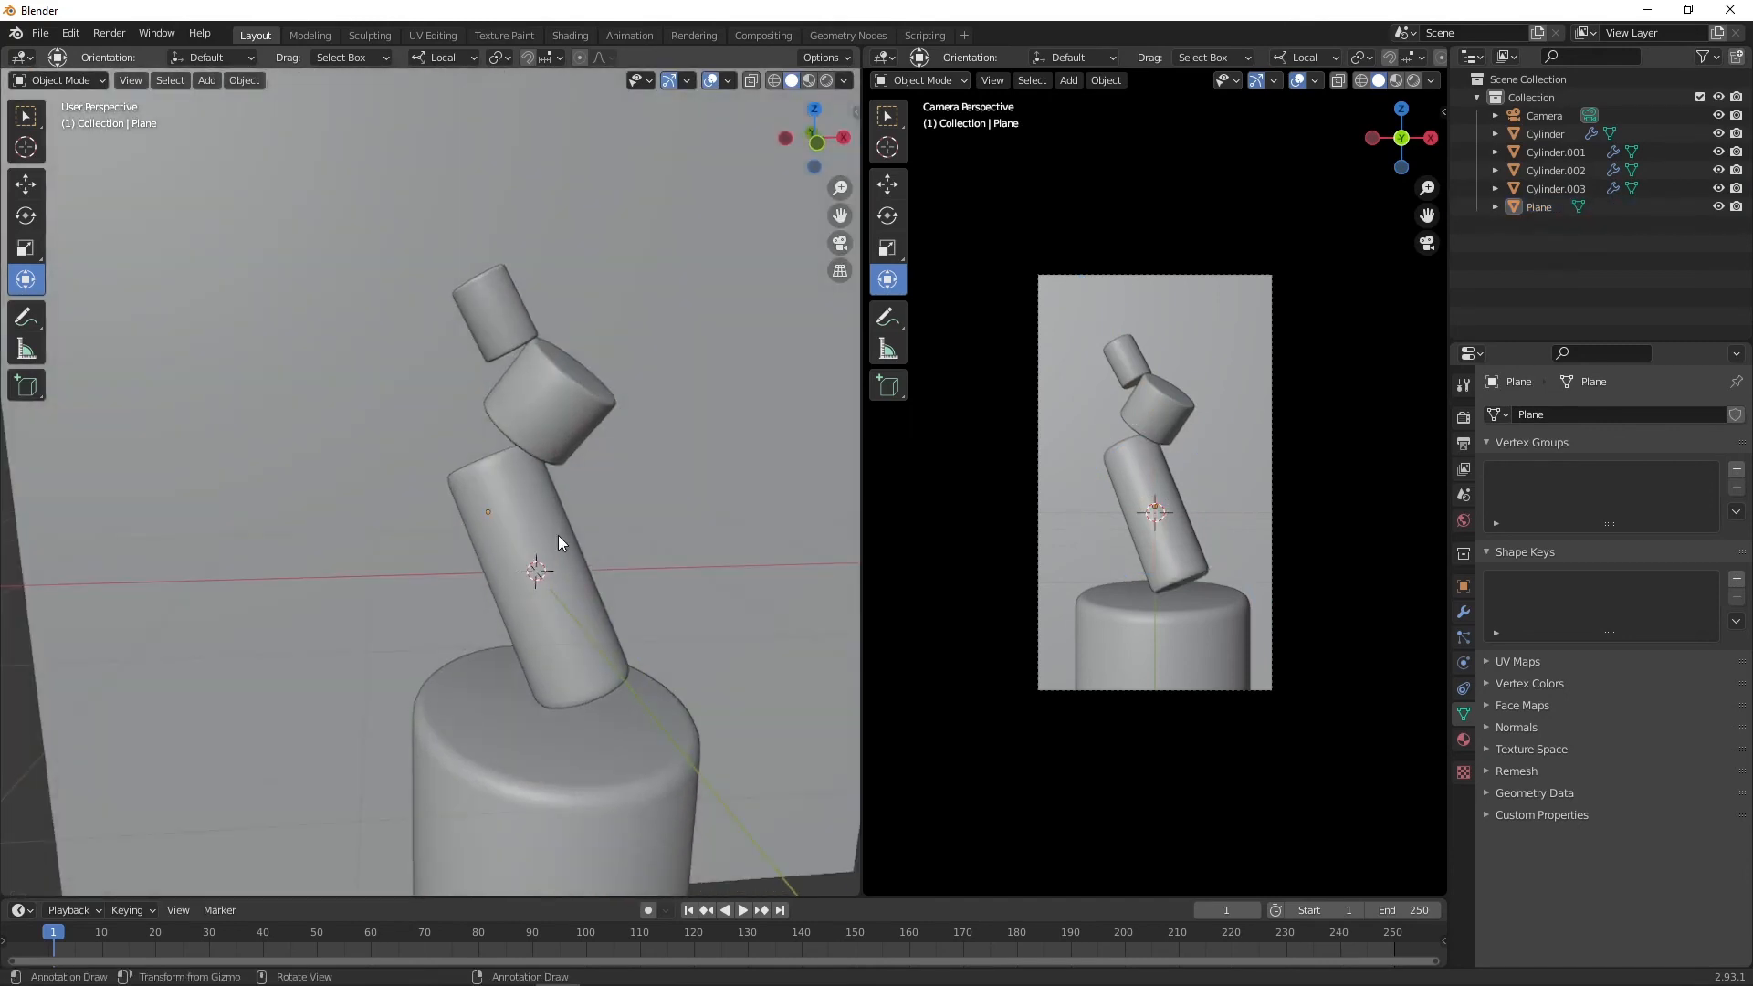
Step: Duplicate the top cylinder and scale the copy into a small fragment floating beside the stack
left_click(557, 535)
left_click(523, 325)
key("KP_1")
key("shift+d")
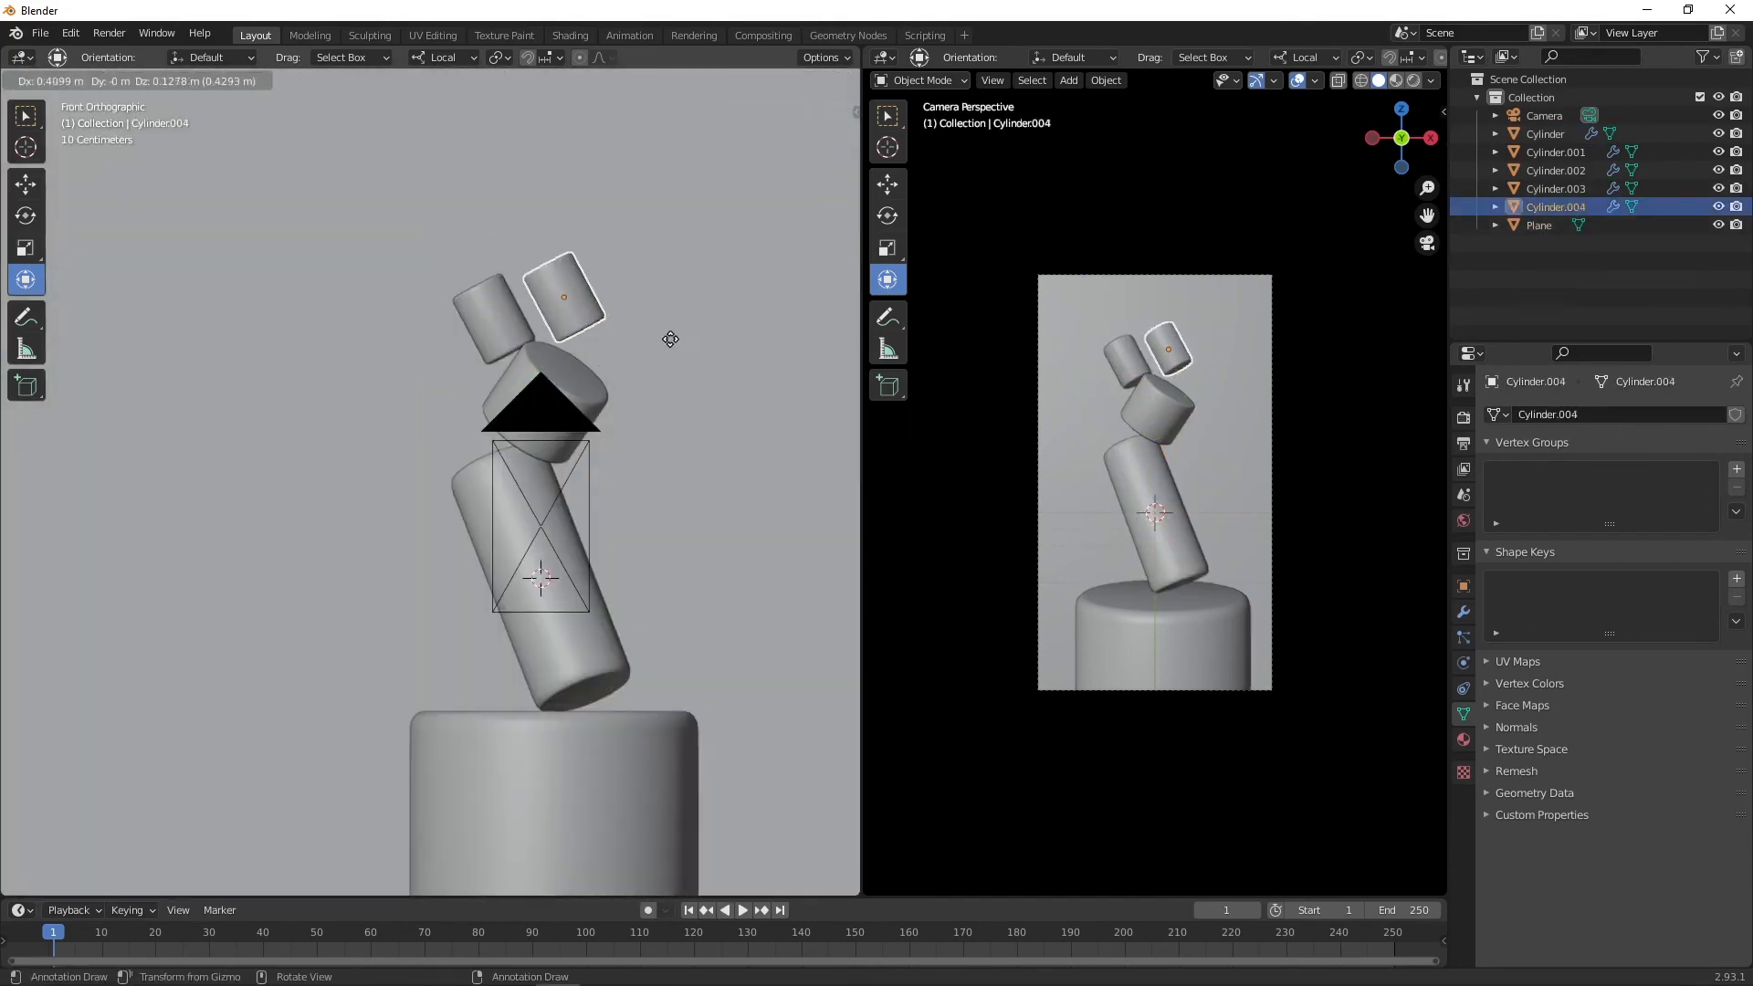
left_click(685, 349)
key("s")
left_click(639, 304)
left_click_drag(626, 272, 608, 266)
key("ctrl+z")
left_click_drag(617, 232, 653, 277)
key("s")
left_click(661, 287)
Step: Duplicate the fragment to the right of the stack and rotate it
key("shift+d")
left_click(704, 482)
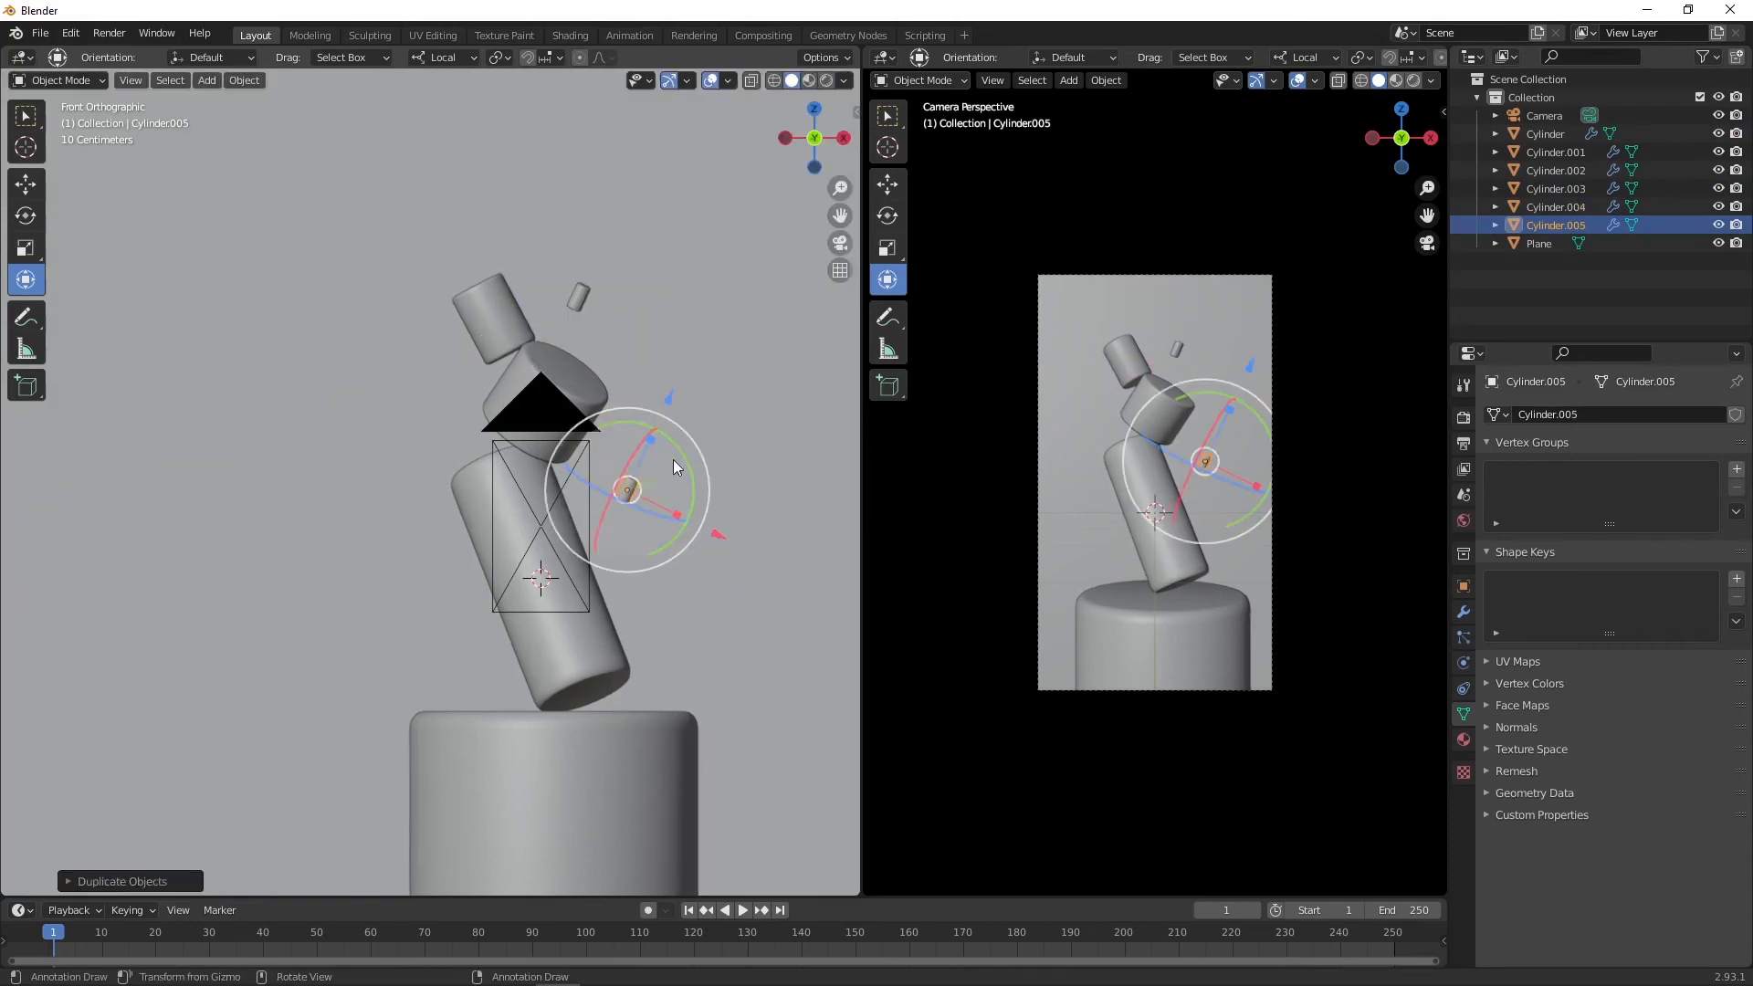
left_click_drag(683, 456, 652, 571)
Step: Duplicate another fragment to the left of the stack, then move and rotate it
key("shift+d")
left_click(454, 449)
left_click_drag(455, 399, 302, 349)
key("g")
left_click(517, 347)
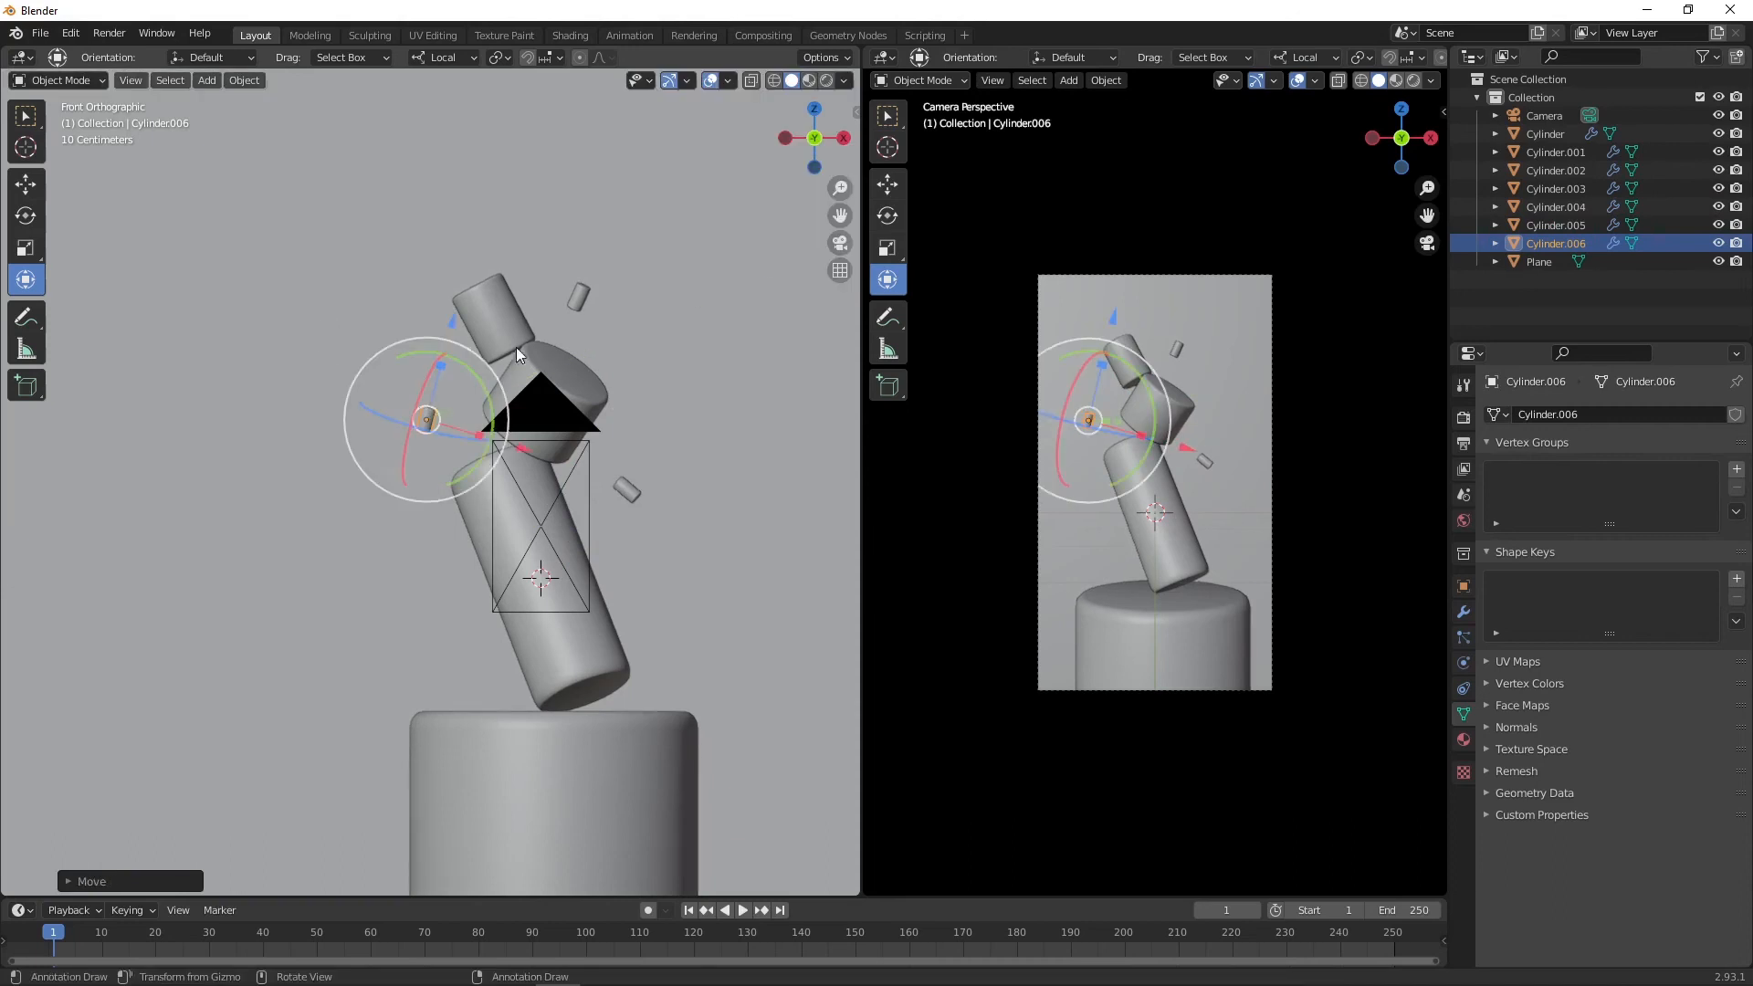
left_click_drag(439, 367, 455, 313)
Step: Enlarge the right-side fragment
left_click(626, 494)
key("s")
left_click(684, 493)
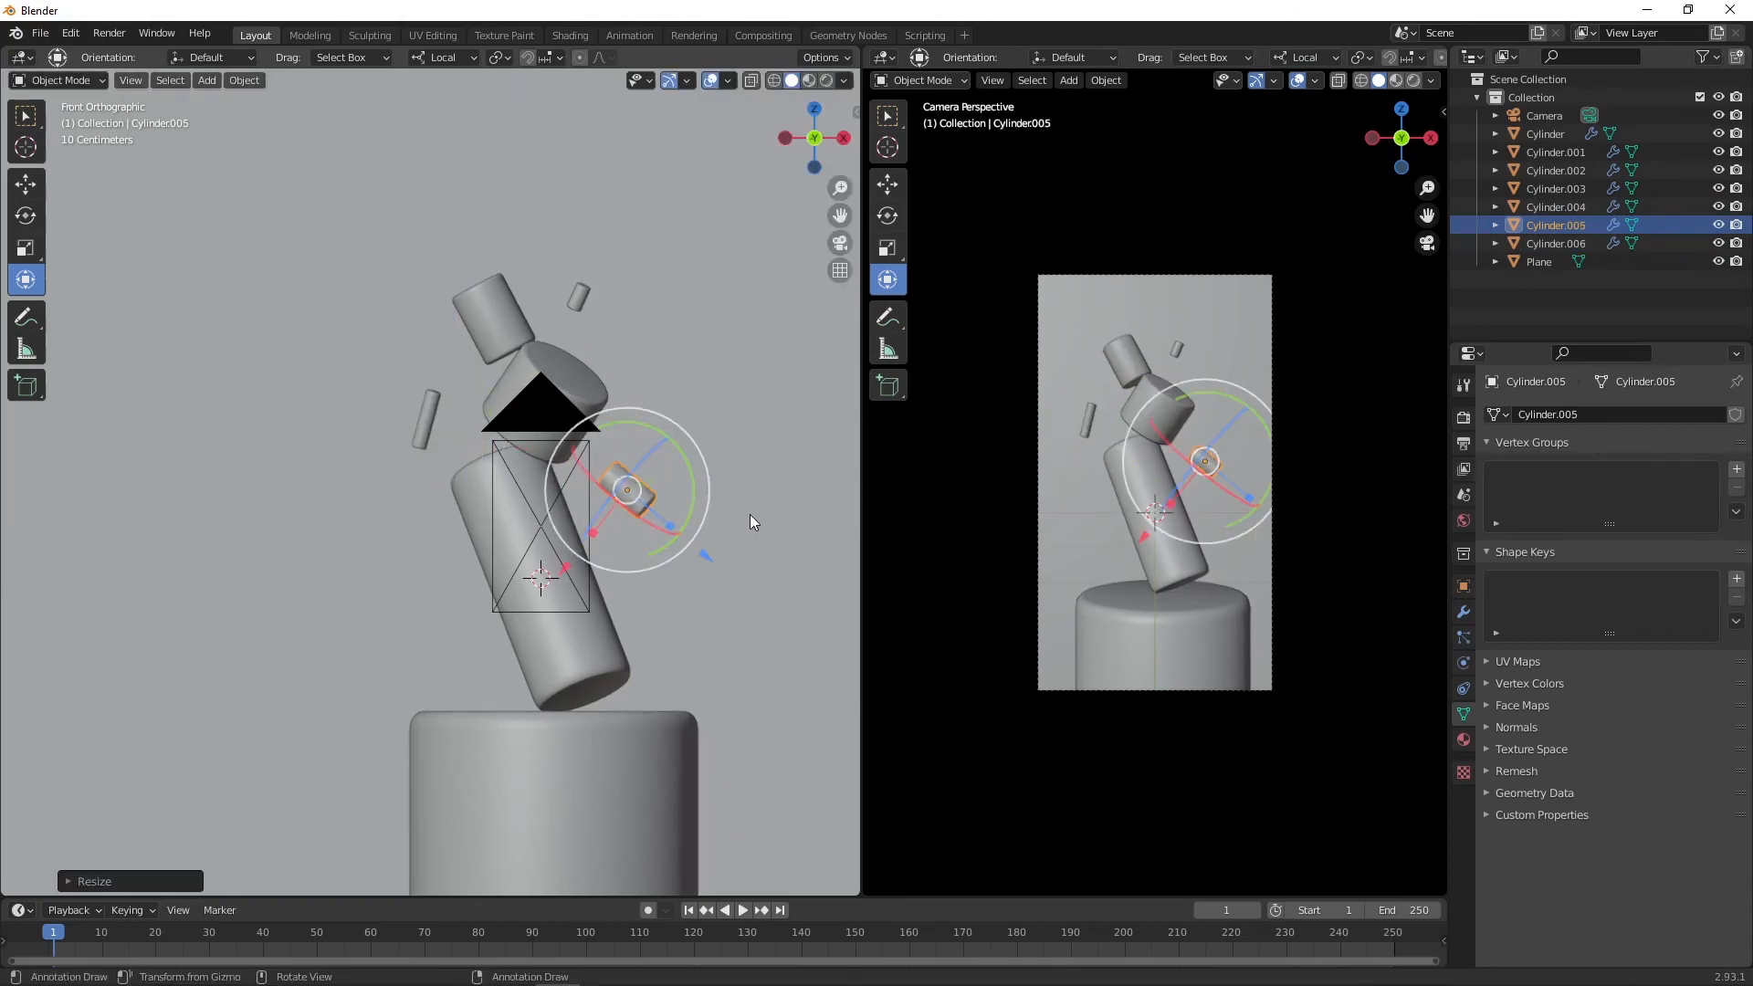
left_click(643, 611)
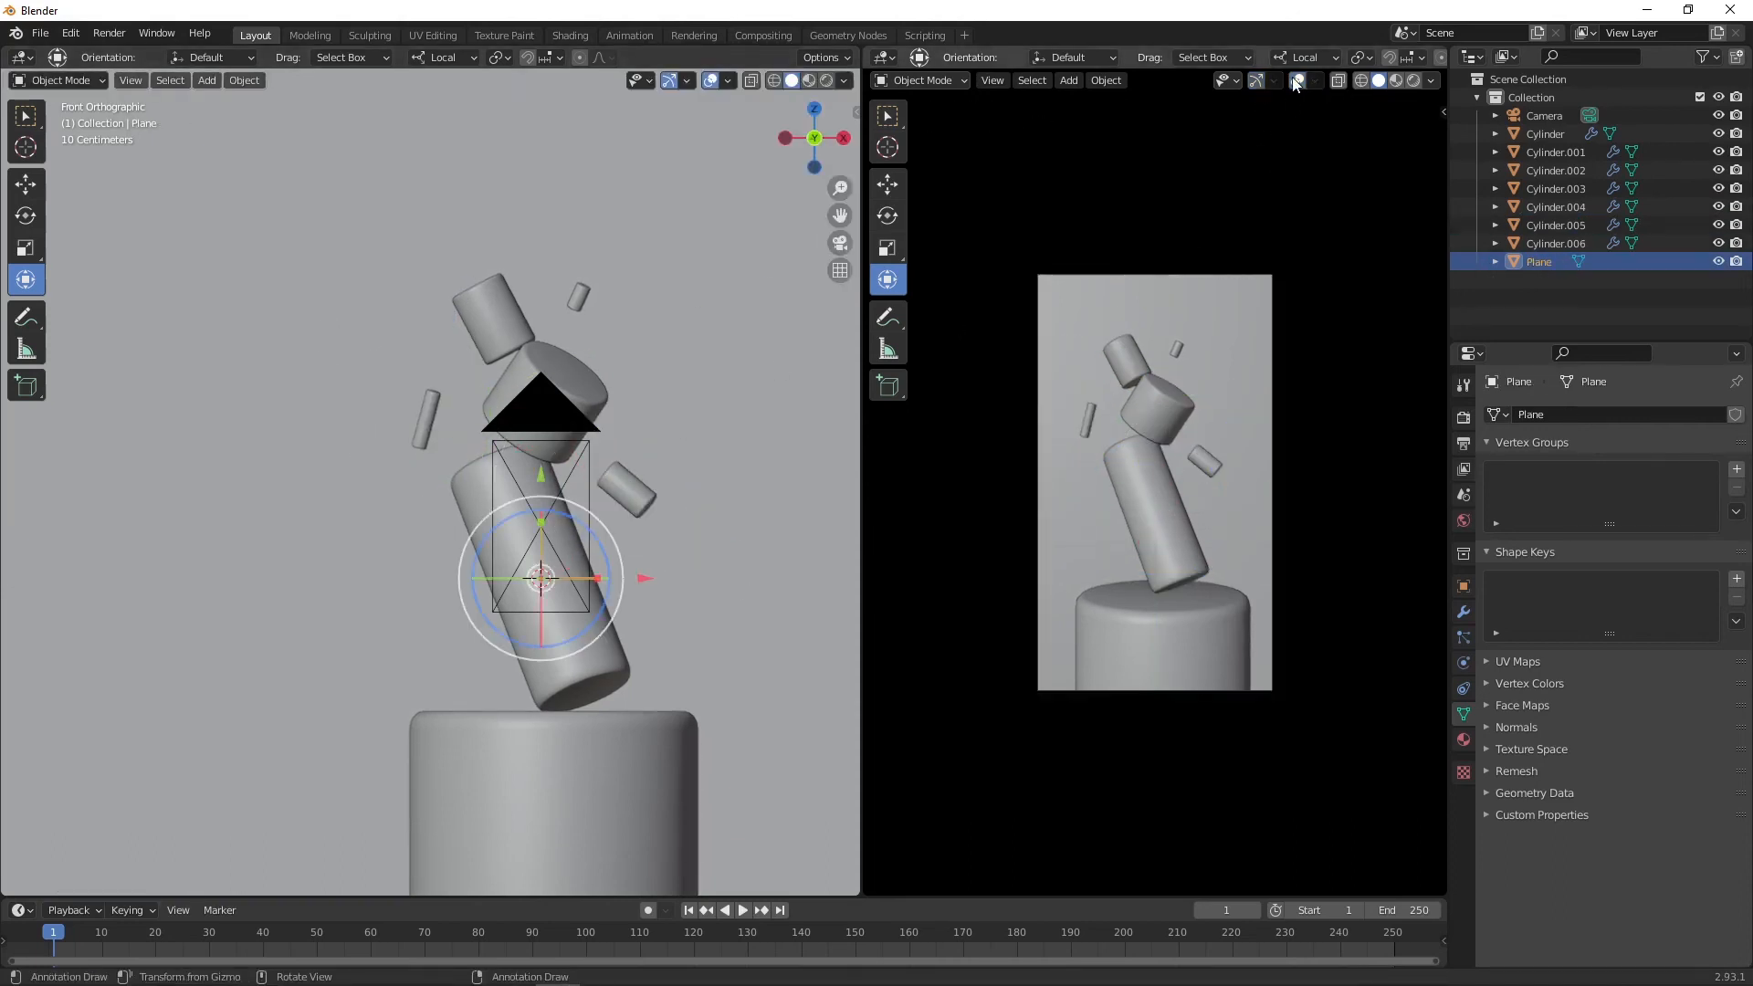
Step: Straighten the topmost cylinder upright and shift it slightly
left_click(498, 306)
left_click_drag(540, 276, 567, 299)
key("g")
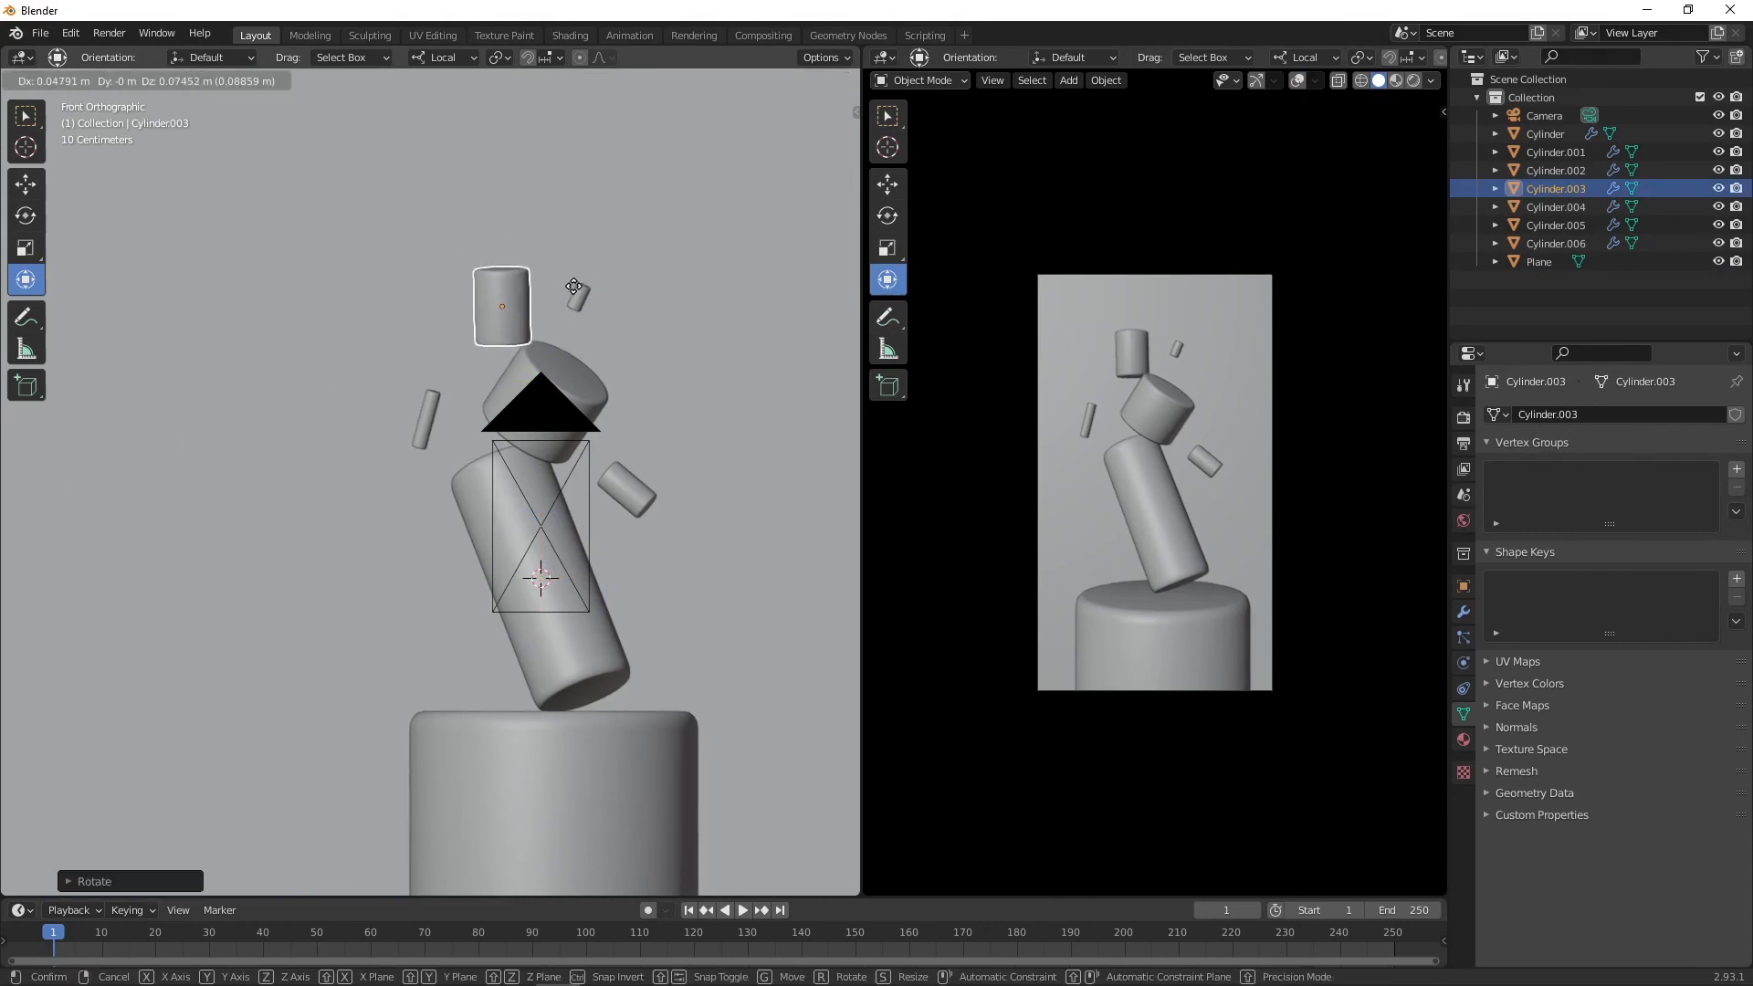
left_click(575, 286)
Step: Duplicate the left fragment, clear its rotation, then rotate, scale and move the copy near the pedestal
left_click(429, 411)
key("shift+d")
left_click(449, 654)
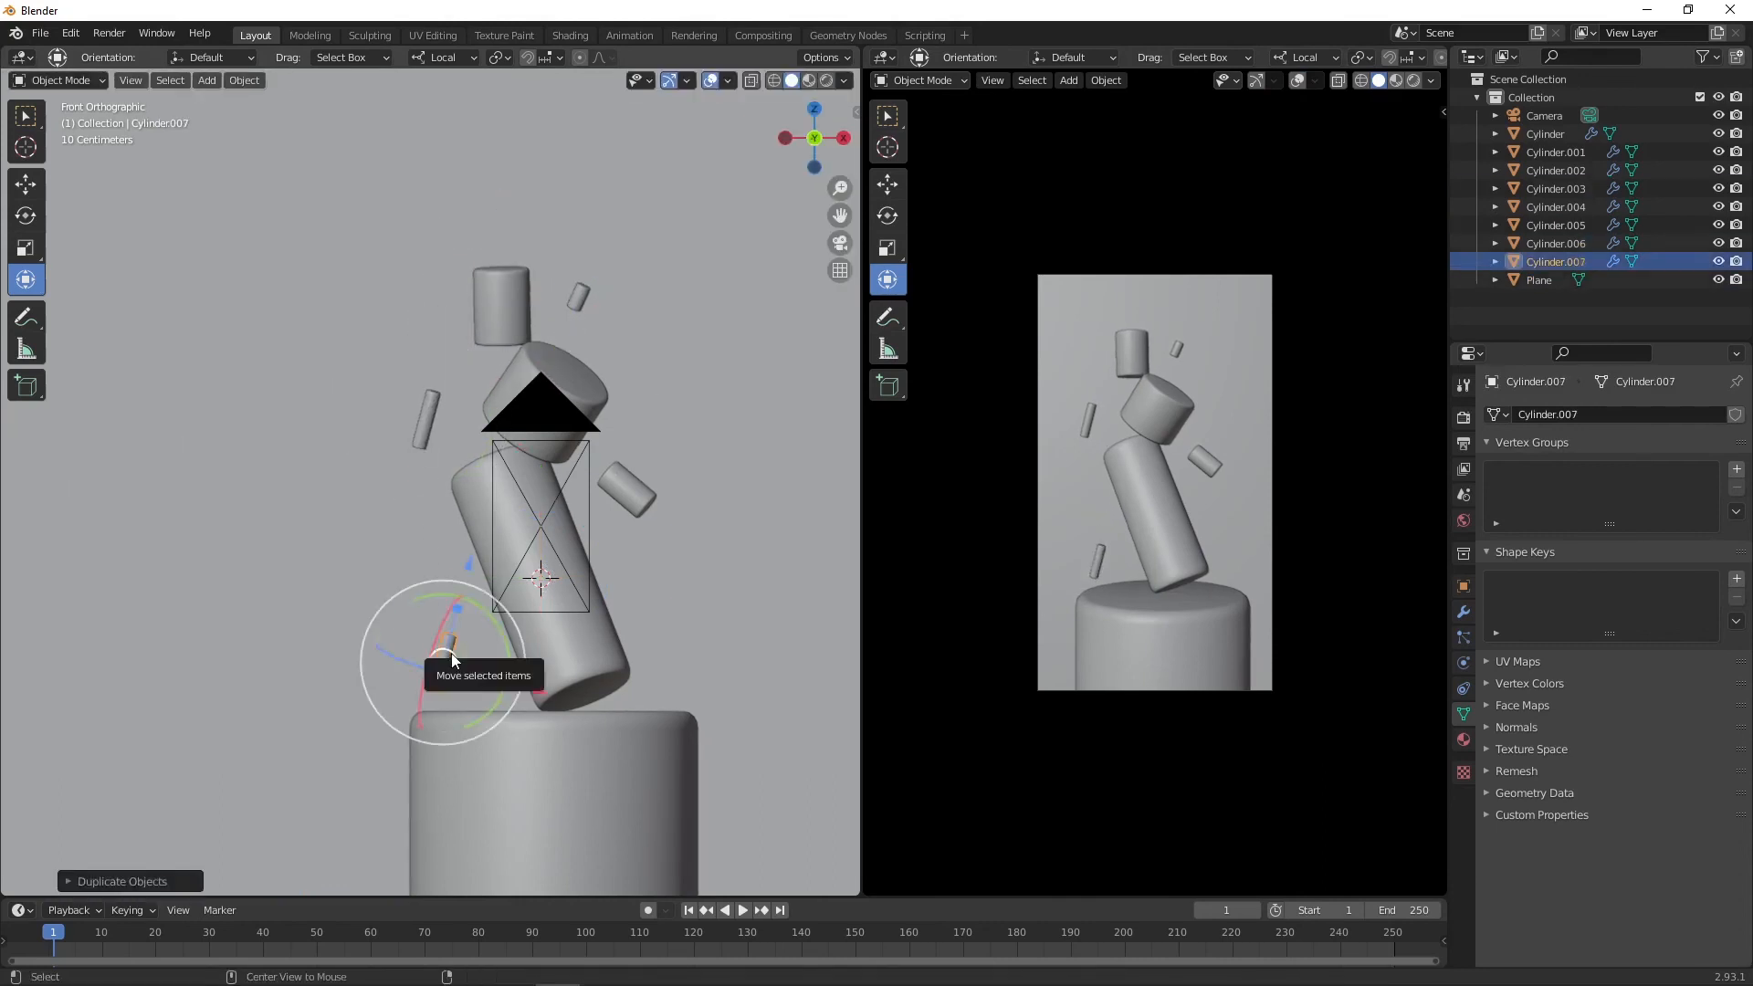
key("alt+r")
left_click_drag(444, 562, 548, 639)
key("s")
left_click(486, 629)
key("g")
left_click(574, 657)
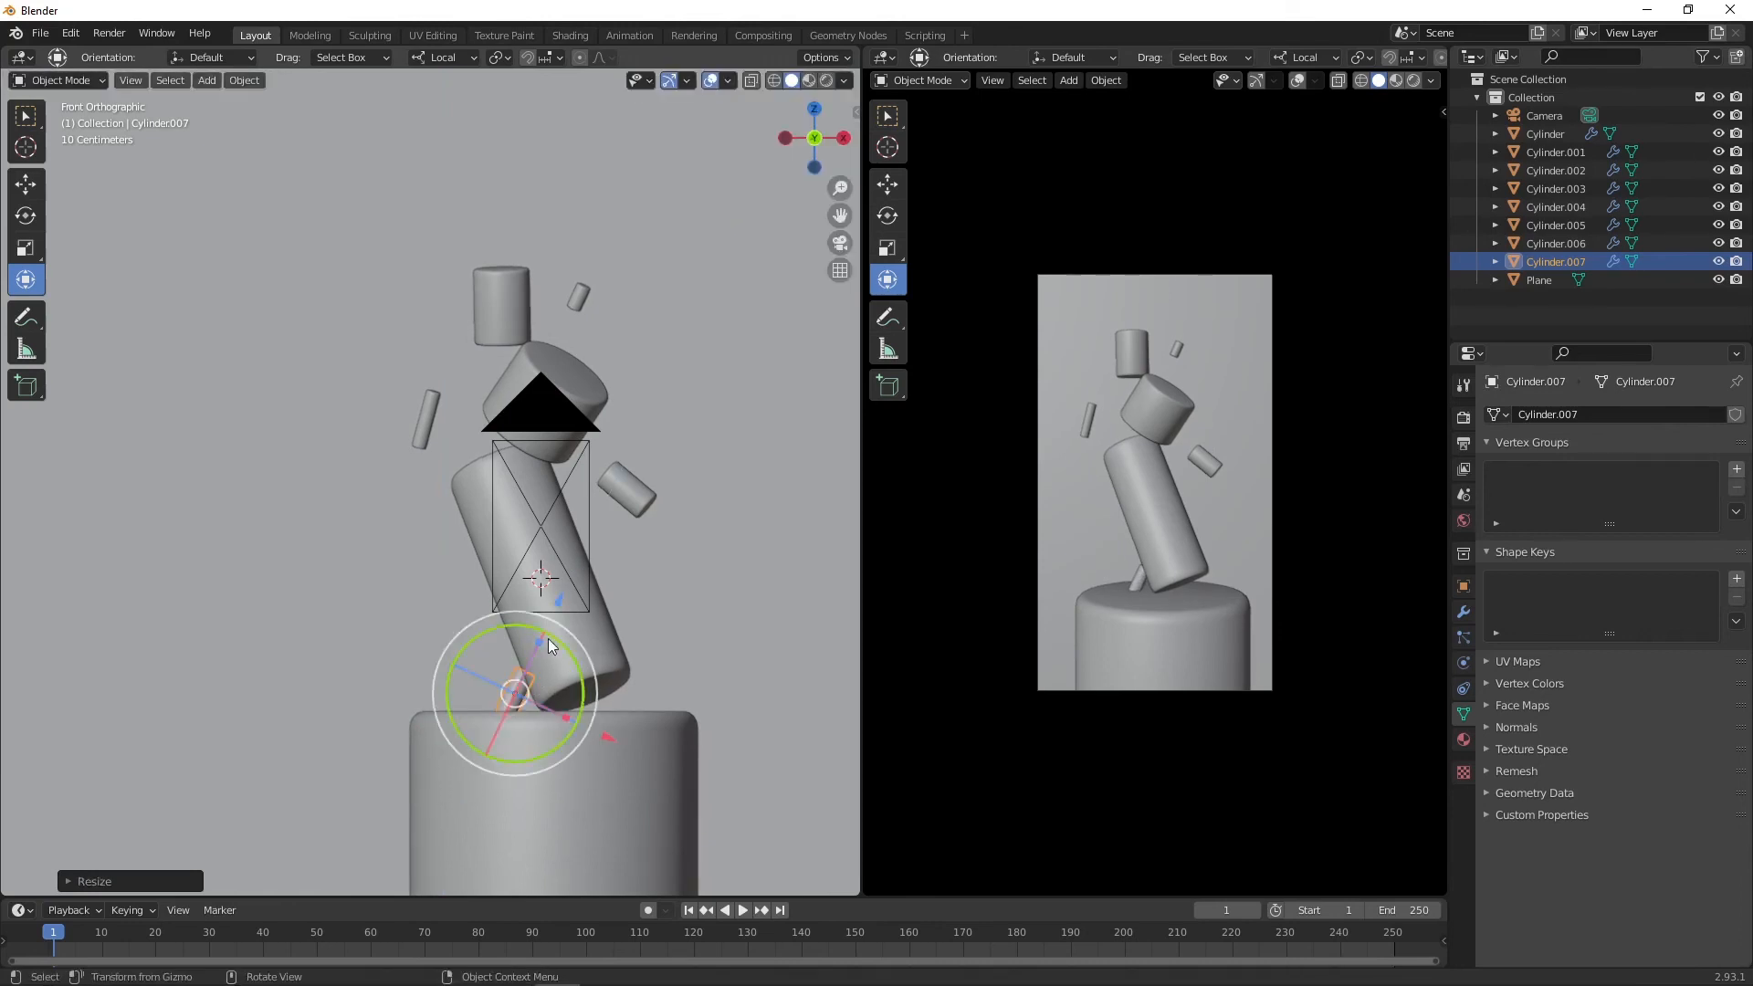
middle_click_drag(496, 670, 341, 621)
left_click_drag(332, 609, 366, 611)
middle_click_drag(427, 615, 434, 637)
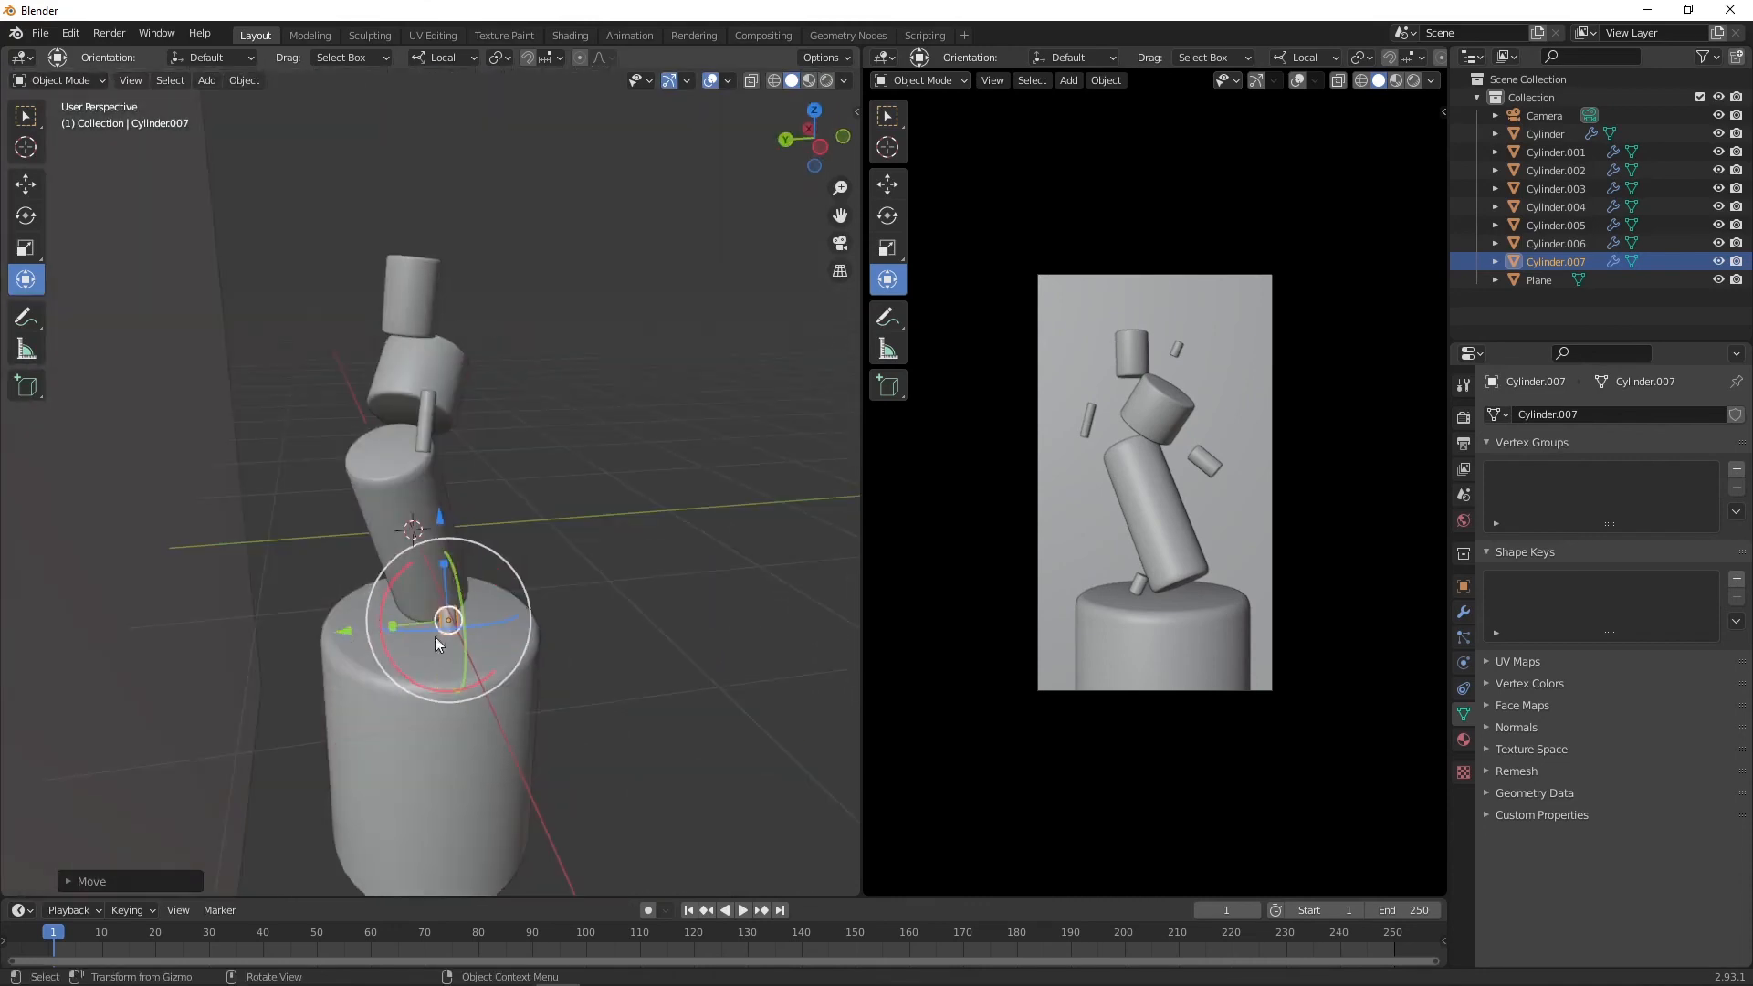
Step: Reposition the small fragment so it rests against the pedestal's top edge beneath the tilted cylinder
left_click_drag(346, 629, 331, 632)
middle_click_drag(699, 657, 530, 610)
scroll(530, 610, "up", 4)
middle_click_drag(460, 692, 493, 704)
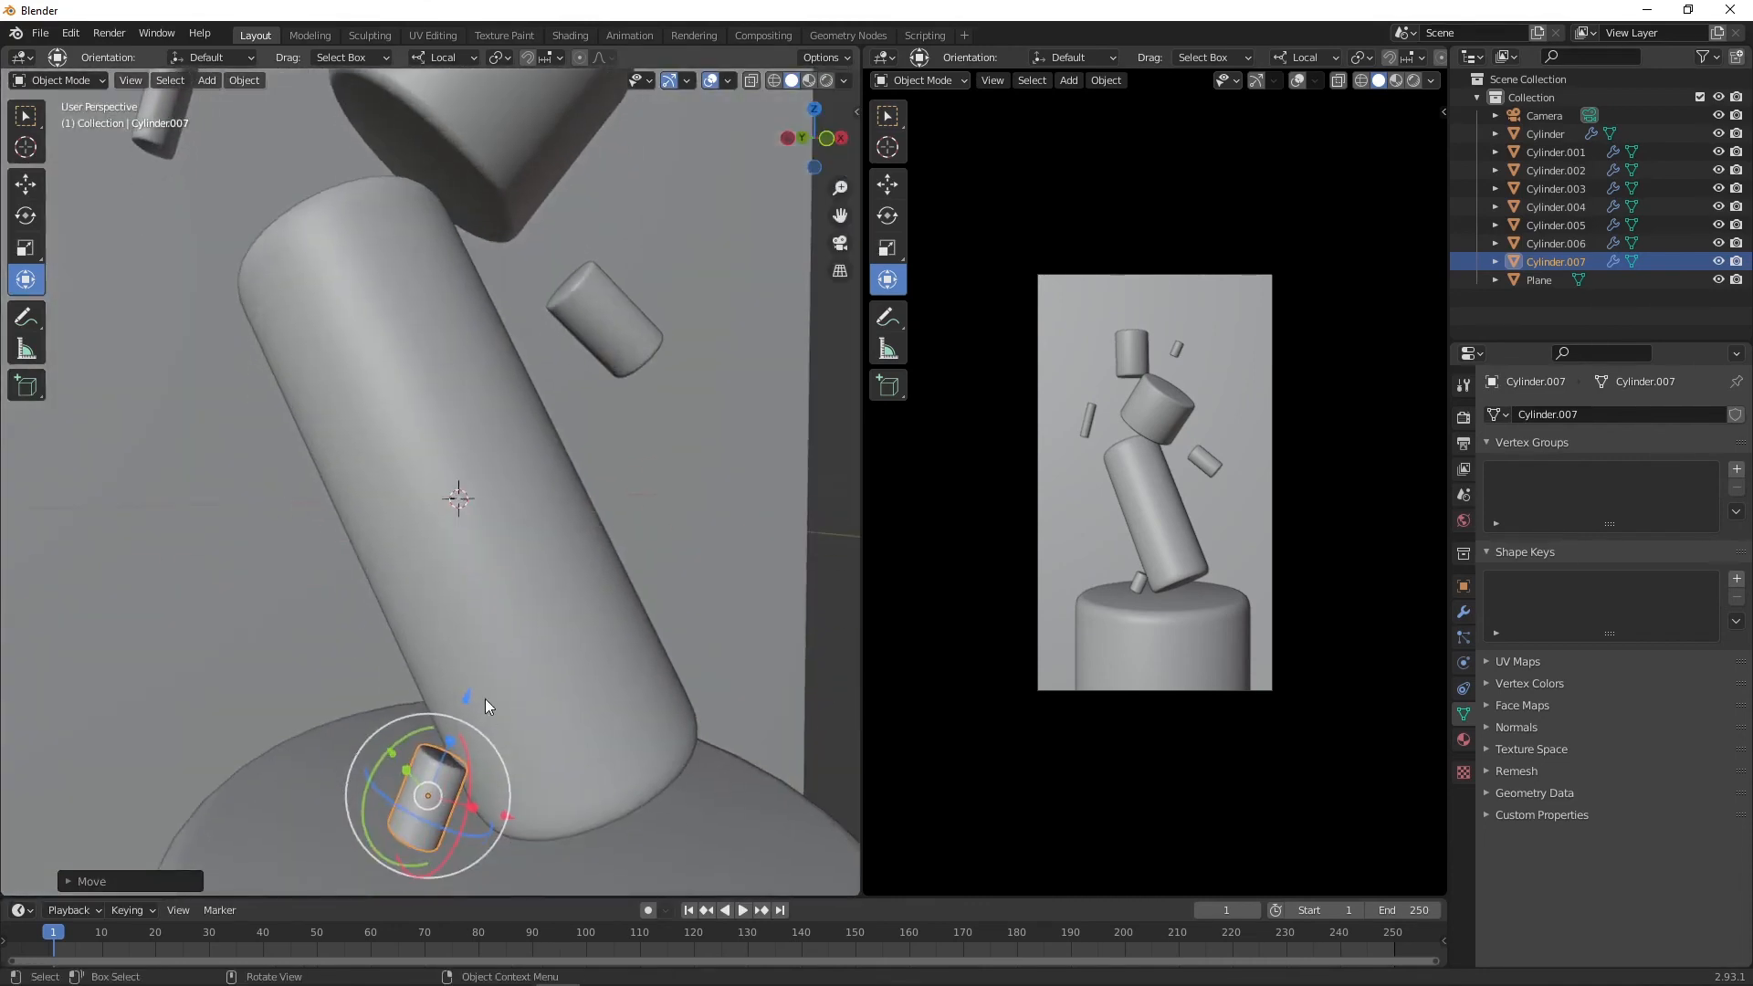
left_click_drag(466, 698, 455, 703)
left_click_drag(508, 824, 512, 826)
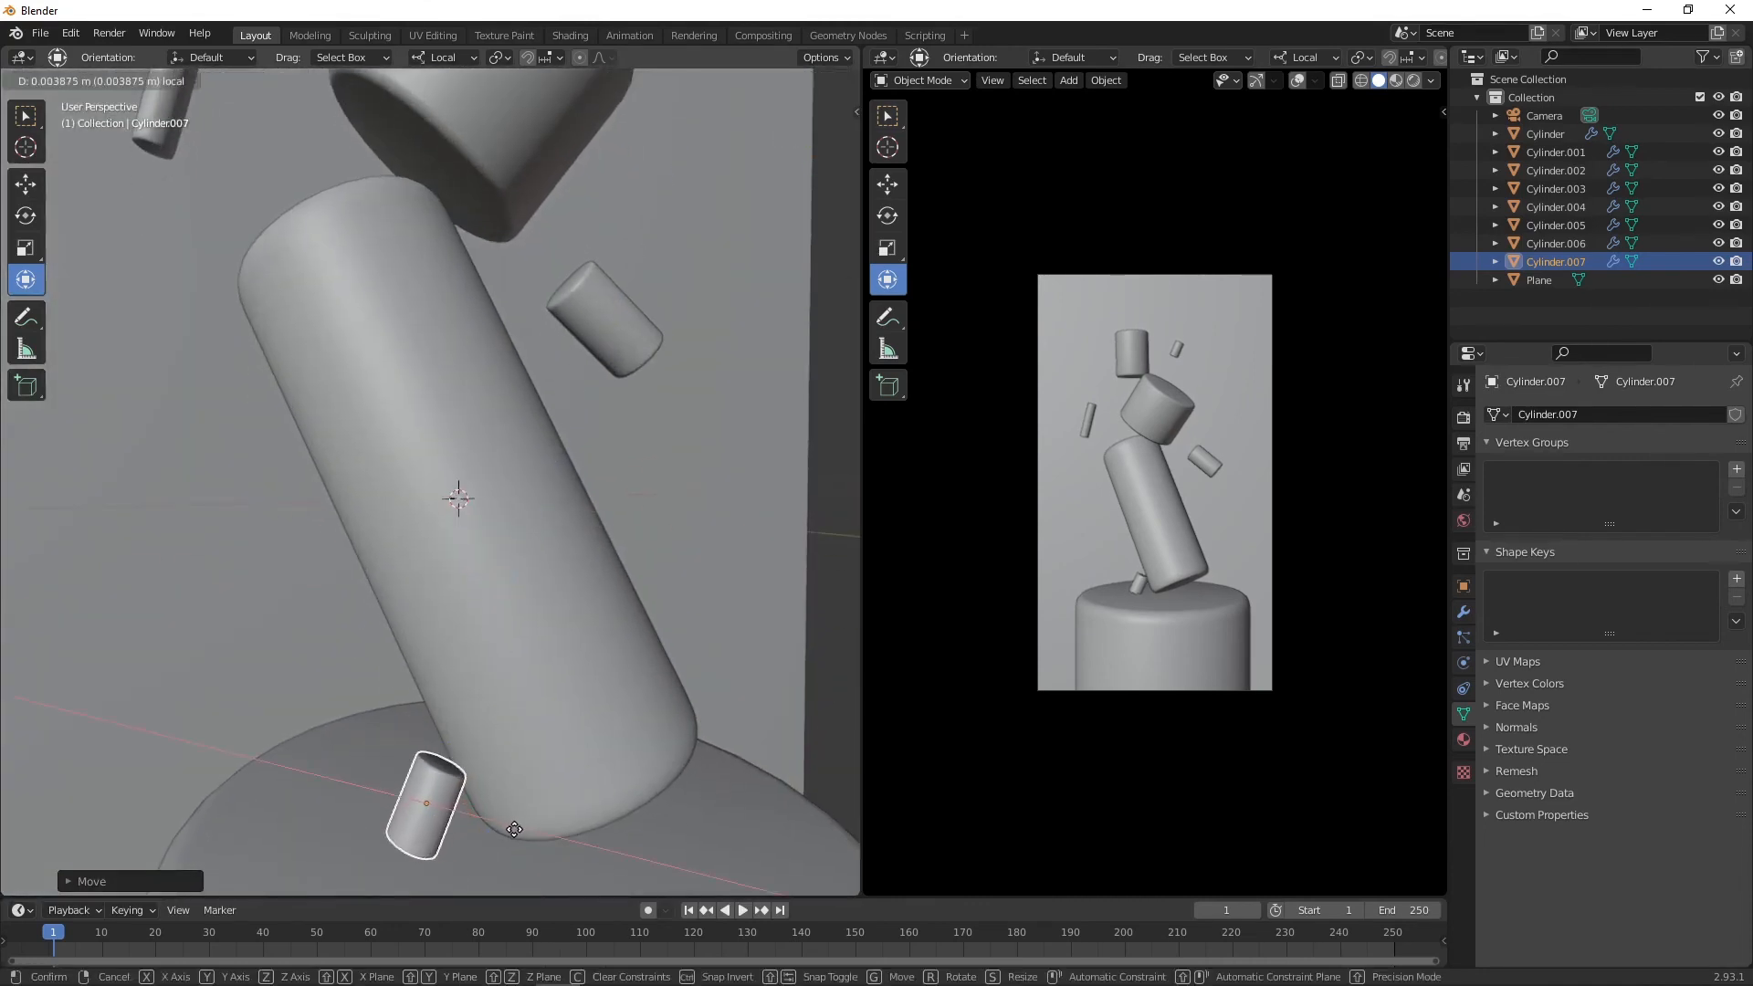
left_click_drag(512, 826, 510, 826)
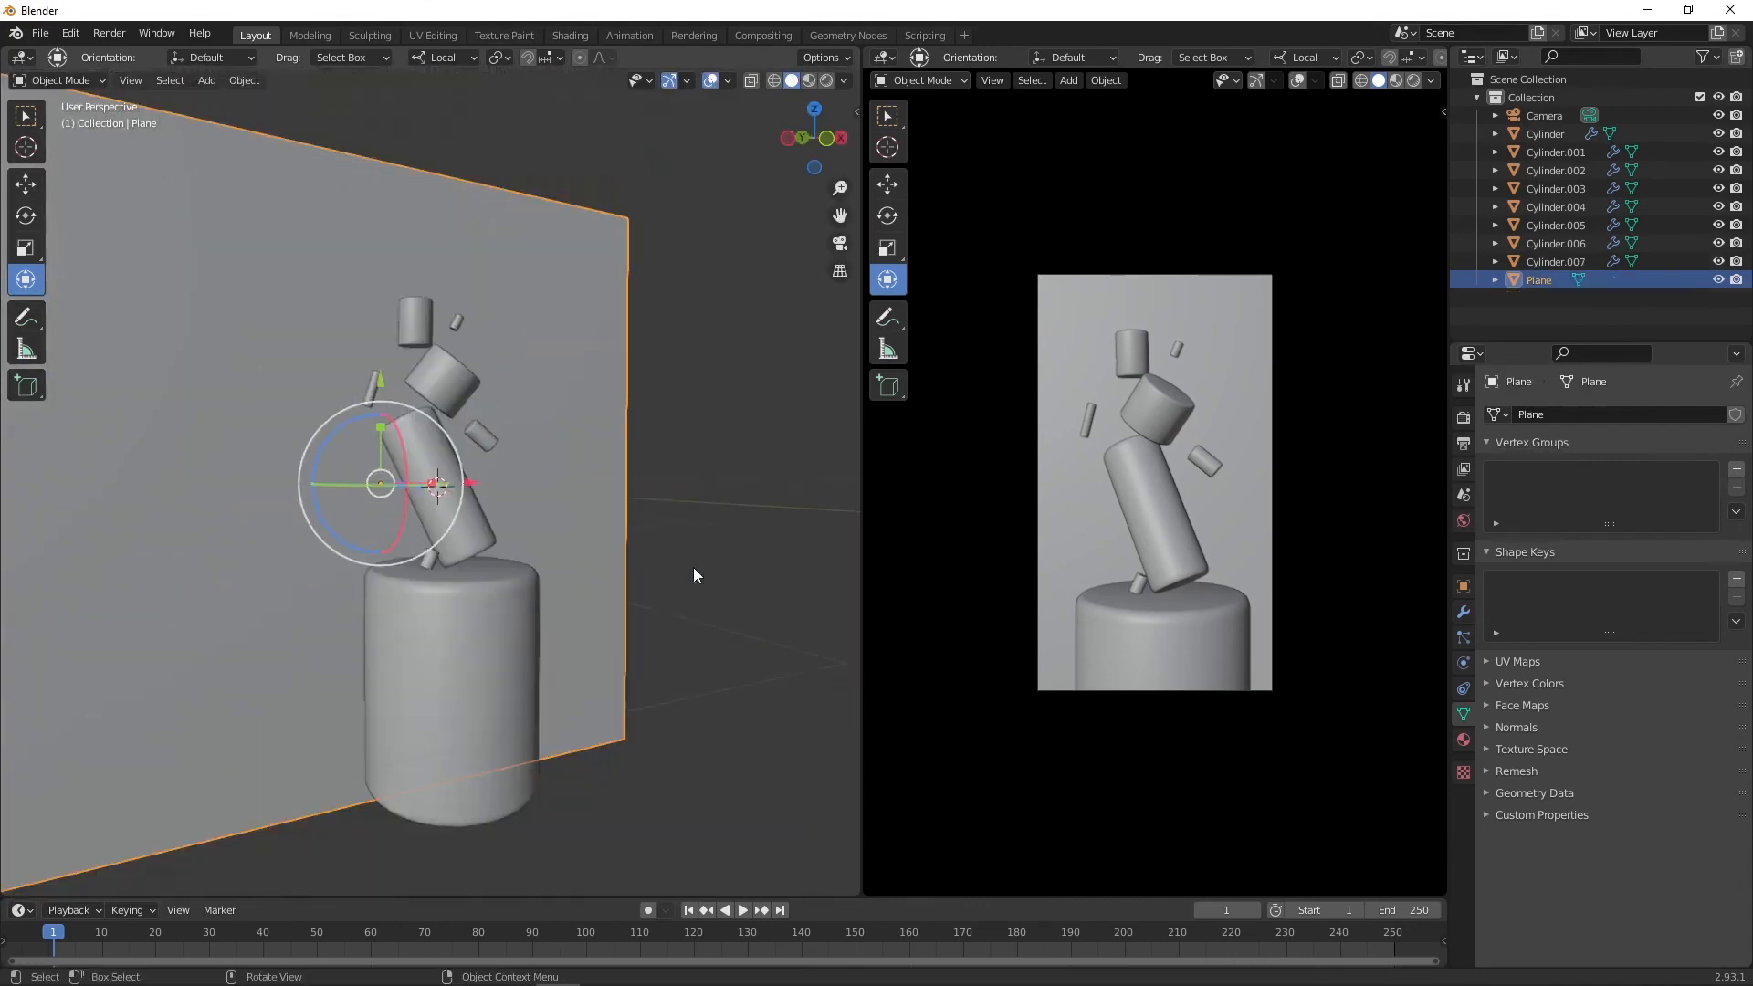
left_click(693, 567)
middle_click_drag(693, 567, 654, 555)
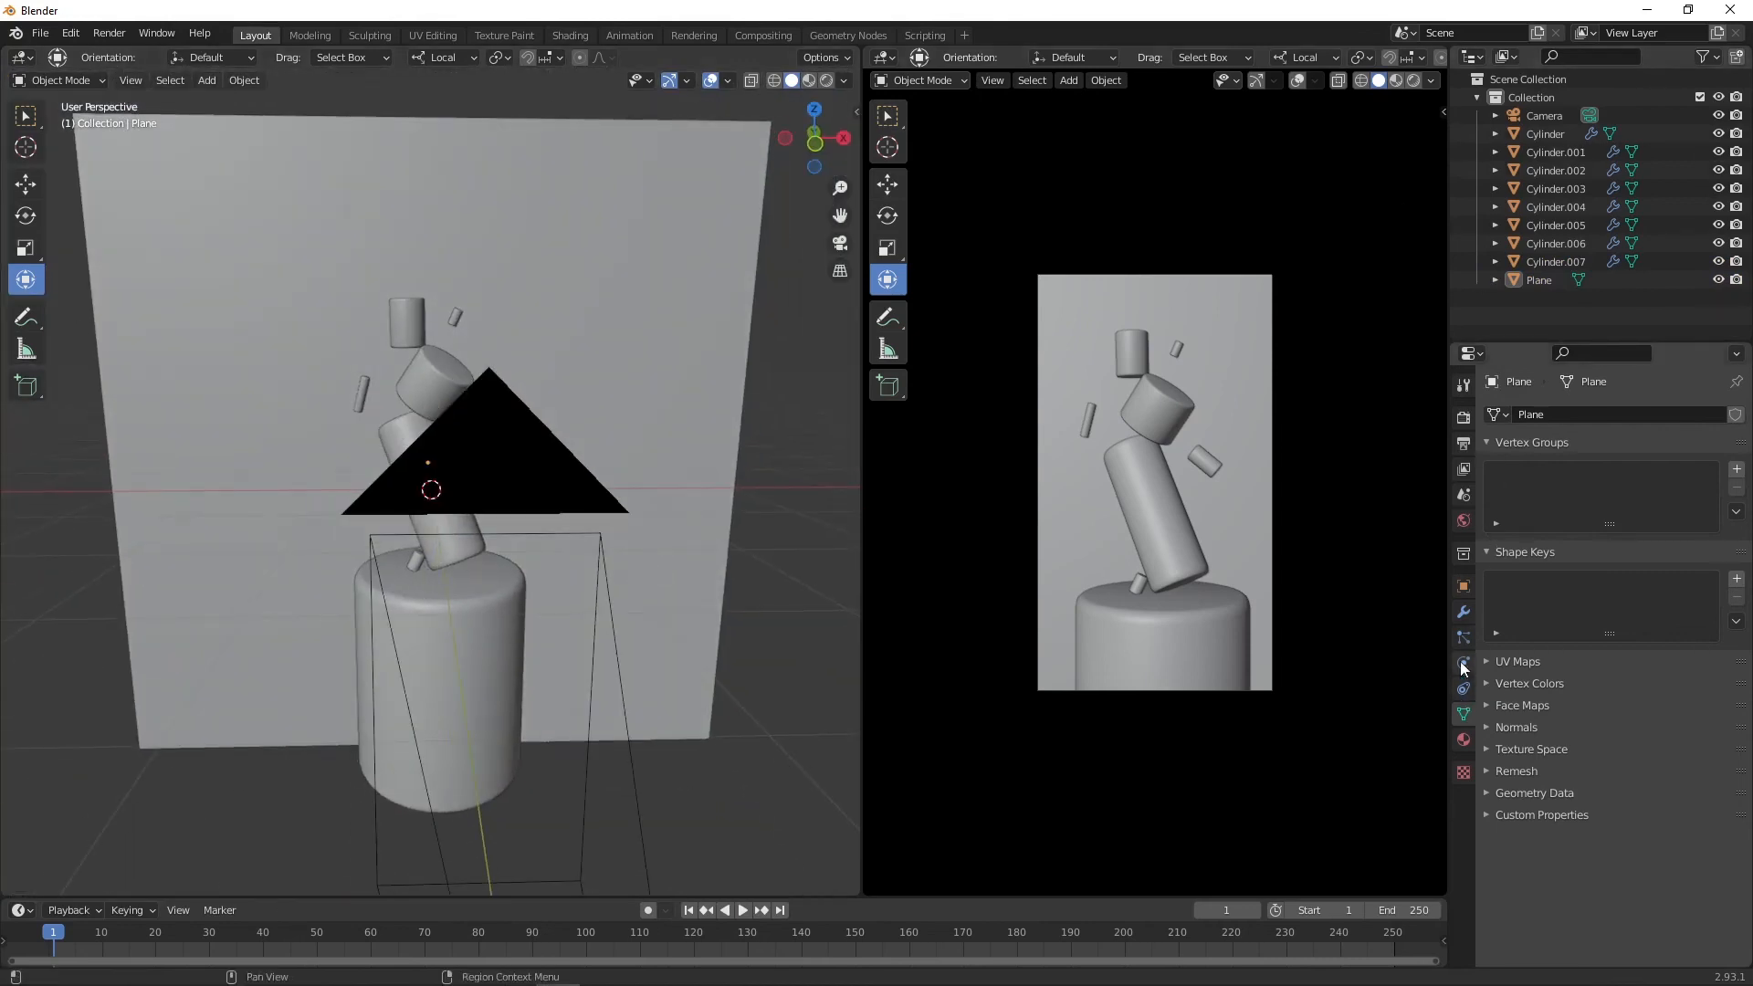
Step: Set the world color to an Environment Texture and load the photo_studio_01_4k.hdr image
left_click(1464, 612)
left_click(1463, 521)
left_click(1593, 535)
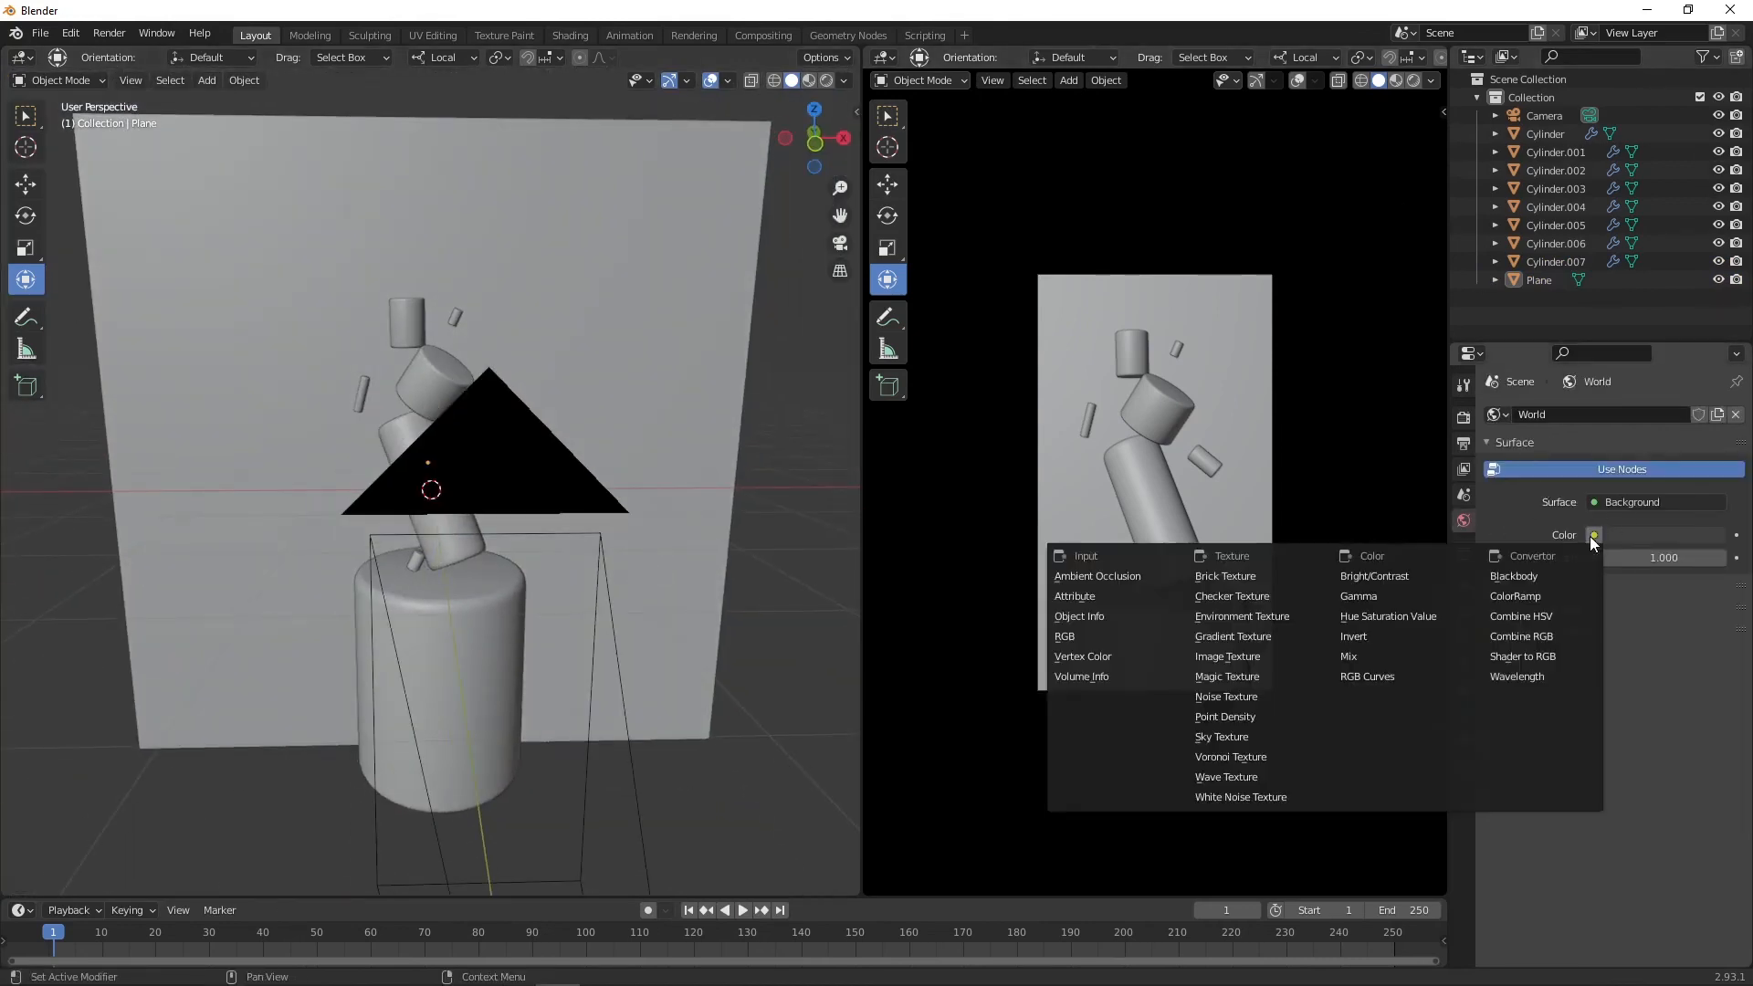
left_click(1262, 621)
left_click(1675, 555)
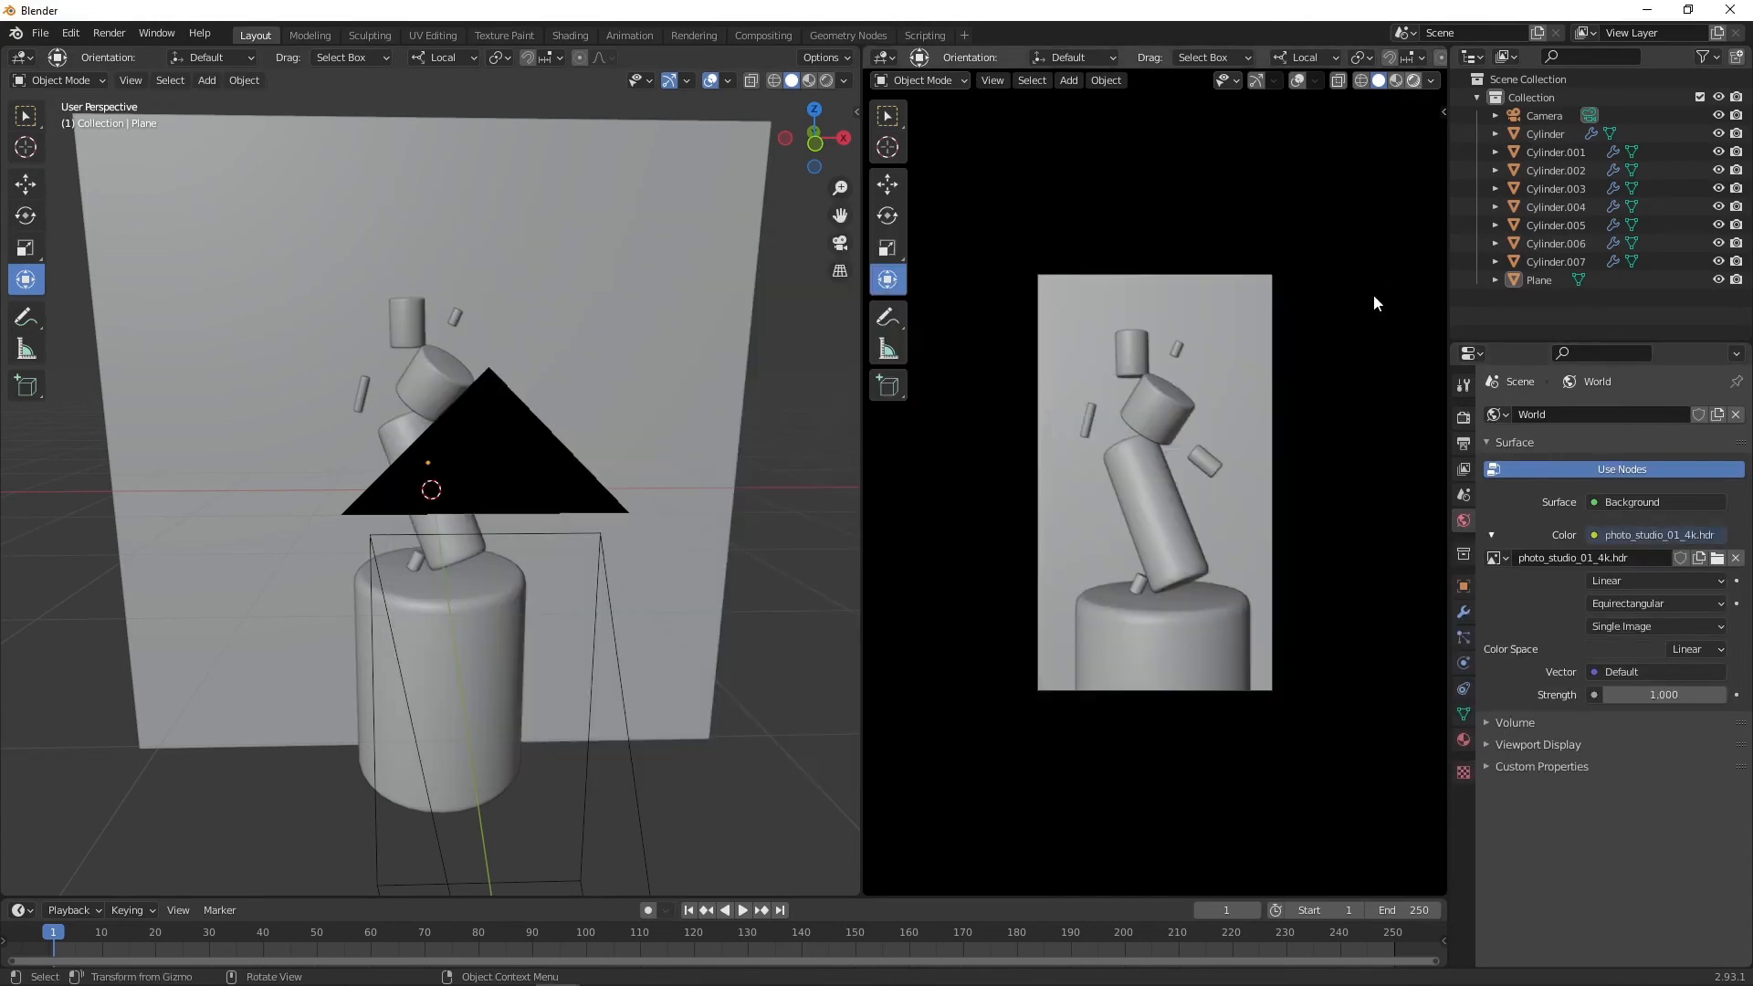
key("z")
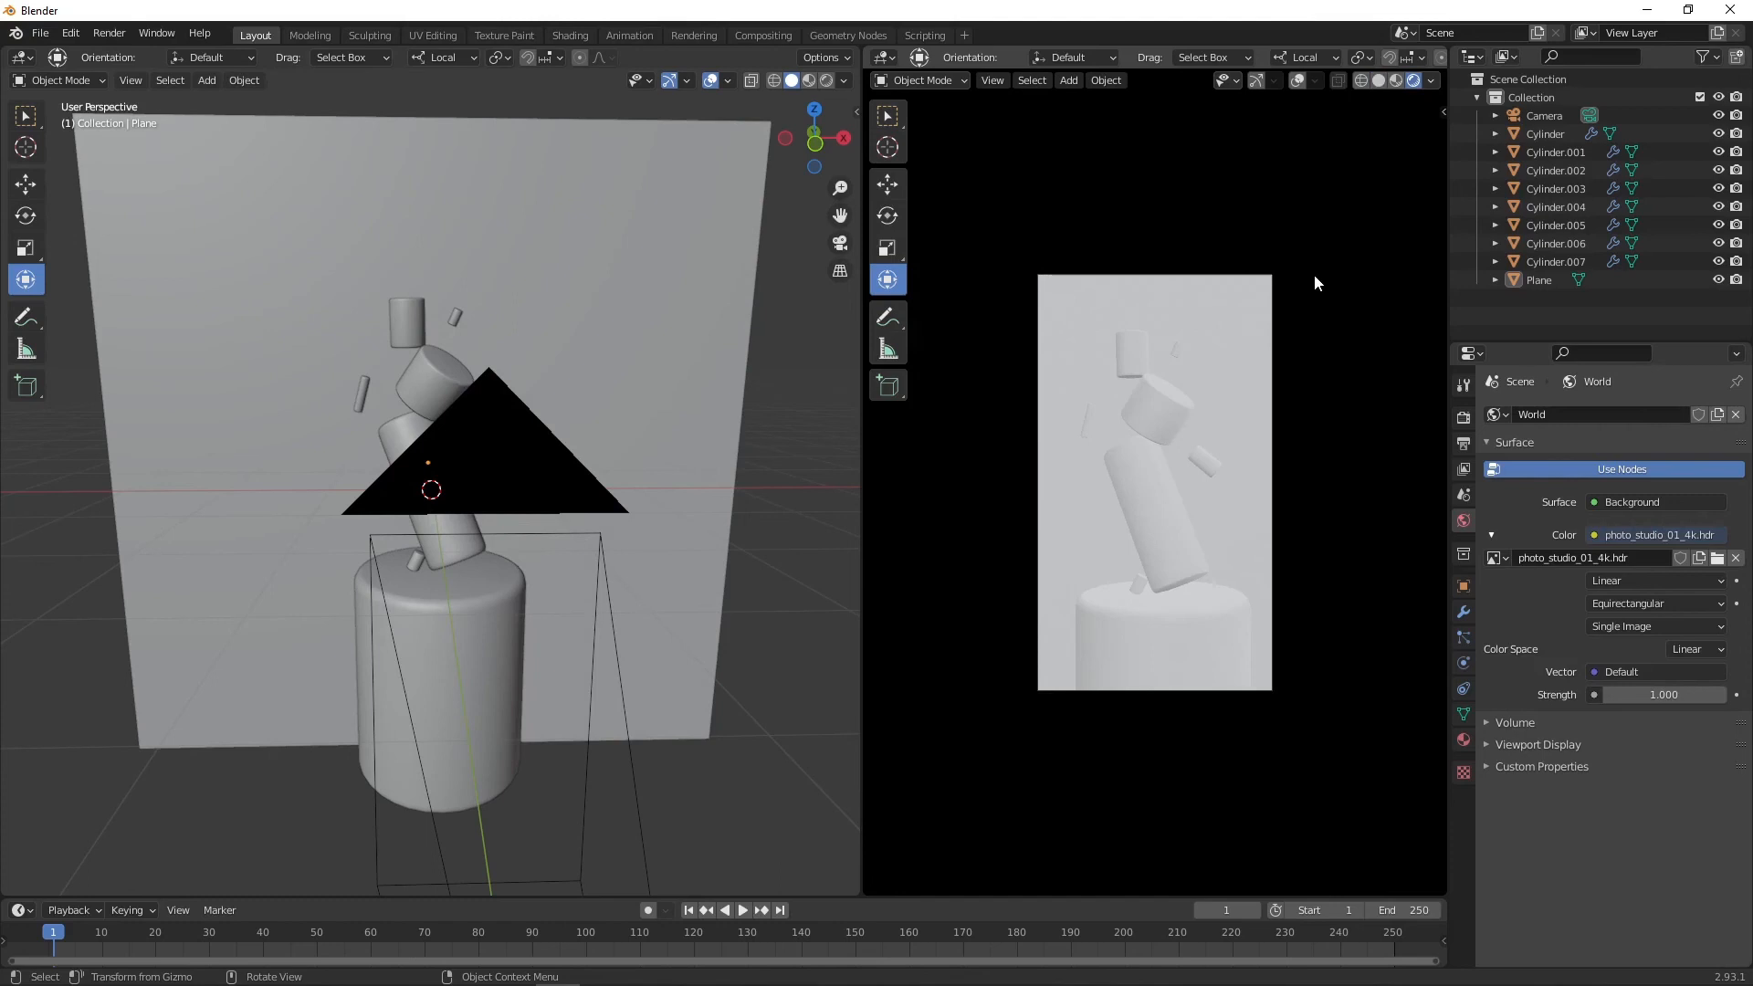
Step: Switch the render engine to Cycles and select the backdrop plane
left_click(1463, 417)
left_click(1645, 417)
left_click(1613, 476)
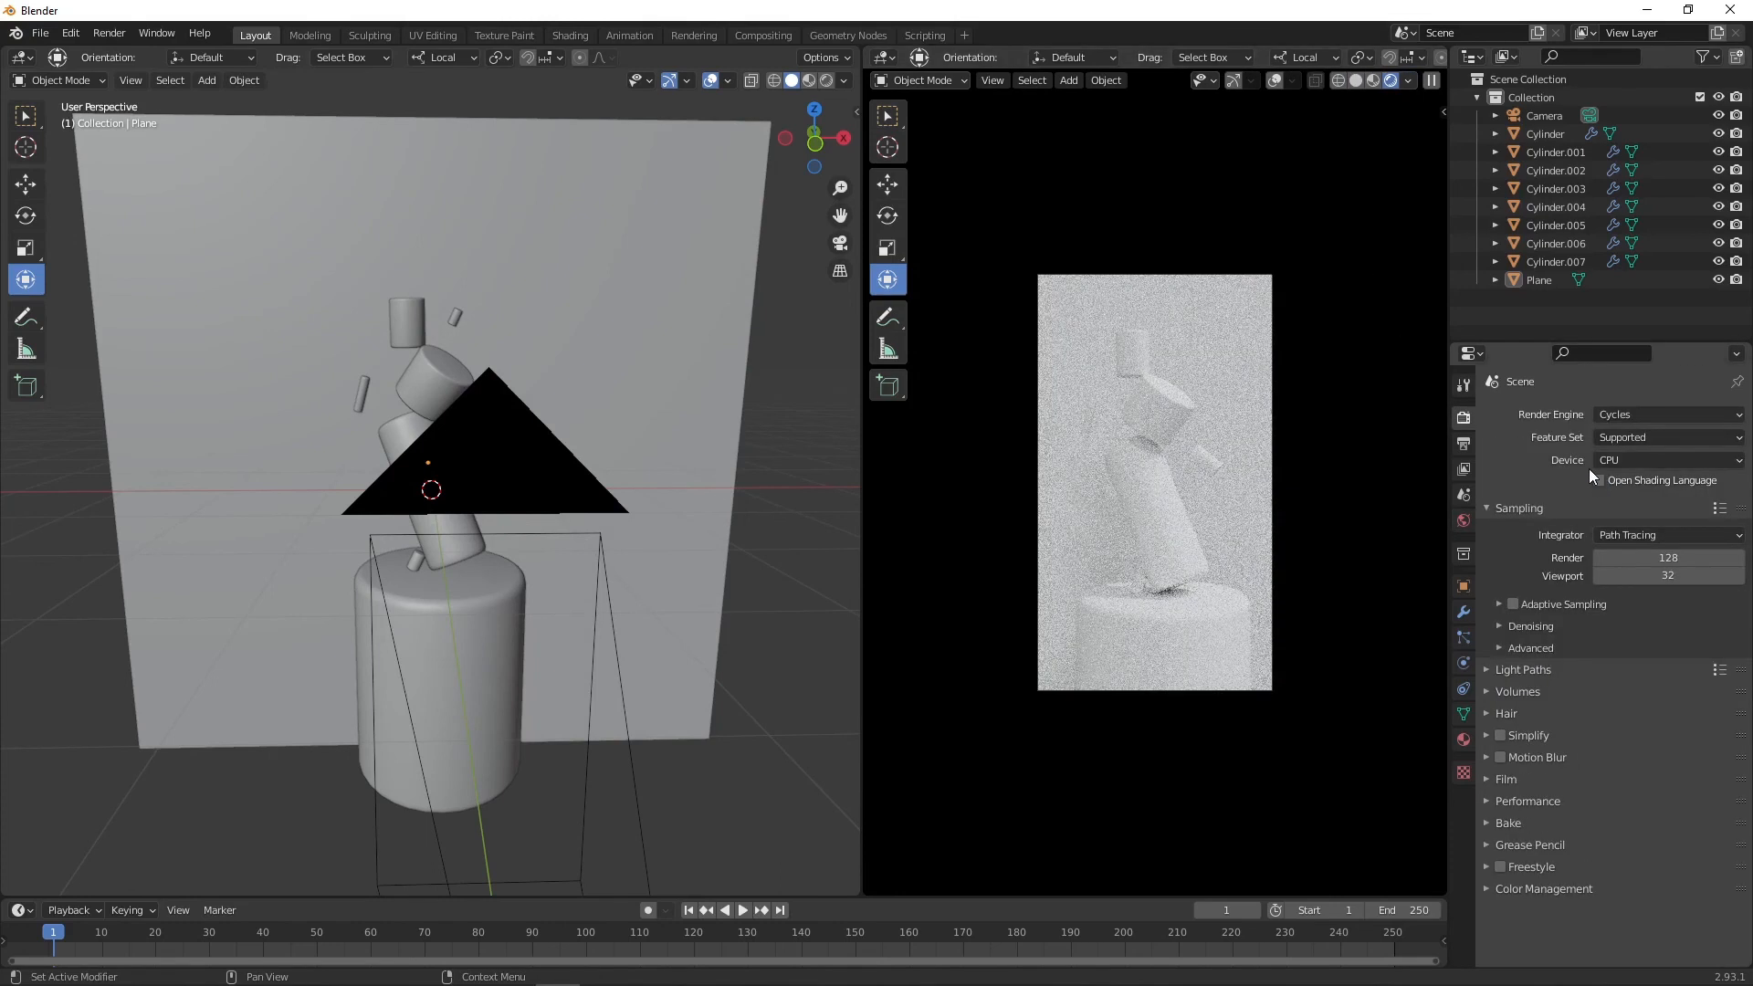
left_click(1346, 367)
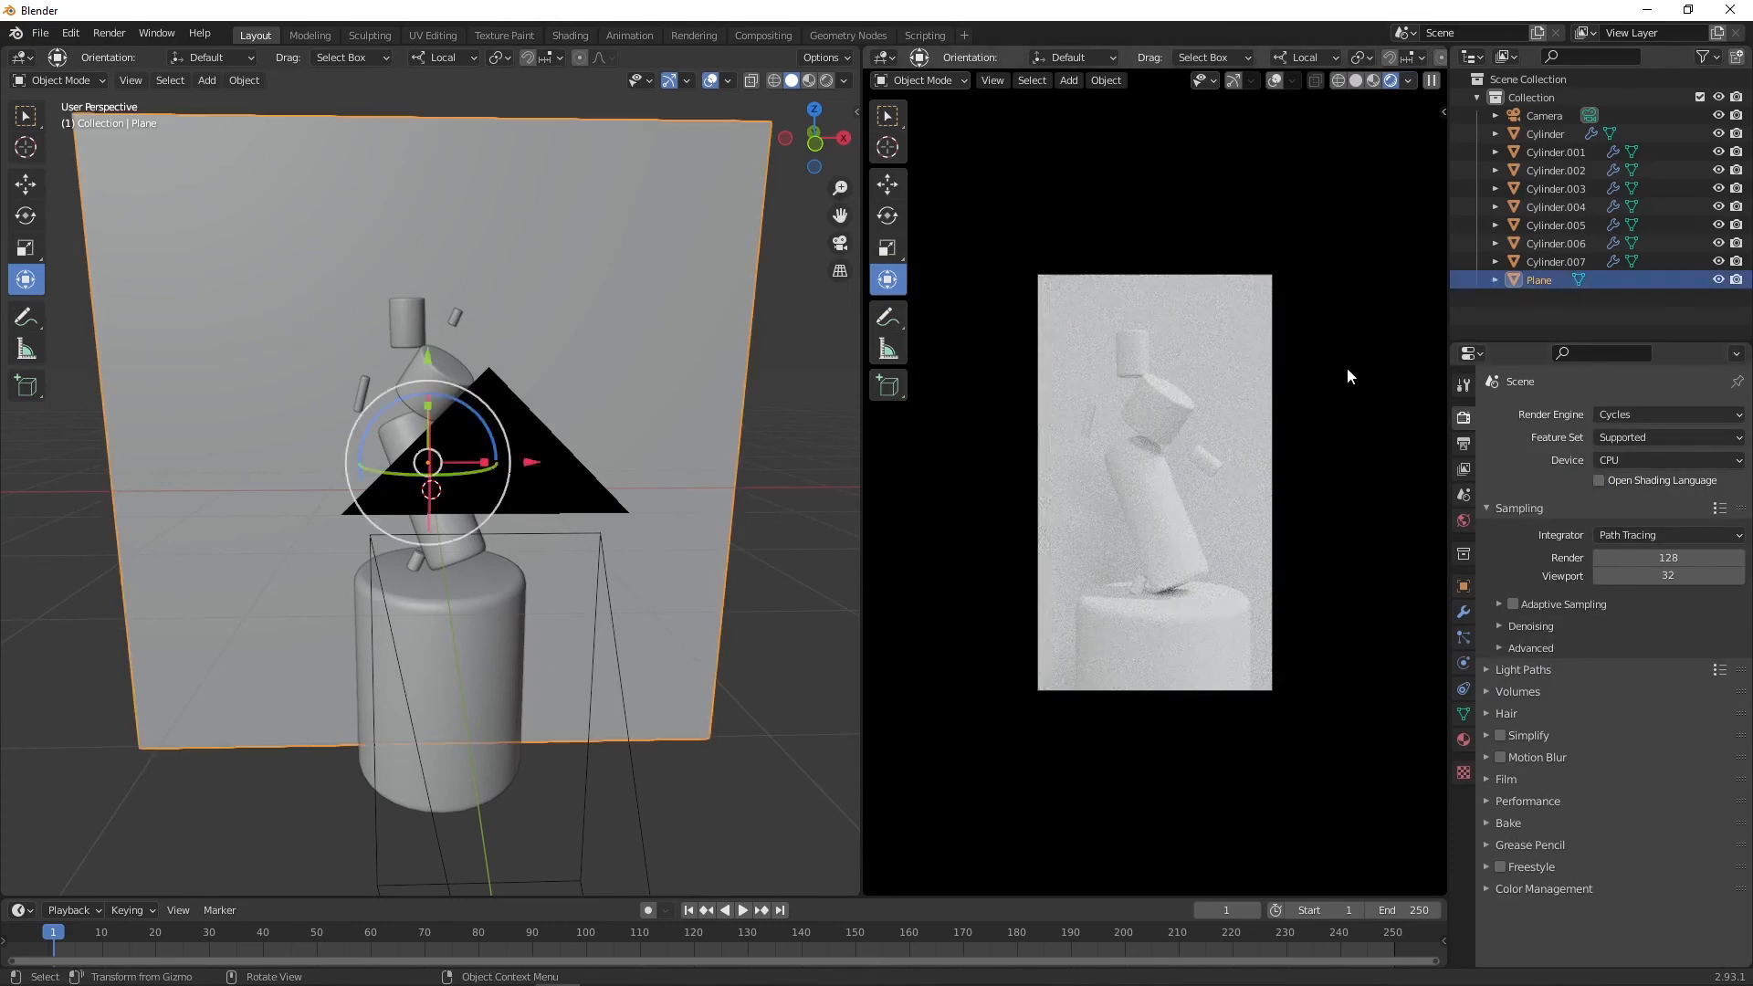
Step: Open a Shader Editor below the viewport showing the World nodes and expand the environment texture's Texture Mapping
left_click(1463, 738)
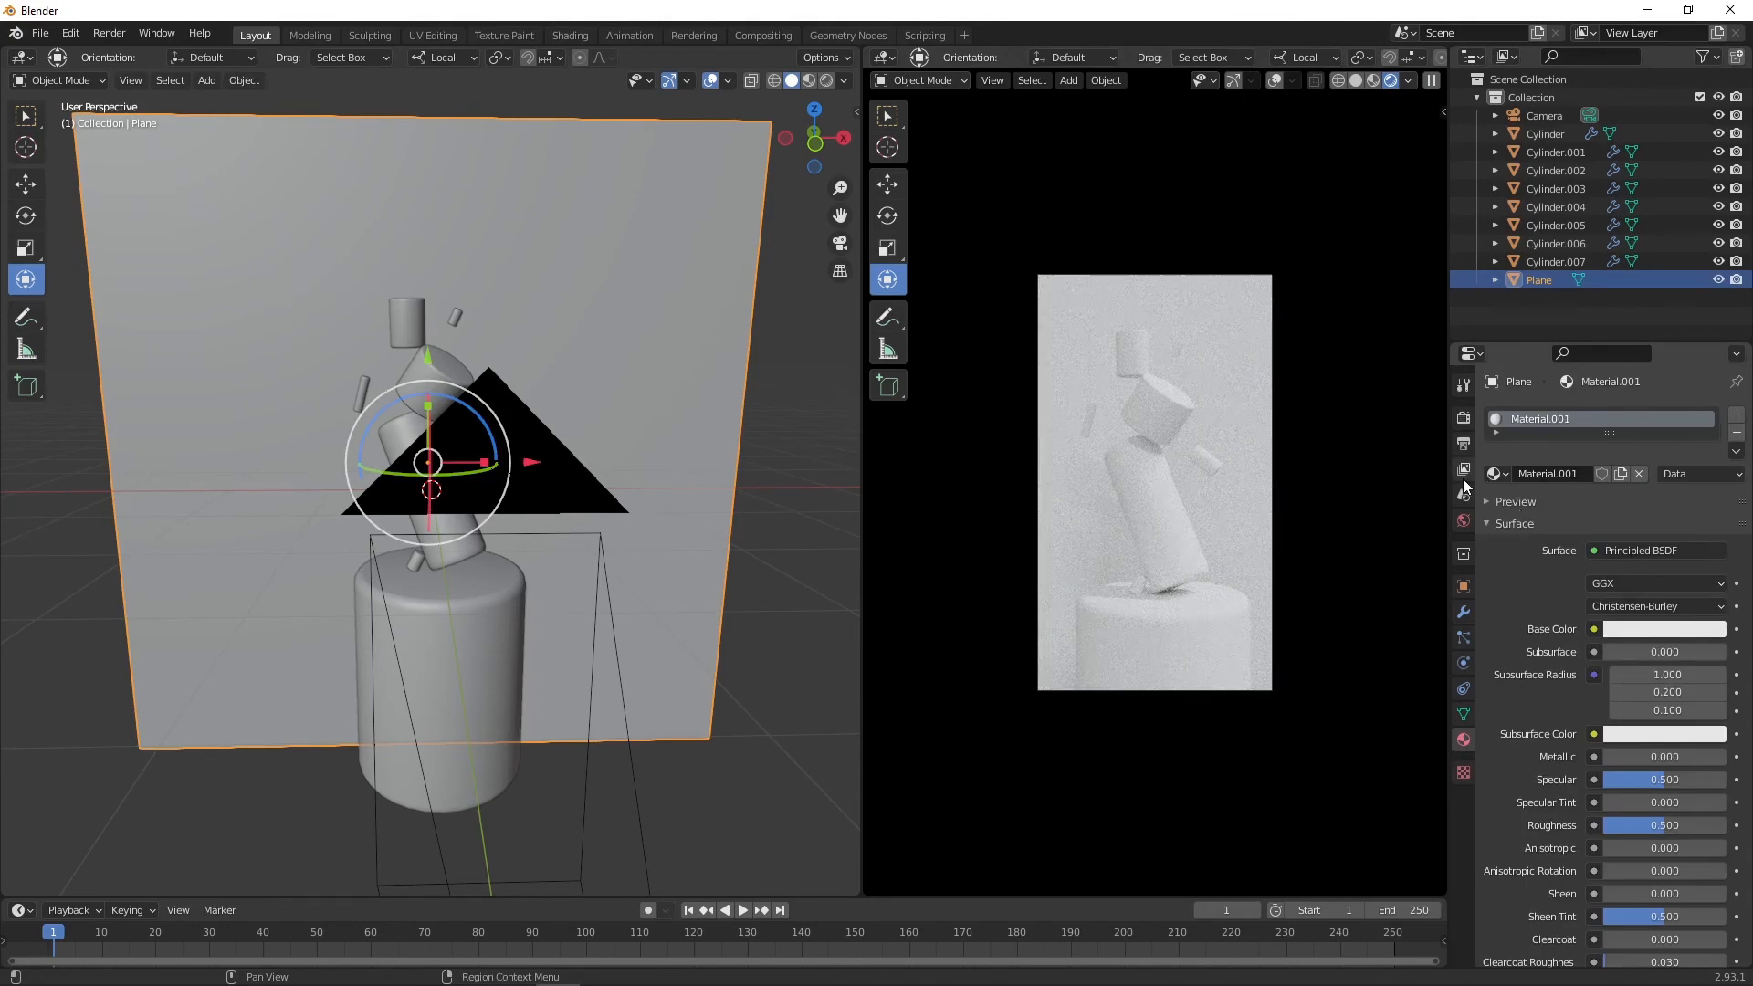
left_click(1463, 521)
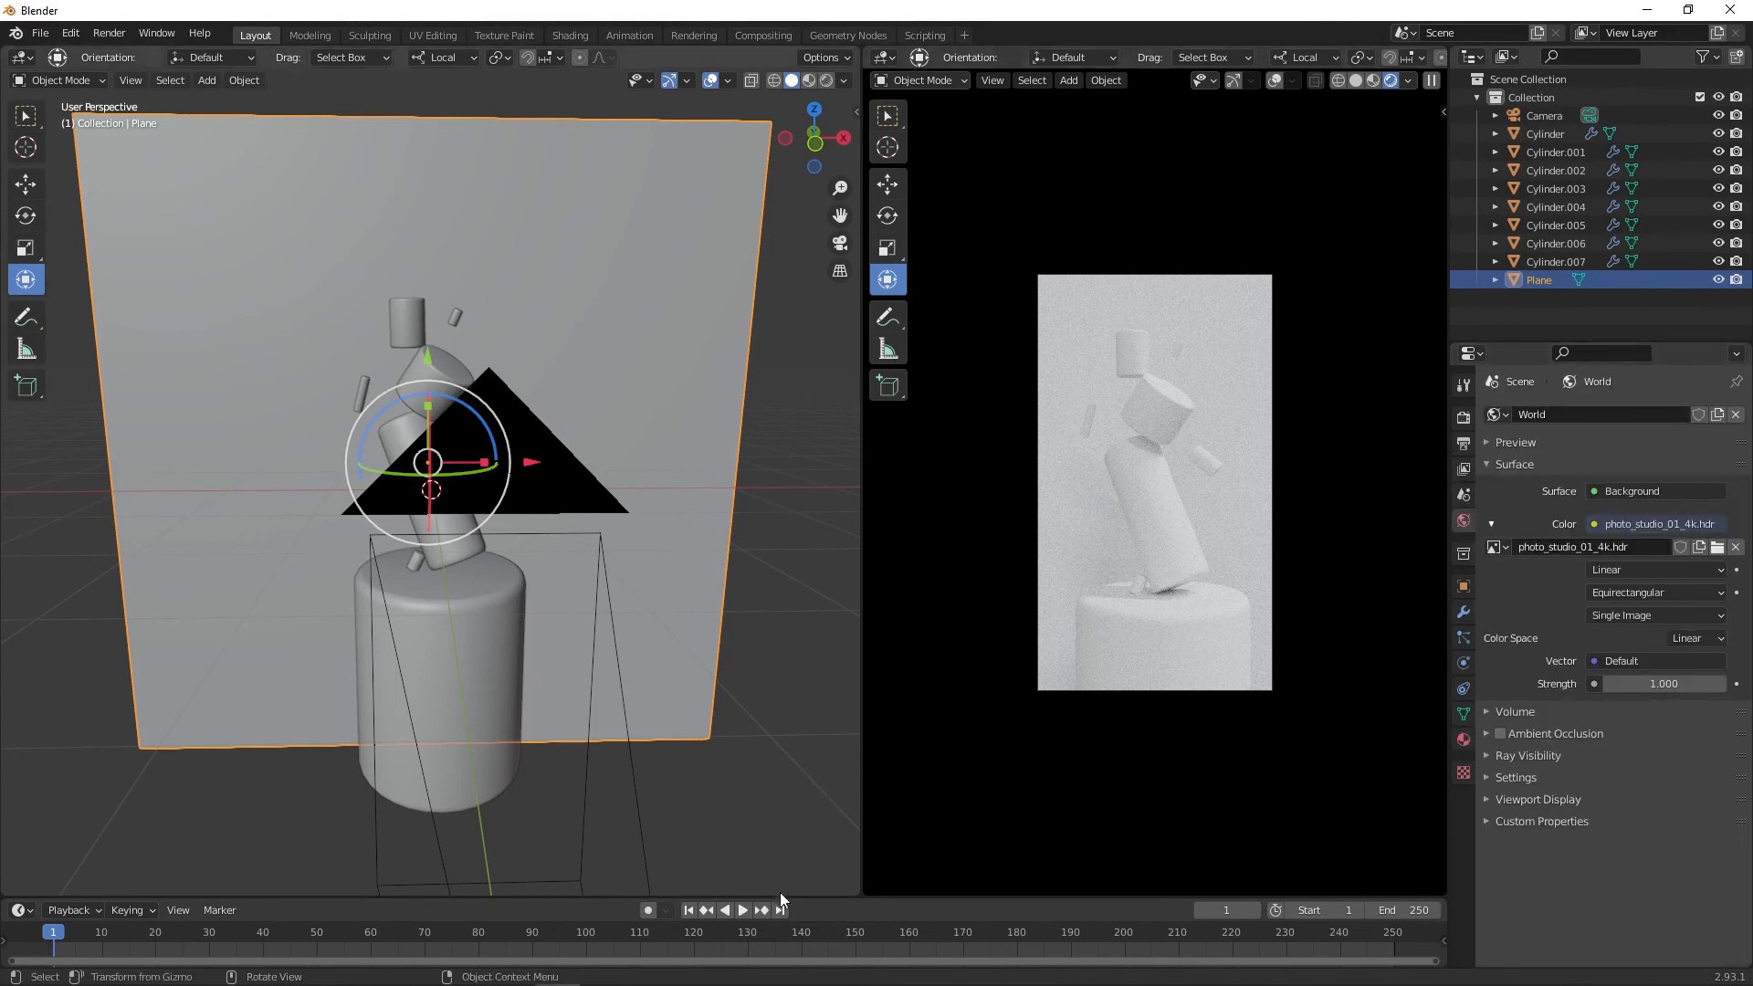
left_click_drag(856, 891, 730, 426)
left_click(21, 439)
left_click(90, 491)
scroll(497, 647, "down", 4)
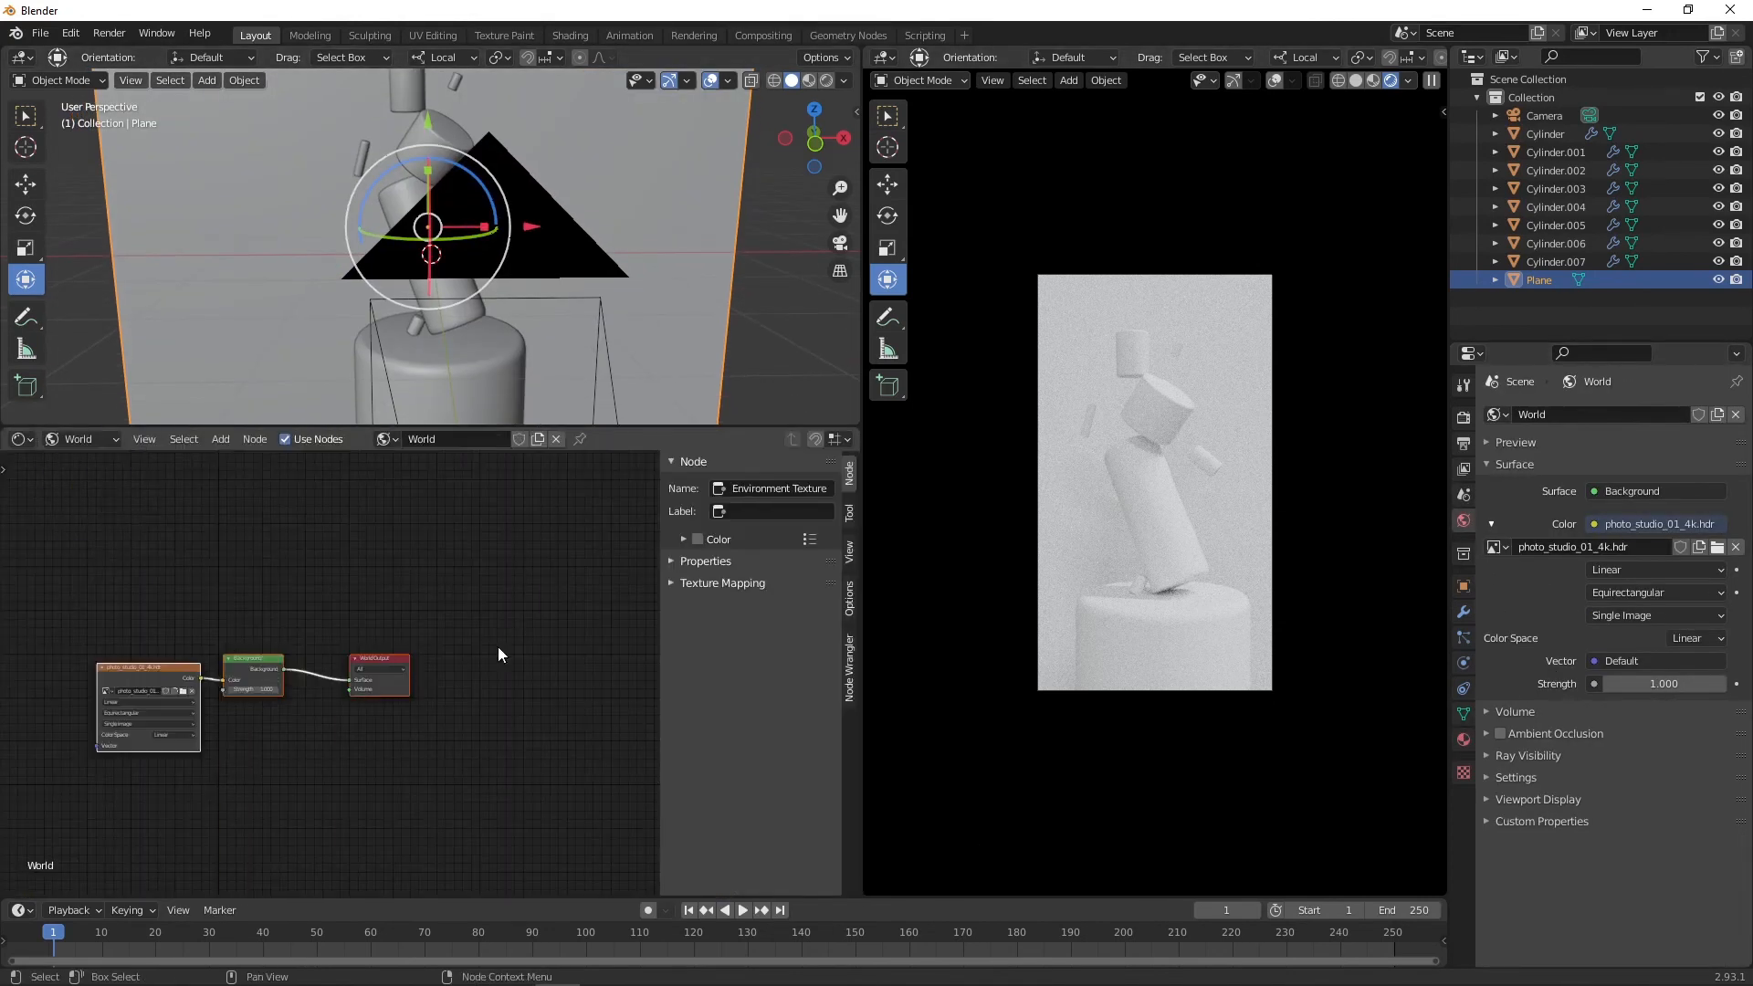
left_click(850, 671)
left_click(850, 598)
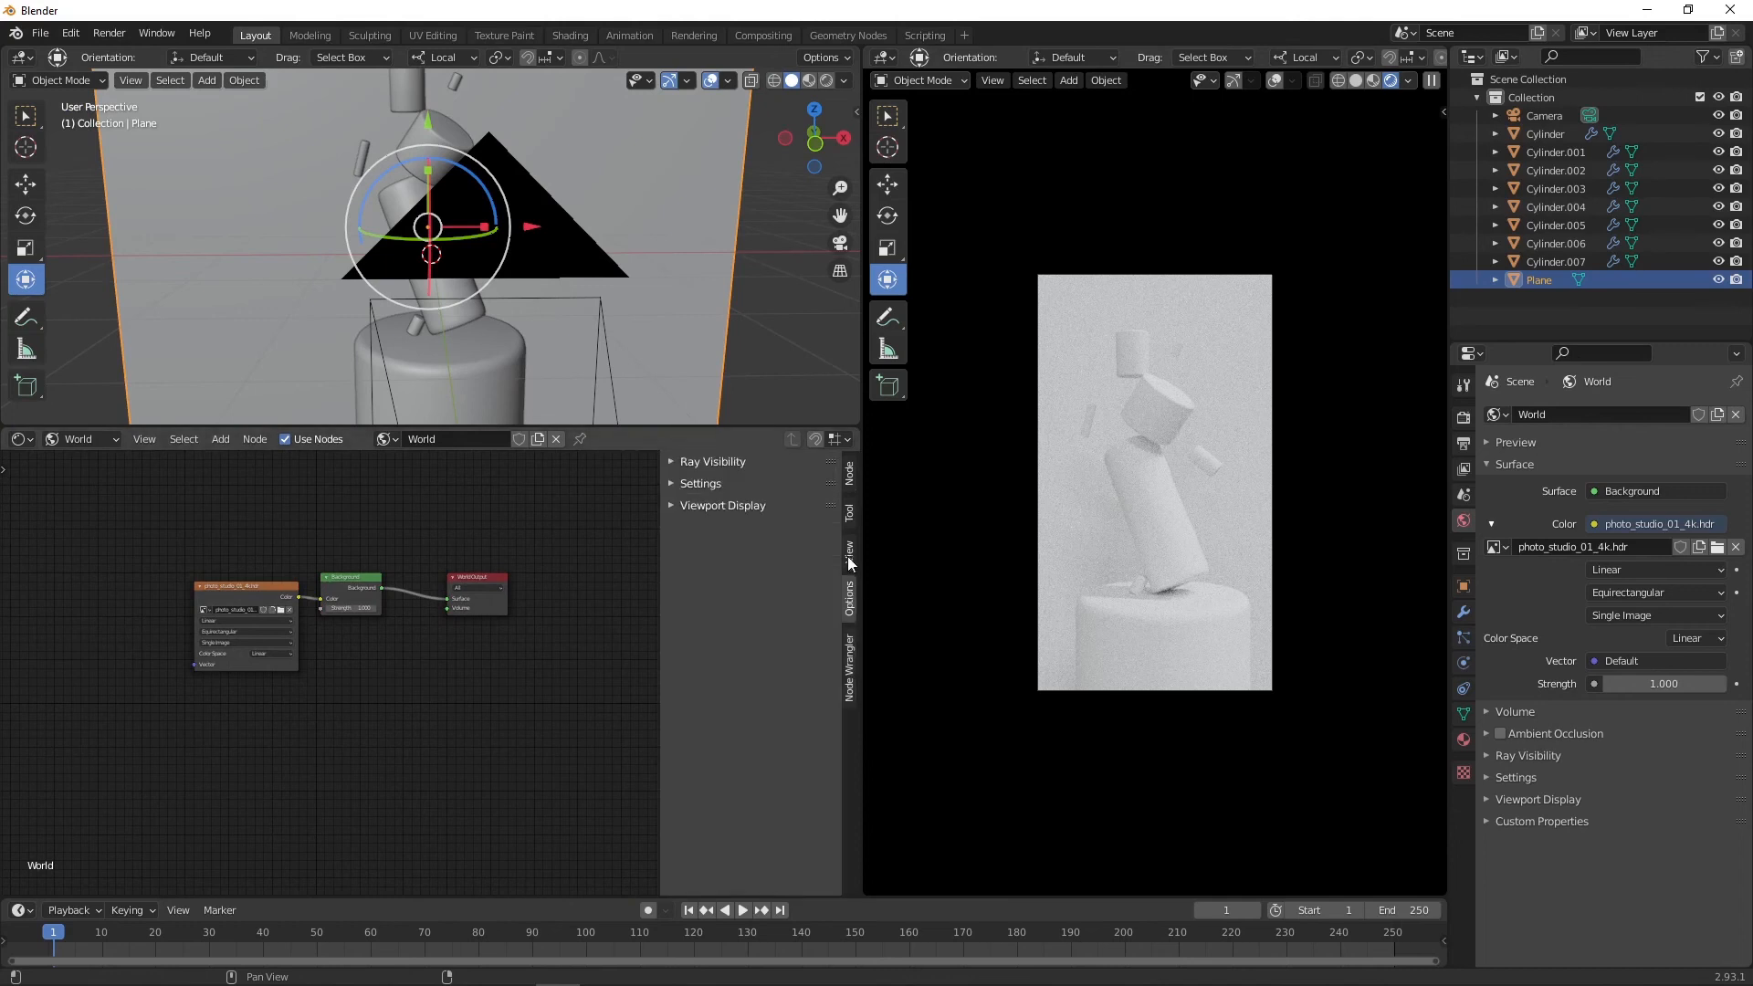
left_click(851, 513)
left_click(850, 474)
left_click(720, 583)
middle_click_drag(551, 666, 491, 636)
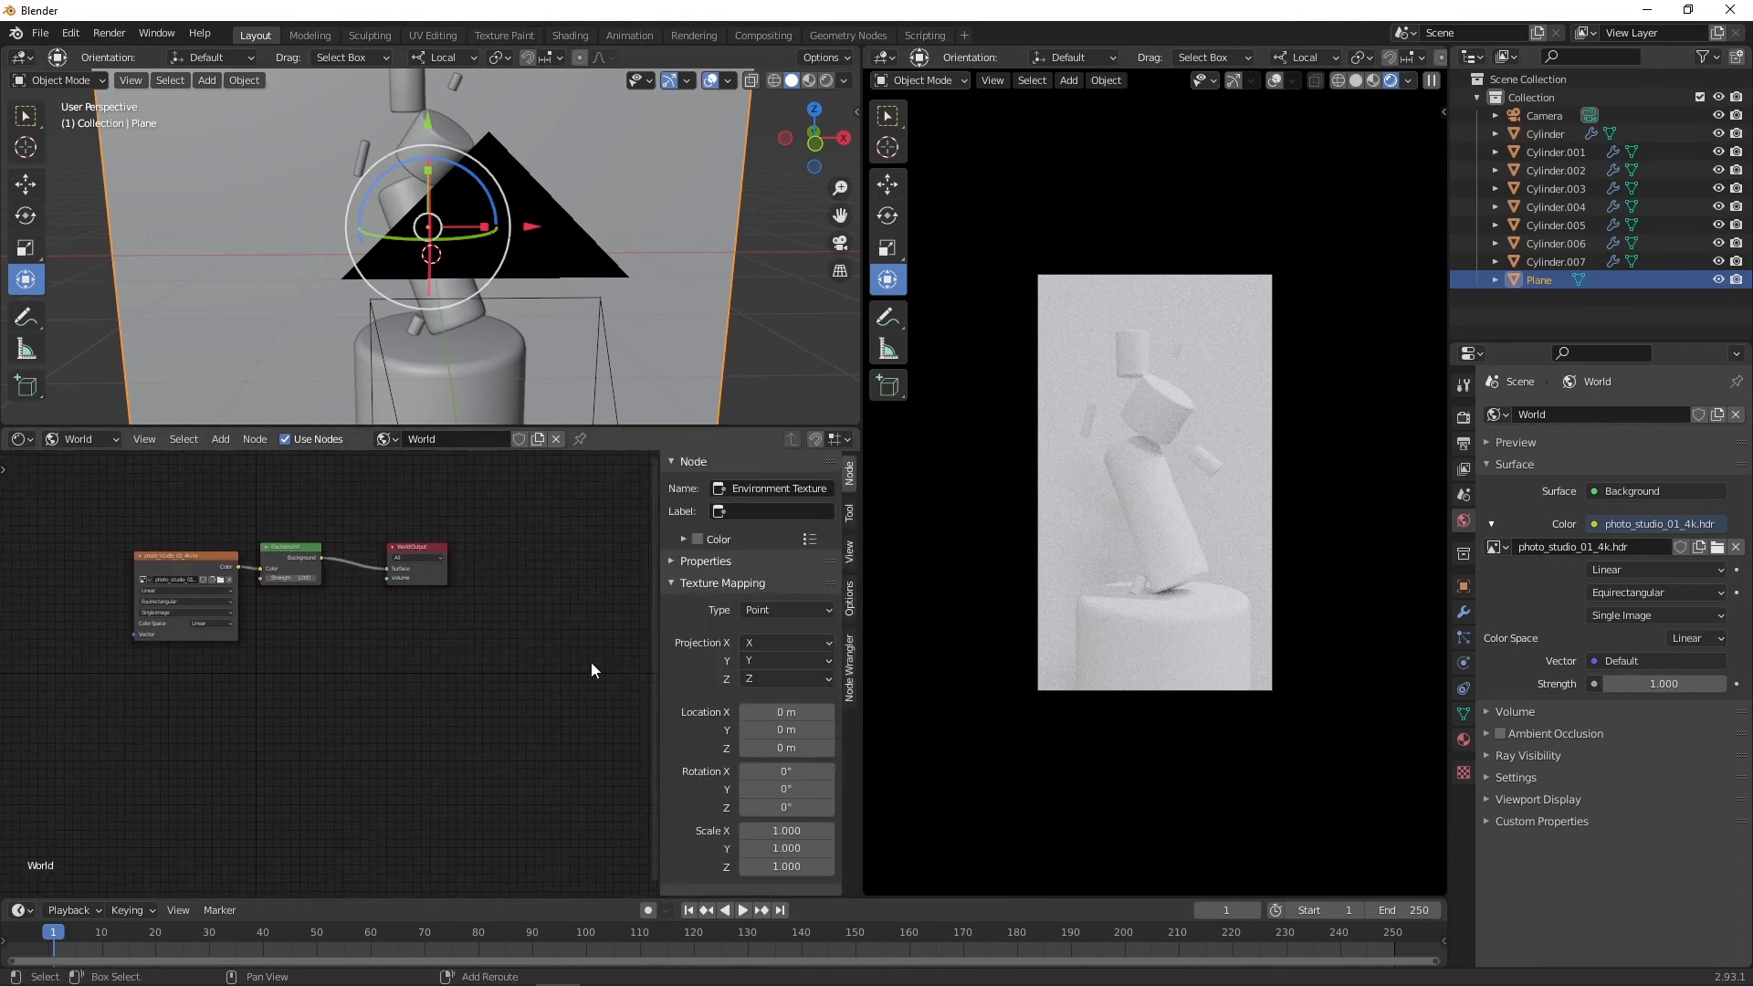
Step: Set the environment texture's X rotation to 50°
left_click_drag(786, 771, 802, 771)
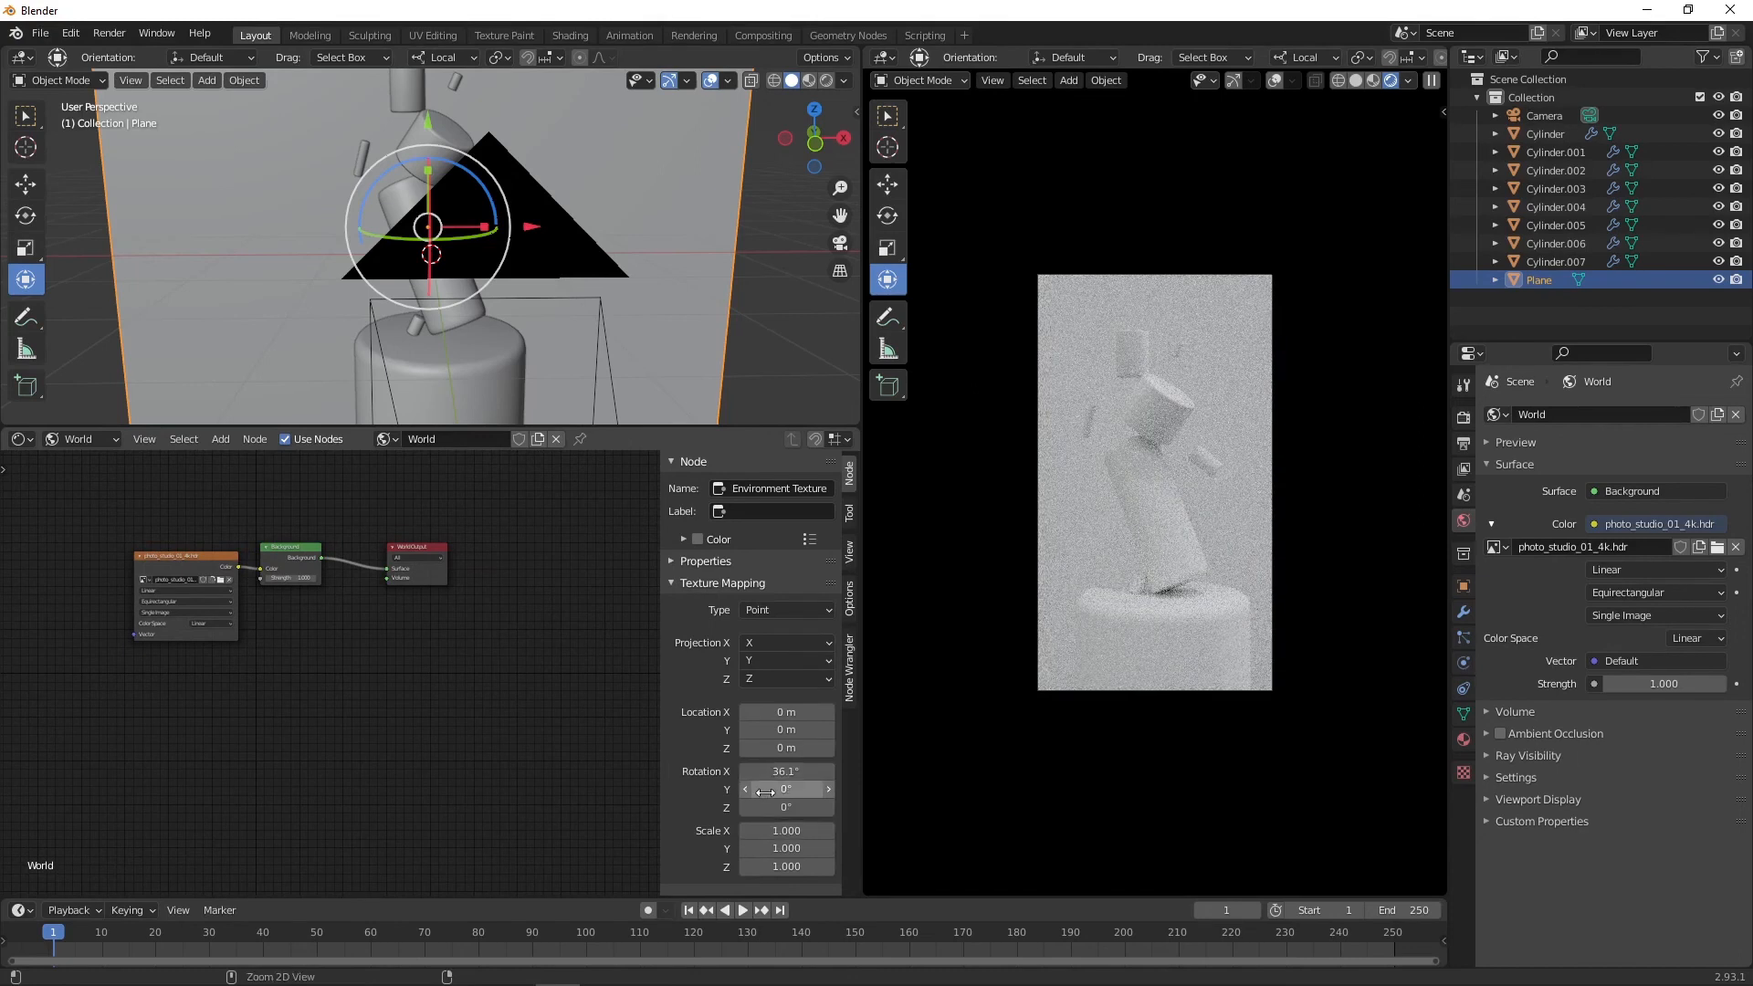
left_click(786, 771)
type("100")
key("Return")
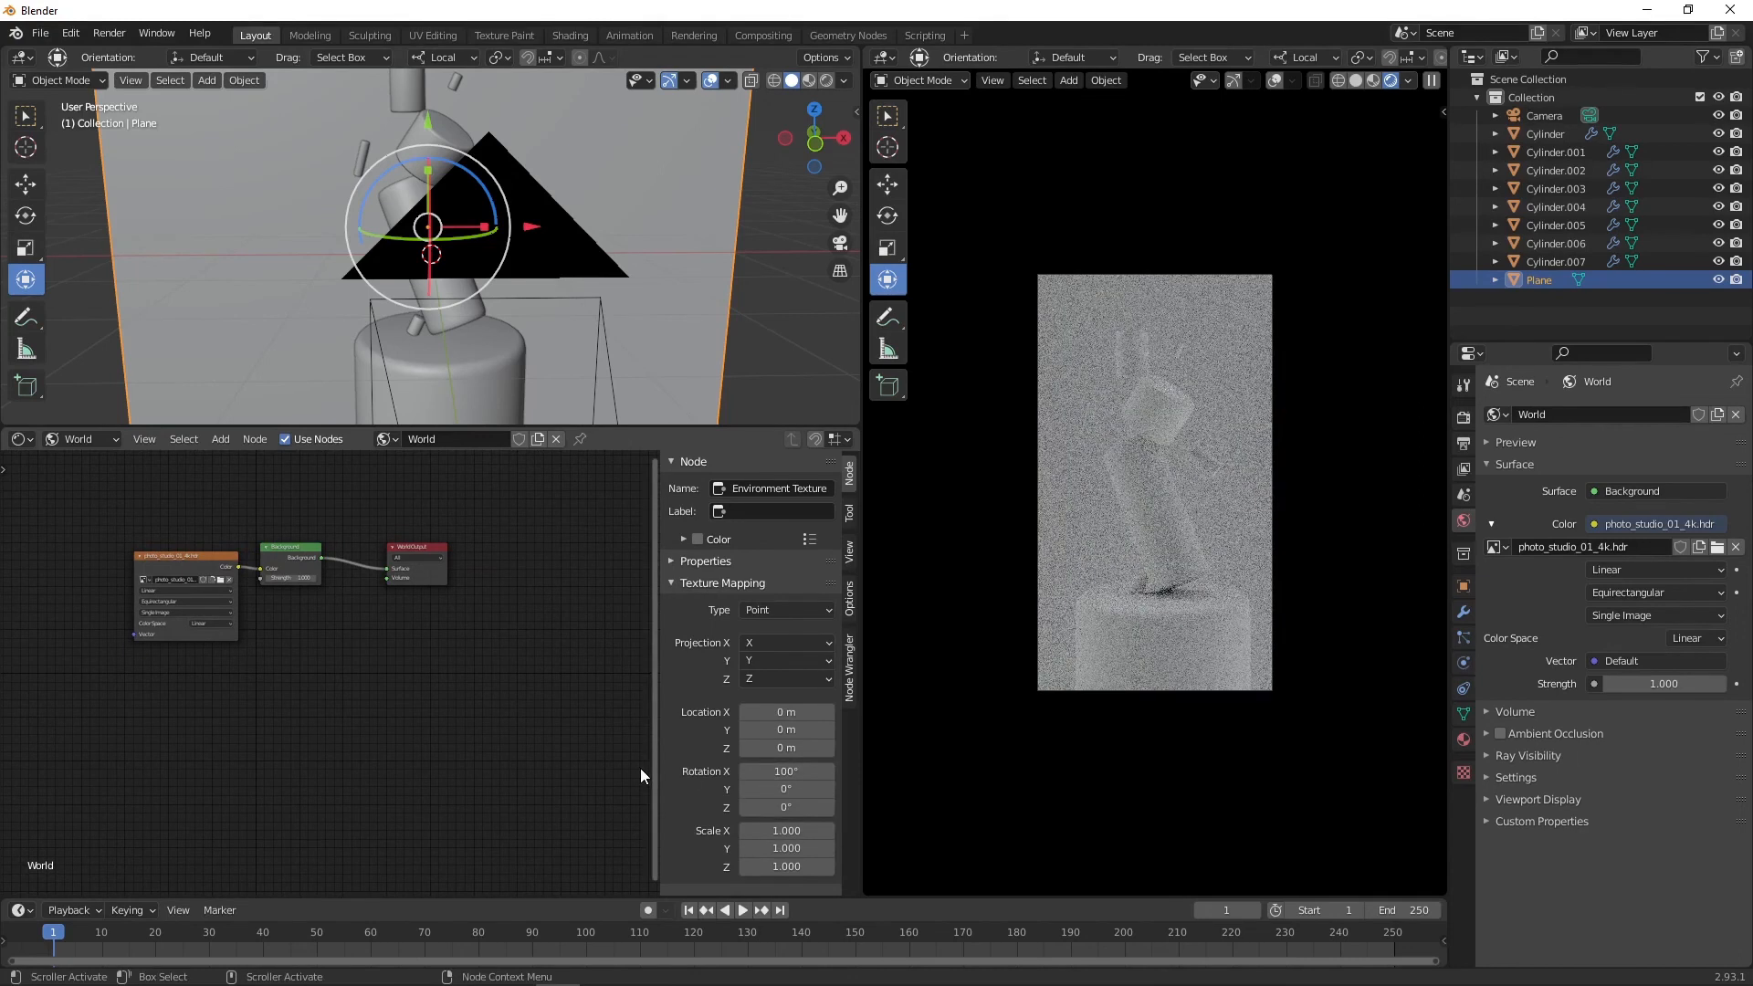
left_click(784, 771)
type("50")
key("Return")
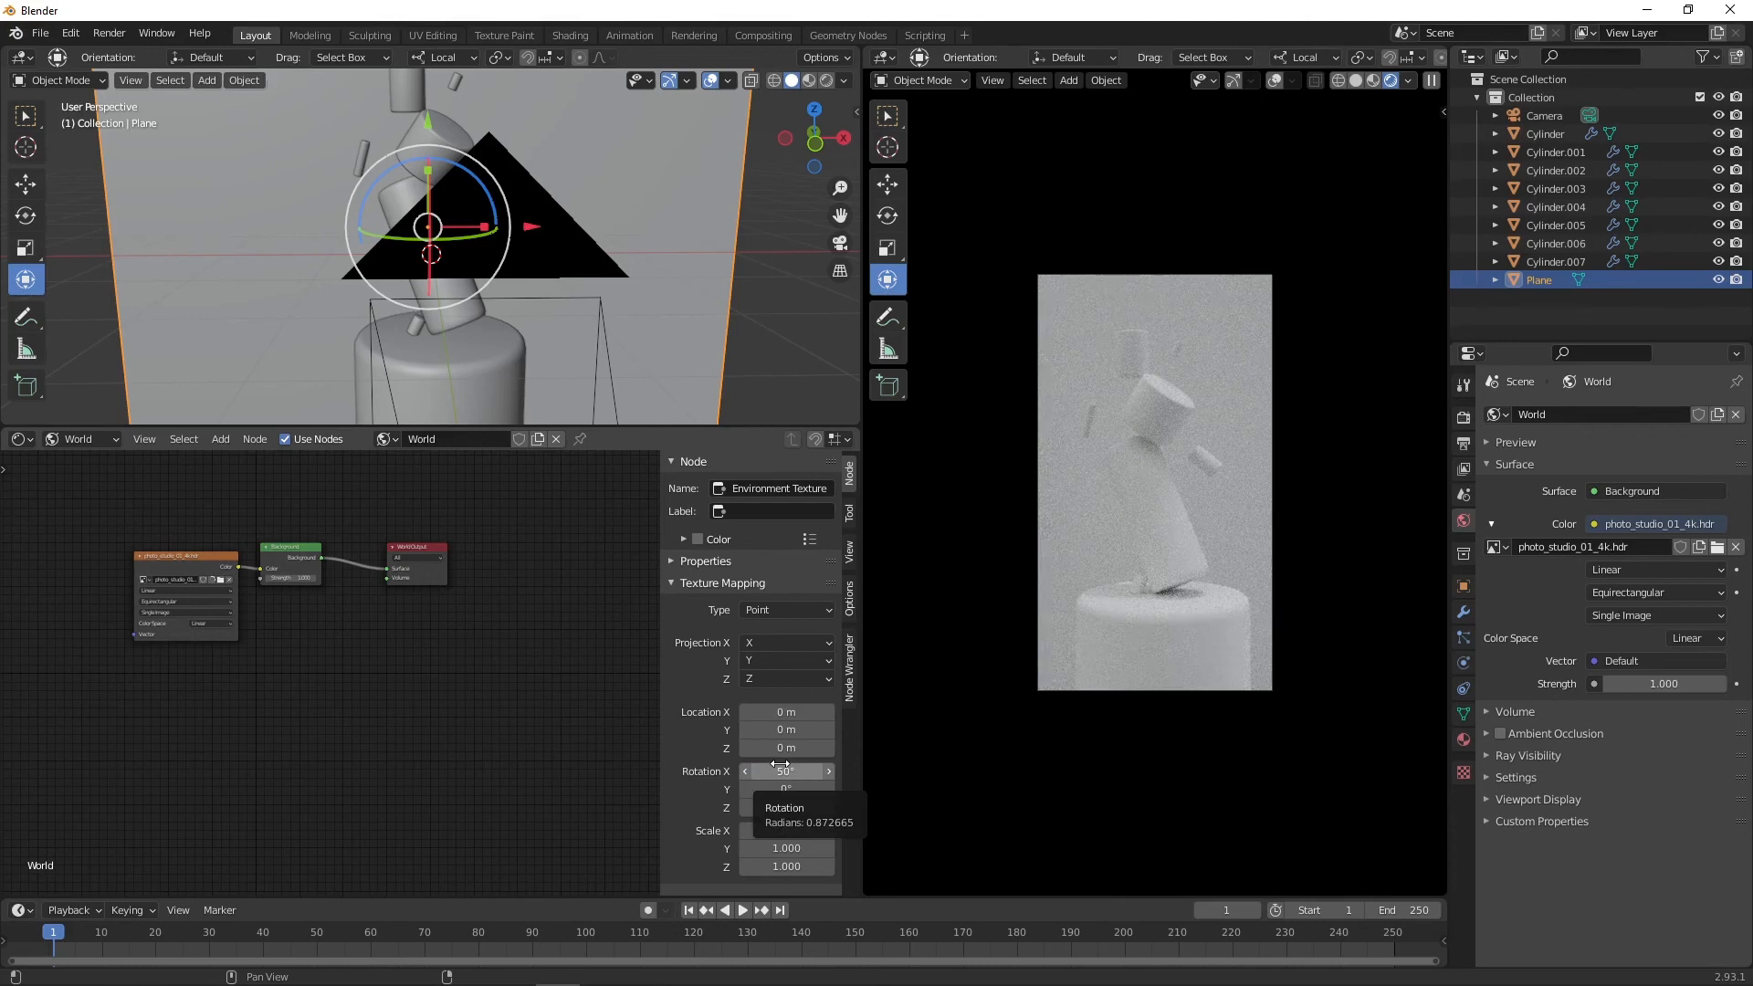
Step: Select the tilted middle cylinder and switch the shader editor to its object material
left_click(1157, 420)
left_click(84, 440)
left_click(74, 467)
left_click(482, 439)
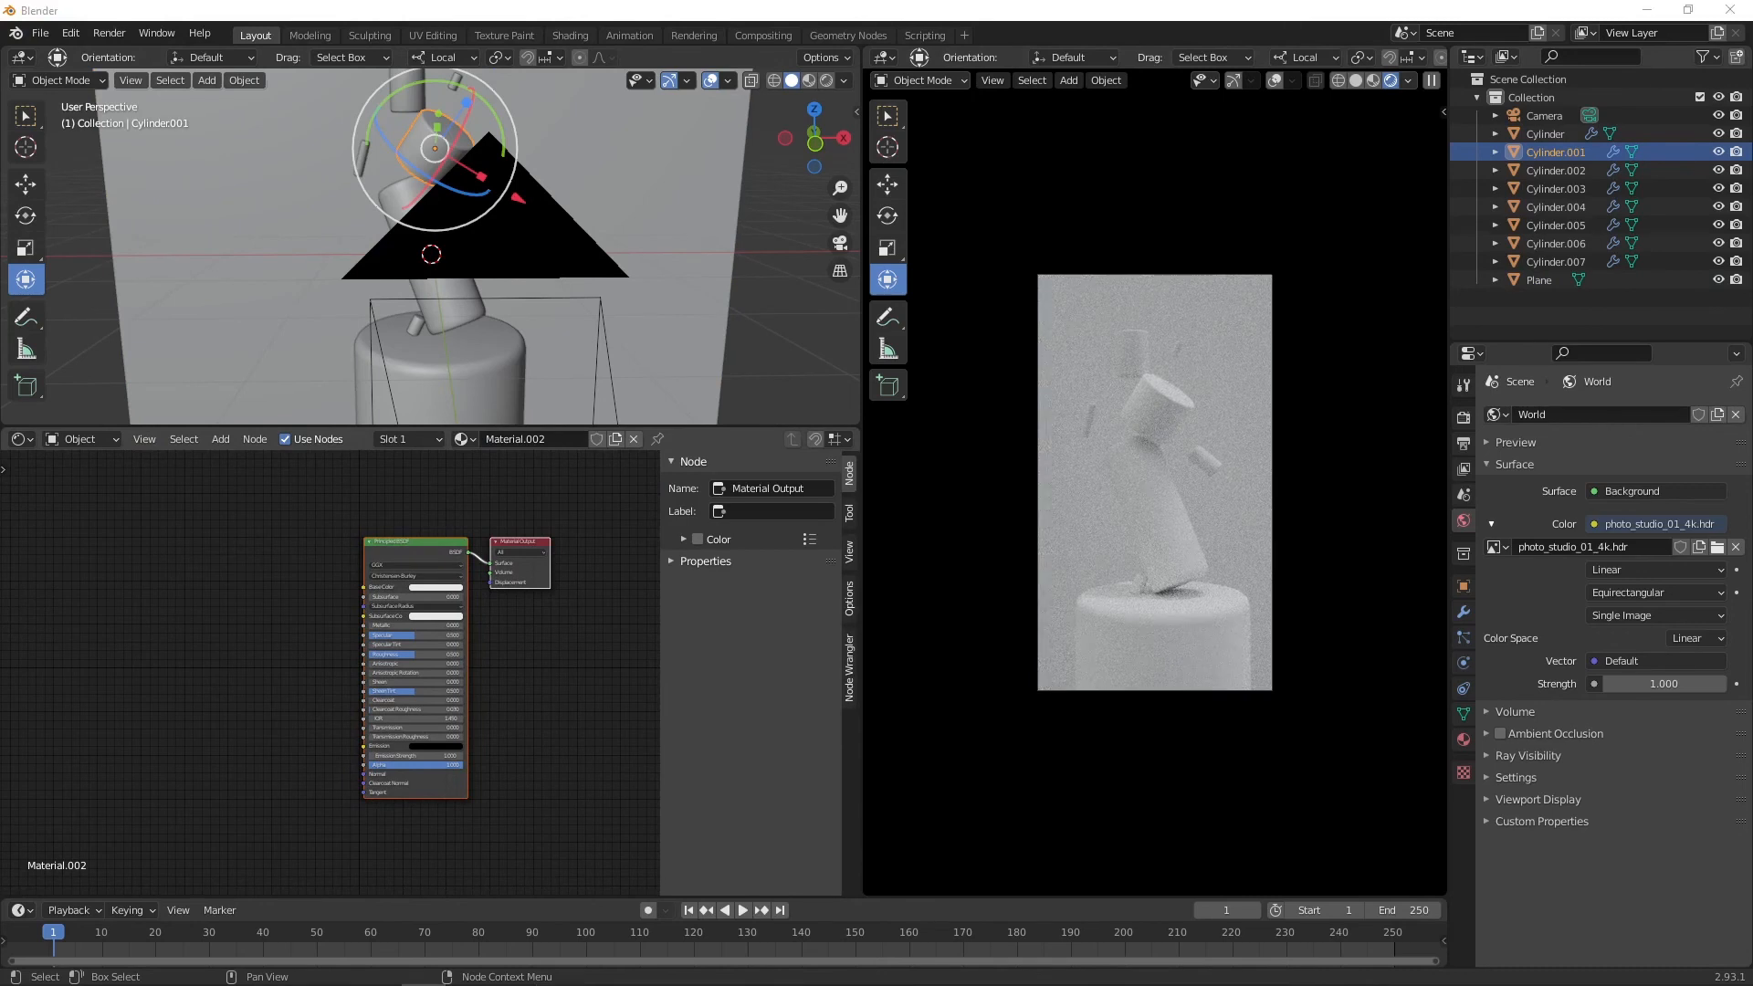
Step: Add a ColorRamp node and connect its color to the Principled BSDF Base Color
key("shift+a")
type("ramp")
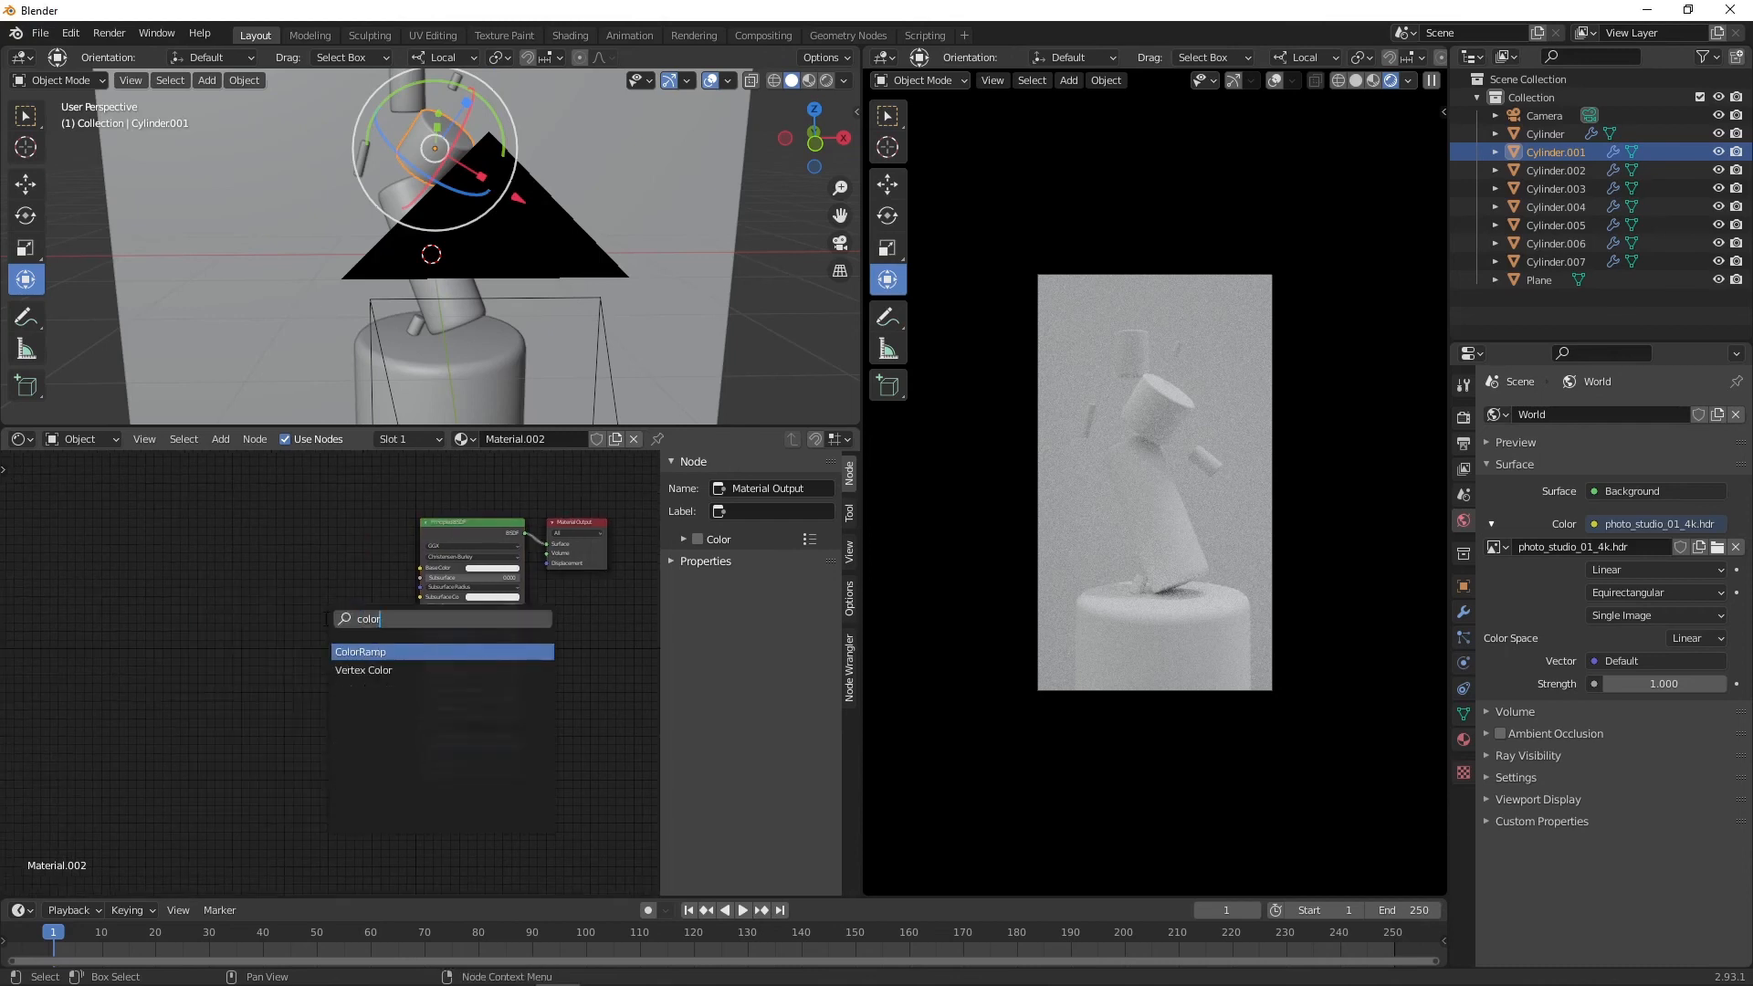
key("Return")
left_click(358, 557)
left_click_drag(359, 557, 418, 570)
middle_click_drag(496, 592, 530, 610)
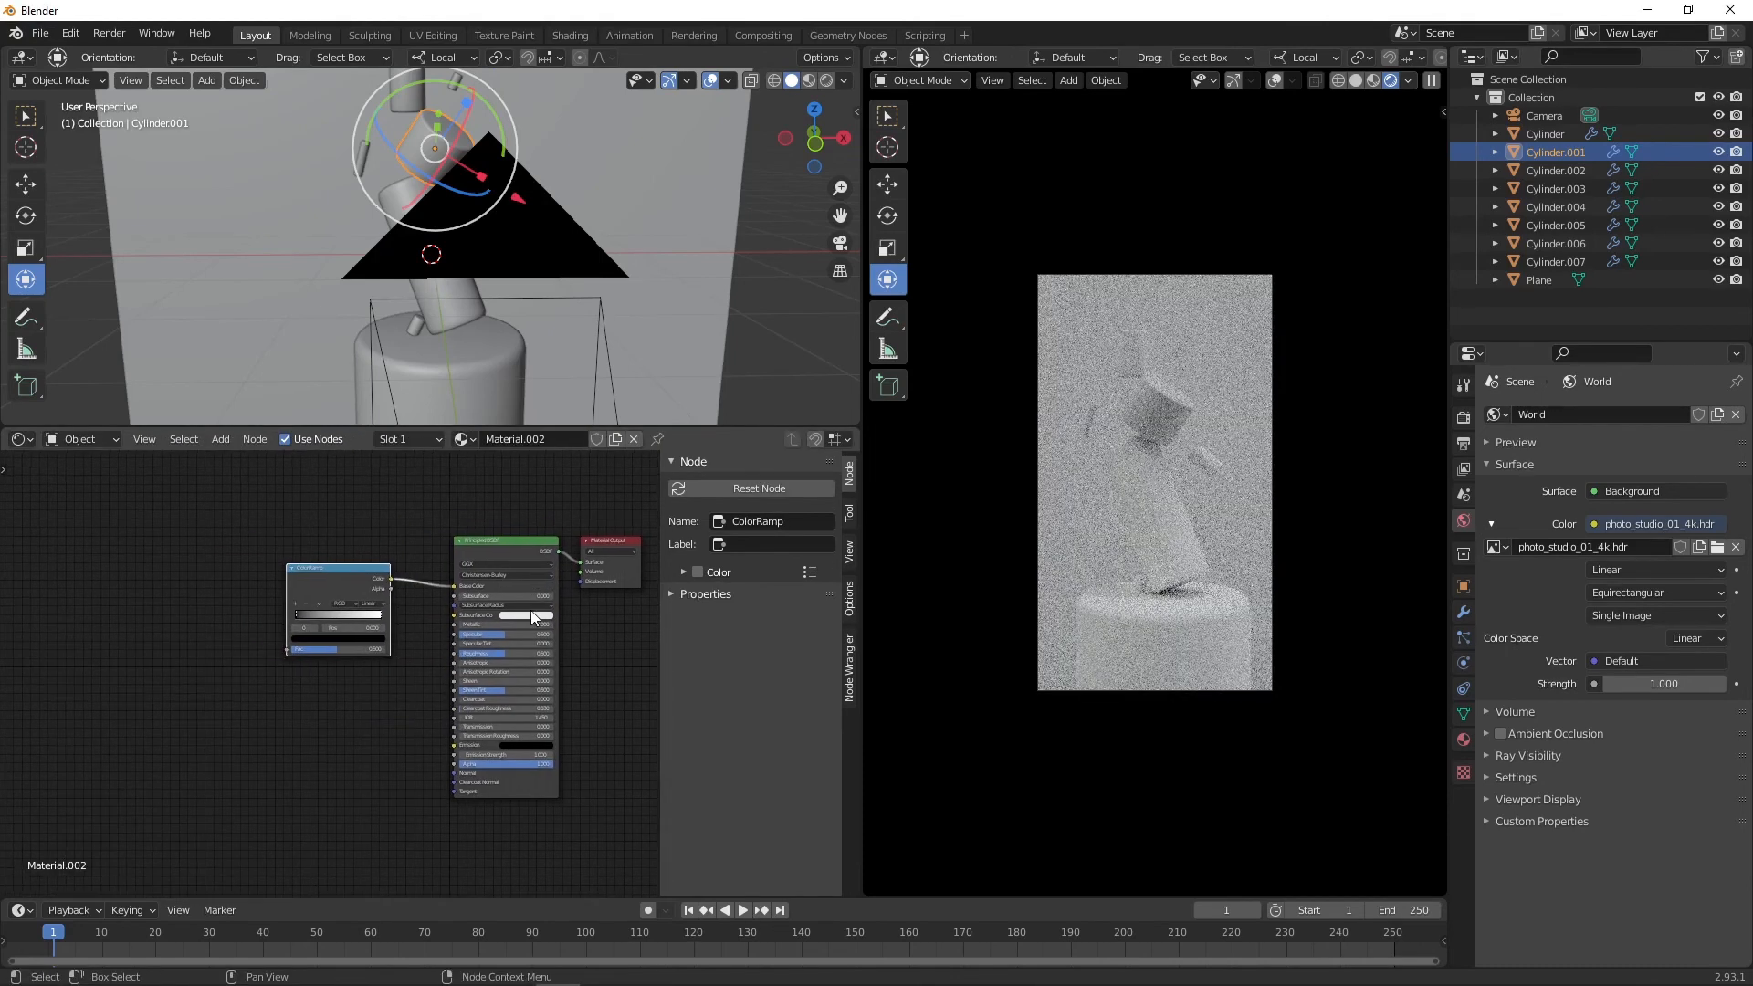
Step: Add a Musgrave Texture driving the ColorRamp factor, with texture coordinate and mapping nodes attached
key("n")
scroll(529, 584, "up", 5)
middle_click_drag(522, 543, 452, 619)
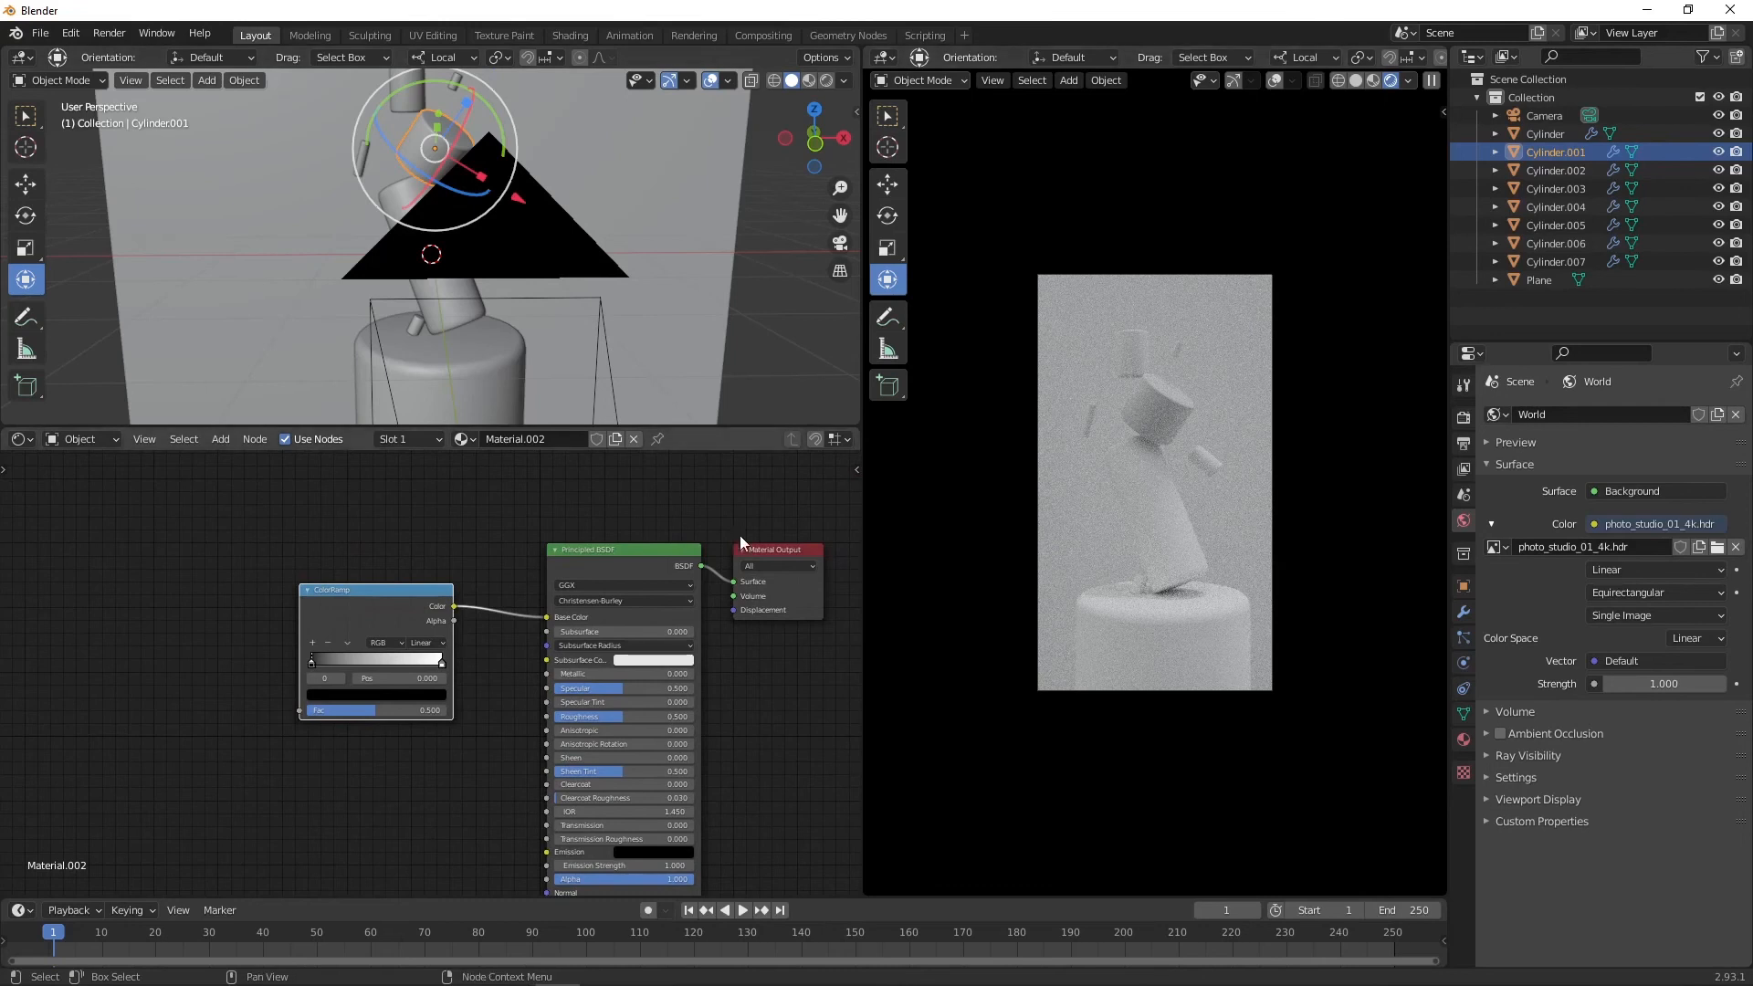
key("shift+a")
type("mus")
key("Return")
left_click(161, 581)
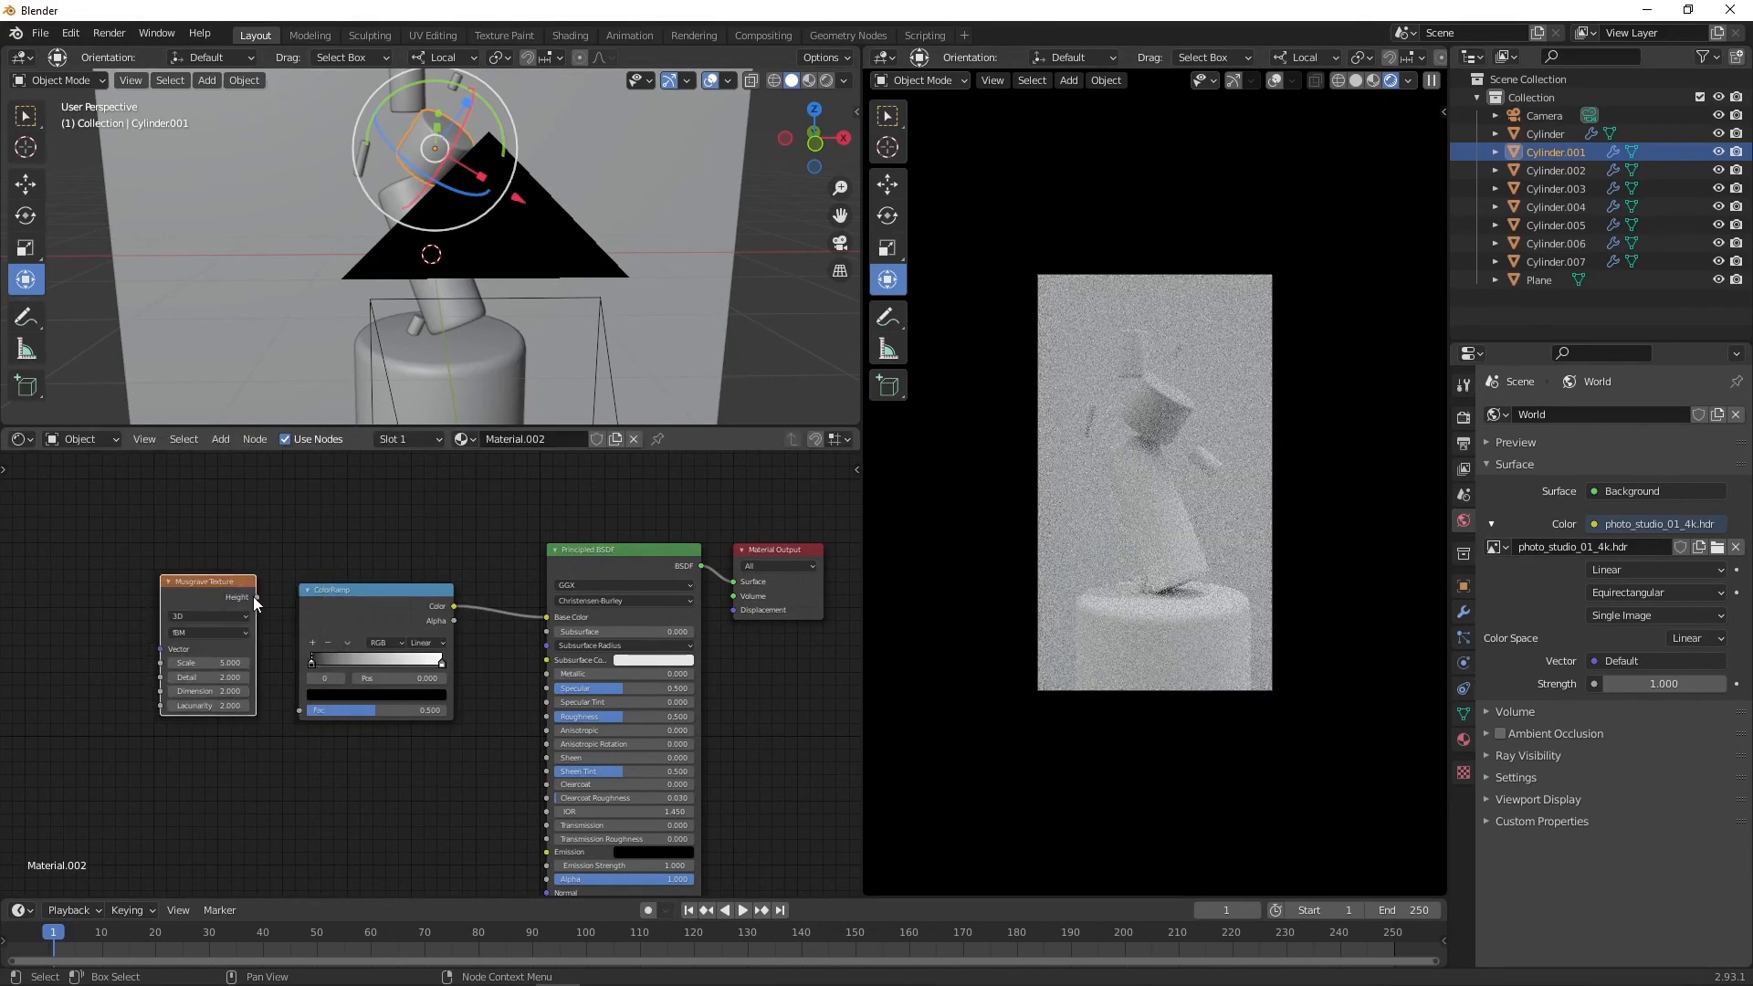
left_click_drag(257, 598, 299, 710)
middle_click_drag(333, 591, 447, 588)
left_click_drag(327, 580, 314, 599)
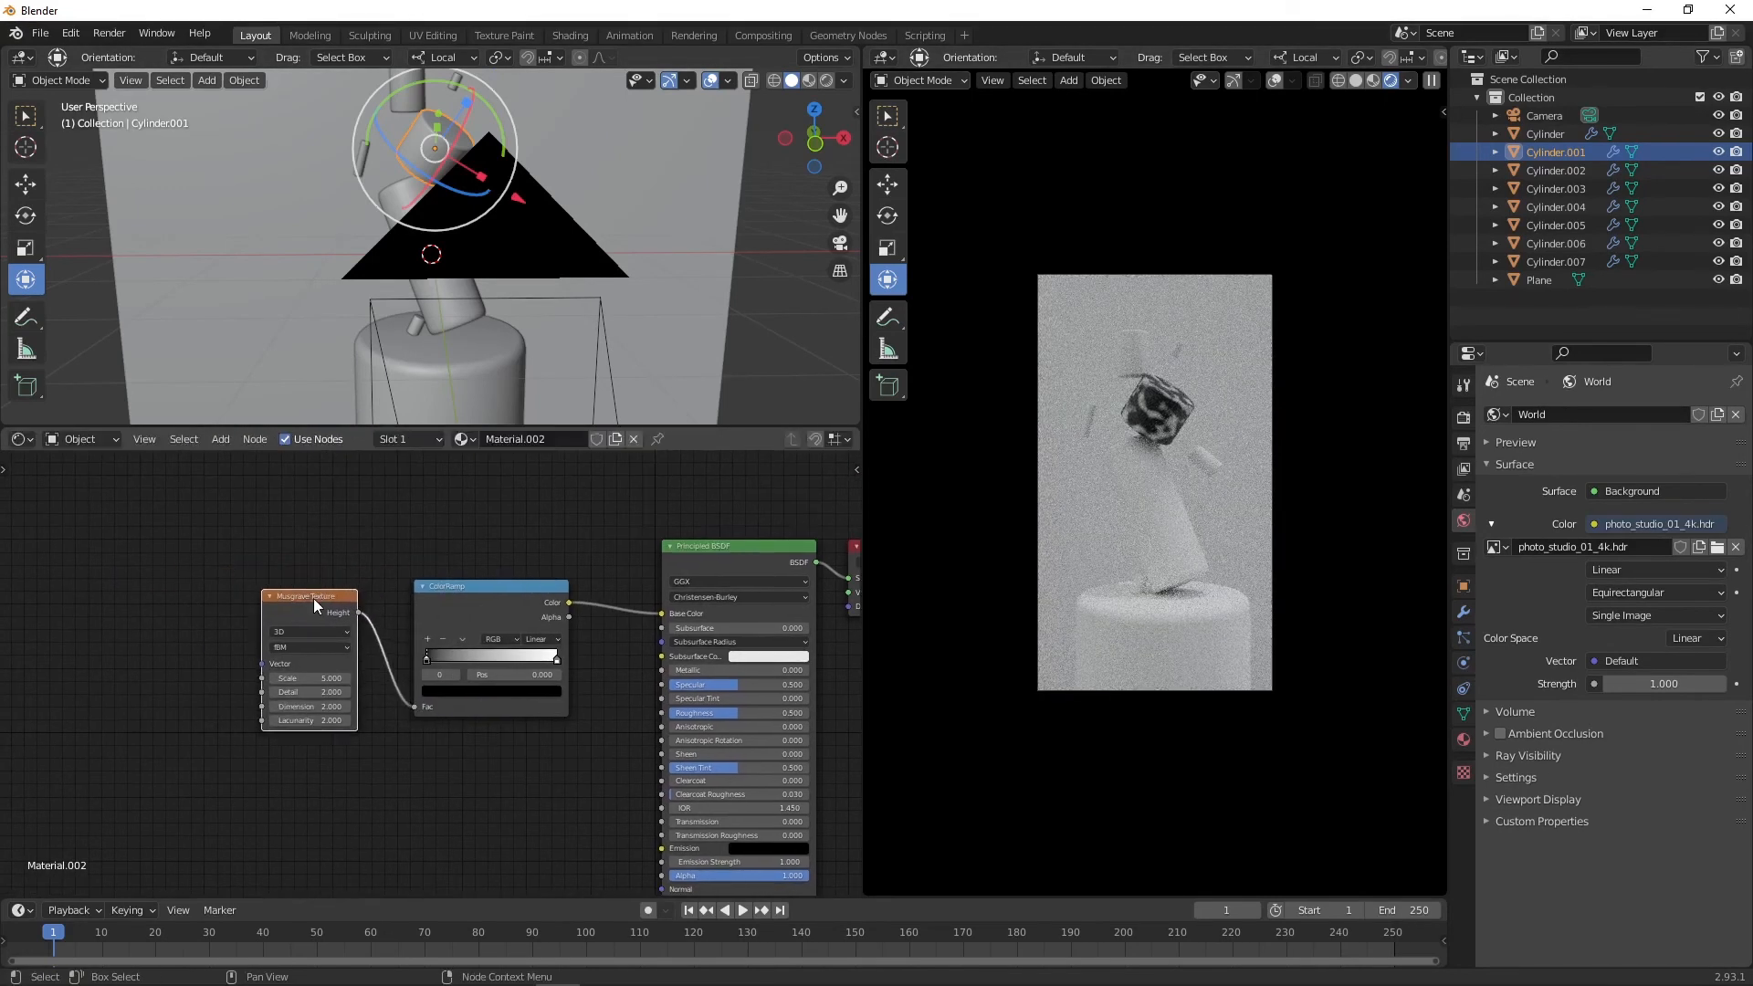
key("ctrl+t")
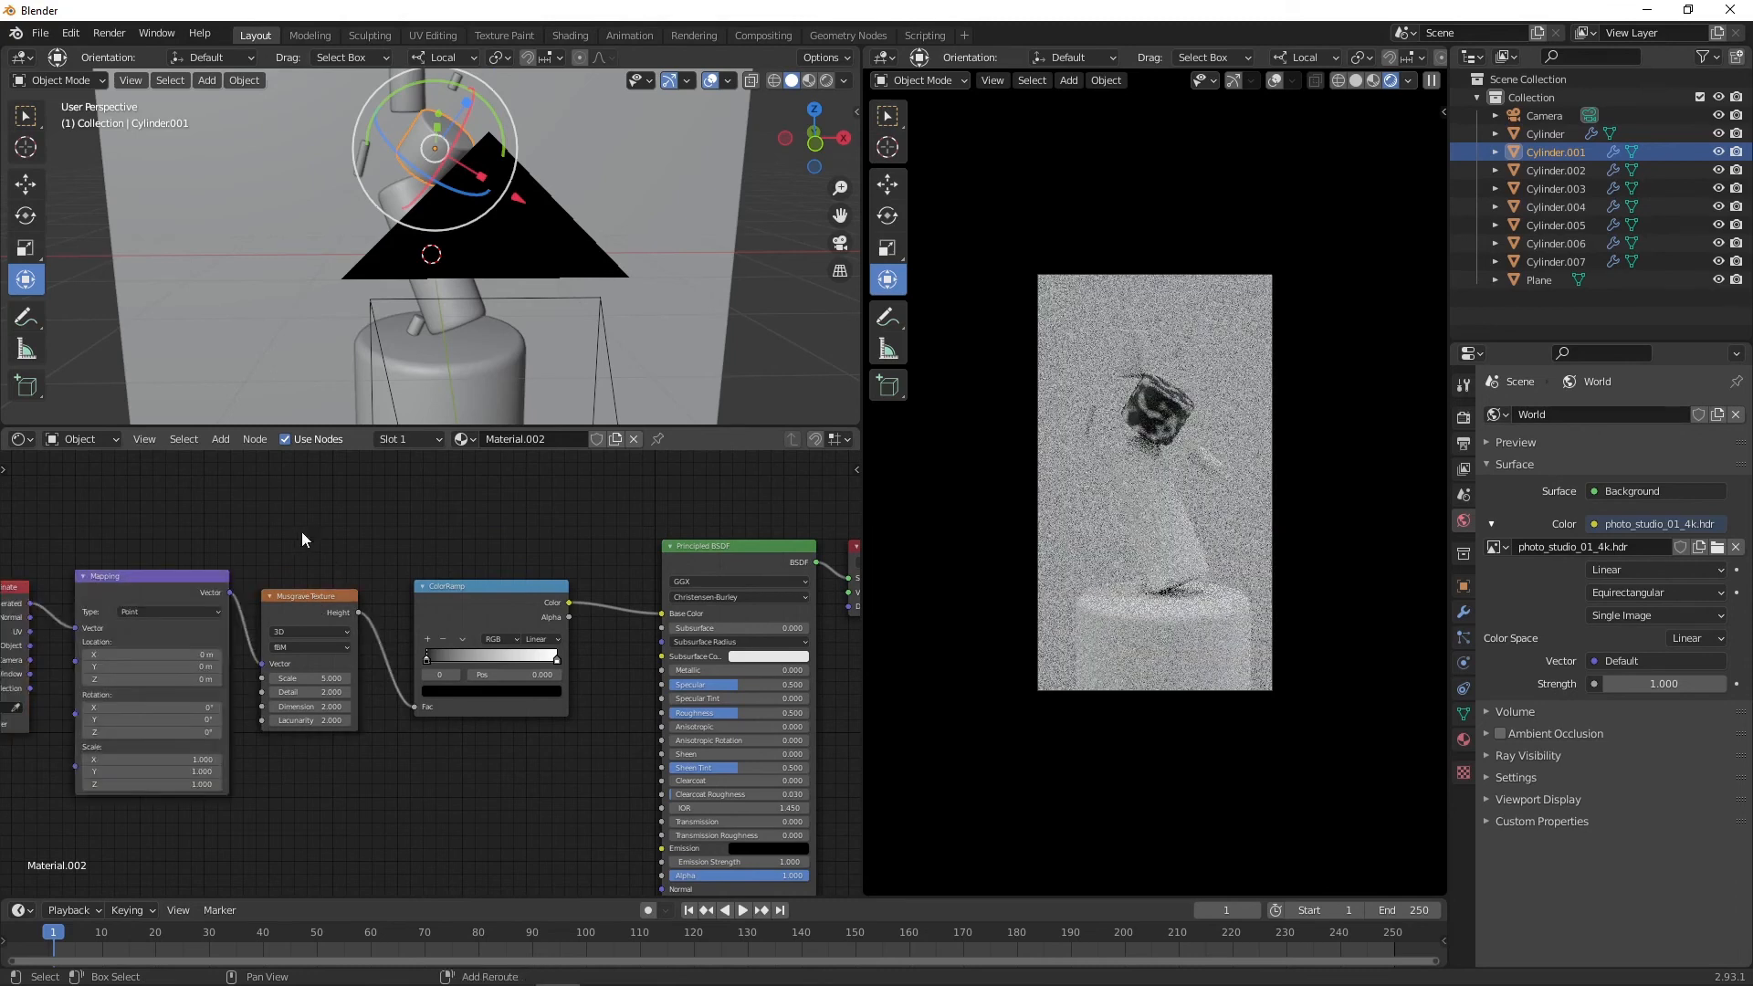
middle_click_drag(301, 531, 508, 577)
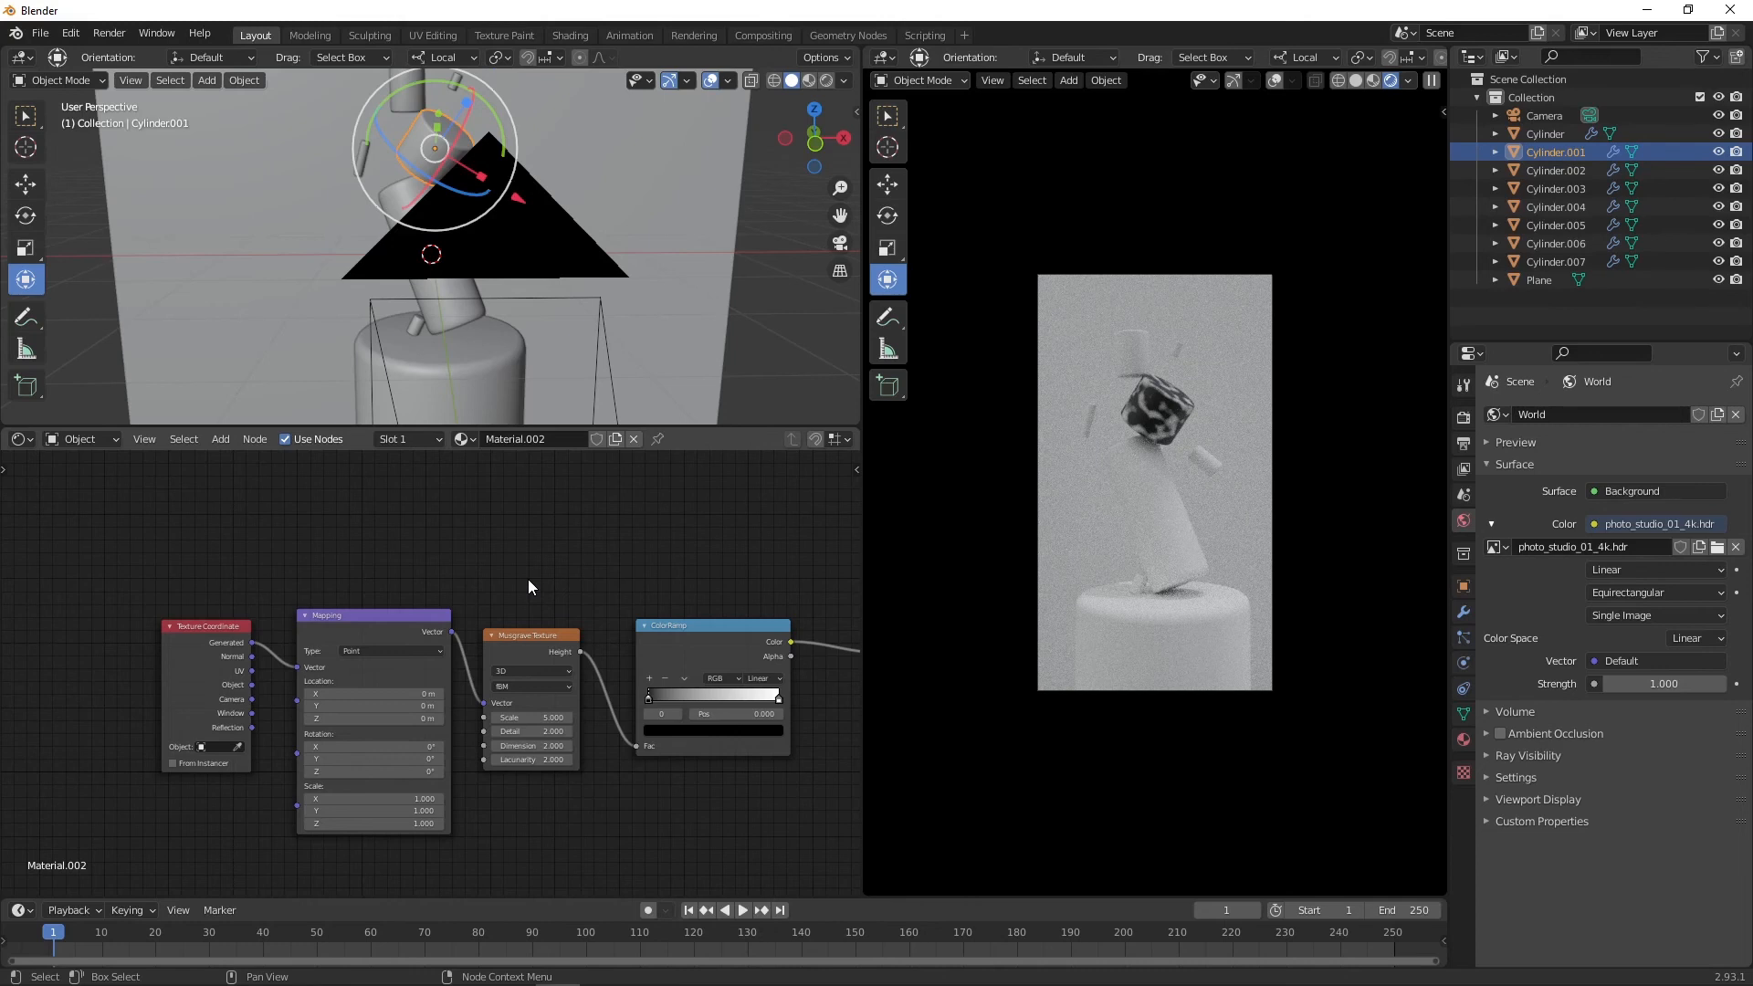
Step: Set the Musgrave texture's Dimension to 0 and Detail to 16
type("0")
key("Return")
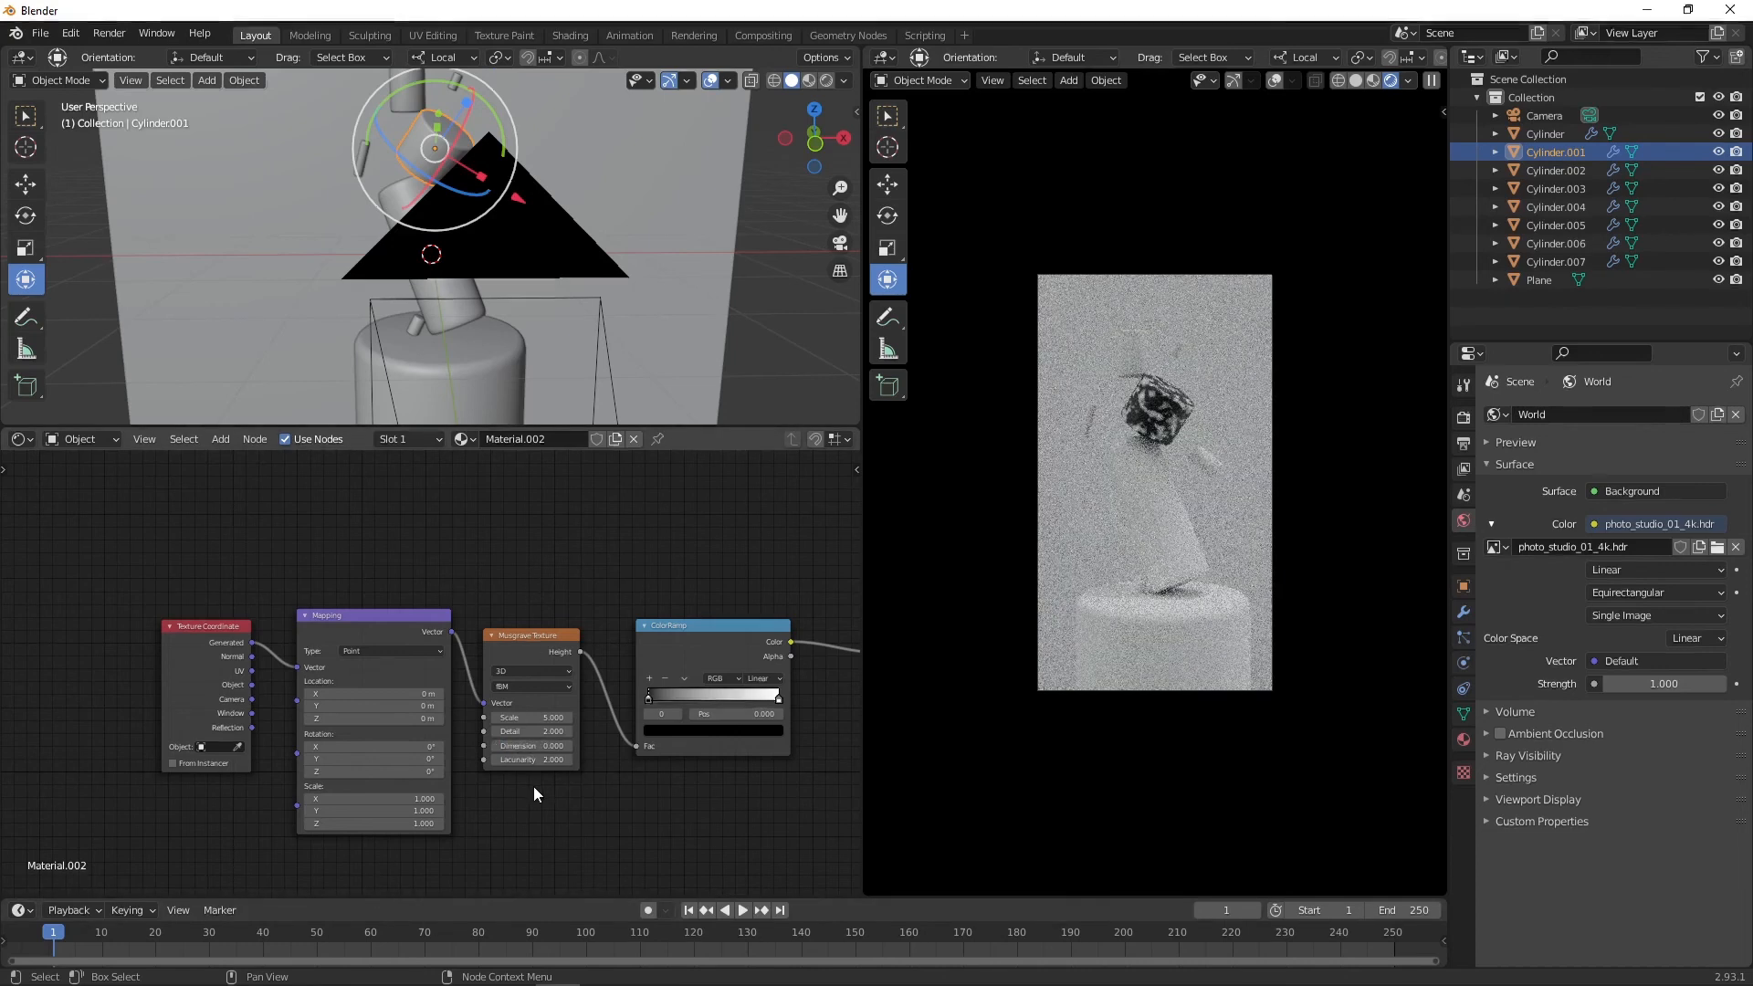
left_click_drag(552, 732, 679, 732)
Step: Adjust the colors of both ColorRamp stops
left_click(720, 691, "ctrl")
left_click(712, 731)
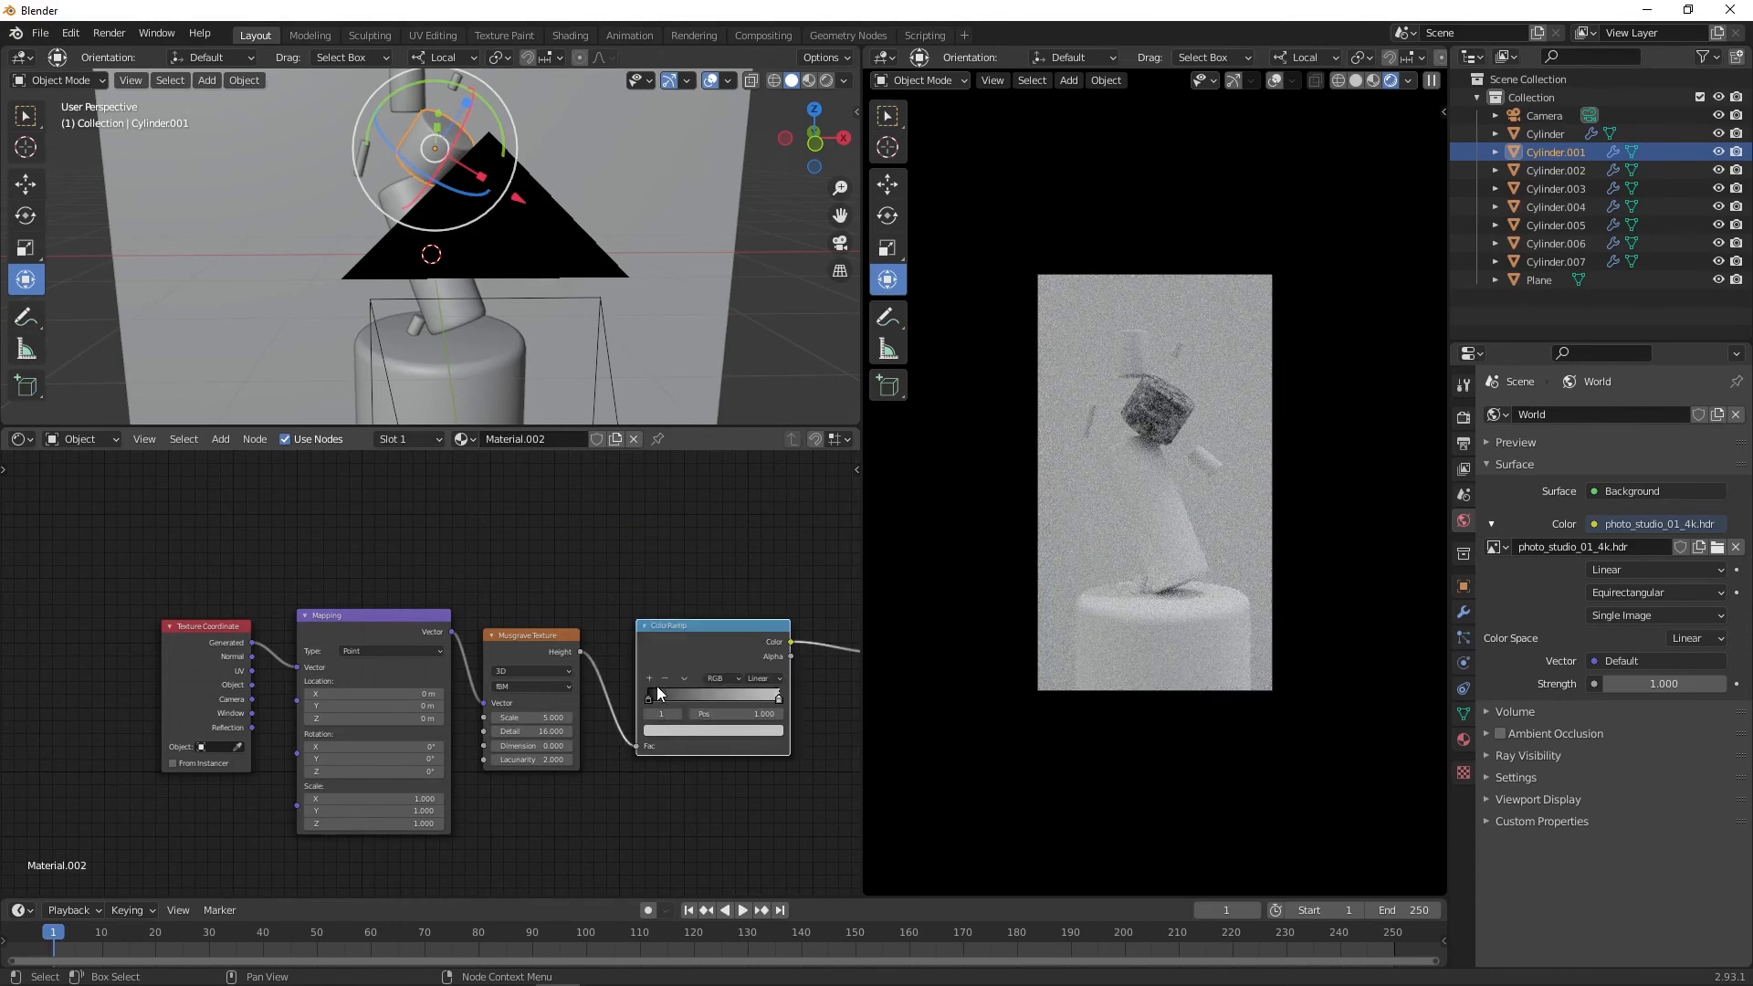
left_click(655, 691)
left_click(665, 730)
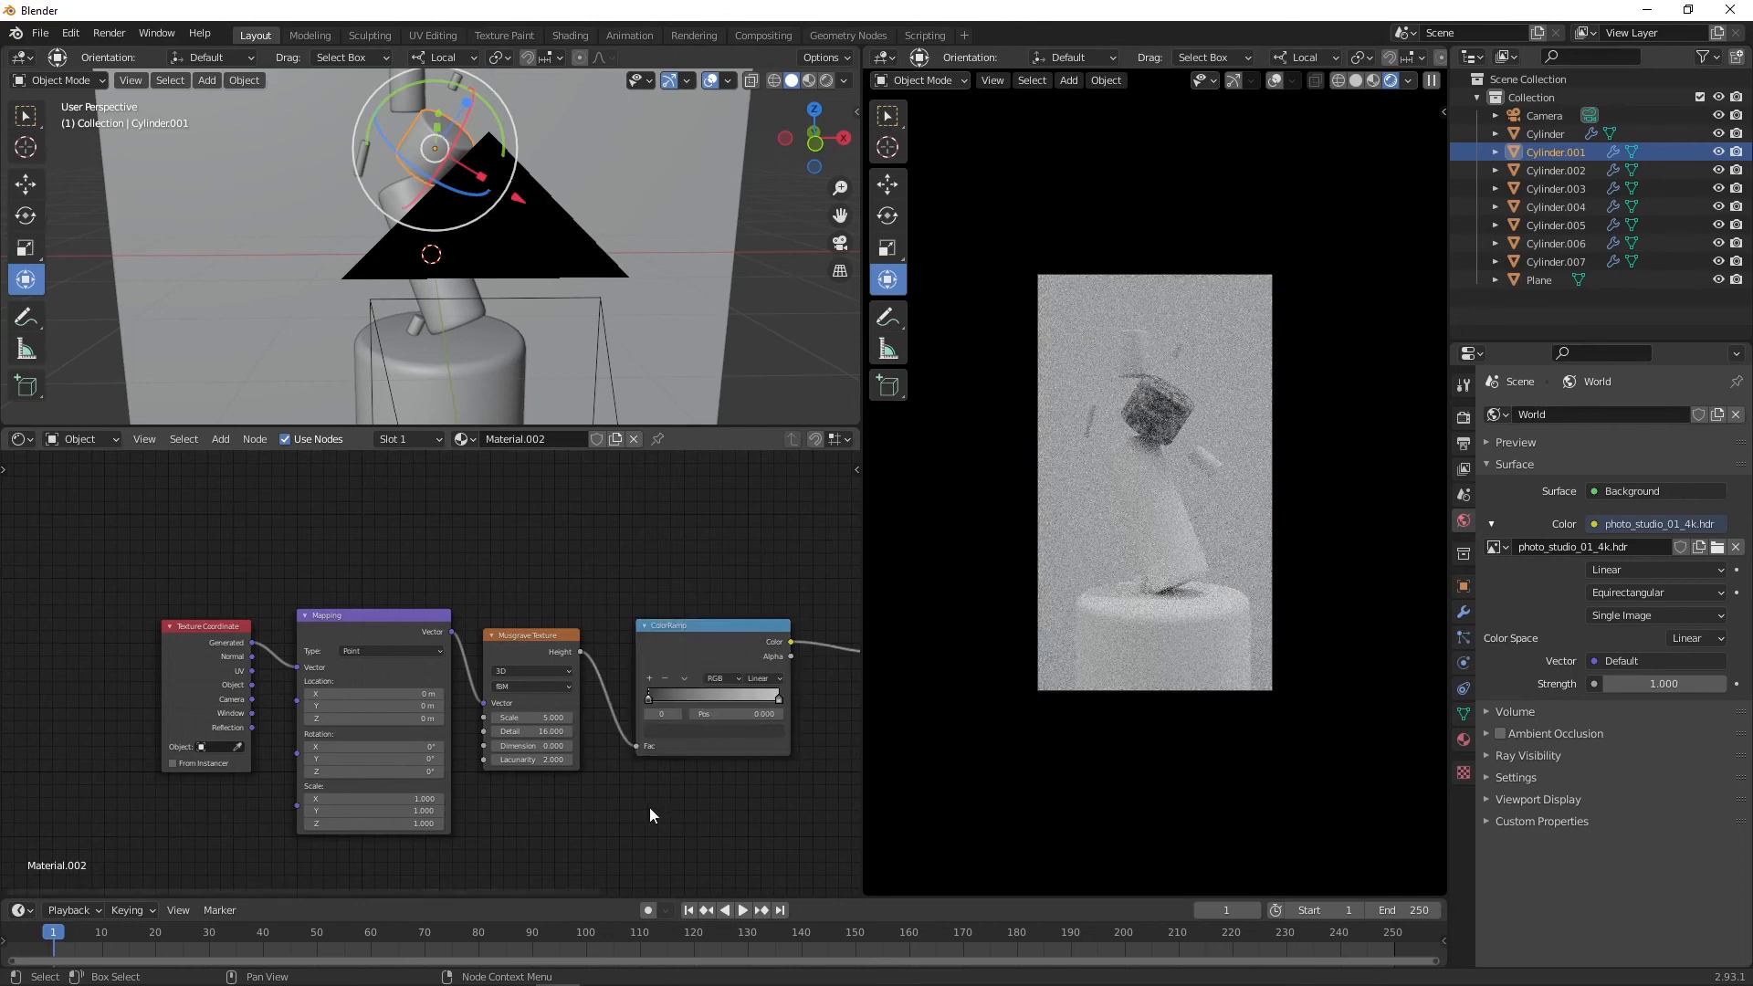
Step: Add a Bump node fed by the Musgrave height, connect it to the BSDF Normal, and set strength about 0.408
middle_click_drag(649, 807, 334, 681)
key("shift+a")
left_click(432, 716)
type("bum")
key("Return")
left_click(393, 742)
left_click_drag(481, 761, 570, 803)
left_click_drag(266, 527, 385, 827)
scroll(1178, 475, "up", 6)
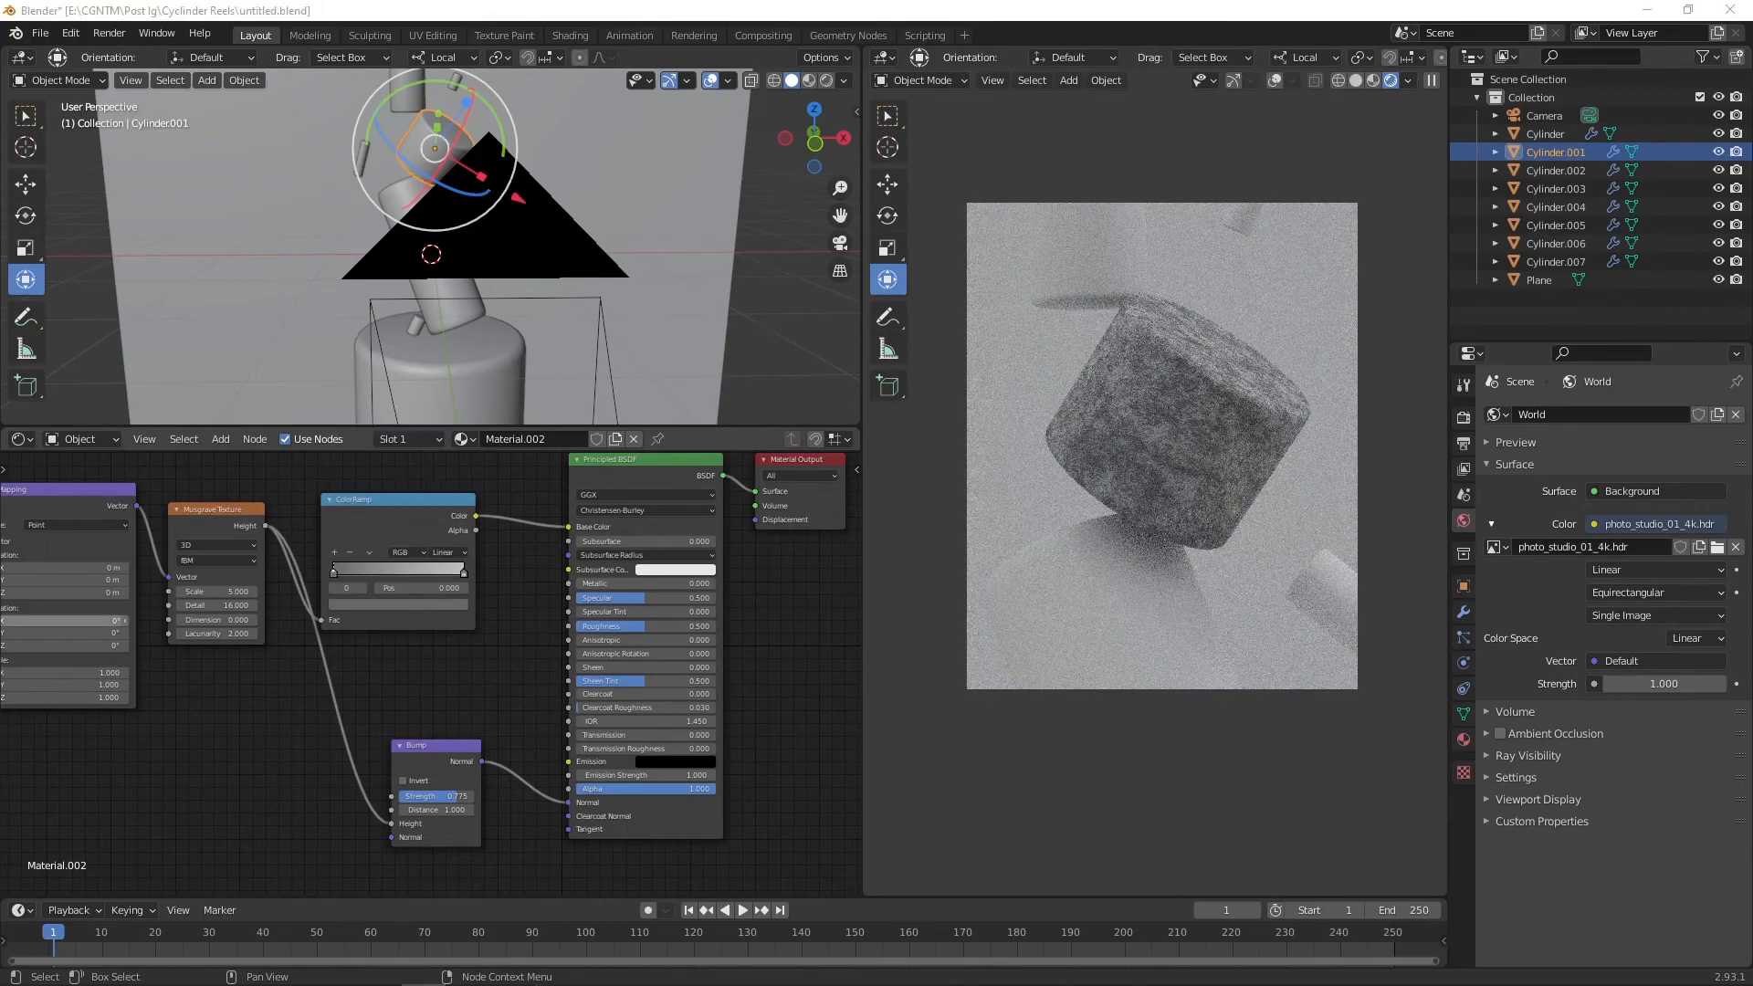
left_click_drag(436, 796, 383, 796)
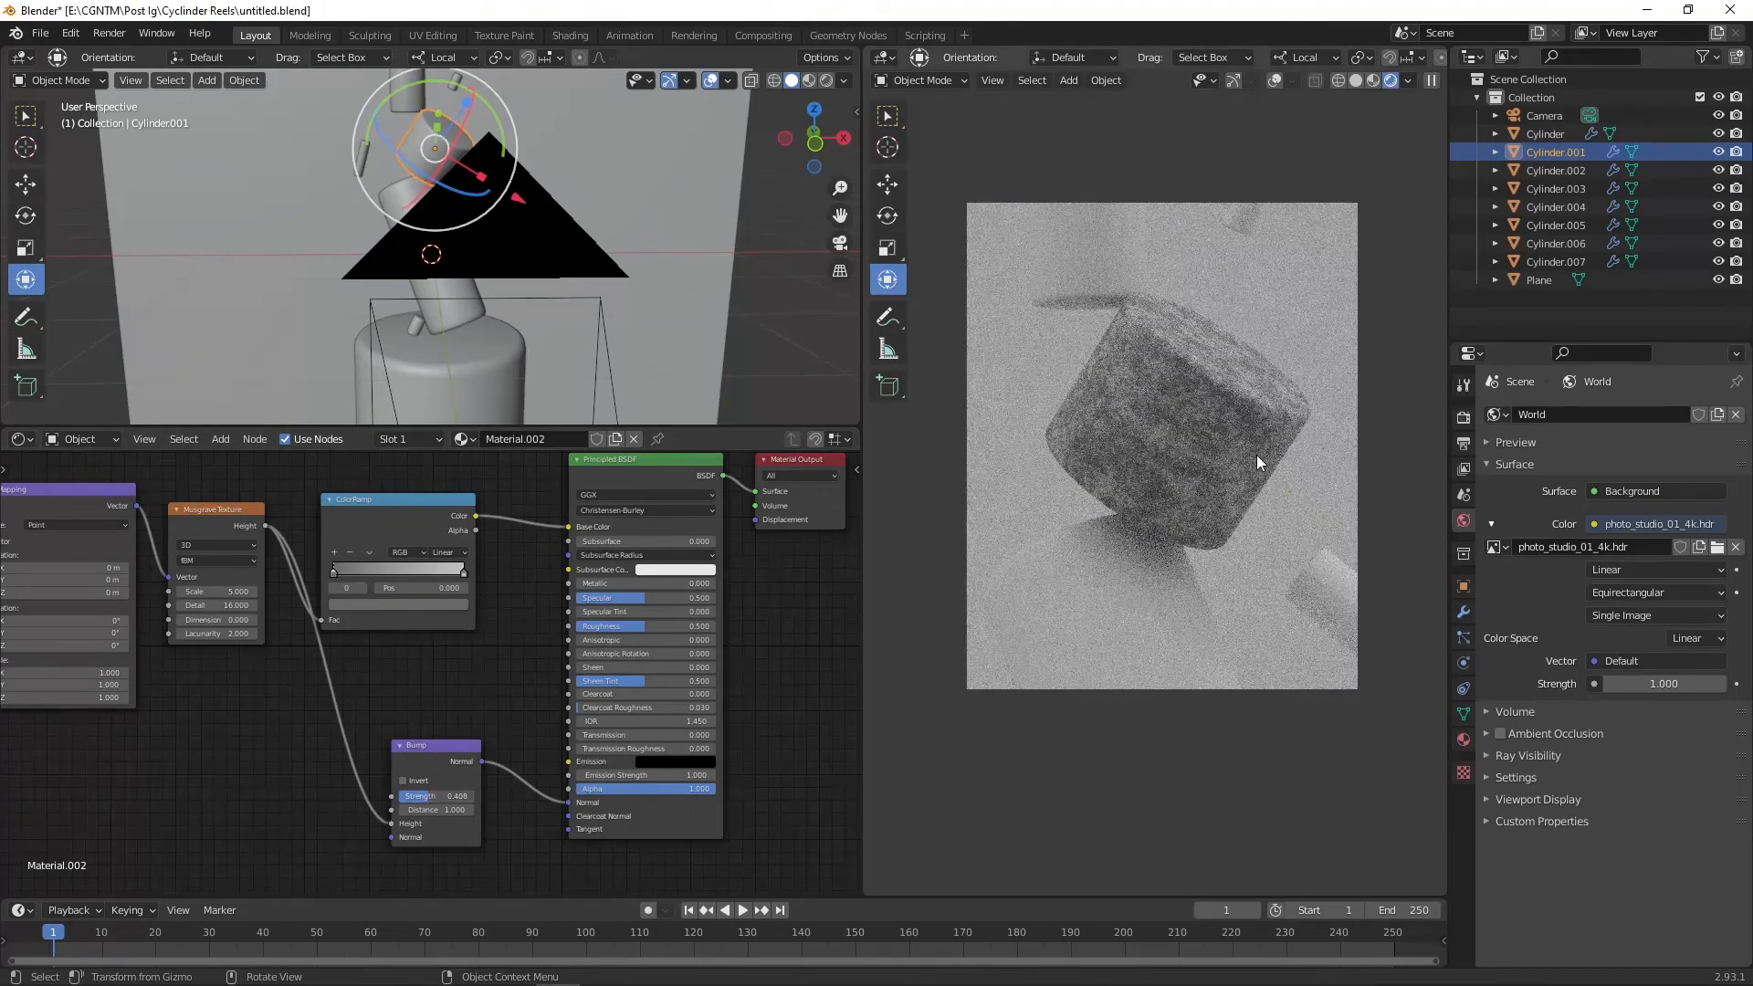
scroll(1258, 454, "up", 4)
scroll(1258, 448, "down", 2)
scroll(1258, 447, "down", 2)
scroll(1262, 441, "up", 2)
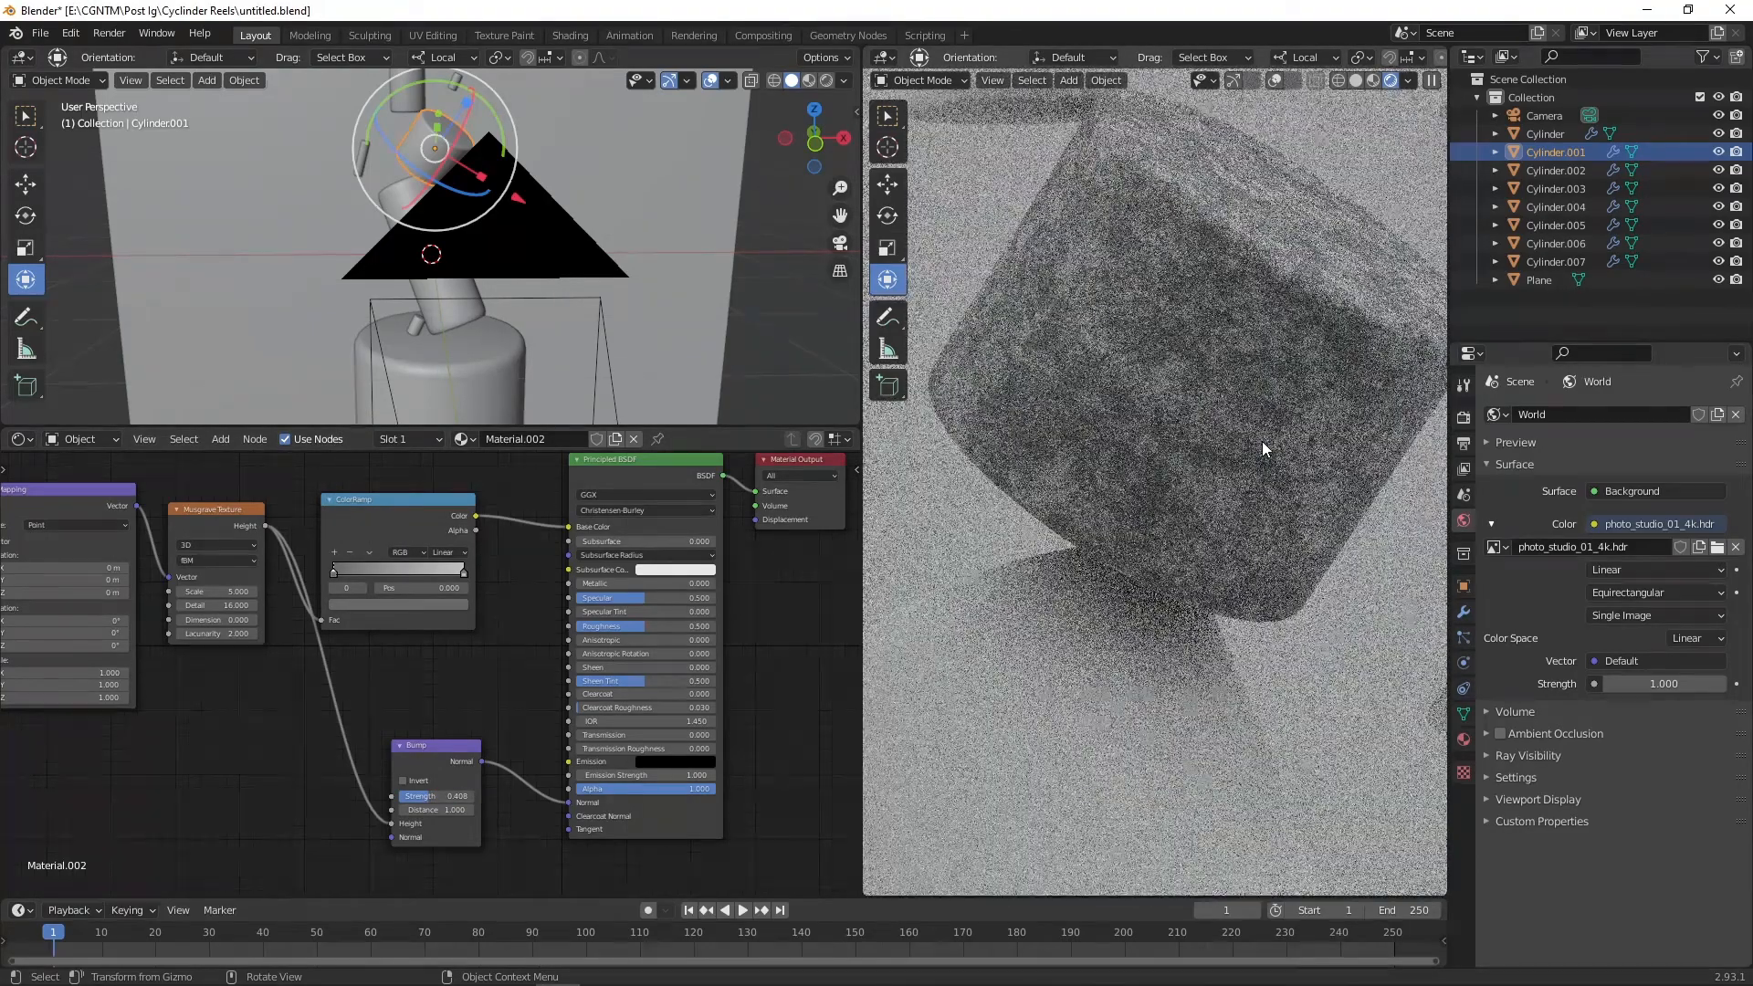
middle_click_drag(239, 636, 299, 637)
key("shift+a")
type("s")
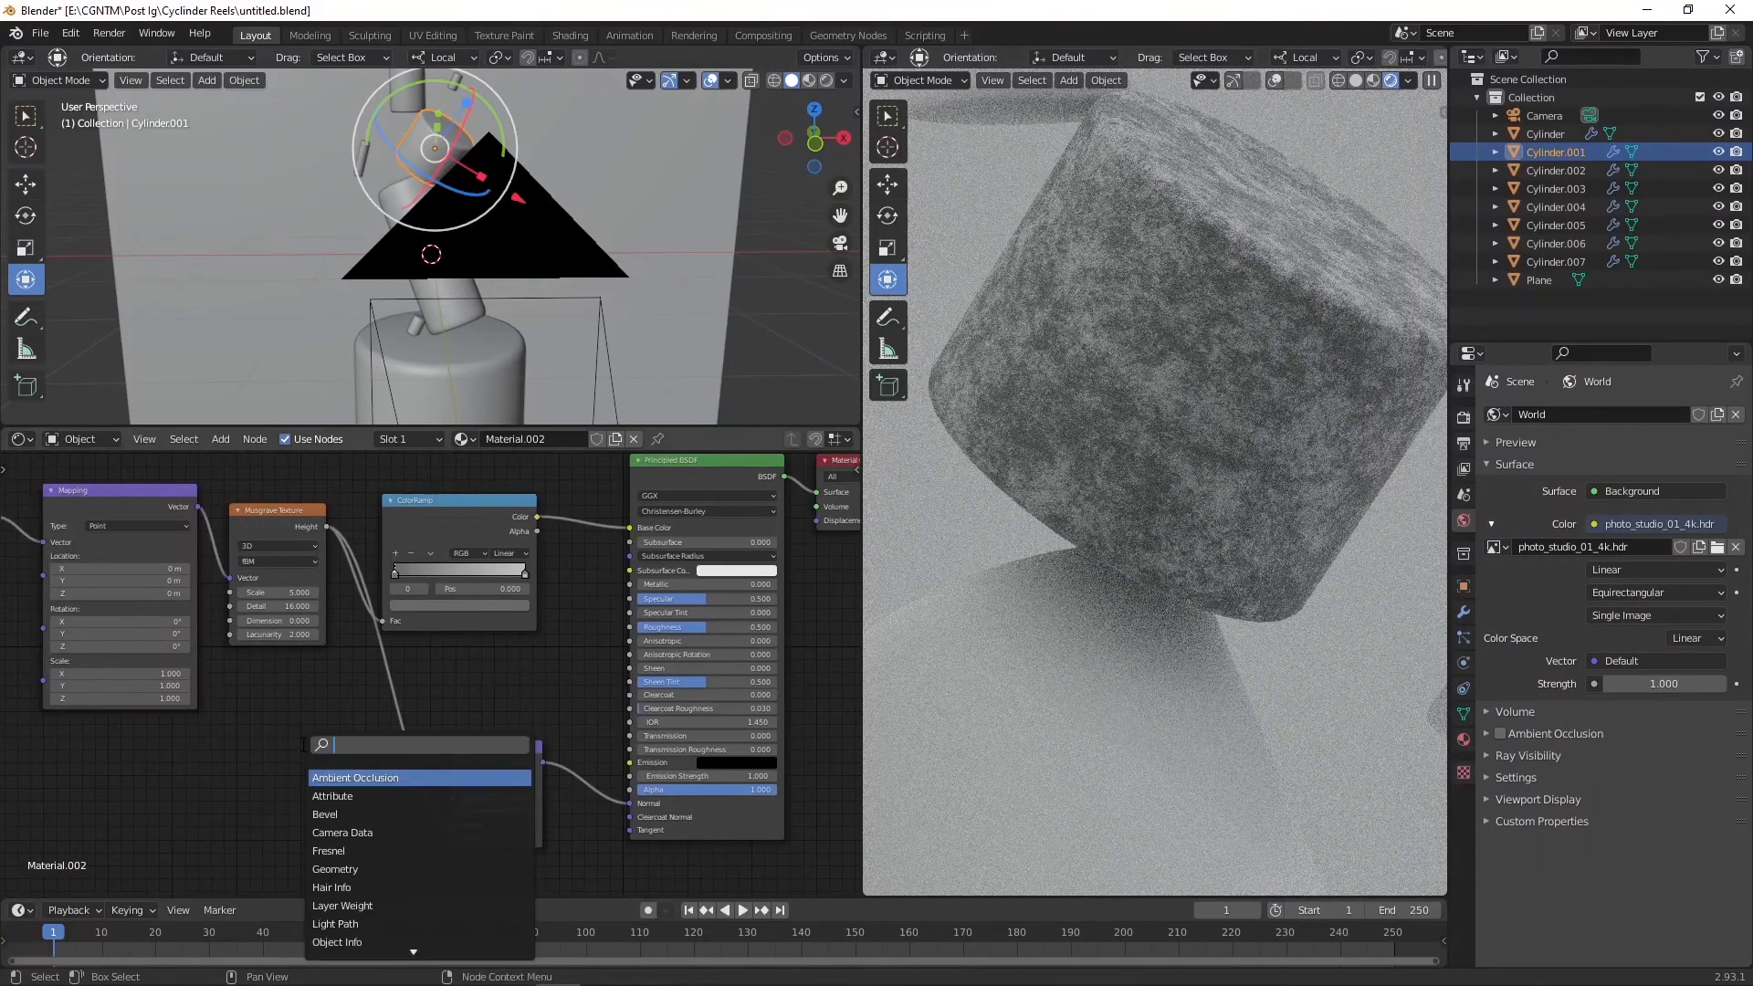
type("whi")
key("Return")
left_click(301, 745)
Step: Add a Noise Texture feeding the ColorRamp factor and set its scale to 6
key("shift+a")
key("s")
key("Down")
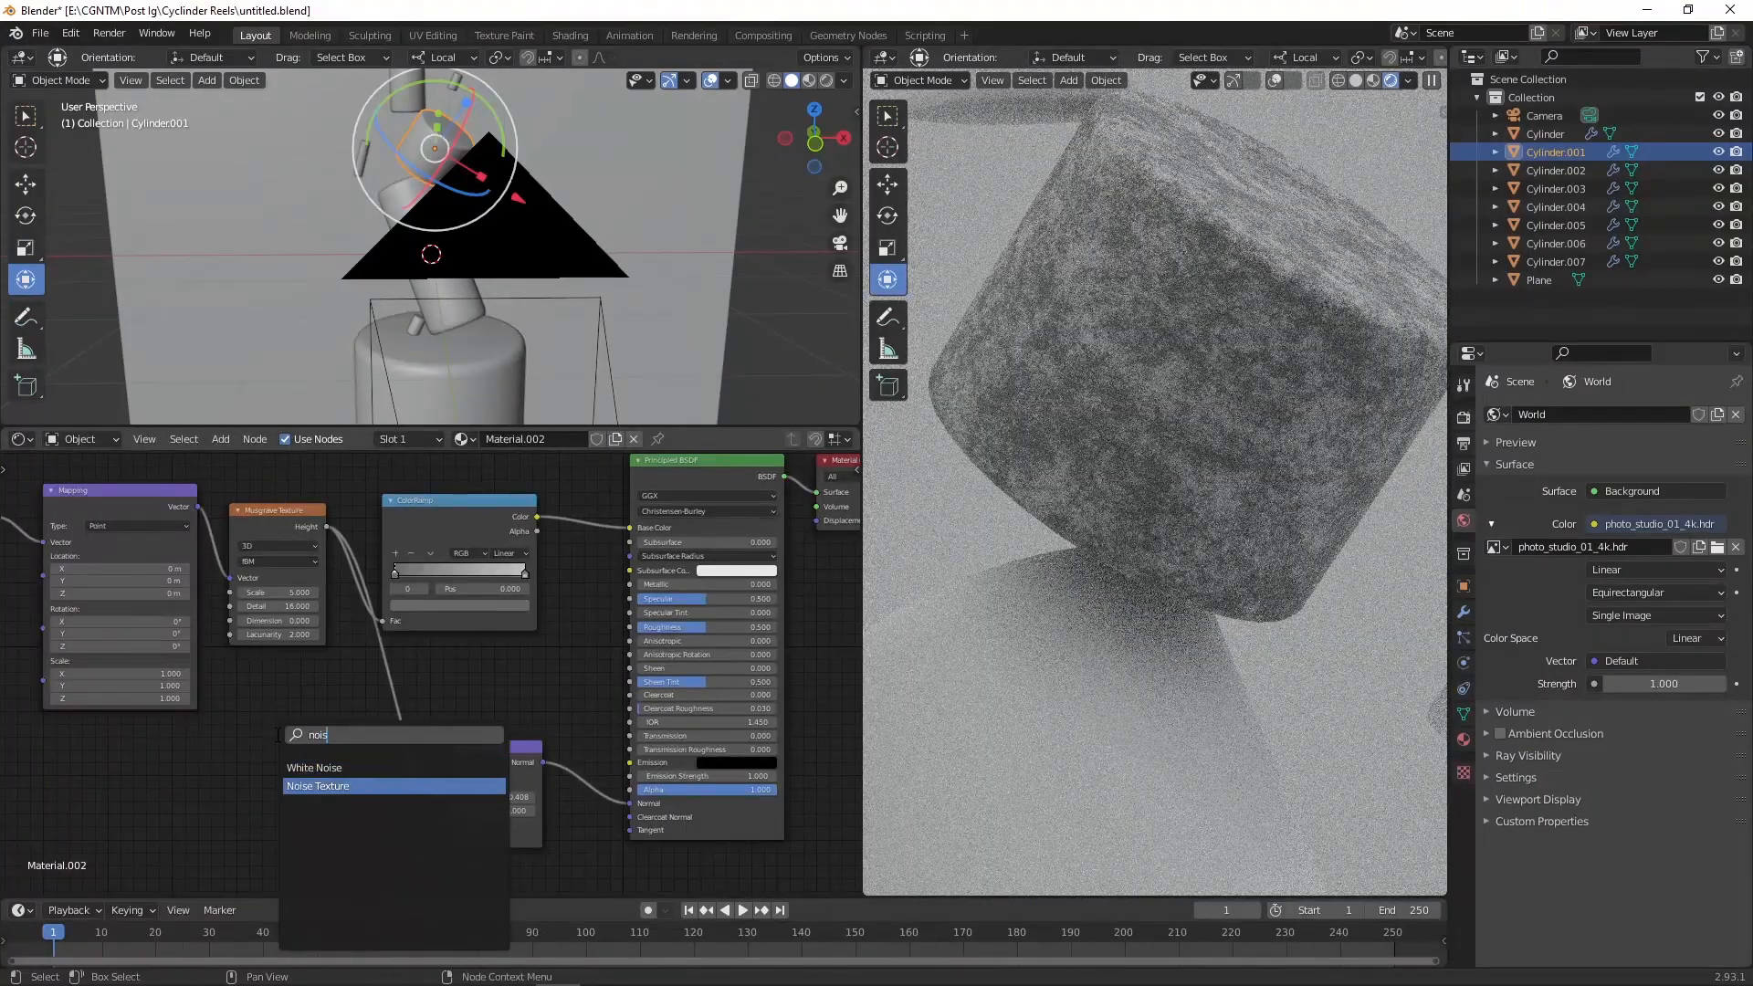
key("Return")
left_click(391, 691)
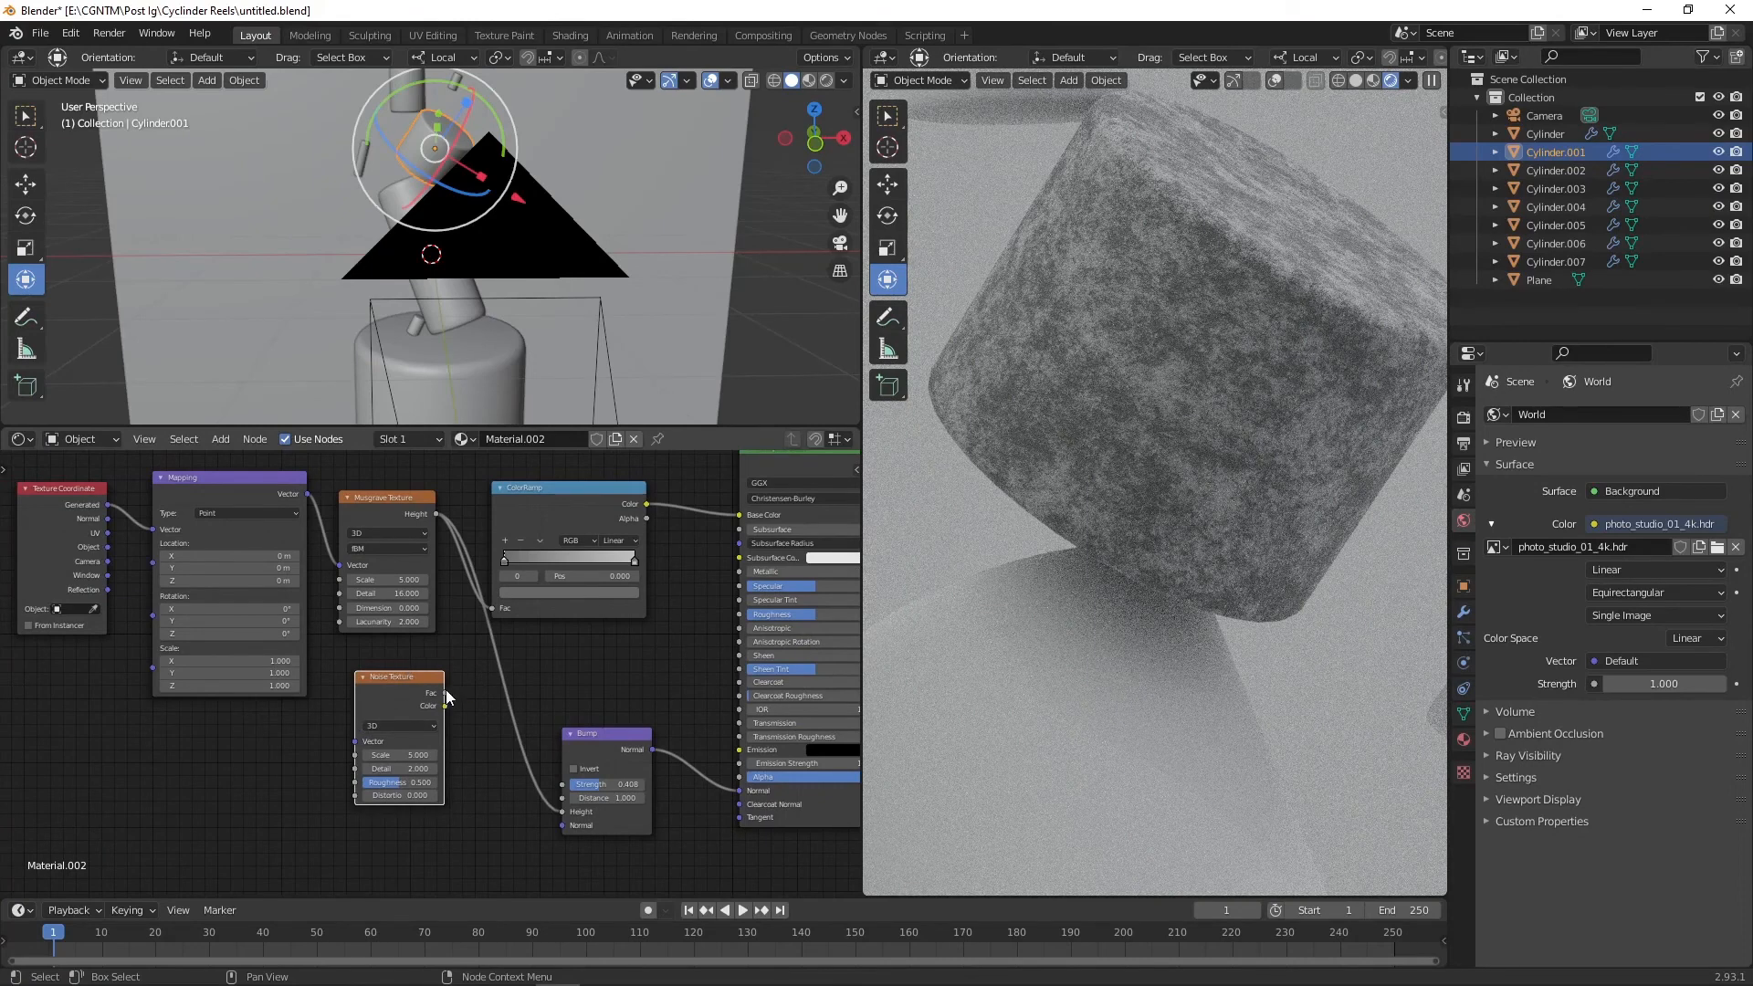
left_click_drag(446, 693, 493, 608)
left_click_drag(519, 516, 557, 512)
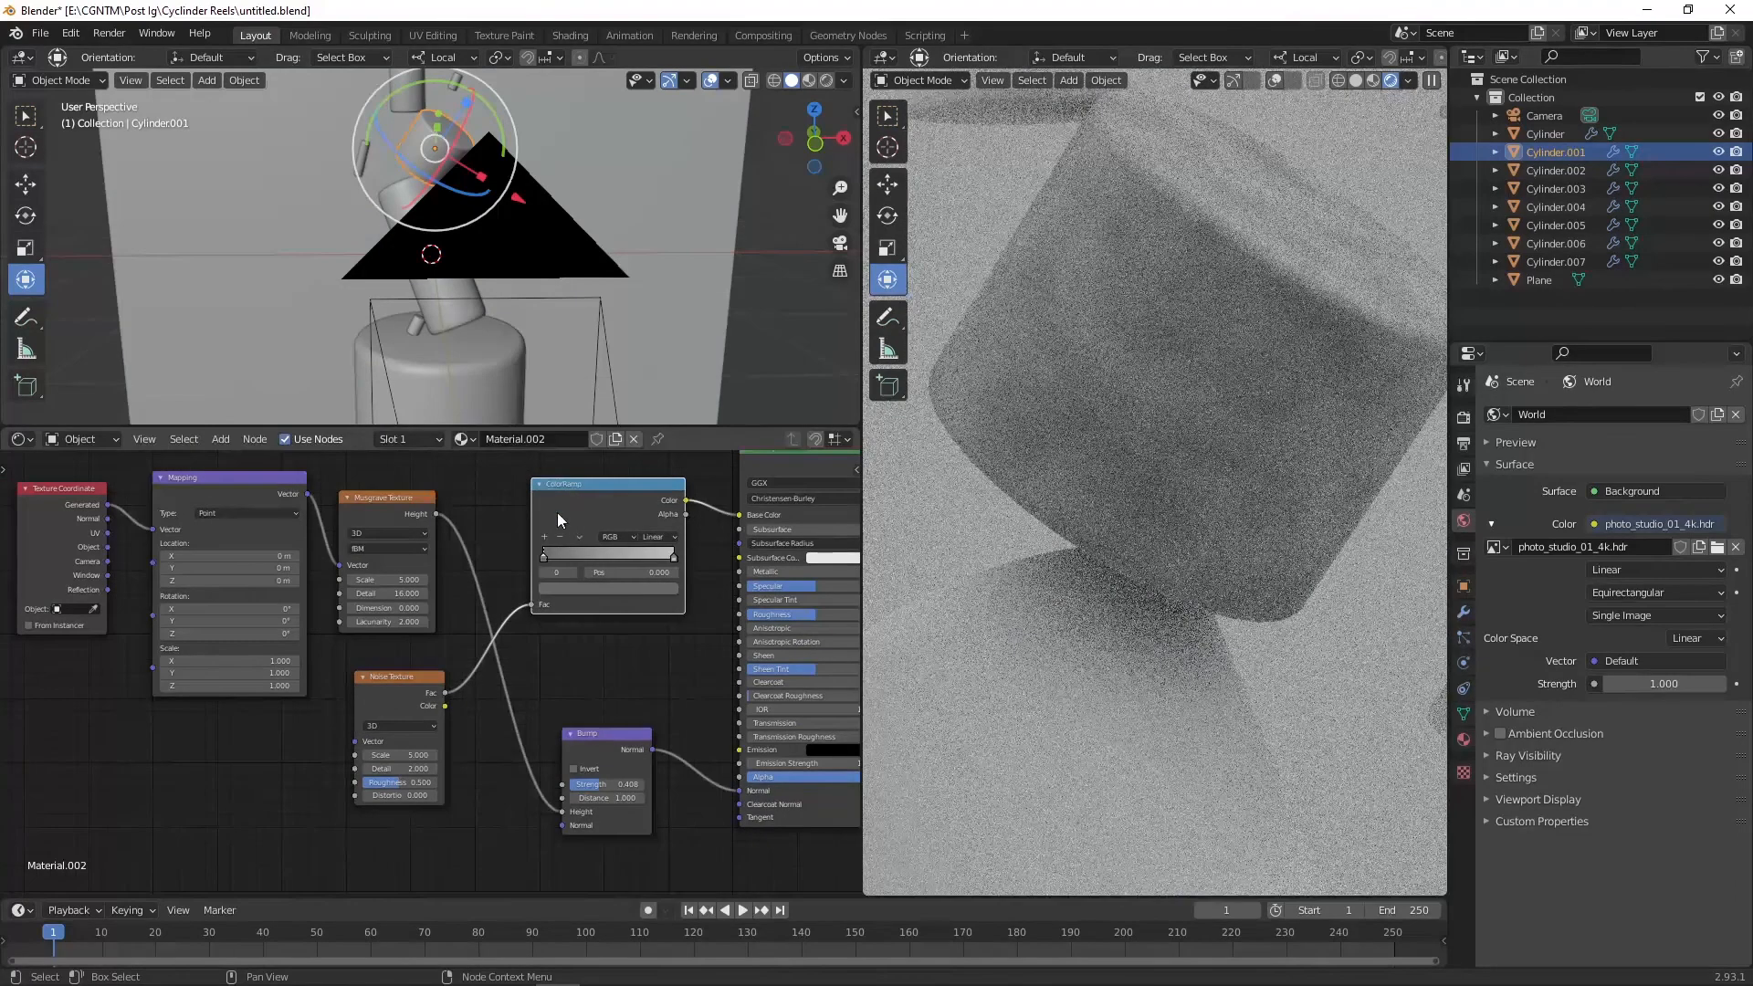
type("6")
key("Return")
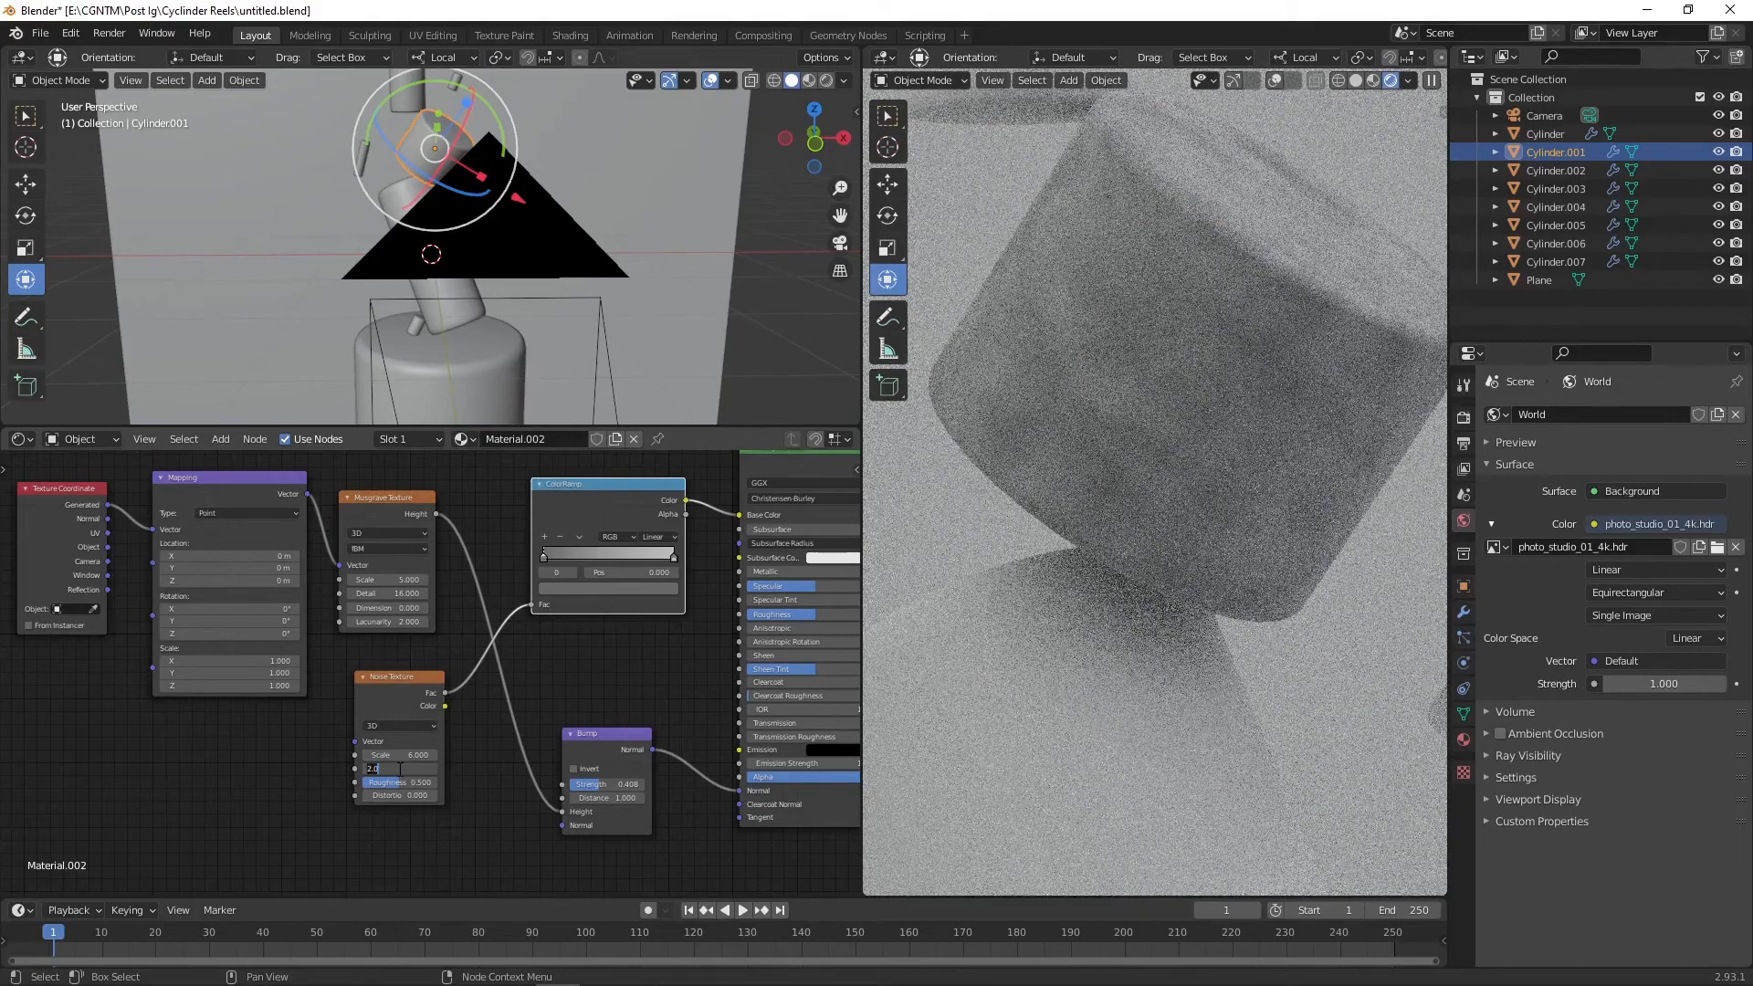
Step: Set the Noise Texture's detail to 16
type("6")
key("Return")
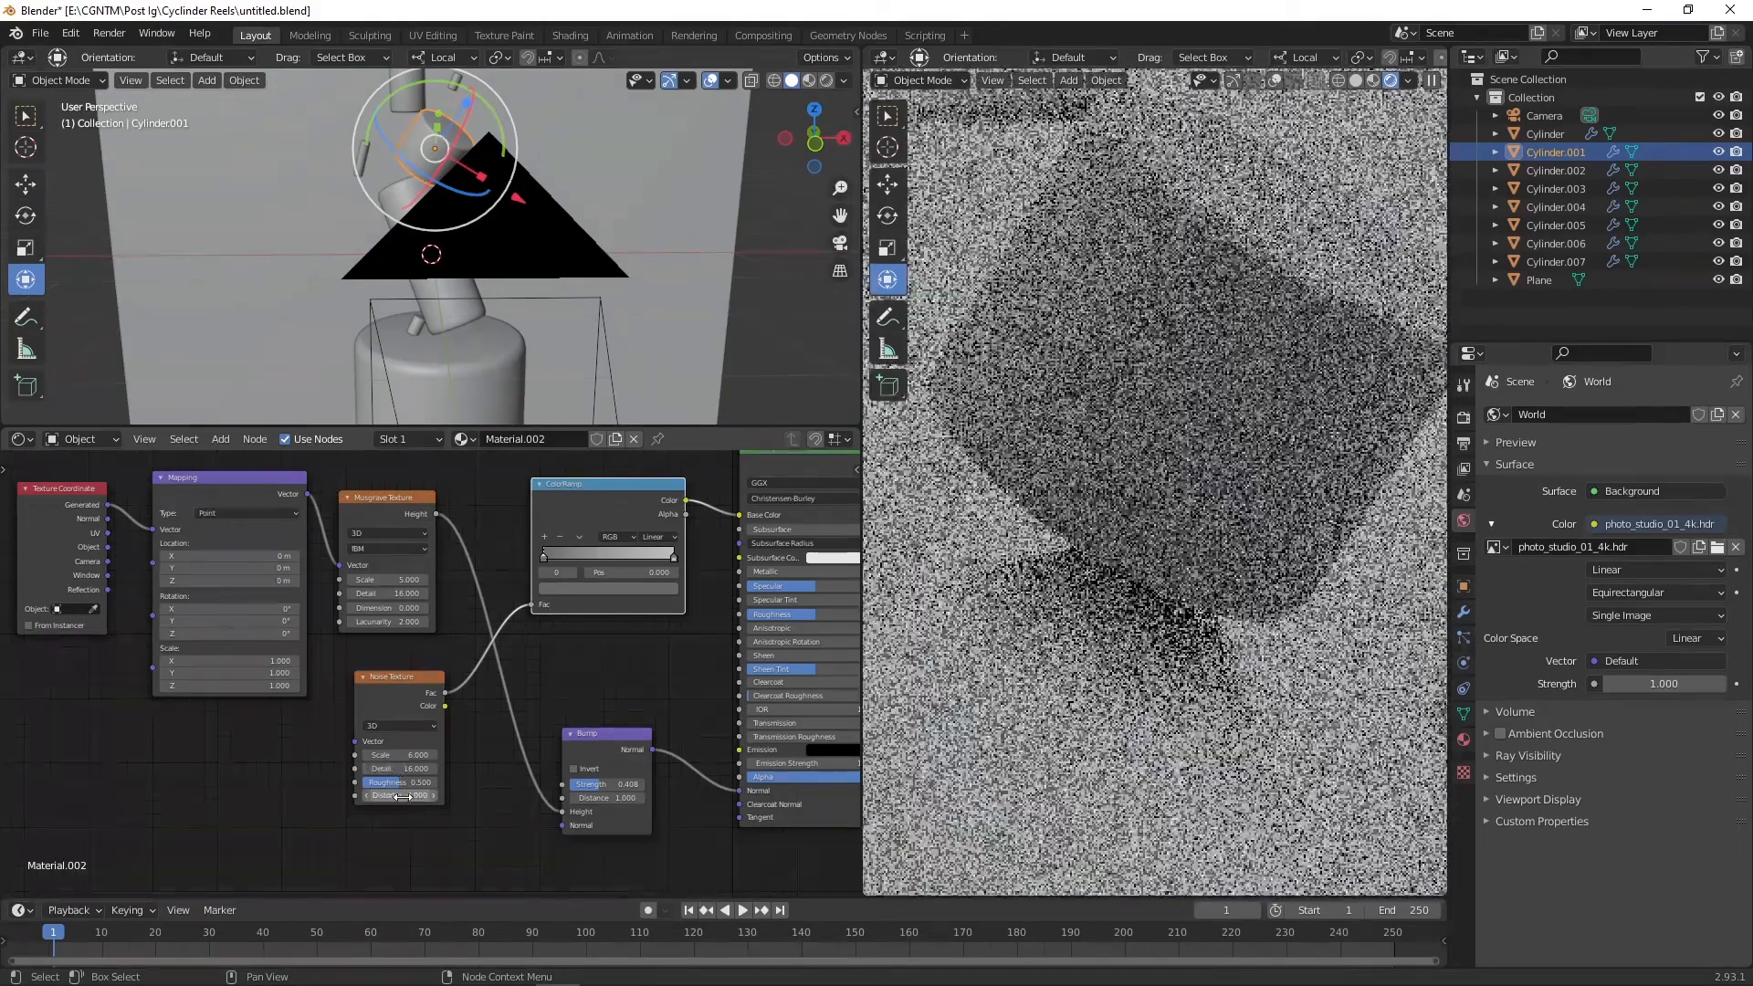
Step: Insert a MixRGB node combining the Musgrave height and Noise factor, and feed its color into the ColorRamp factor
key("shift+a")
left_click(469, 713)
type("mix")
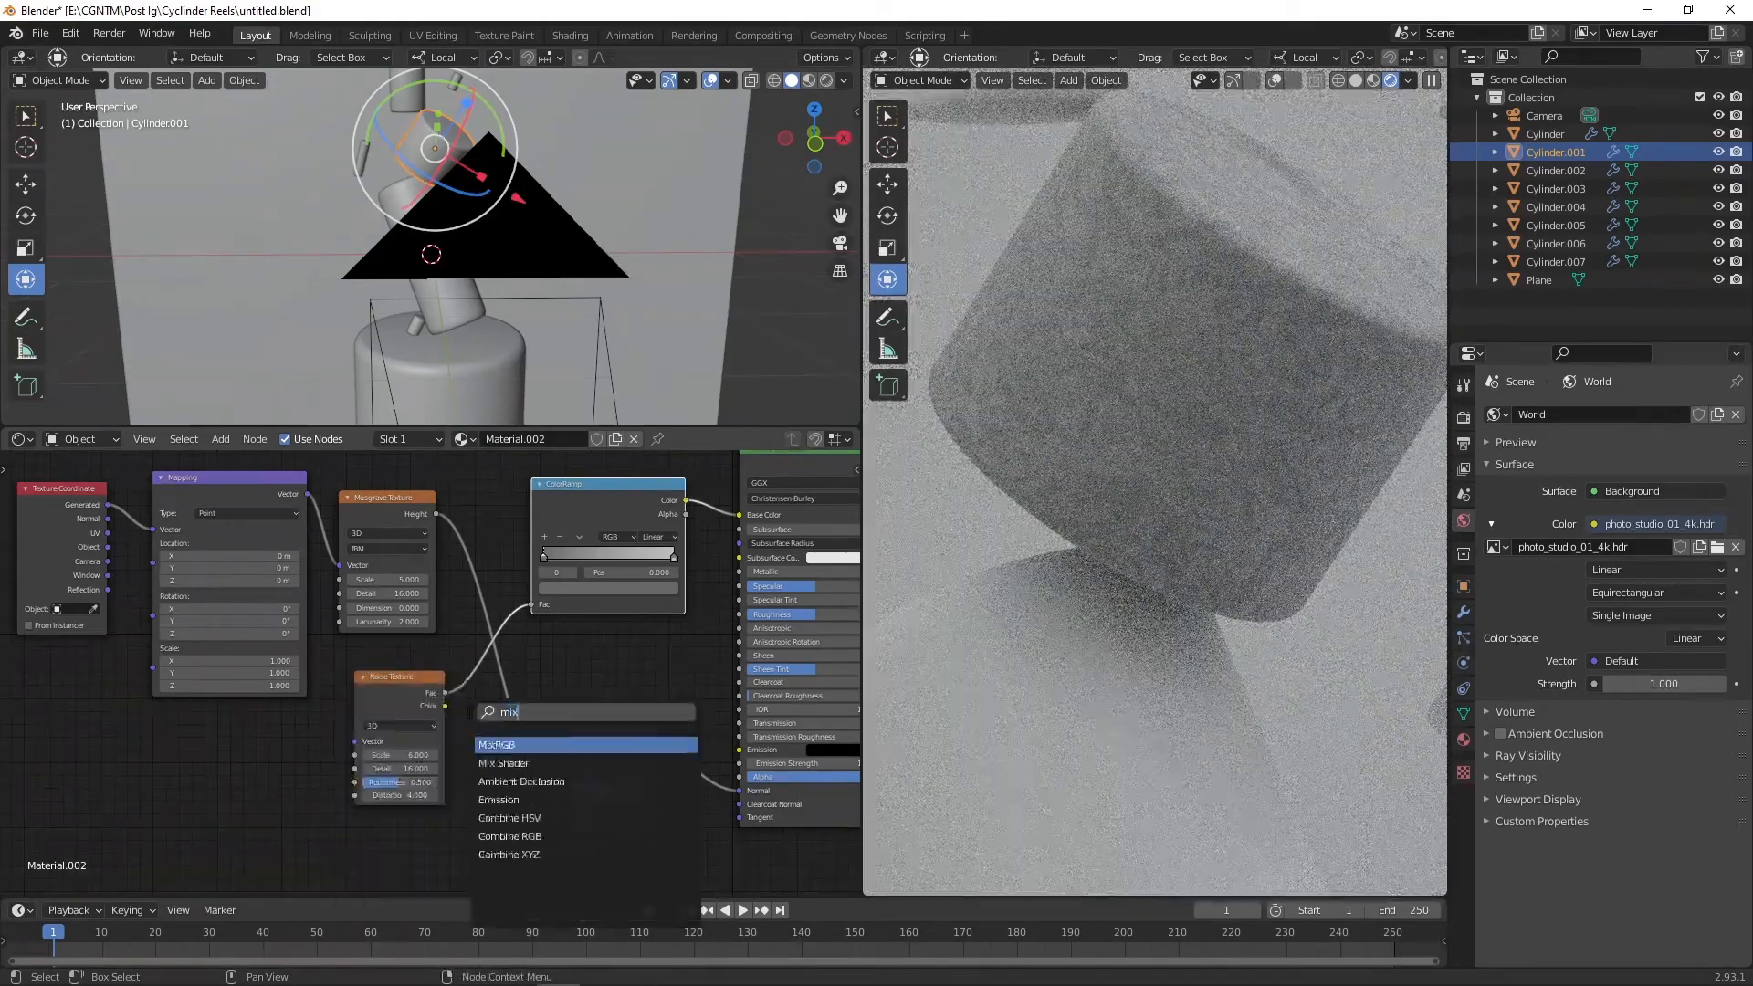
key("Return")
left_click(488, 533)
left_click(622, 498)
left_click_drag(623, 503, 704, 502)
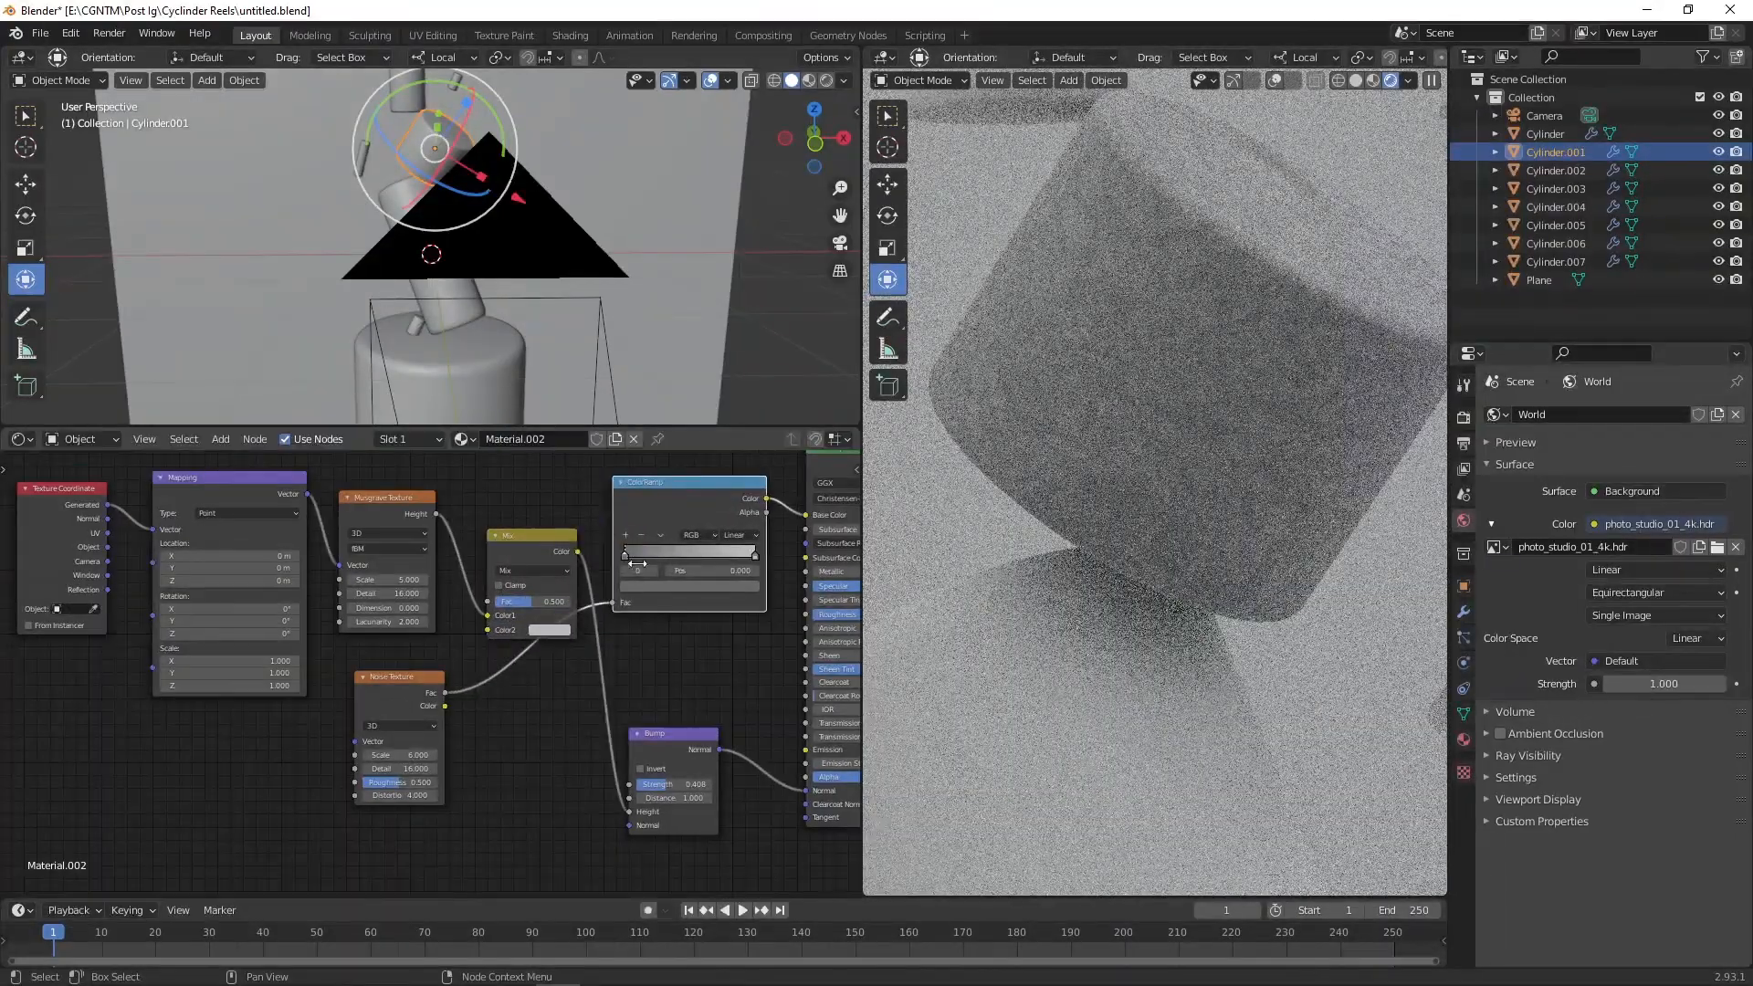
left_click_drag(611, 607, 488, 629)
left_click_drag(577, 551, 616, 612)
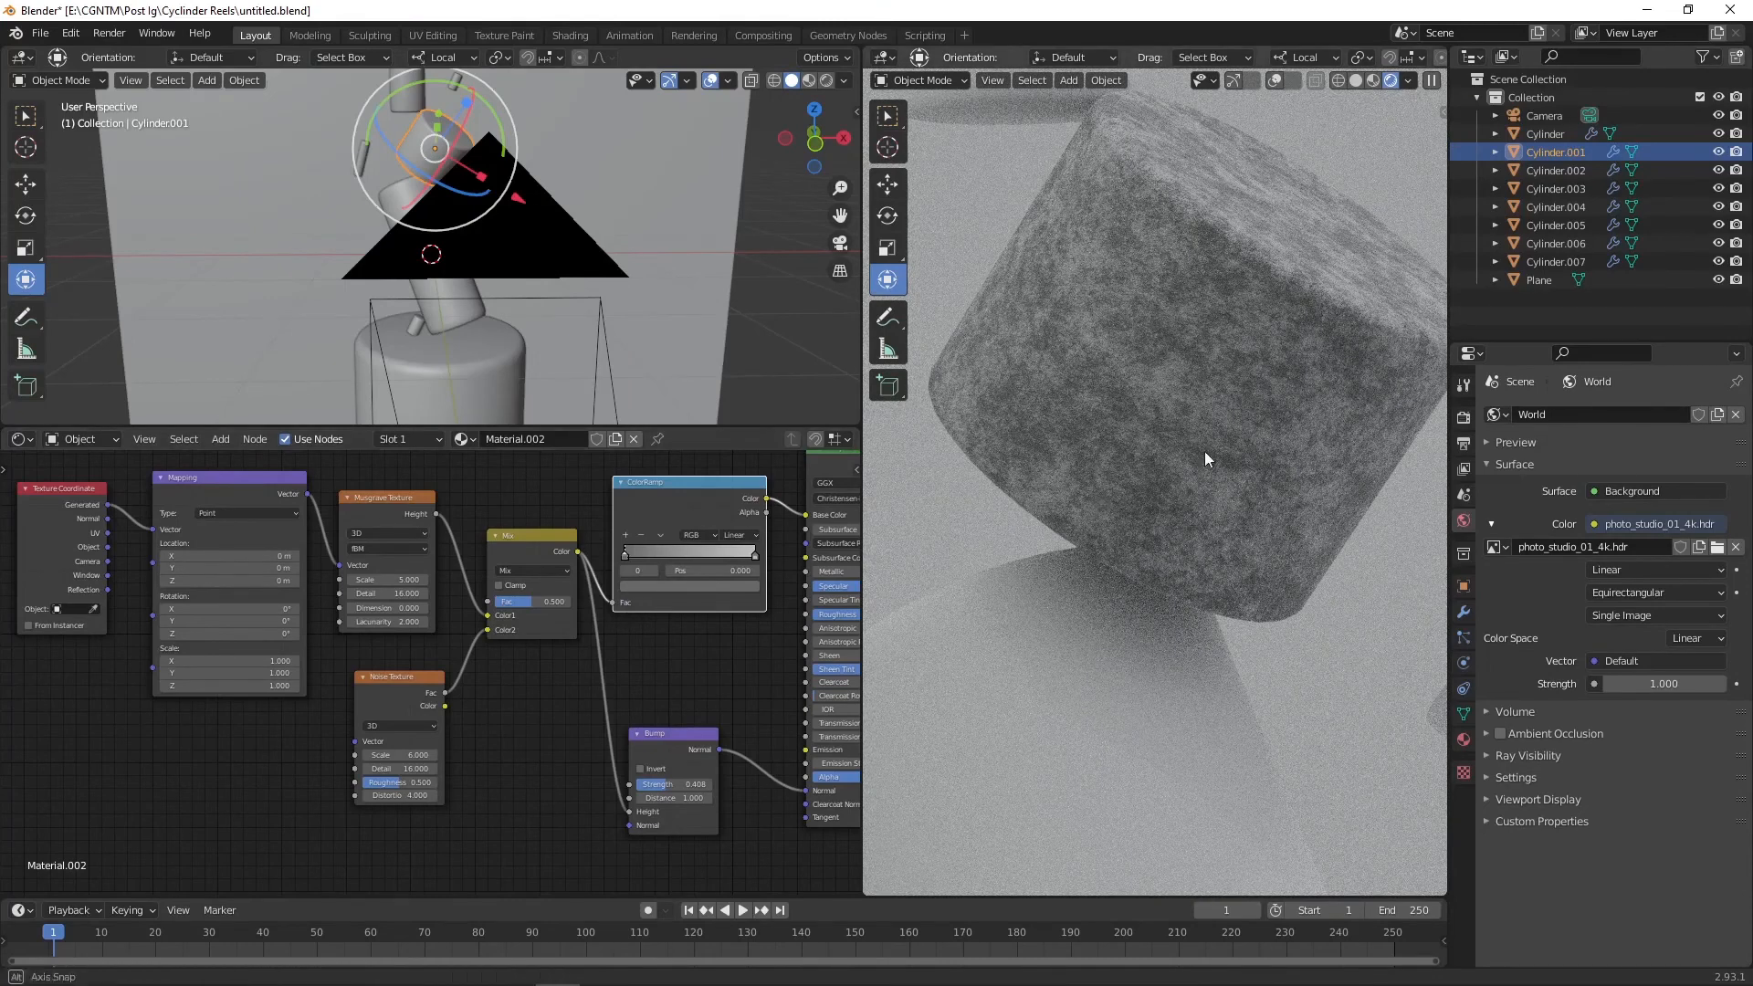
scroll(1203, 451, "down", 8)
middle_click_drag(1204, 450, 1170, 435)
scroll(1171, 435, "up", 8)
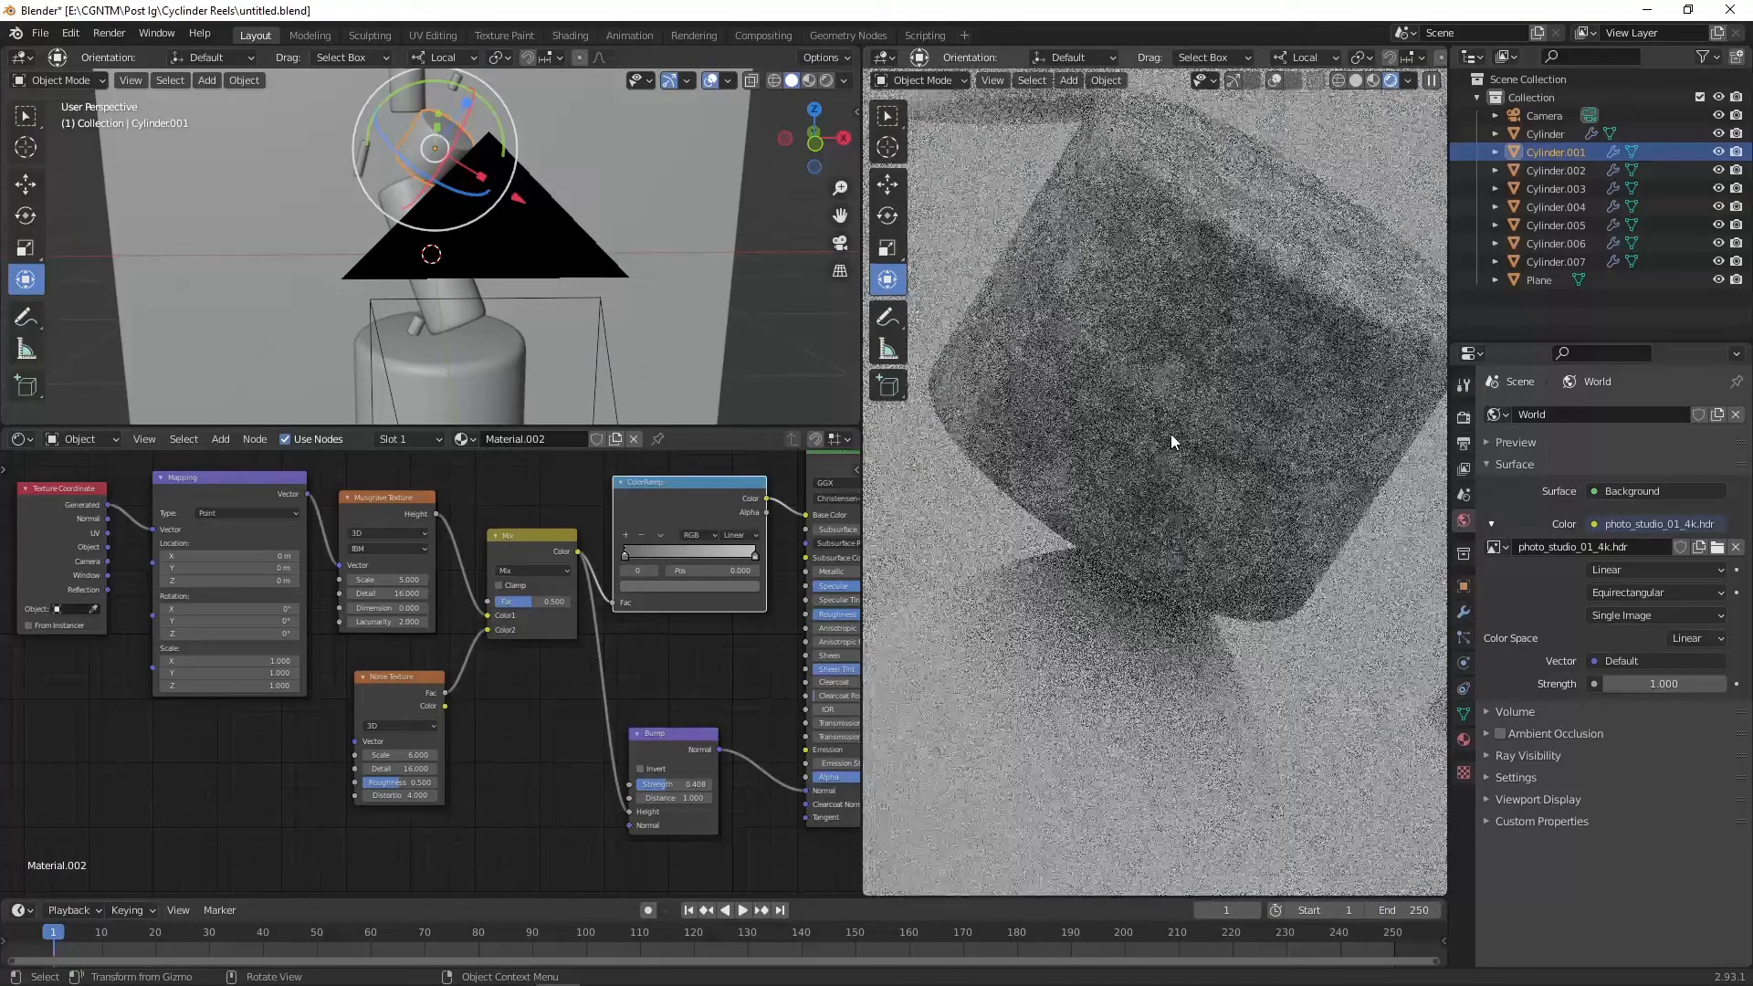
left_click_drag(534, 600, 554, 601)
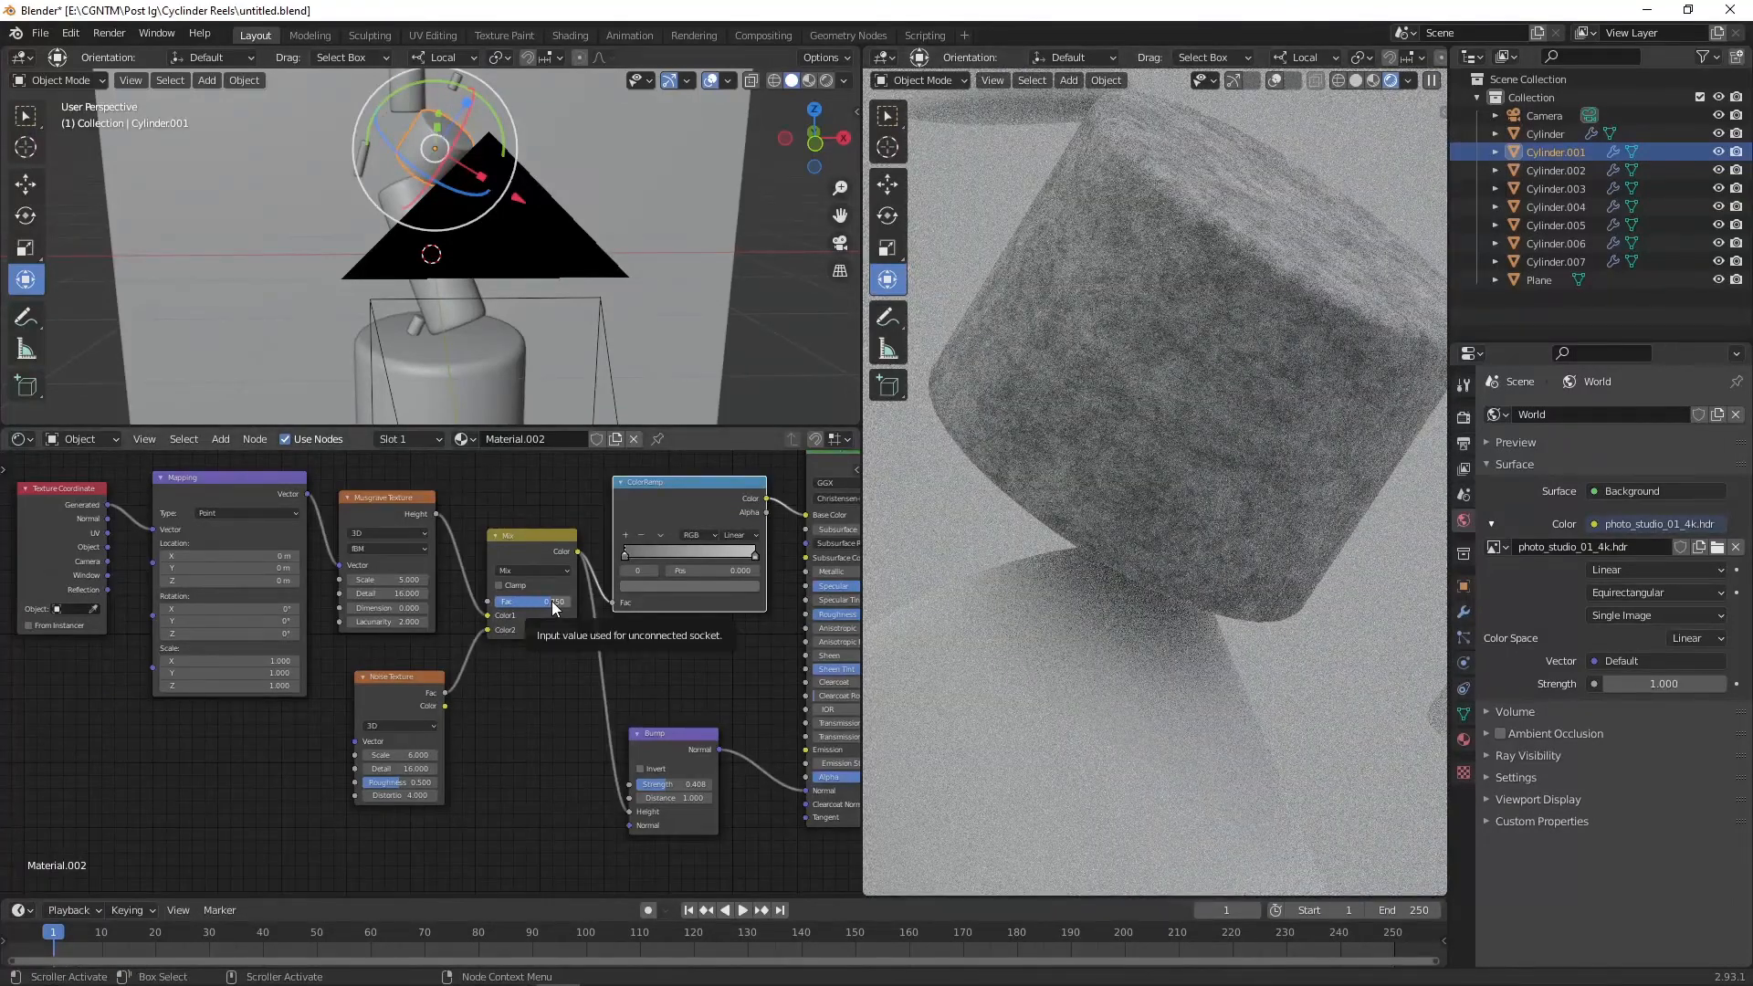
key("ctrl+z")
Step: Insert a ColorRamp between the Noise Texture and the Mix node and move its white stop to about 0.414
key("shift+a")
type("scol")
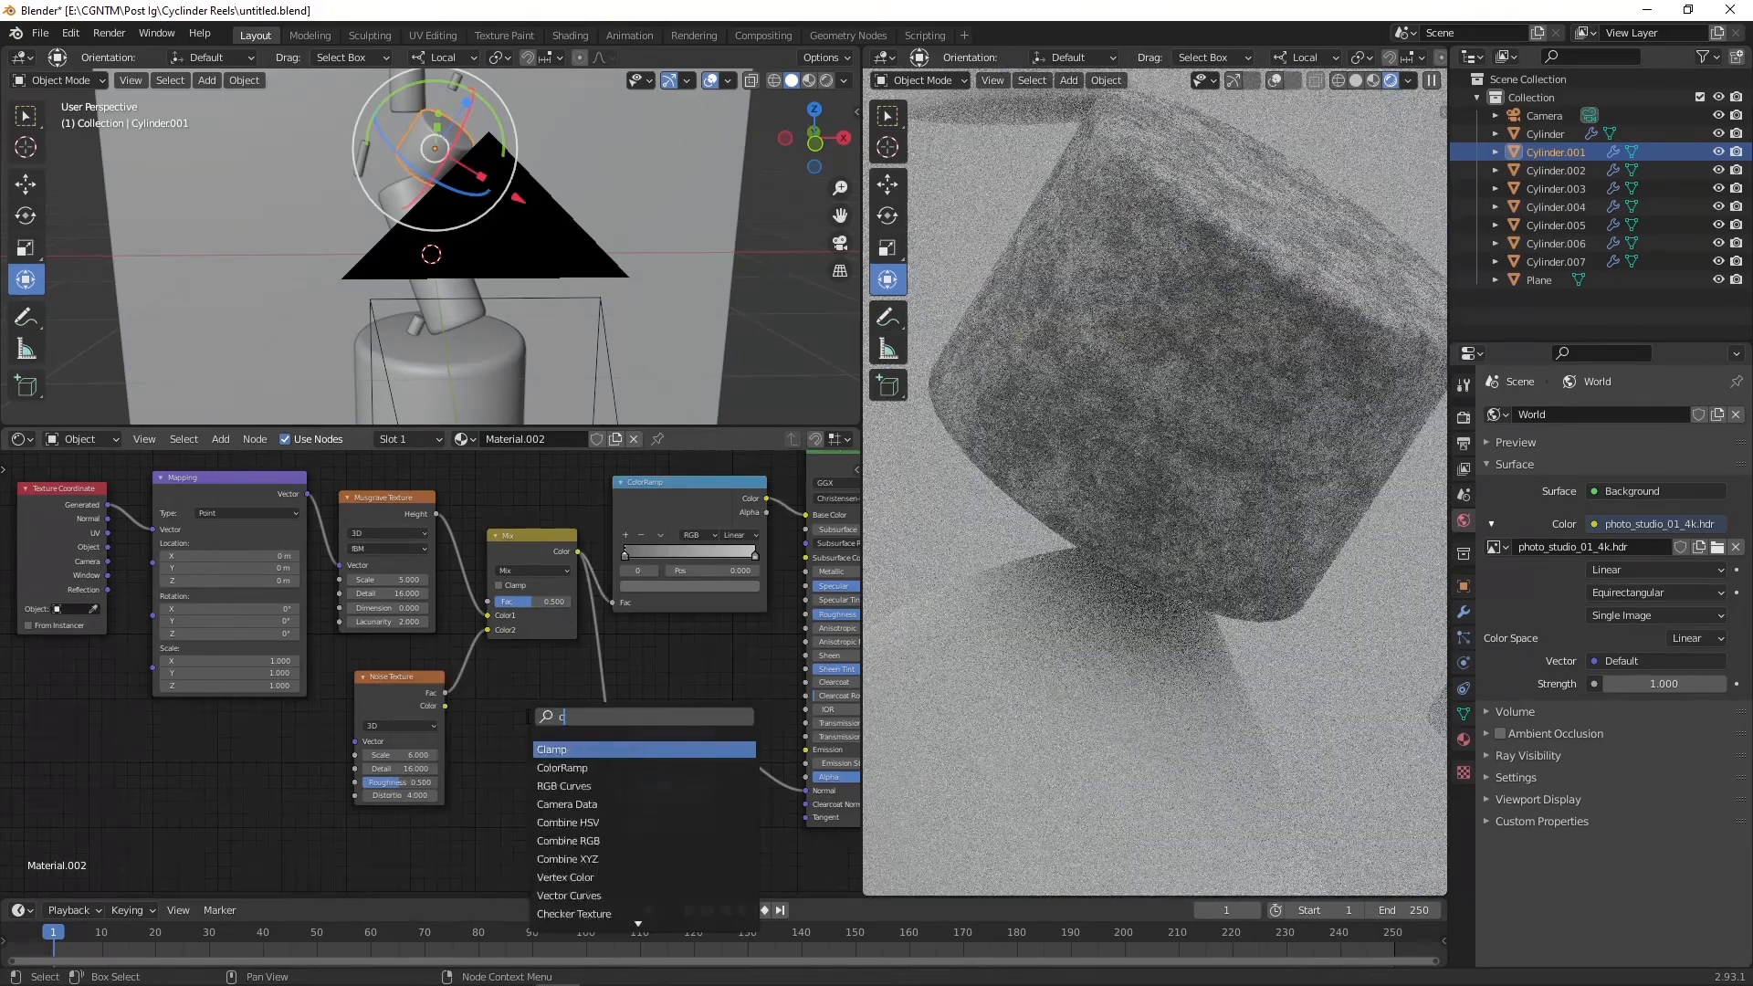
key("Return")
left_click(460, 672)
scroll(495, 708, "down", 2)
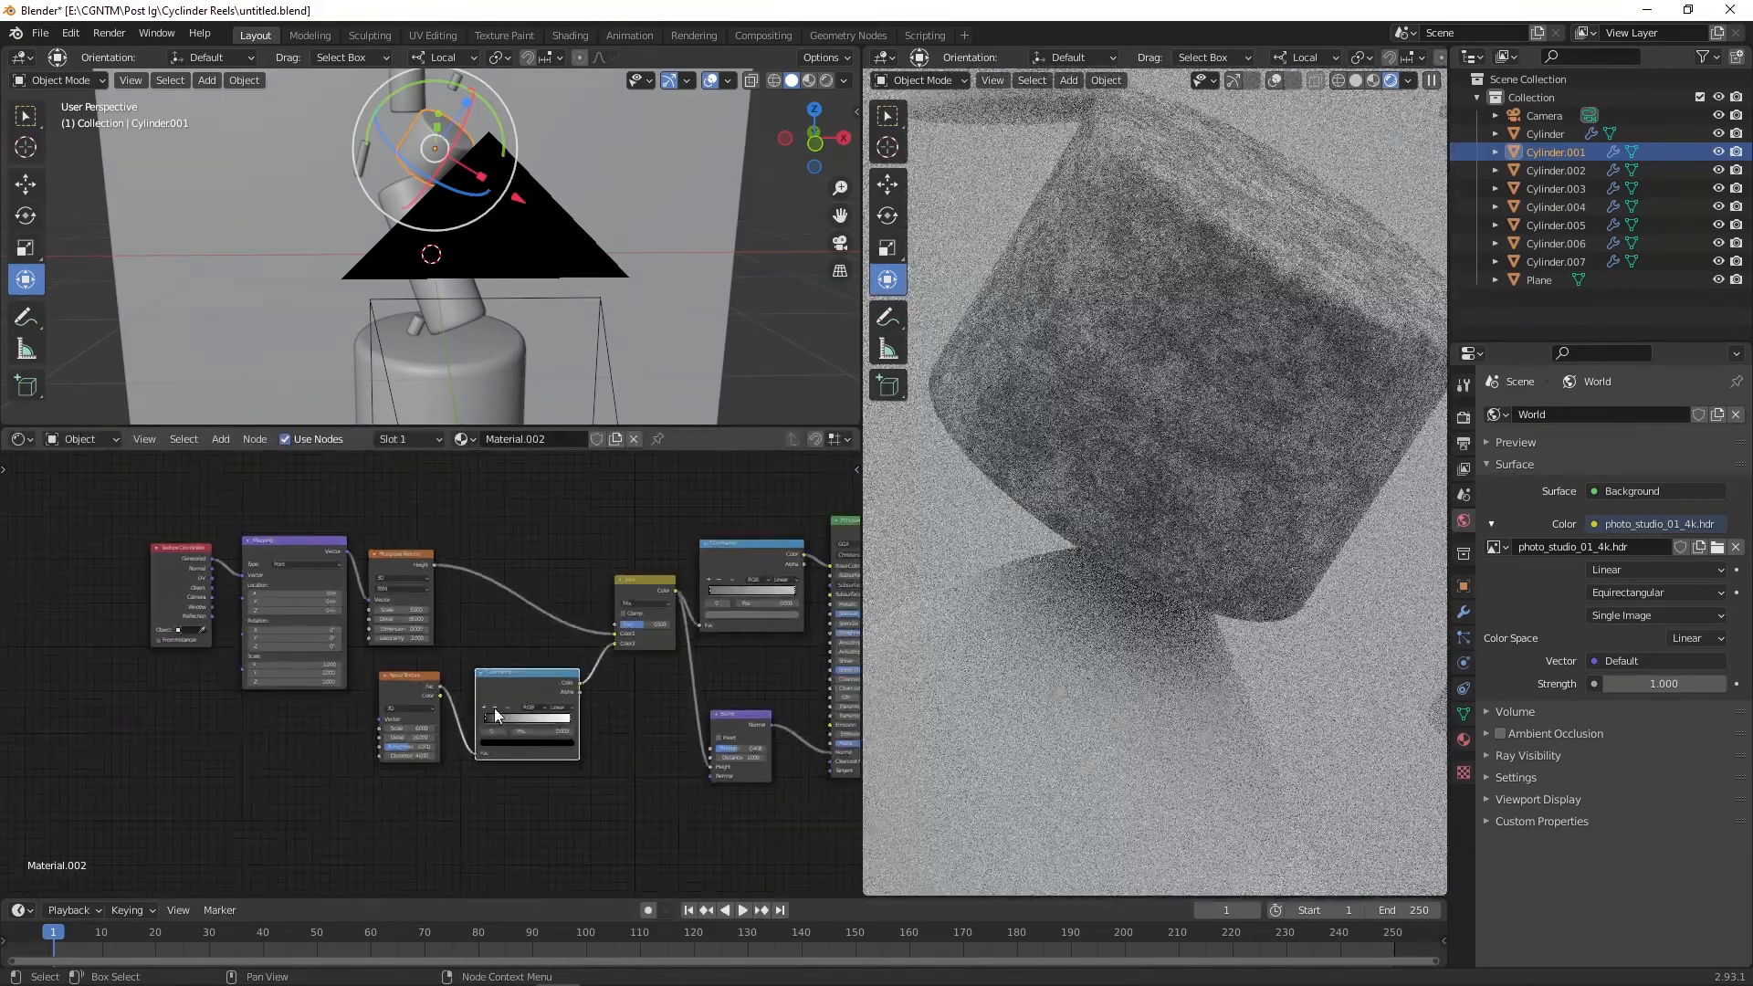
scroll(737, 793, "up", 3)
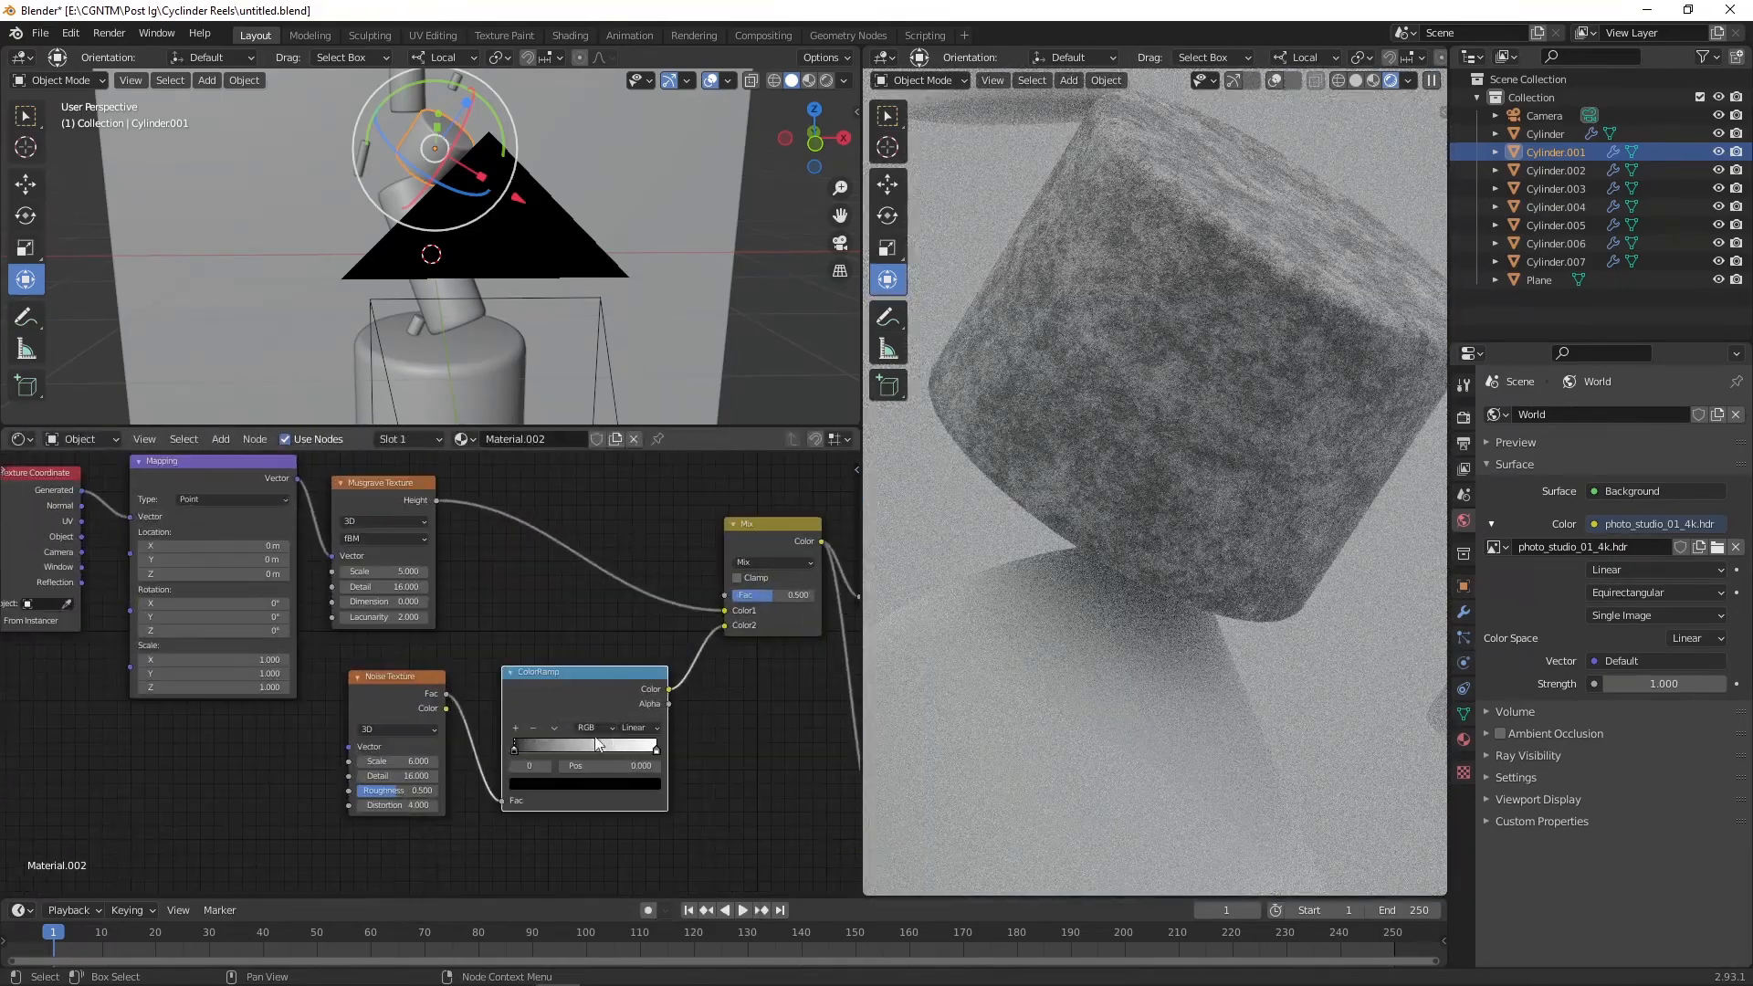
left_click_drag(675, 756, 585, 756)
Step: Switch the render engine to Eevee
left_click(1464, 417)
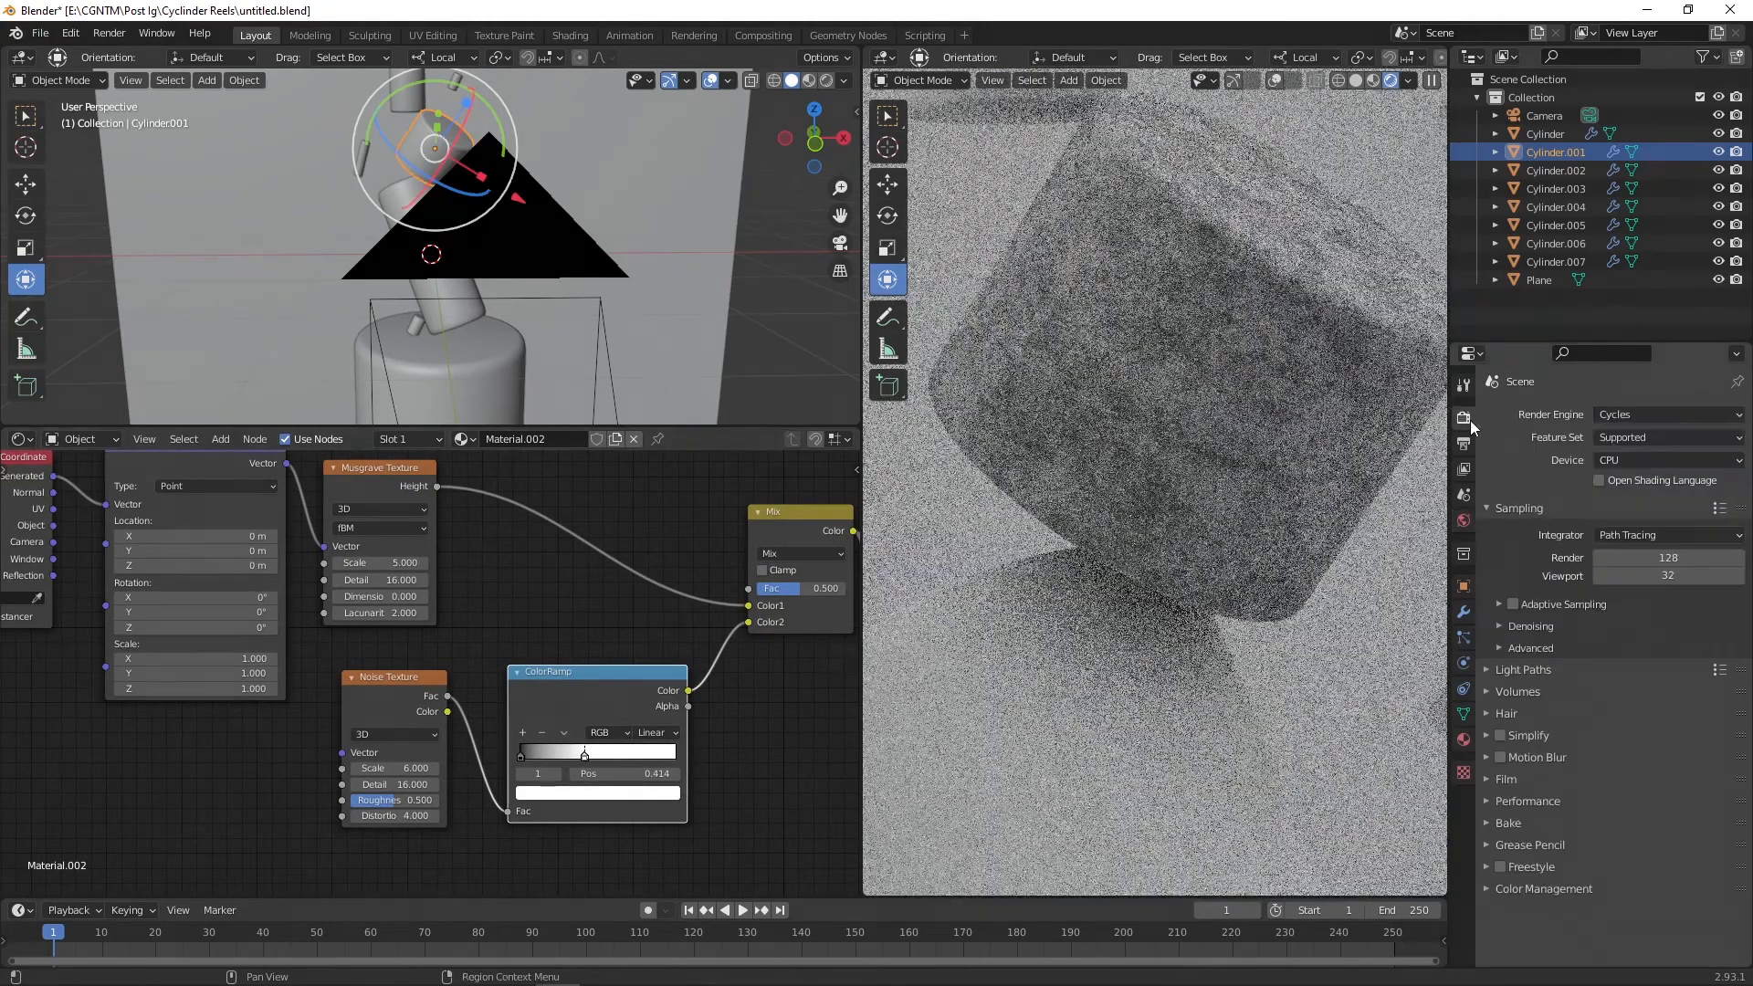
left_click(1620, 414)
left_click(1619, 435)
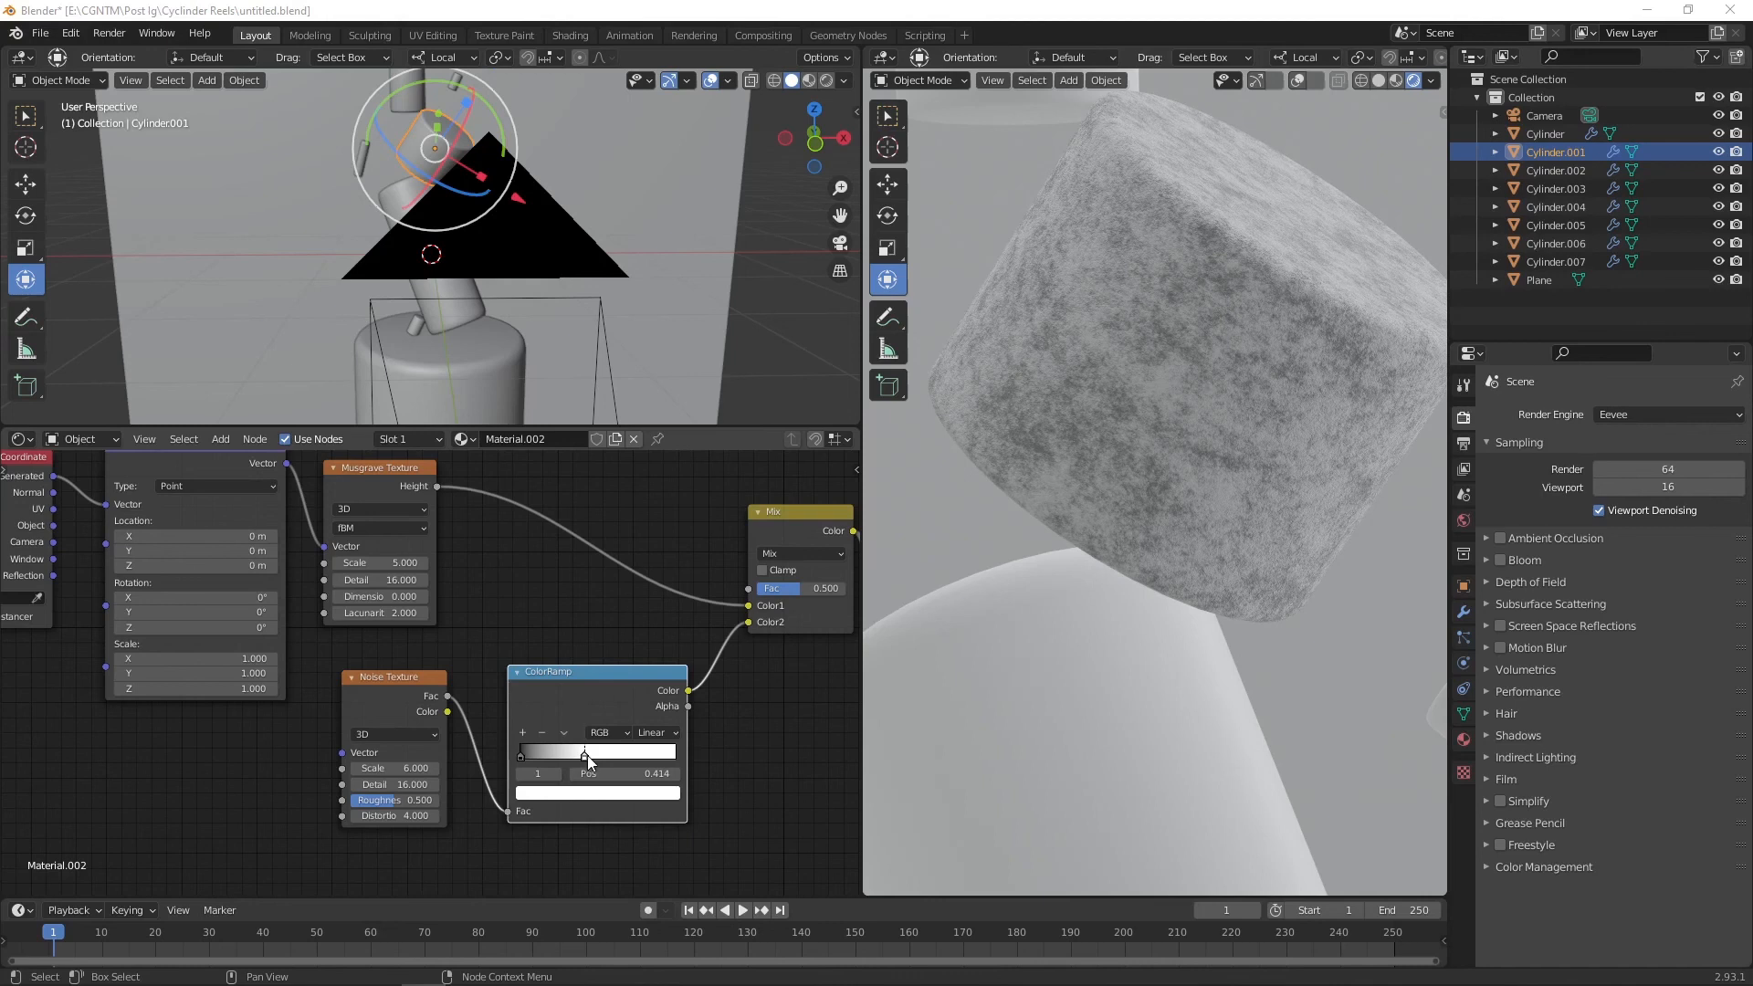
Step: Move the new ColorRamp's white stop to about 0.223 and save the file
left_click_drag(585, 755, 479, 753)
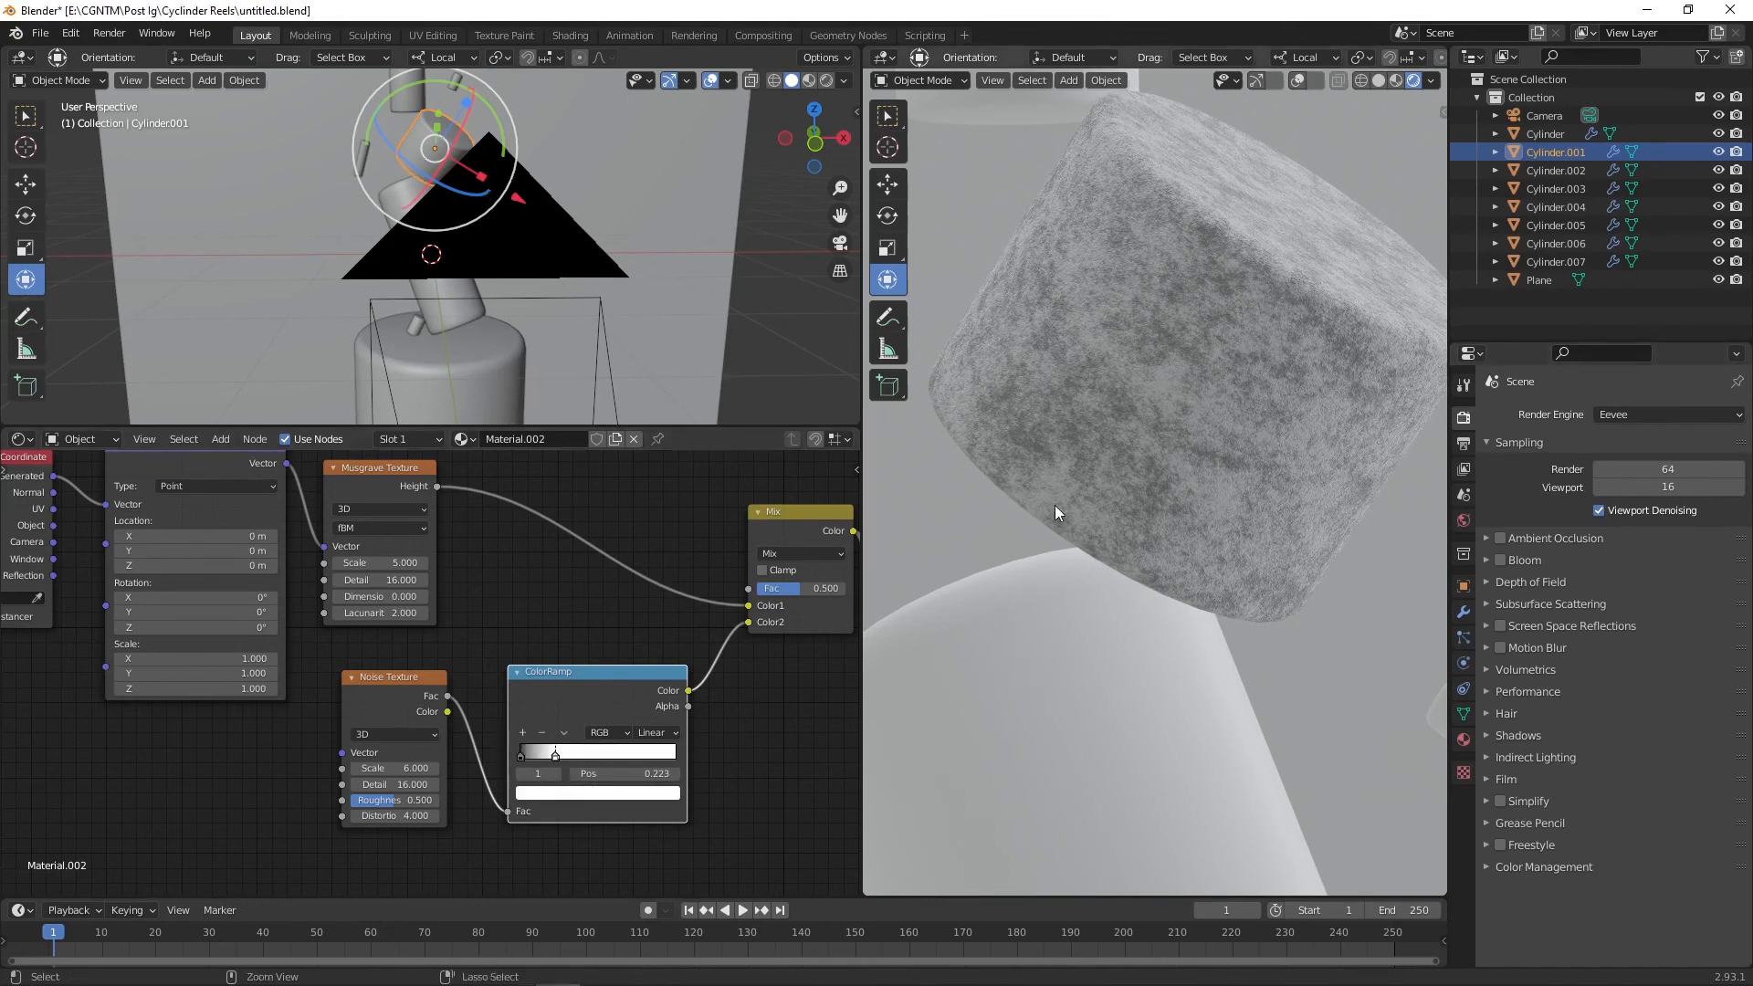
key("ctrl+s")
Step: Switch the render engine back to Cycles
left_click(1634, 414)
left_click(1625, 475)
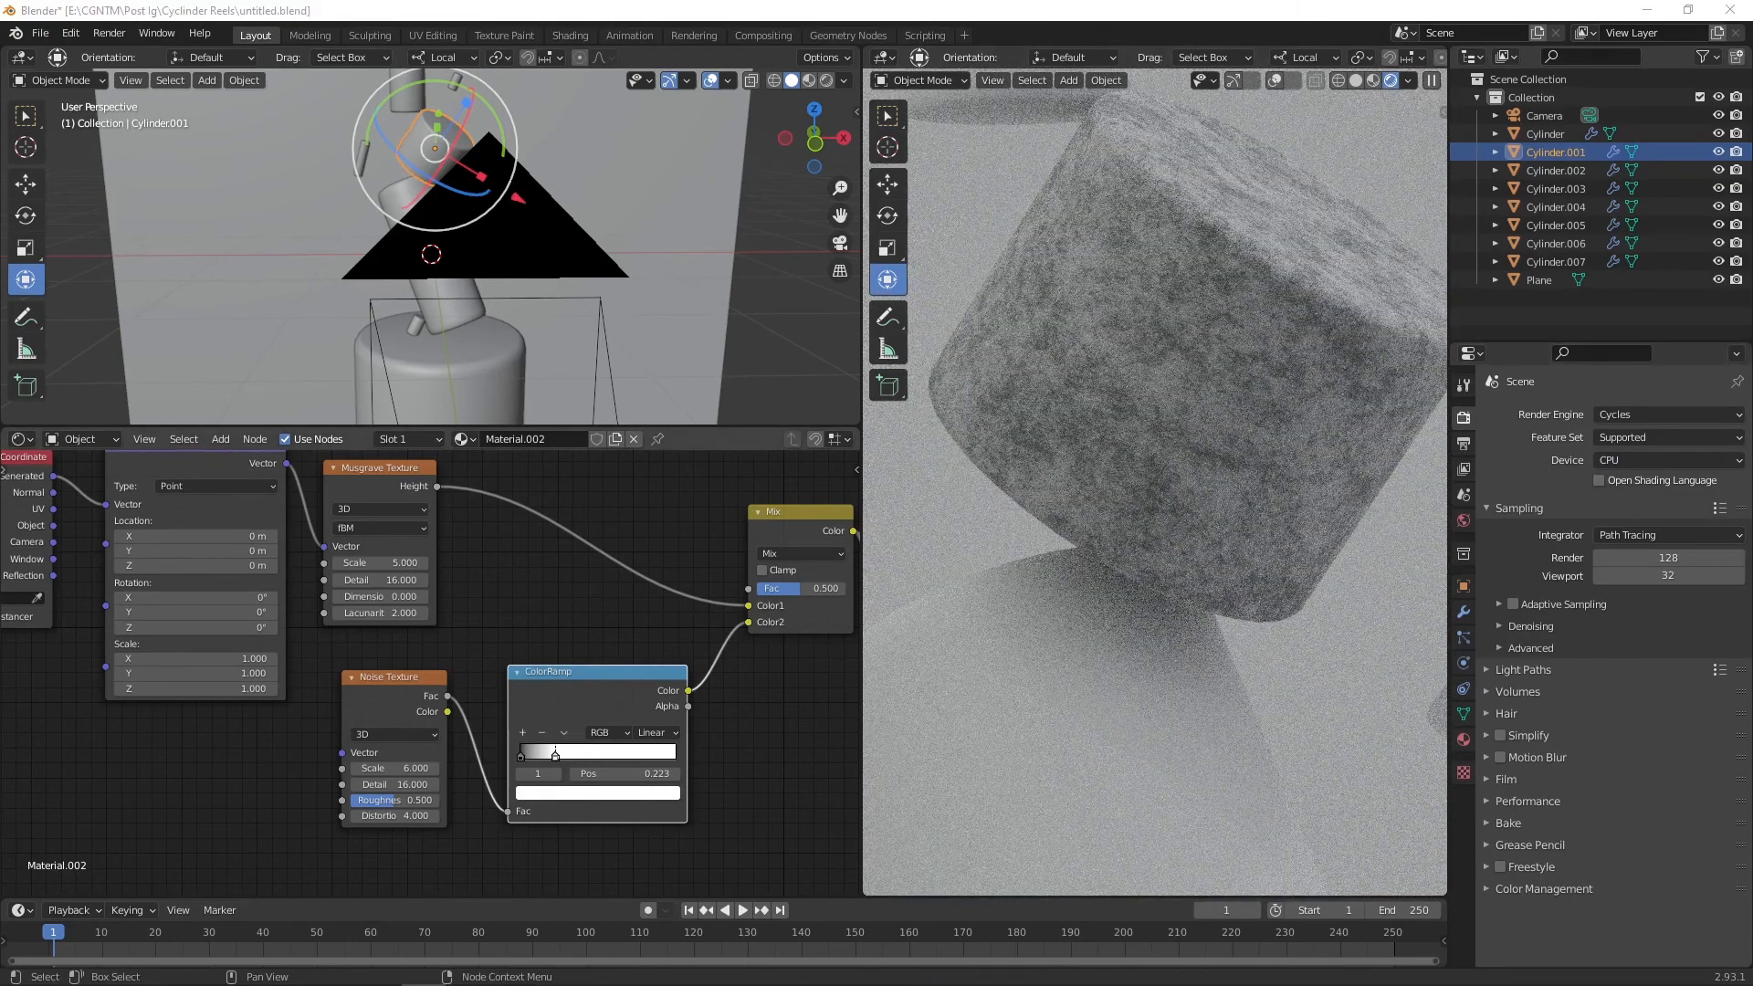
Step: Set the Mix node's blend mode to Difference and its factor to about 0.517
left_click(794, 554)
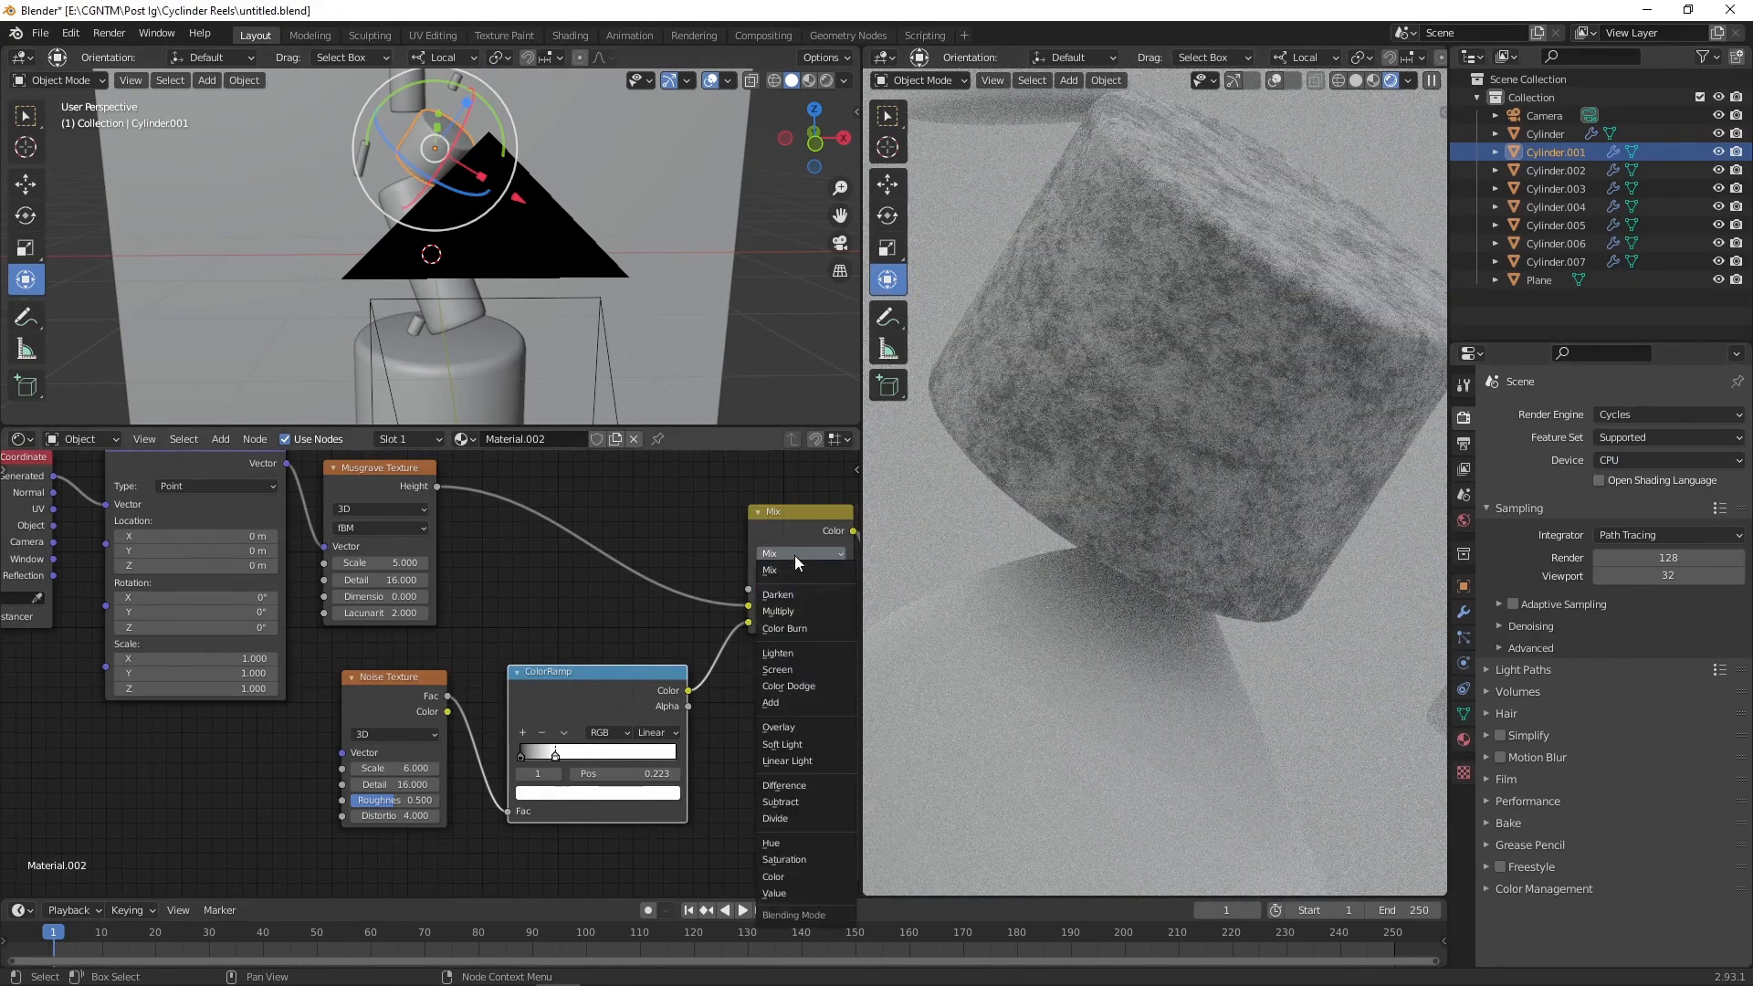
left_click(798, 783)
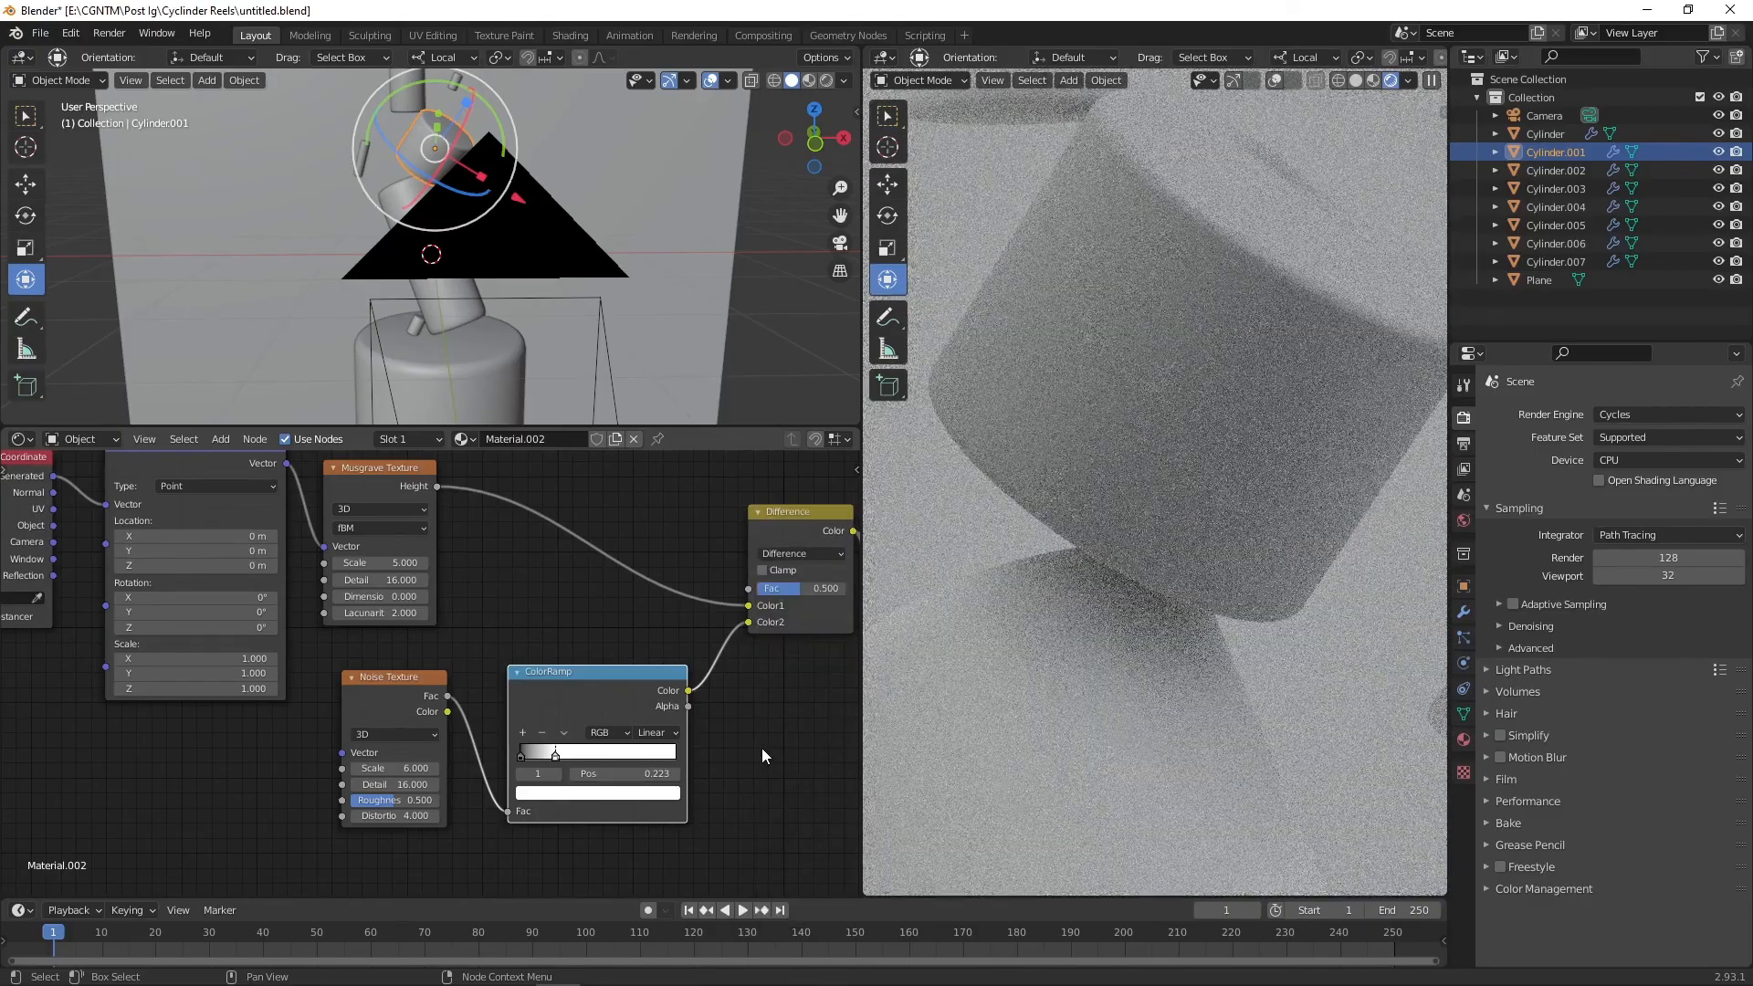
left_click_drag(808, 588, 804, 587)
Step: Adjust the color of the main ColorRamp's selected stop in the color picker
left_click(716, 555)
middle_click_drag(716, 555, 430, 580, "shift")
left_click(704, 597)
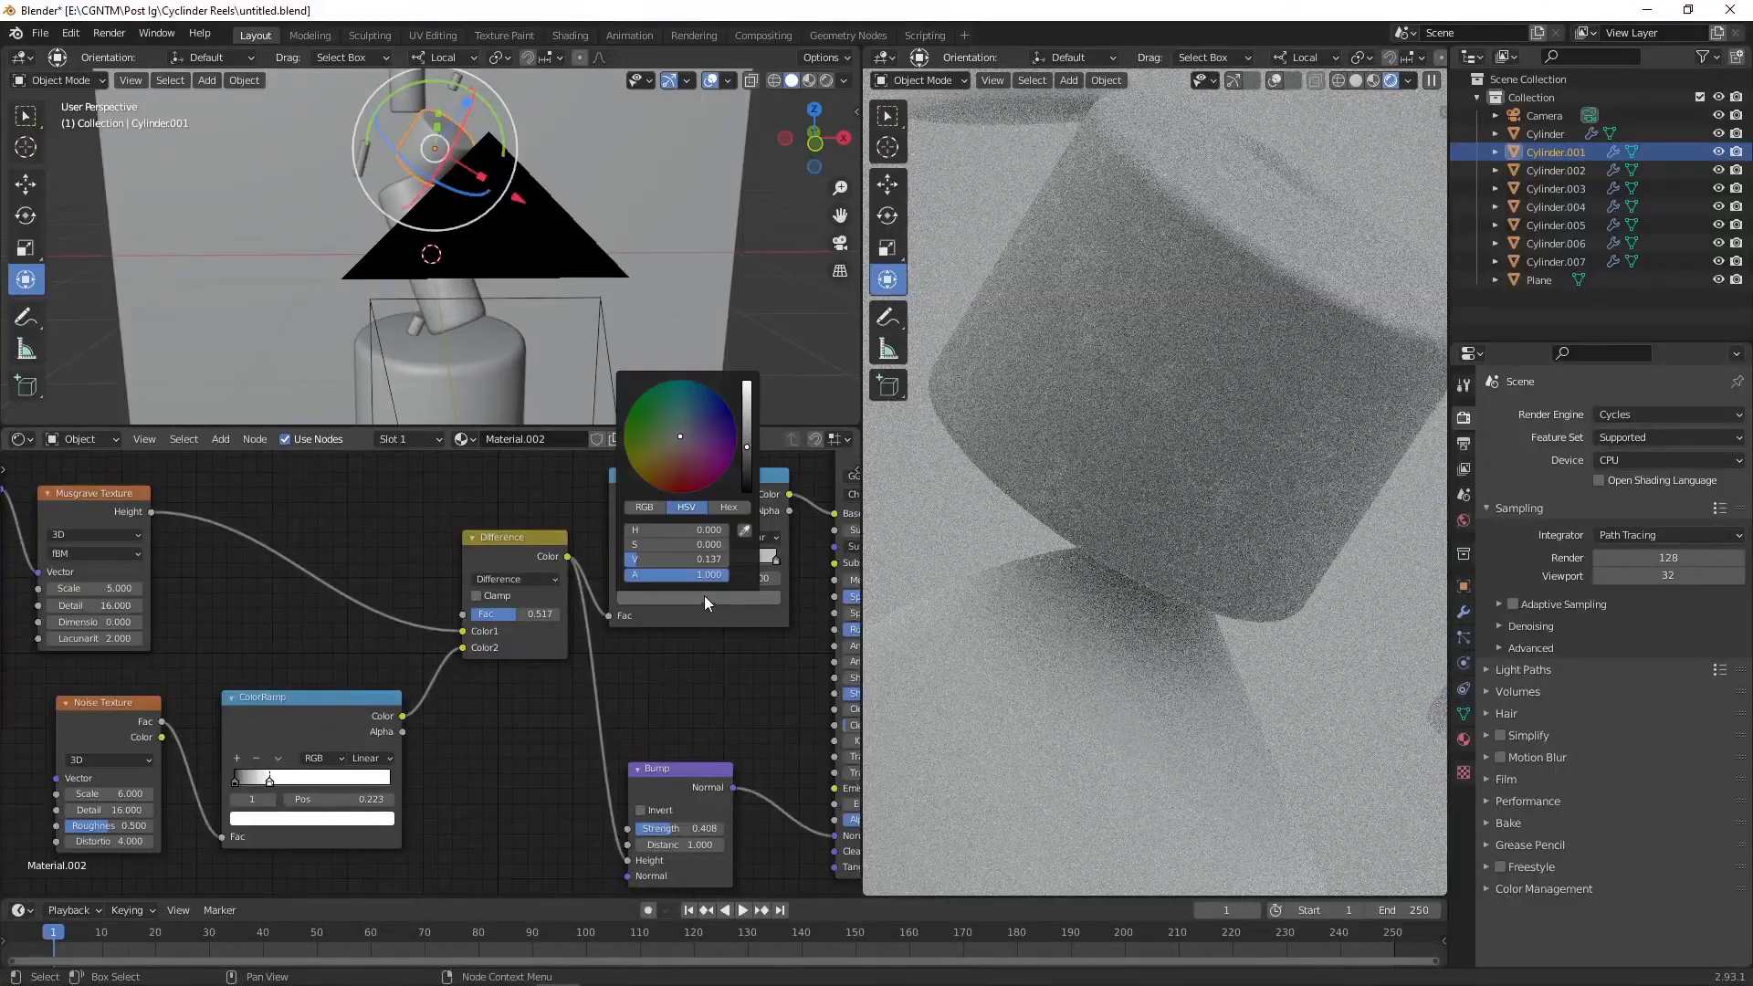
left_click(747, 462)
scroll(524, 760, "down", 1)
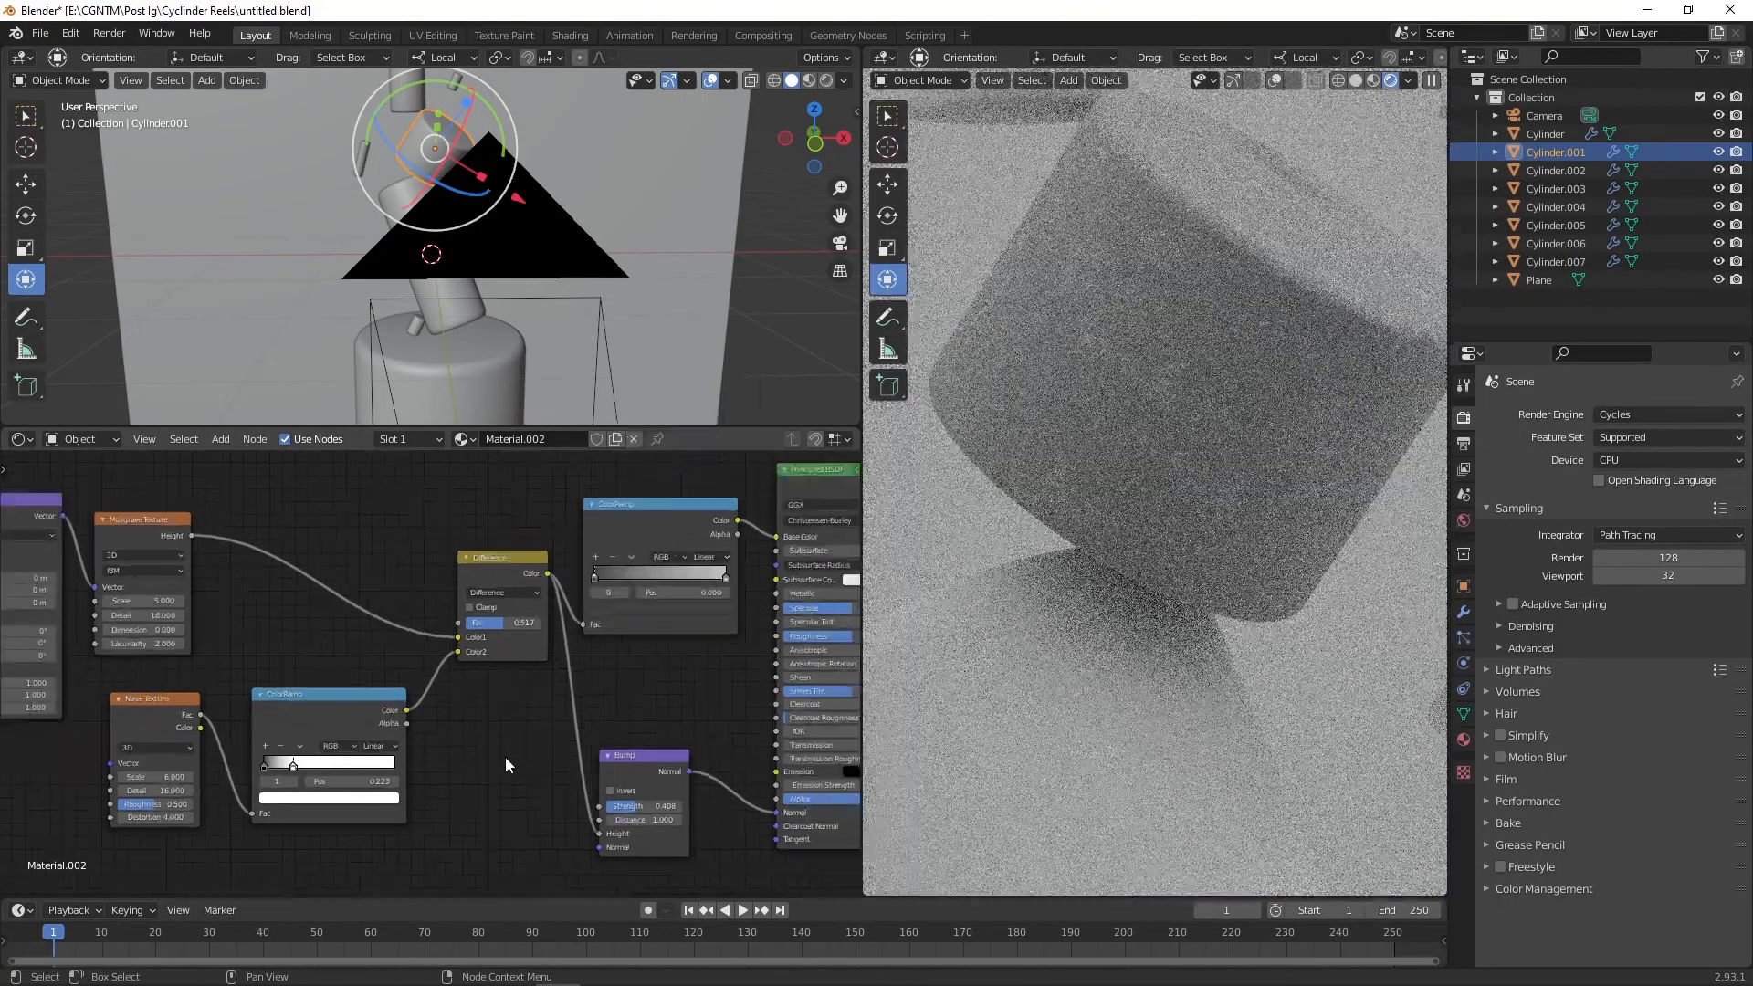
Step: Add a Voronoi Texture node below the Bump node
key("shift+a")
type("voro")
key("Return")
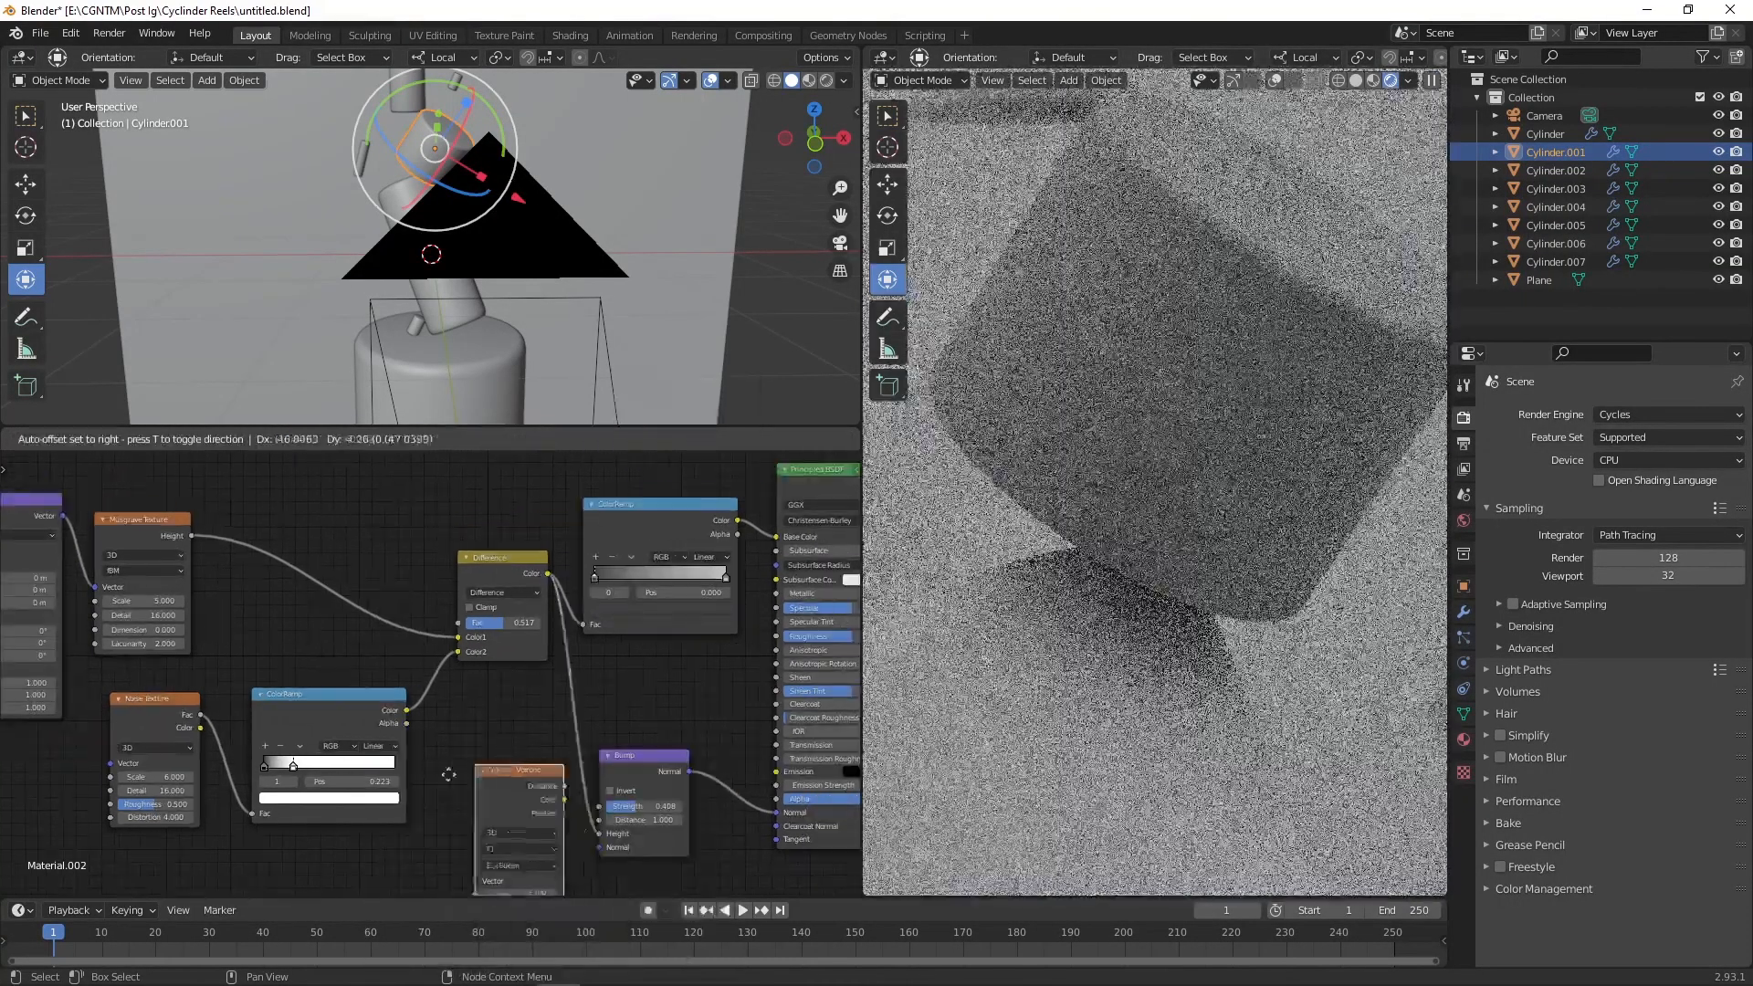
left_click(526, 770)
left_click_drag(525, 764, 488, 782)
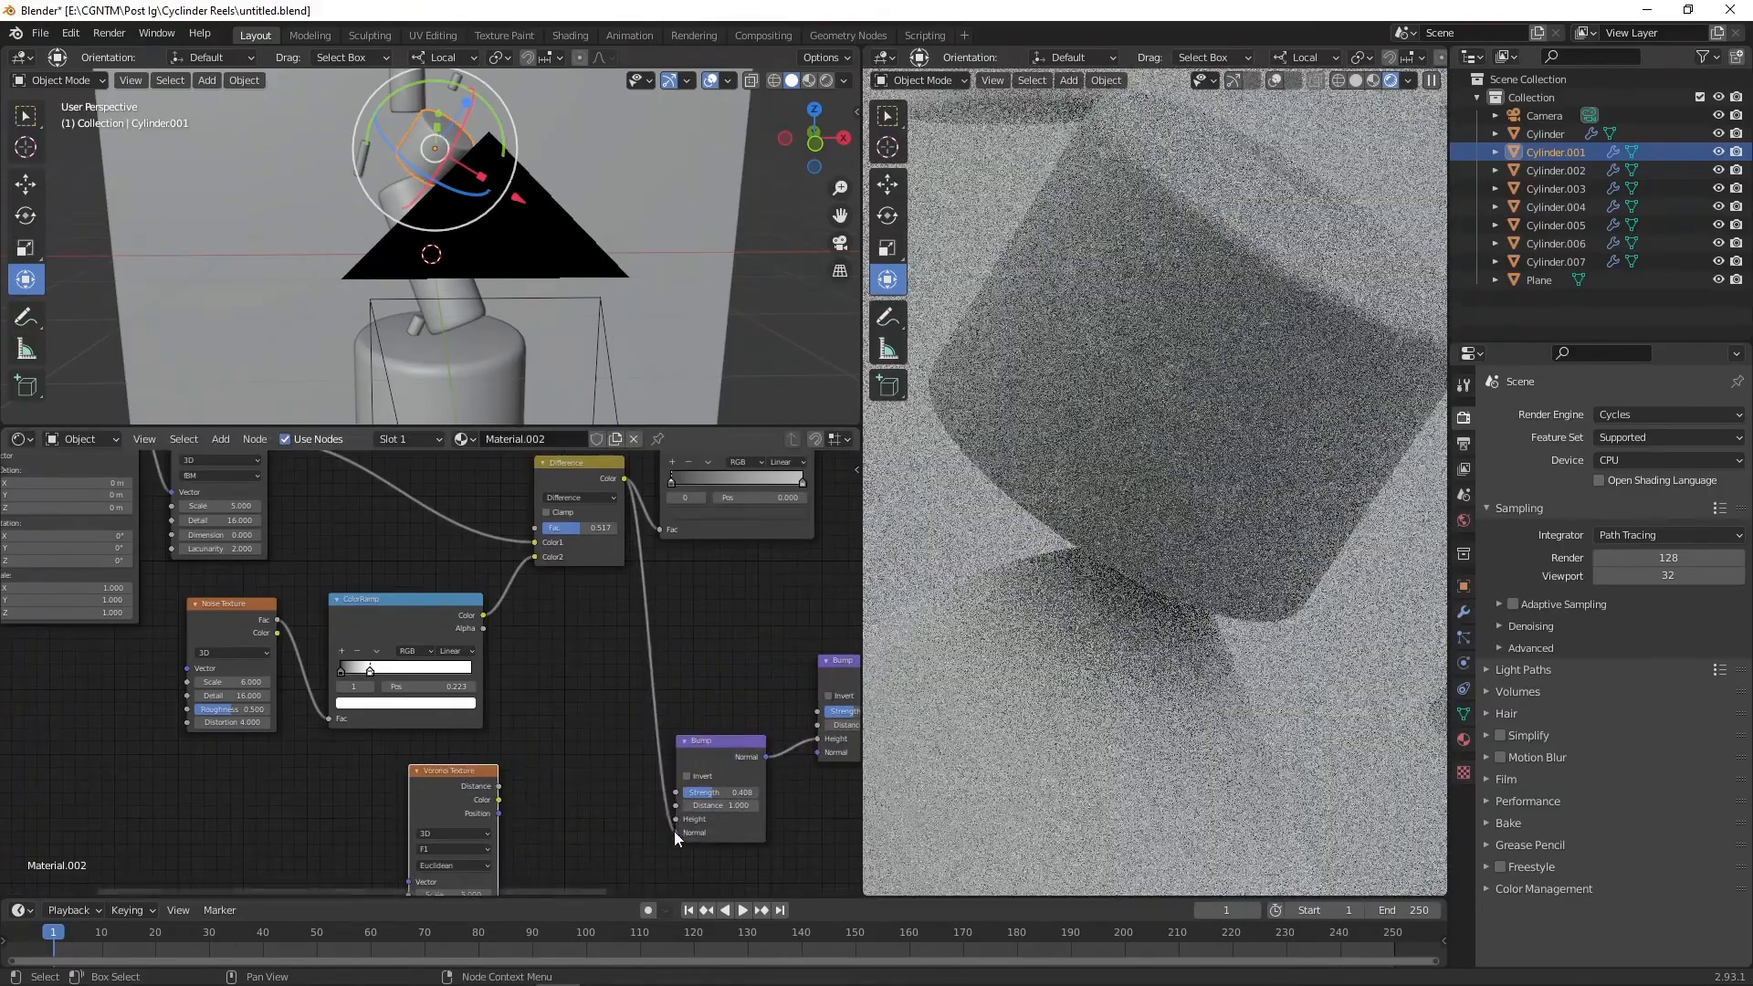
Step: Chain a second Bump node, driven by the Voronoi distance, into the original Bump's Normal input
left_click_drag(675, 832, 639, 794)
left_click_drag(817, 739, 639, 712)
middle_click_drag(592, 641, 572, 646)
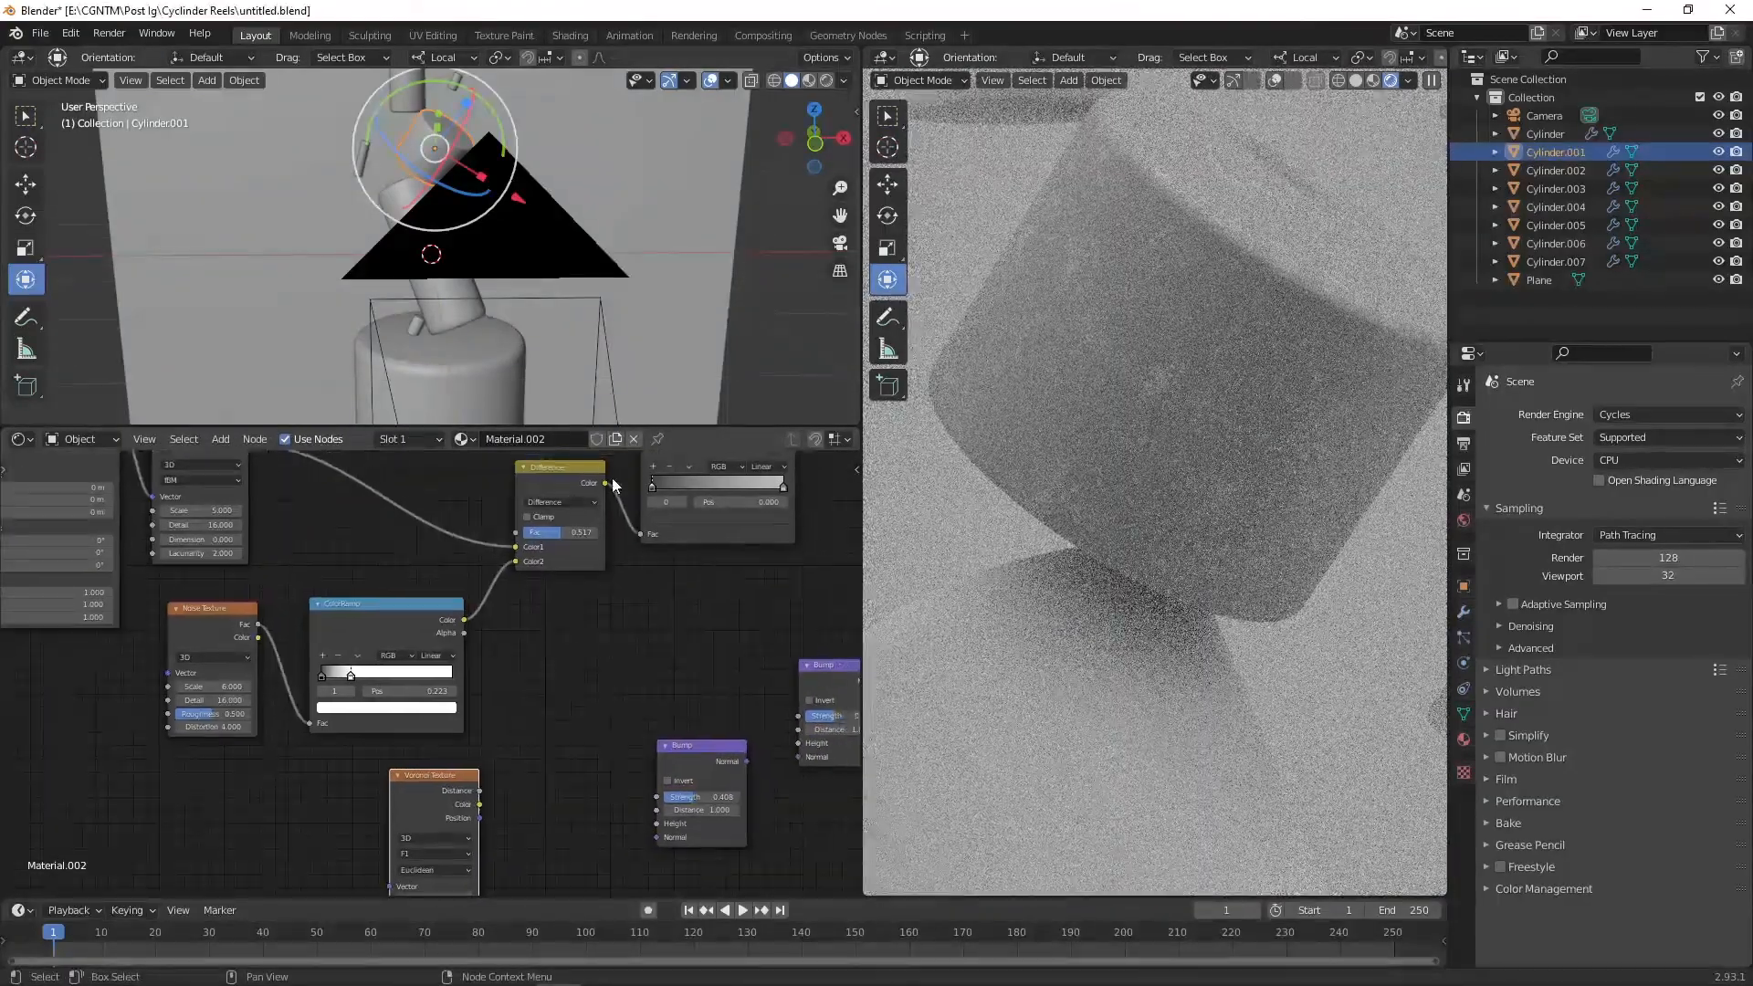
left_click_drag(605, 483, 798, 758)
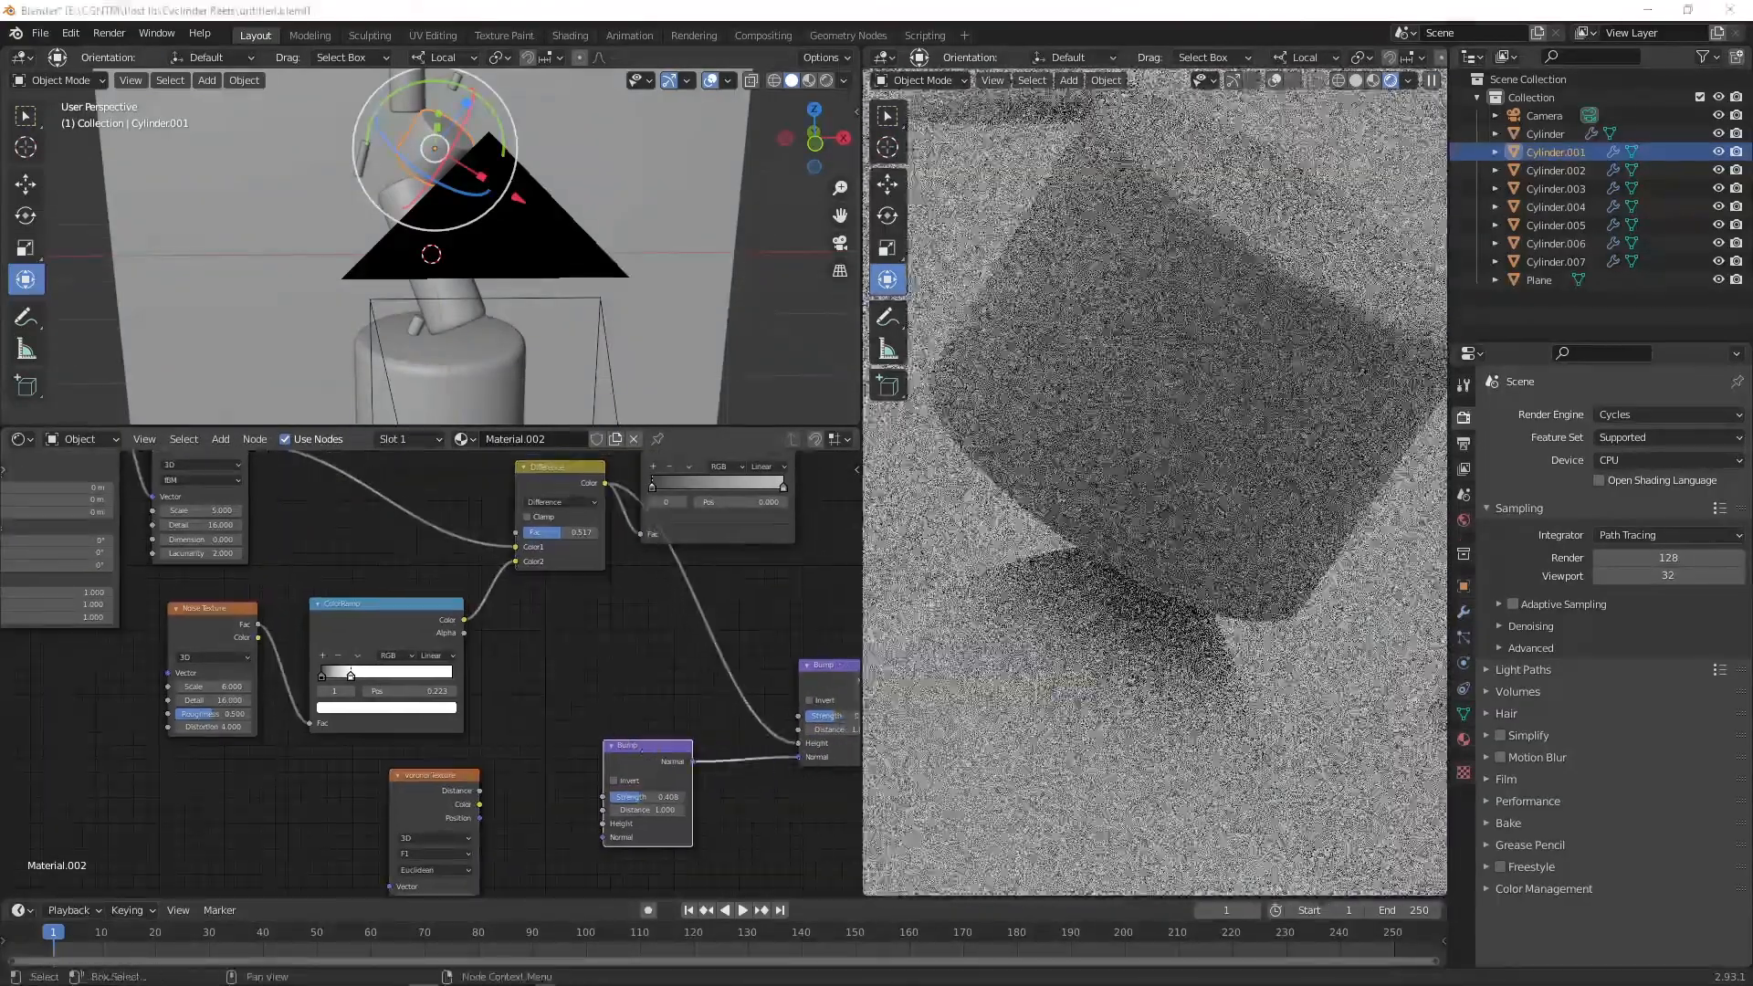
left_click_drag(480, 791, 600, 823)
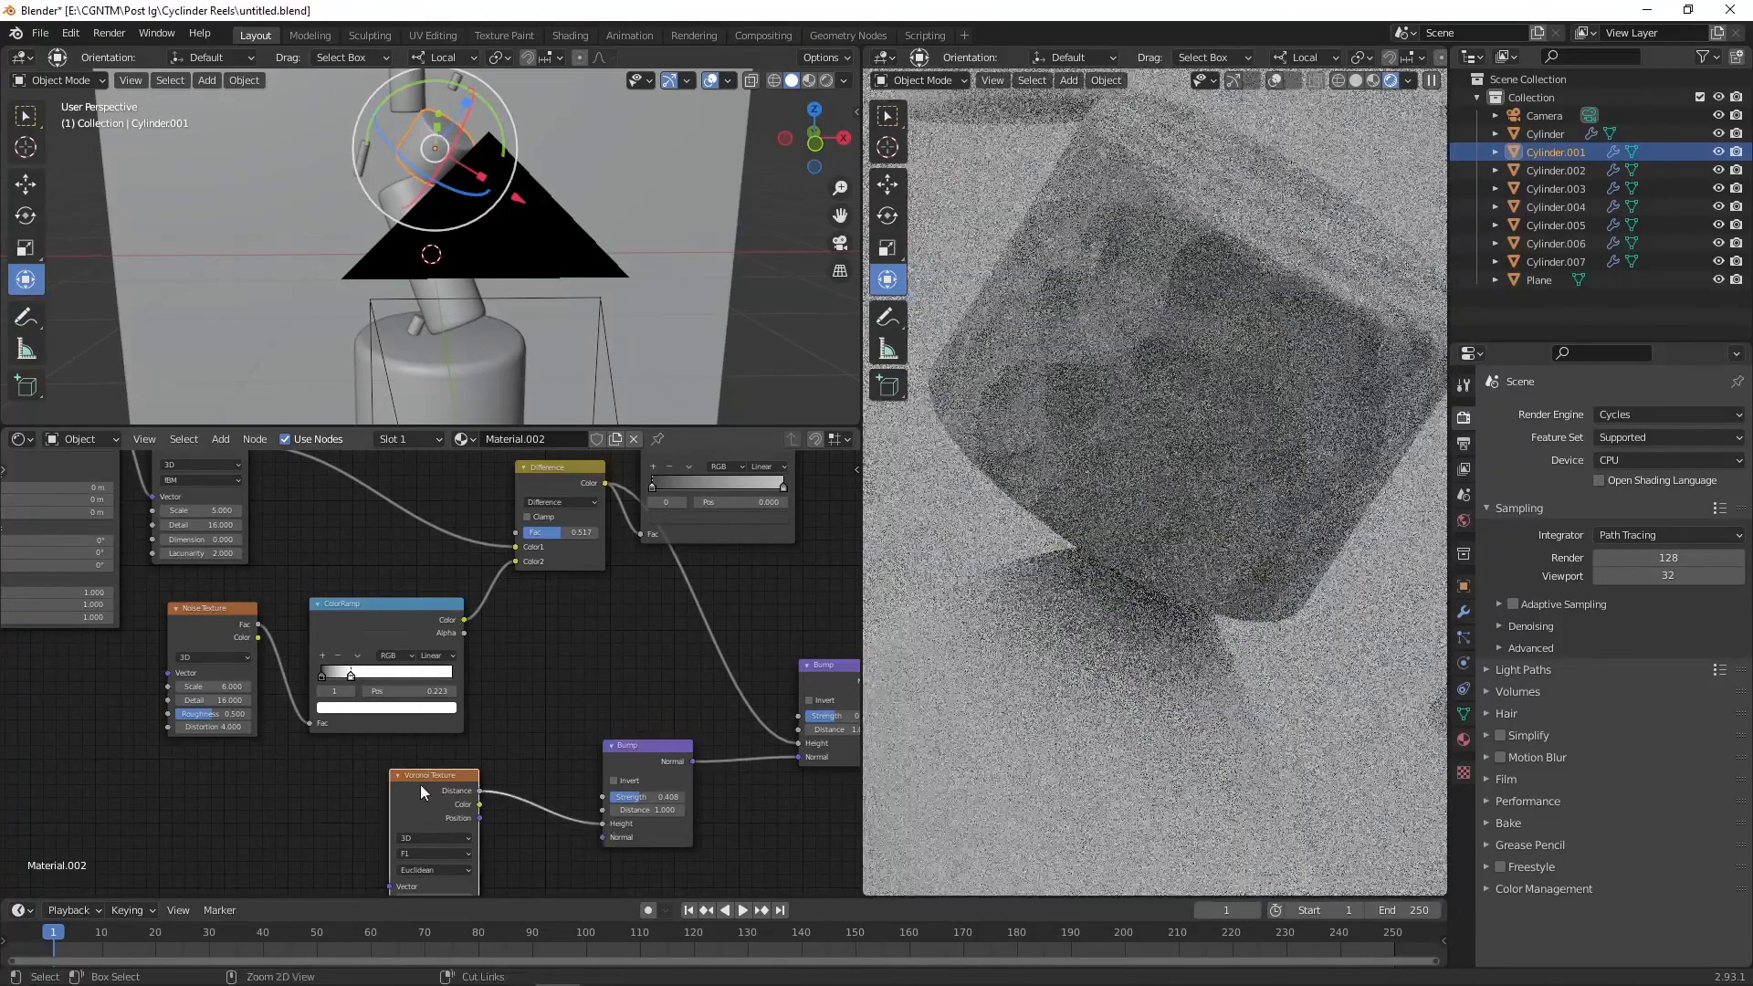
Step: Add Texture Coordinate and Mapping nodes to the Voronoi Texture
key("ctrl+t")
scroll(511, 666, "down", 1)
middle_click_drag(528, 738, 547, 666)
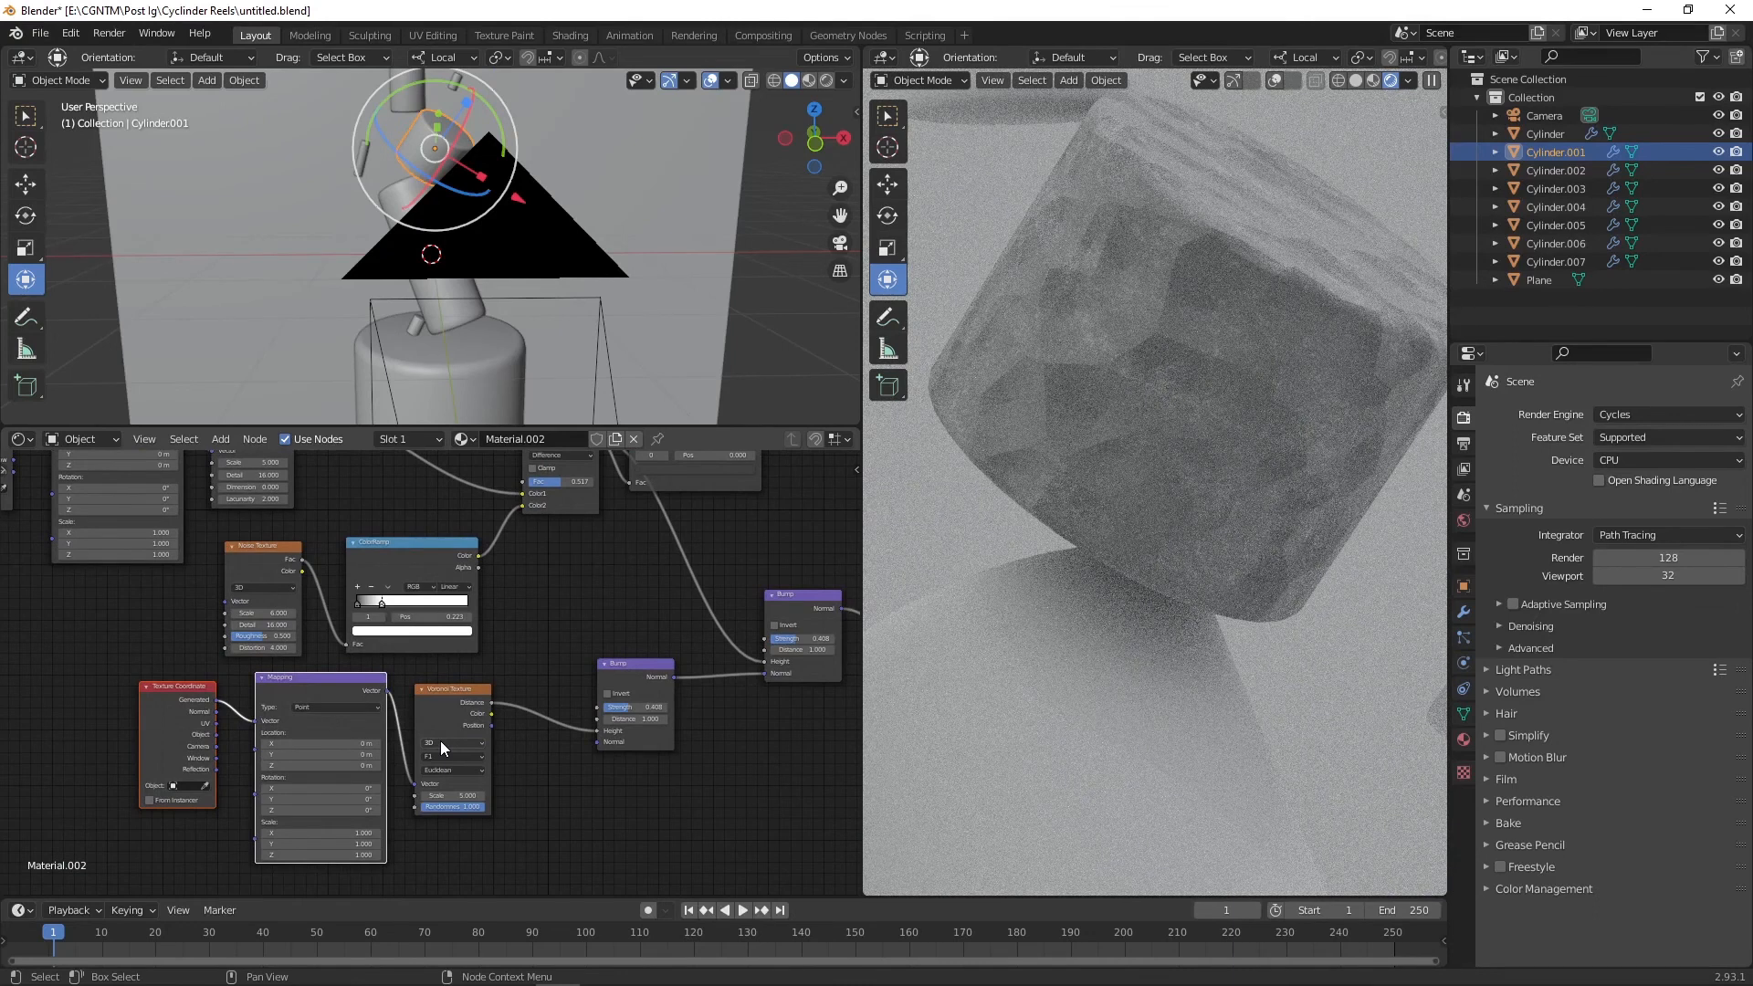
scroll(440, 742, "up", 2)
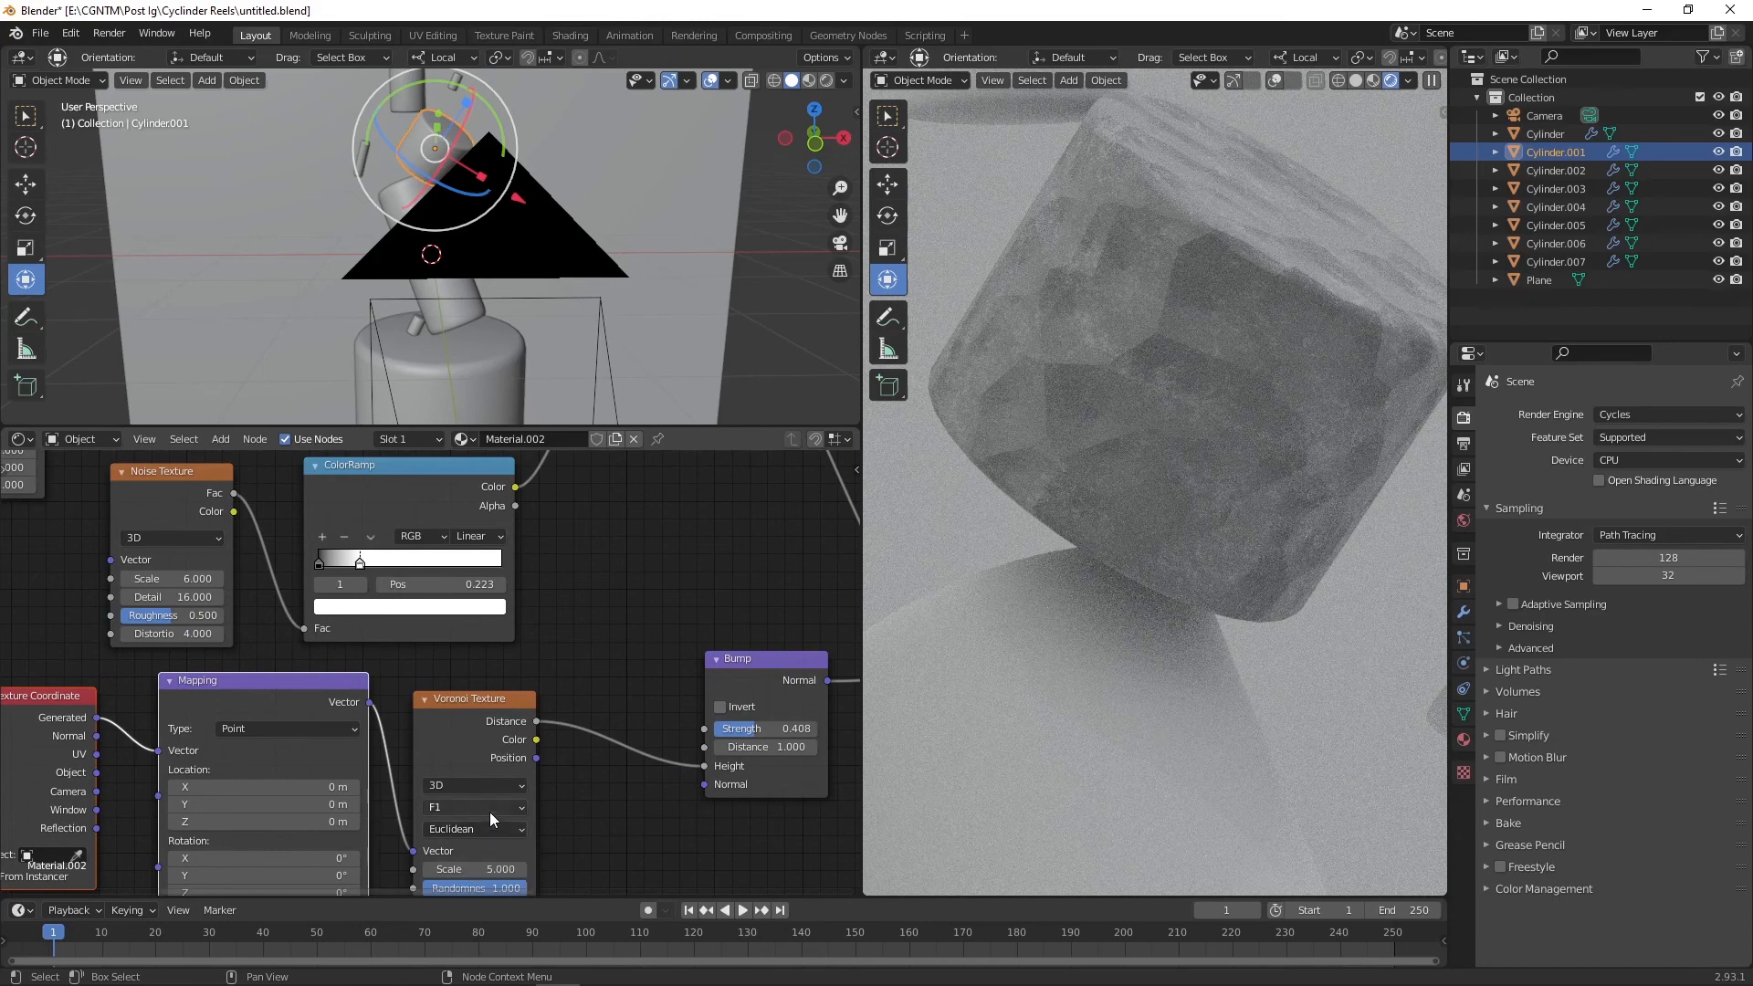
Step: Set the Voronoi Texture's feature to Distance to Edge
left_click(491, 826)
left_click(473, 807)
left_click(495, 797)
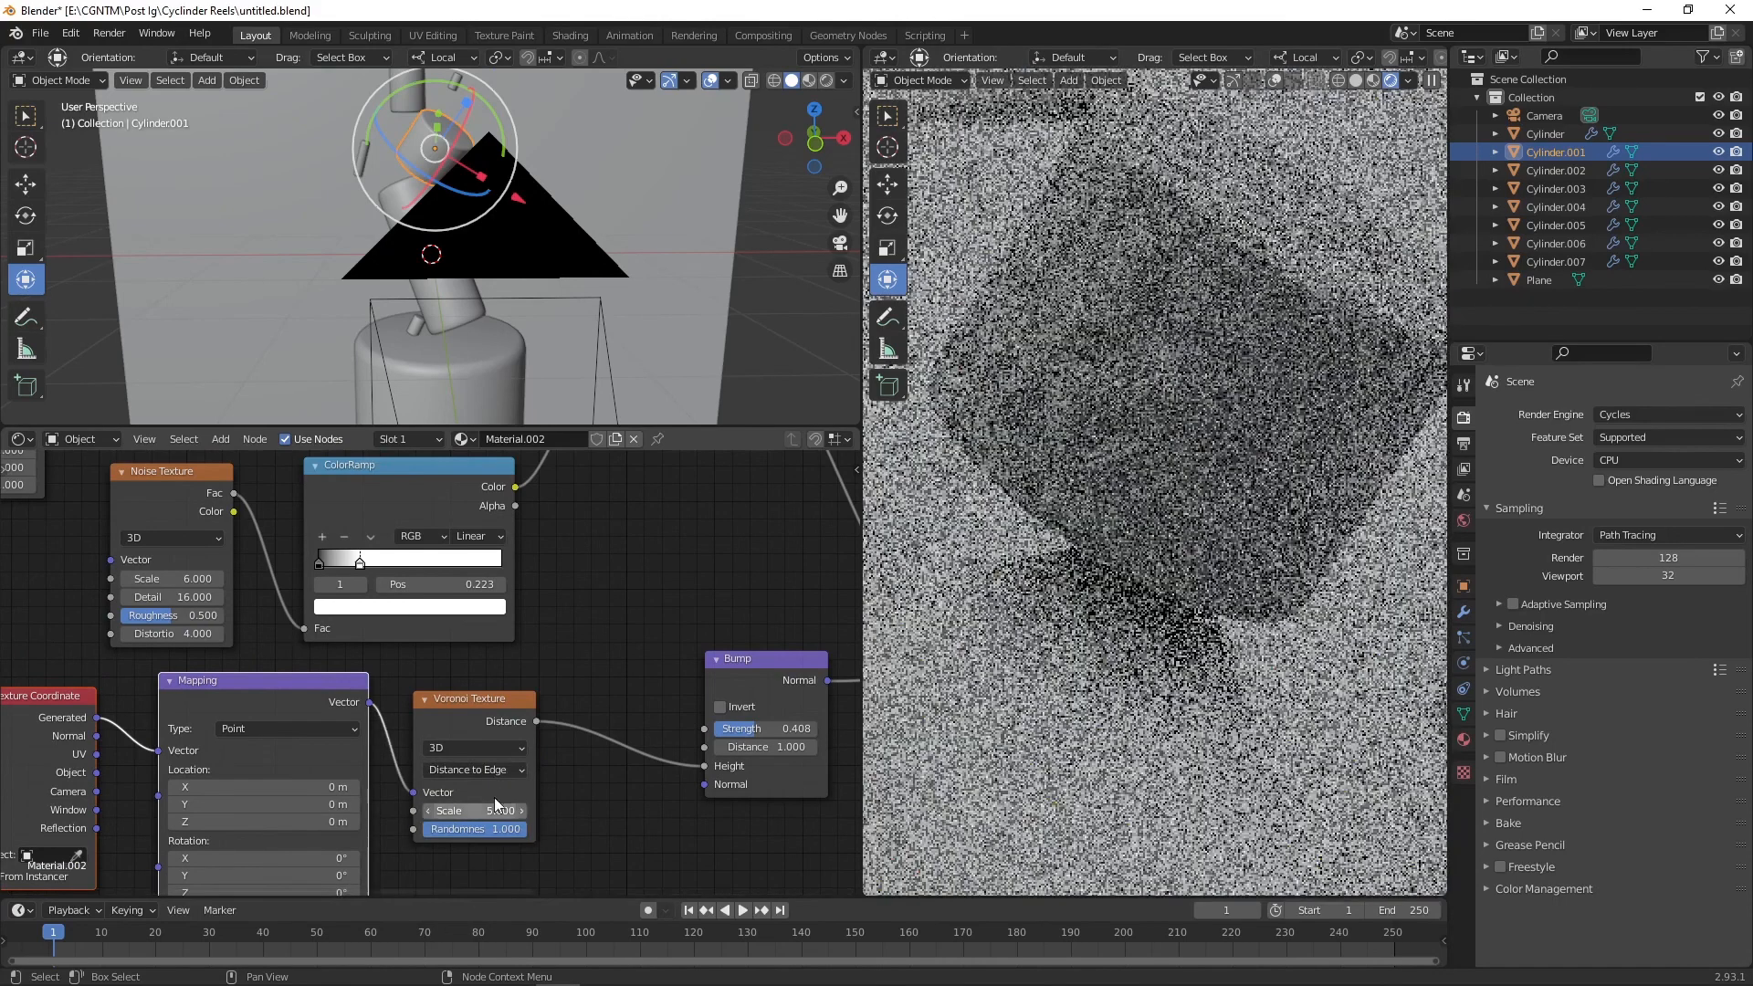
Step: Insert a ColorRamp between the Voronoi distance and the second Bump's height
key("shift+a")
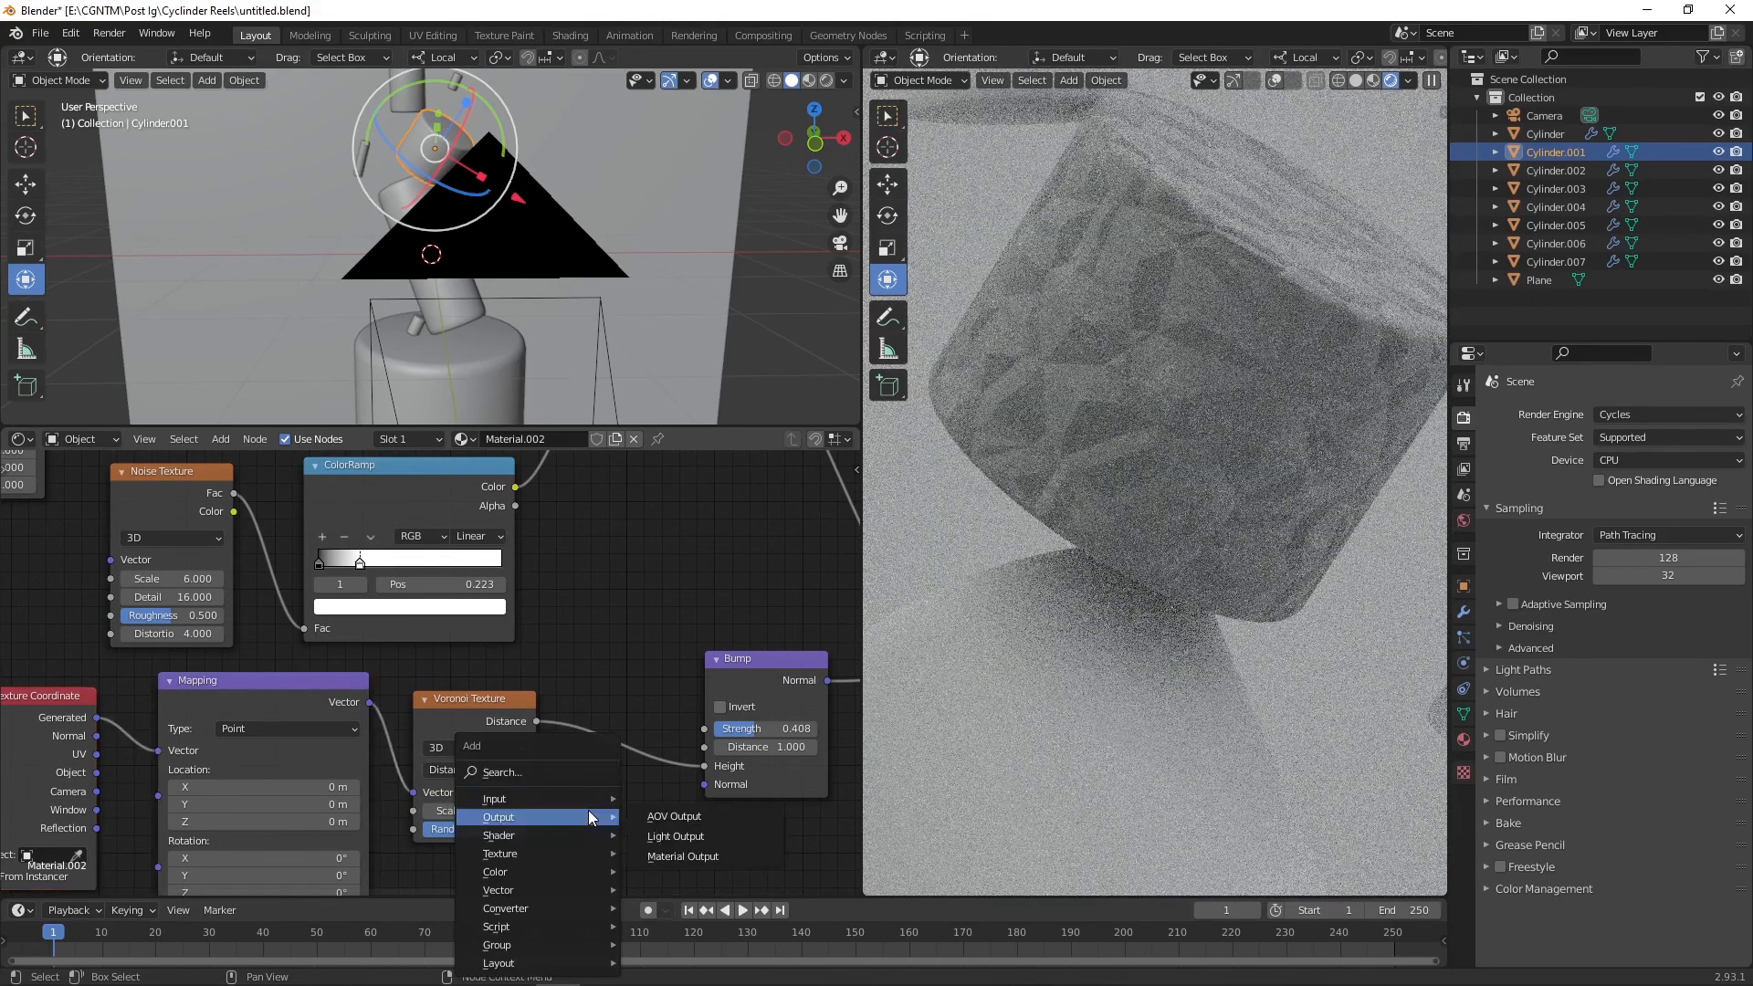
left_click(582, 778)
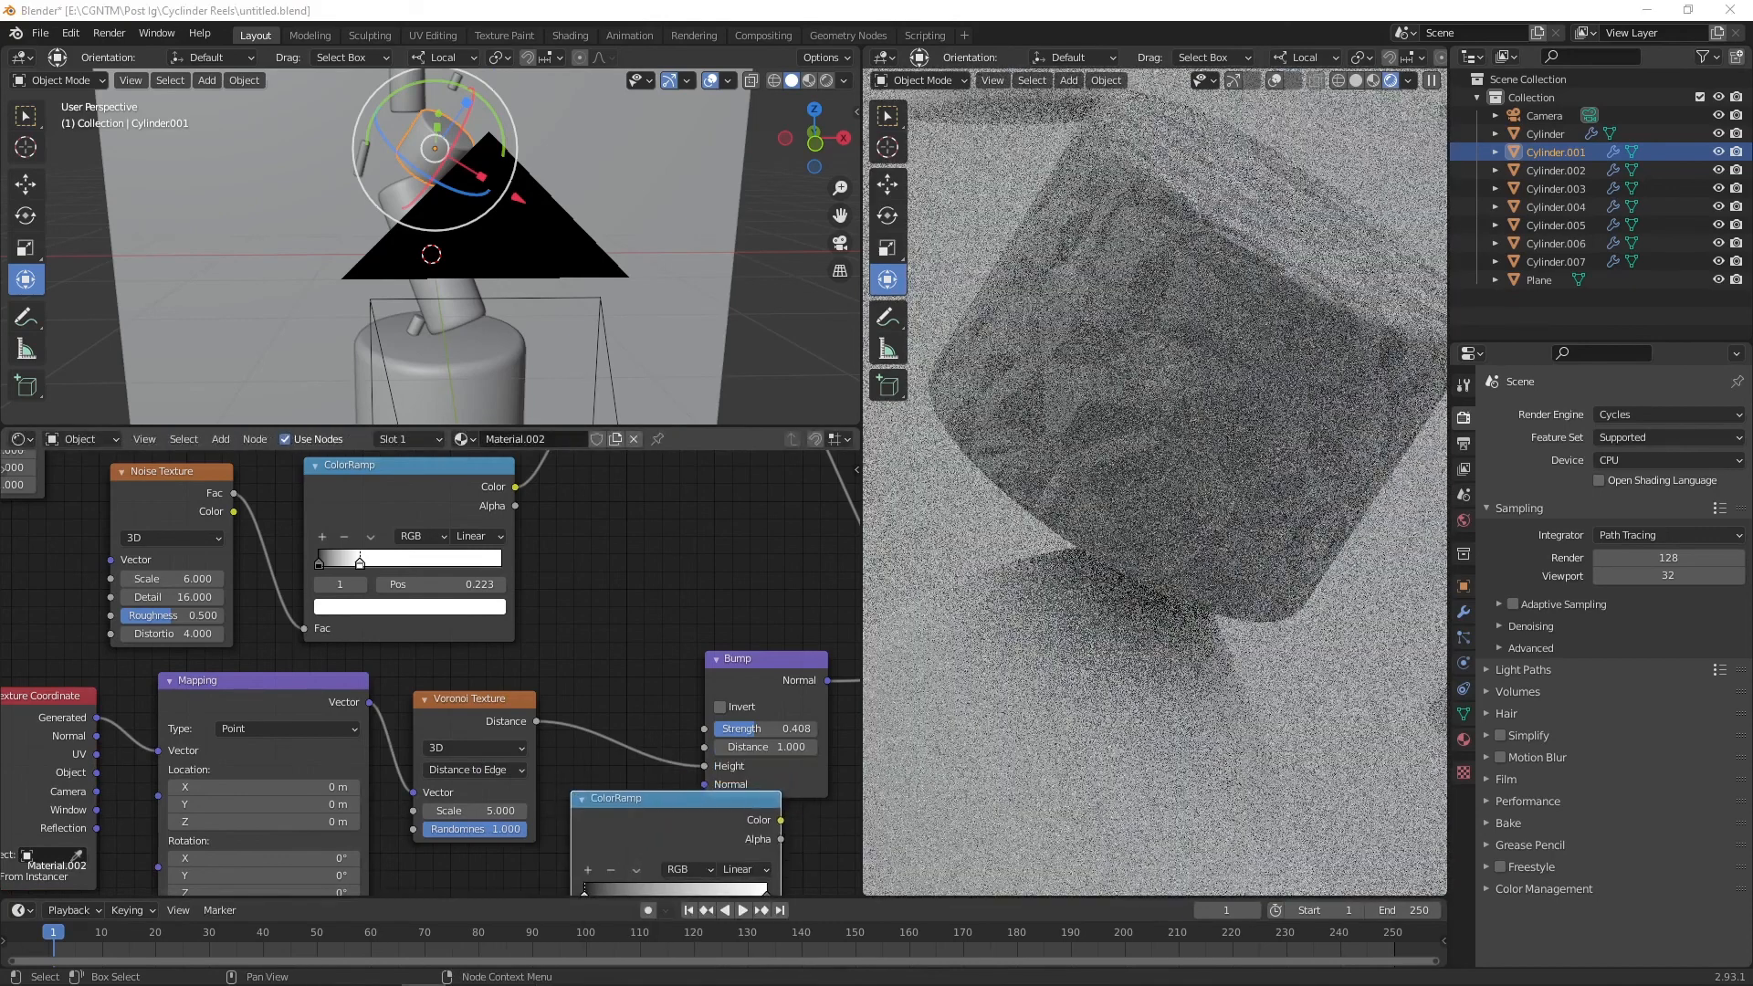
left_click(605, 610)
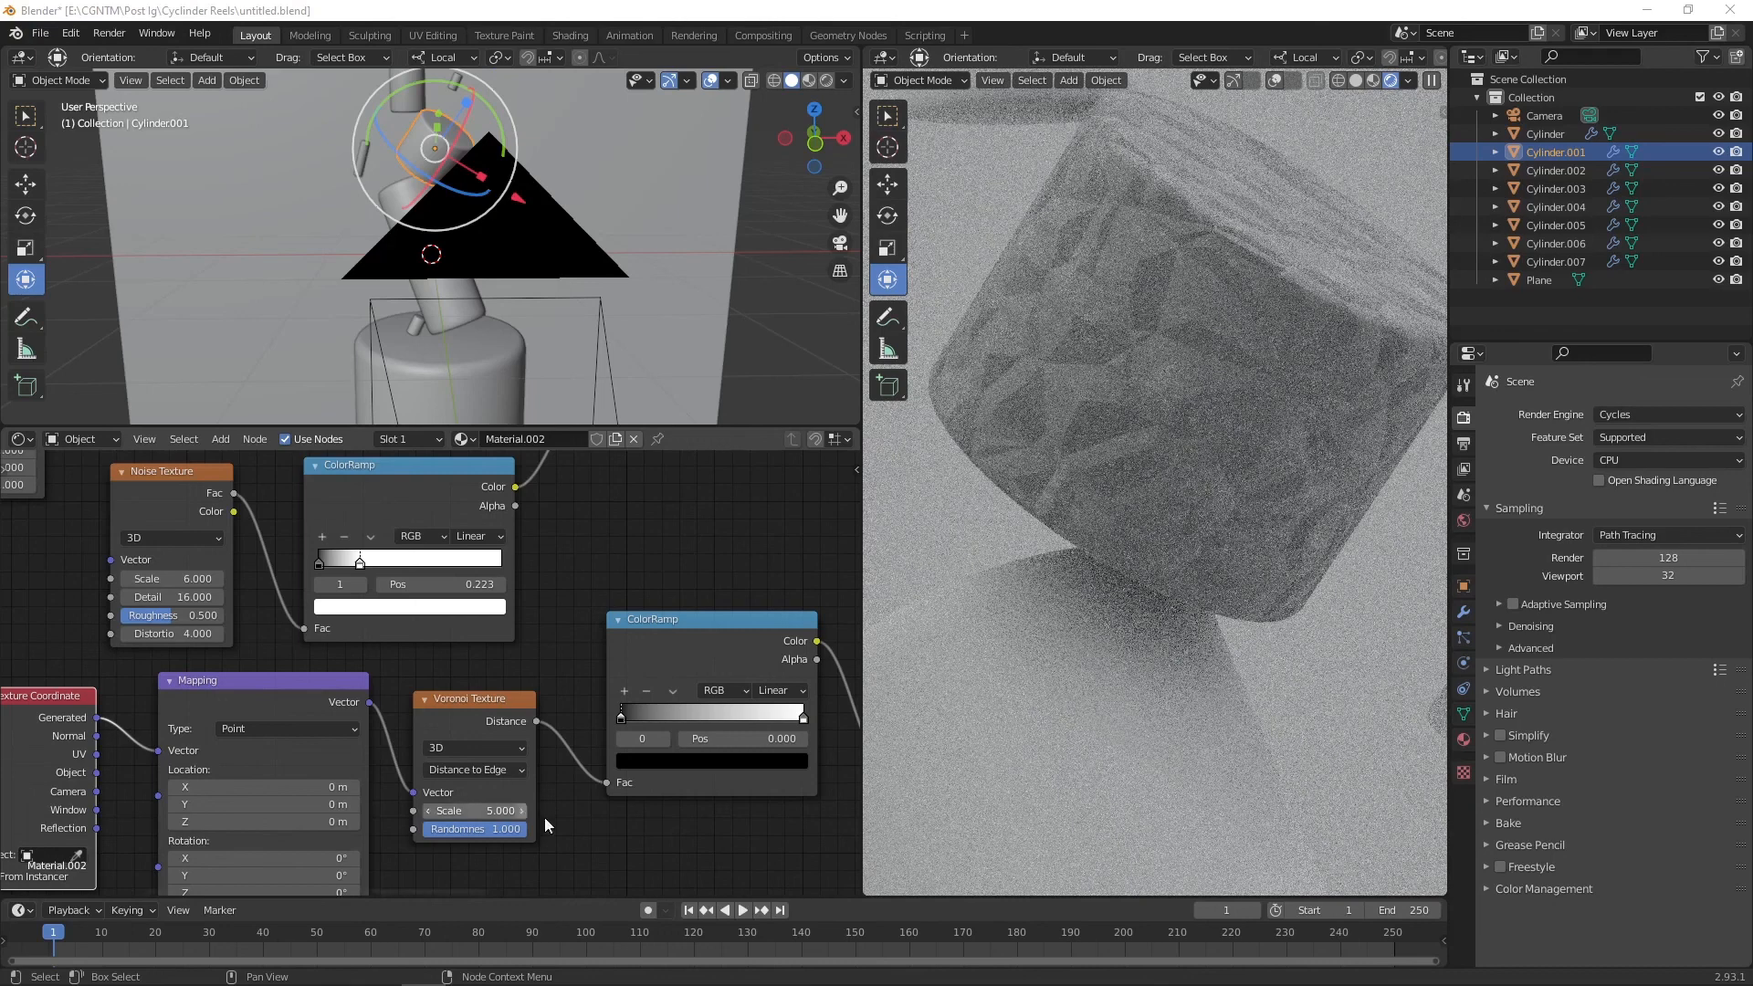
Step: Drag the Voronoi ColorRamp's white stop close to the black one, at about 0.041
mouse_move(806, 726)
left_mouse_down()
mouse_move(766, 723)
mouse_move(791, 734)
left_mouse_up()
left_click_drag(786, 724, 658, 719)
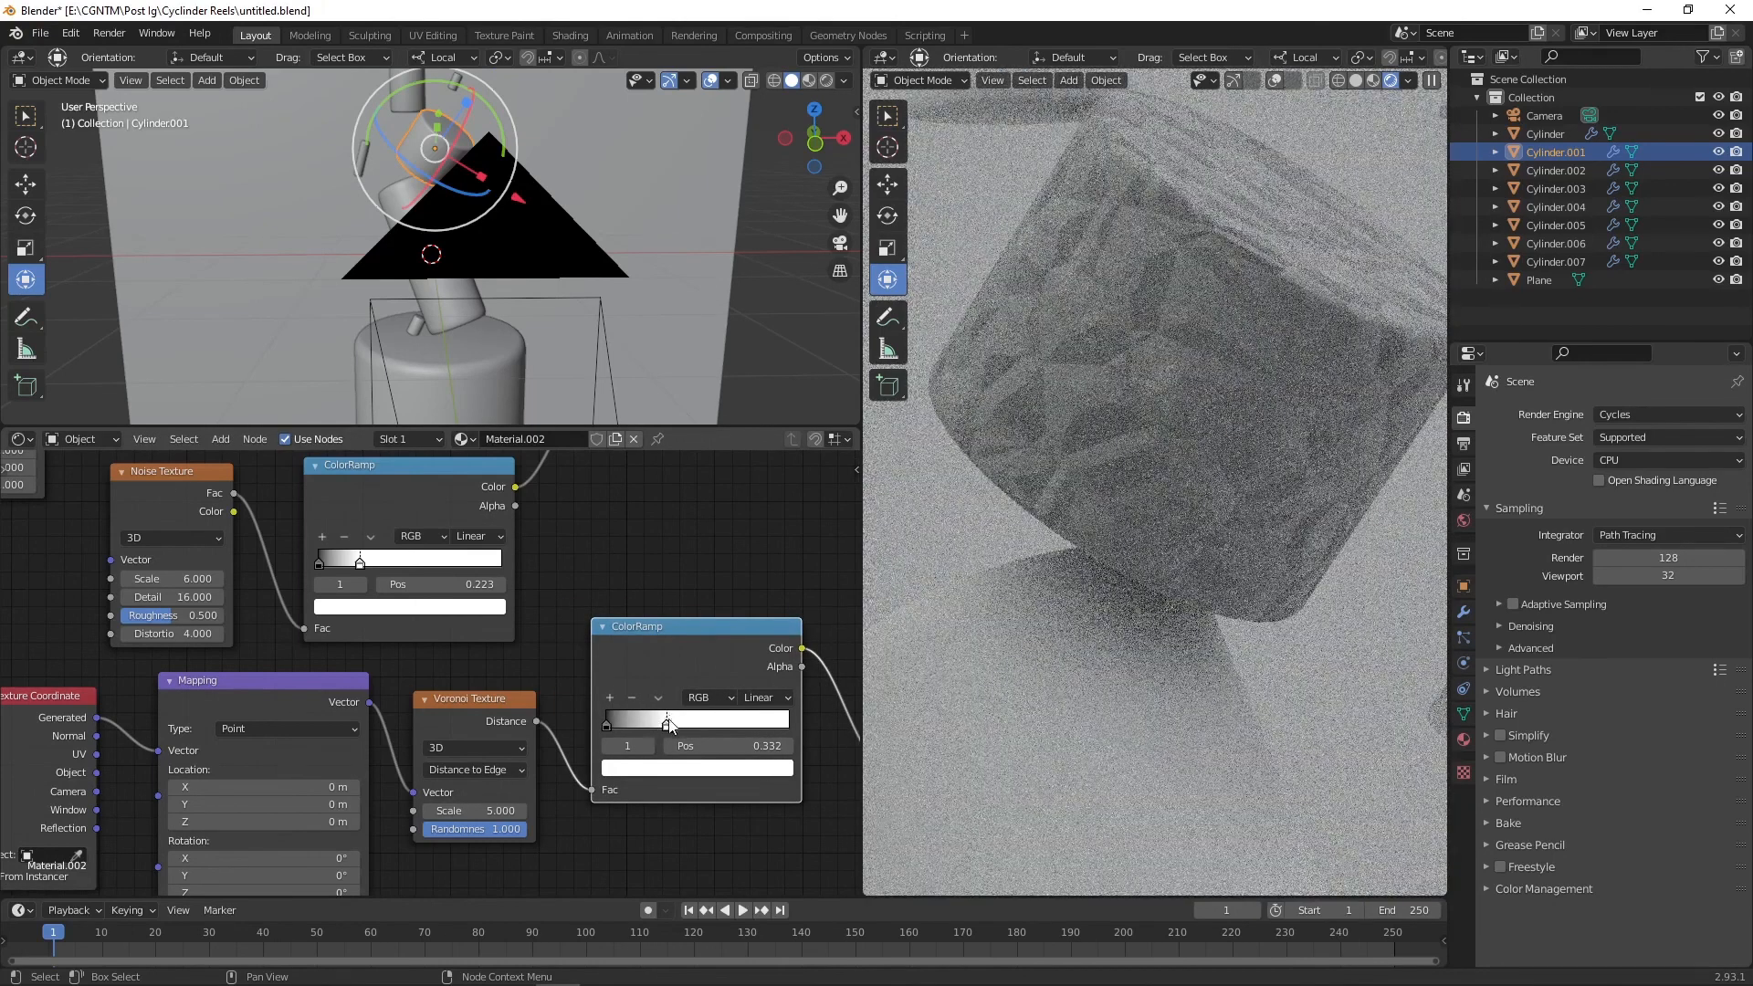
left_click_drag(637, 727, 614, 726)
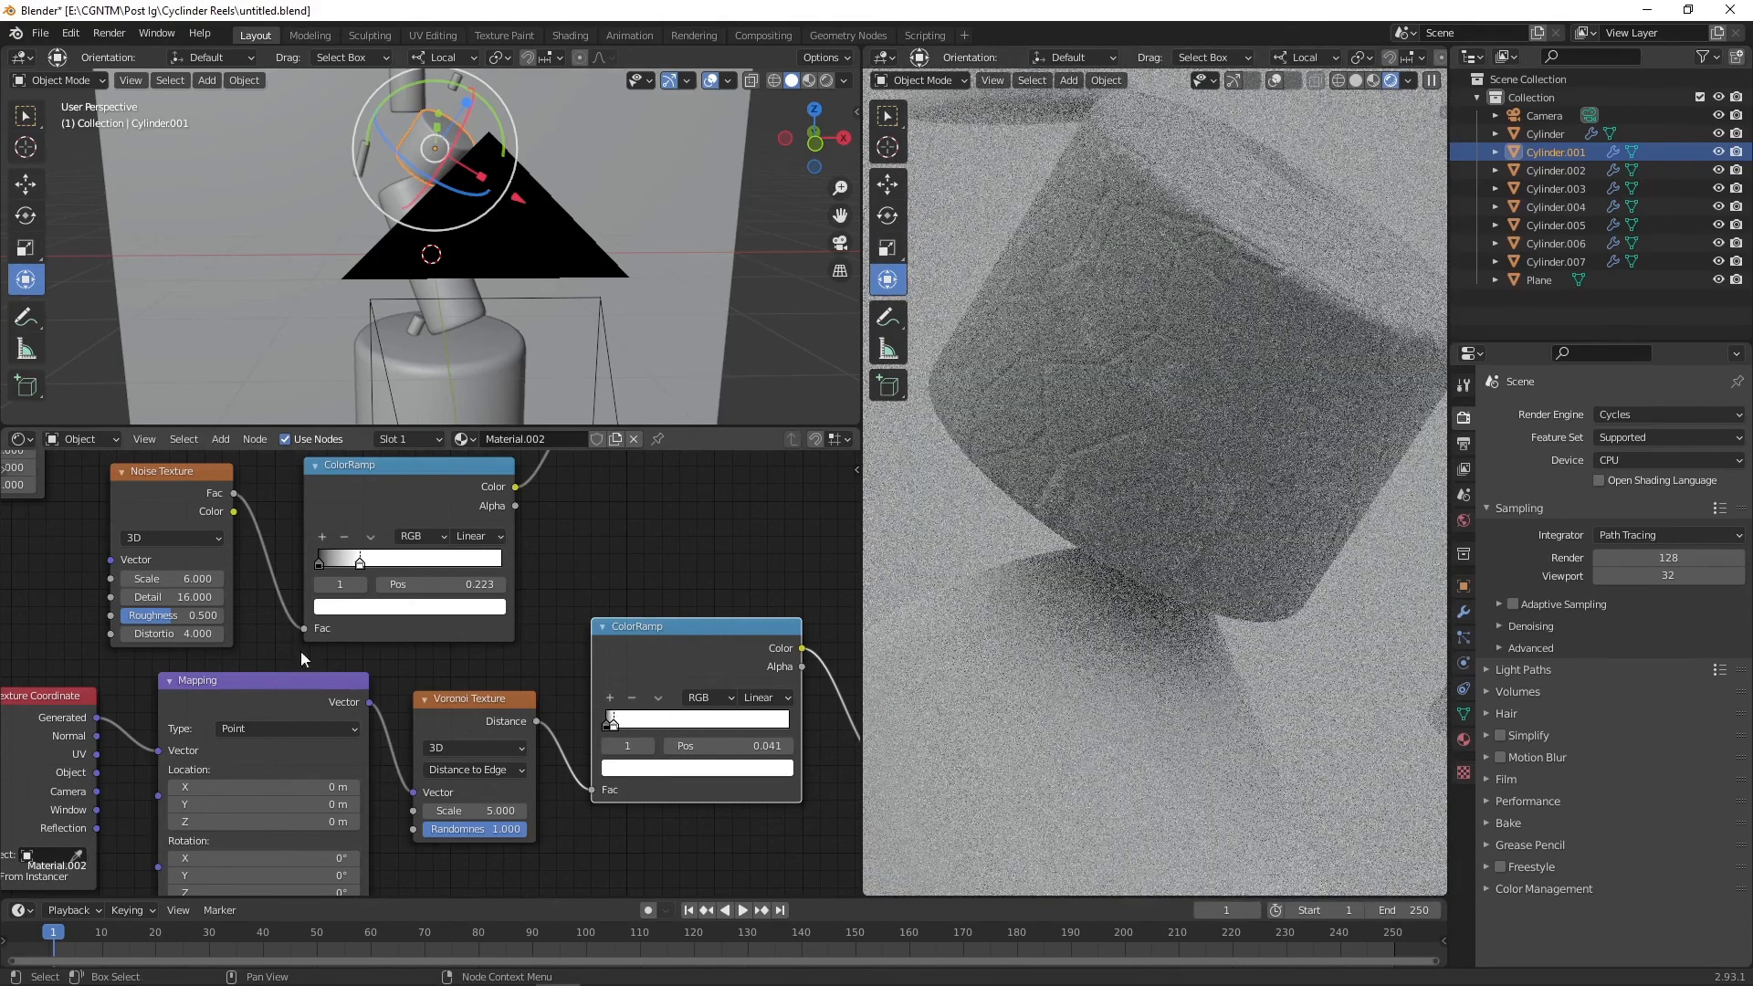
Step: Insert a Noise Texture between the Voronoi's Texture Coordinate and Mapping nodes and increase its detail
scroll(299, 650, "down", 3)
middle_click_drag(331, 680, 528, 604)
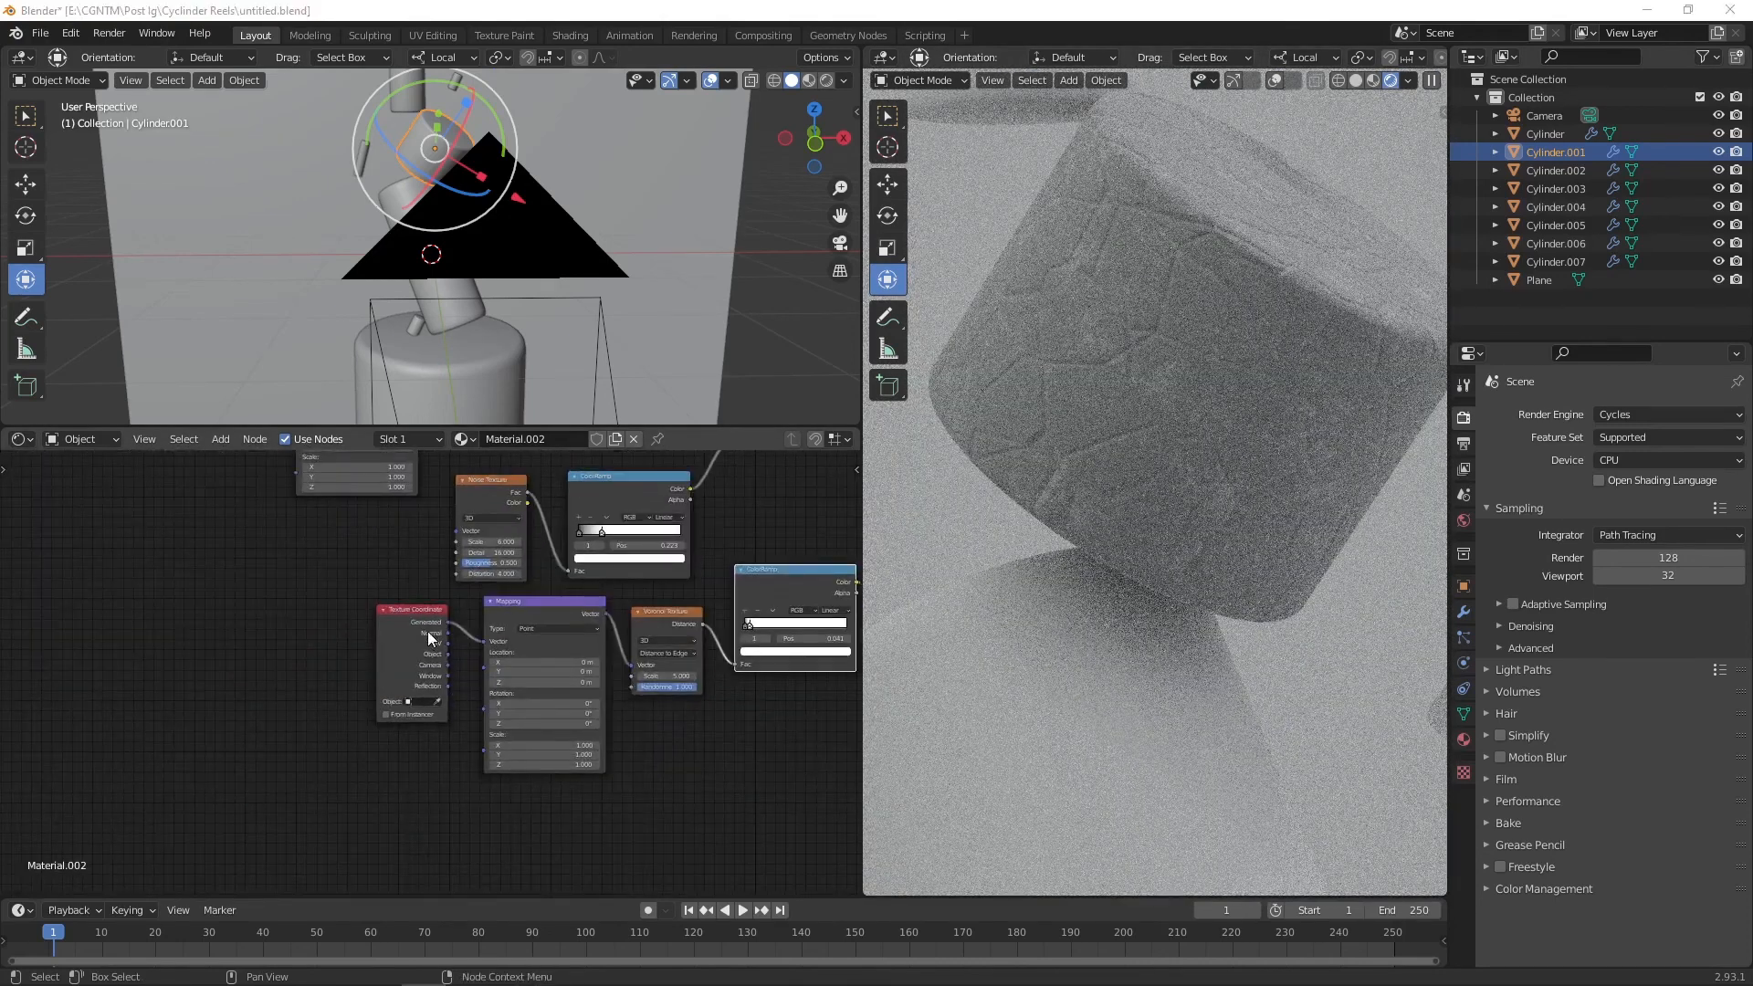
left_click_drag(400, 621, 231, 639)
left_click_drag(533, 615, 376, 651)
key("shift+a")
left_click(473, 700)
type("noise")
key("Down")
key("Return")
left_click(473, 699)
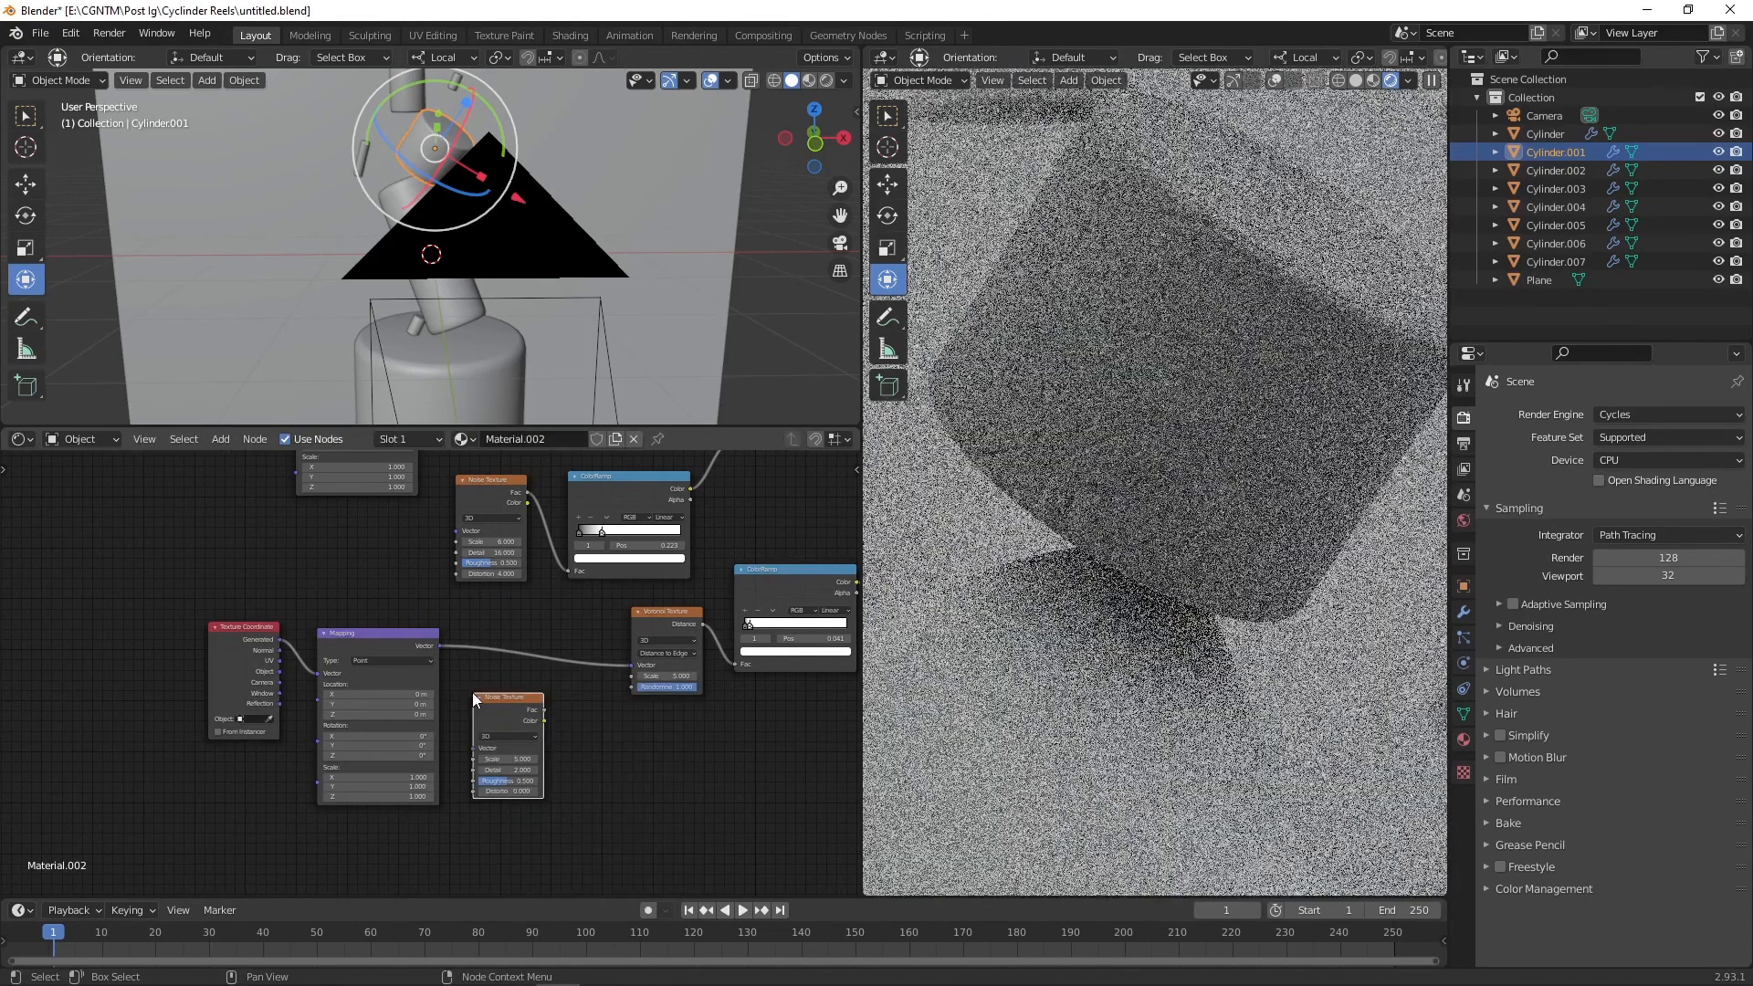
left_click_drag(475, 700, 315, 683)
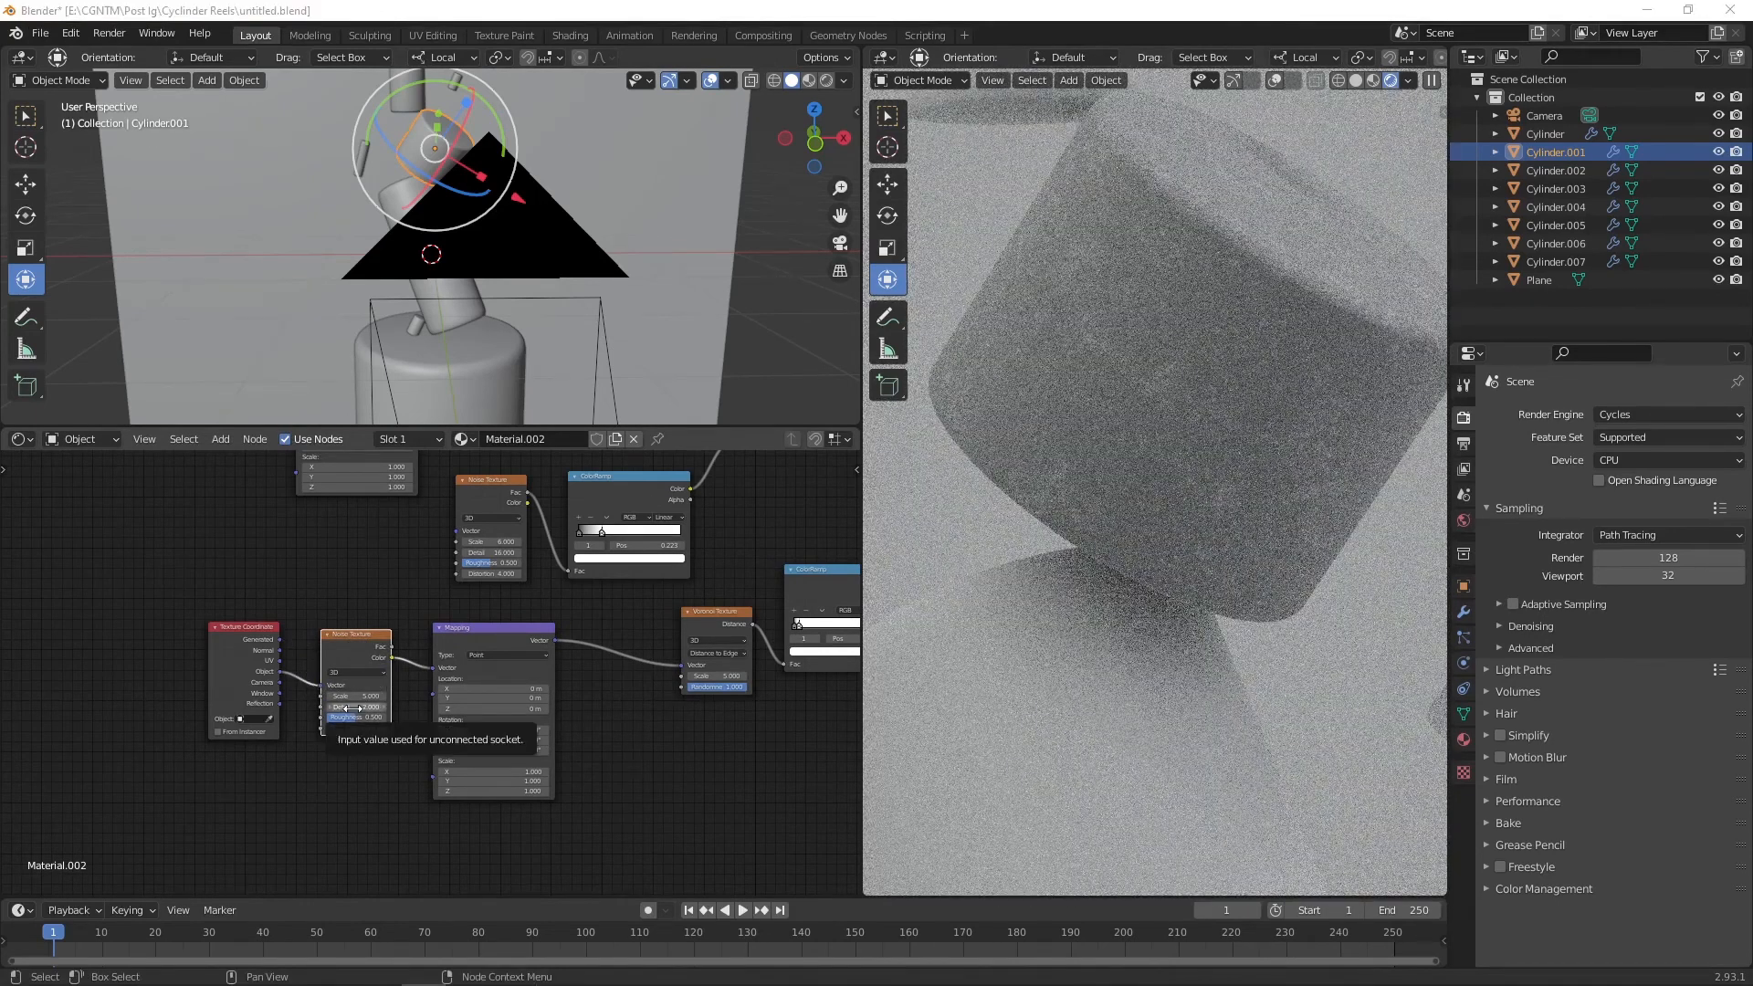
left_click_drag(352, 708, 767, 709)
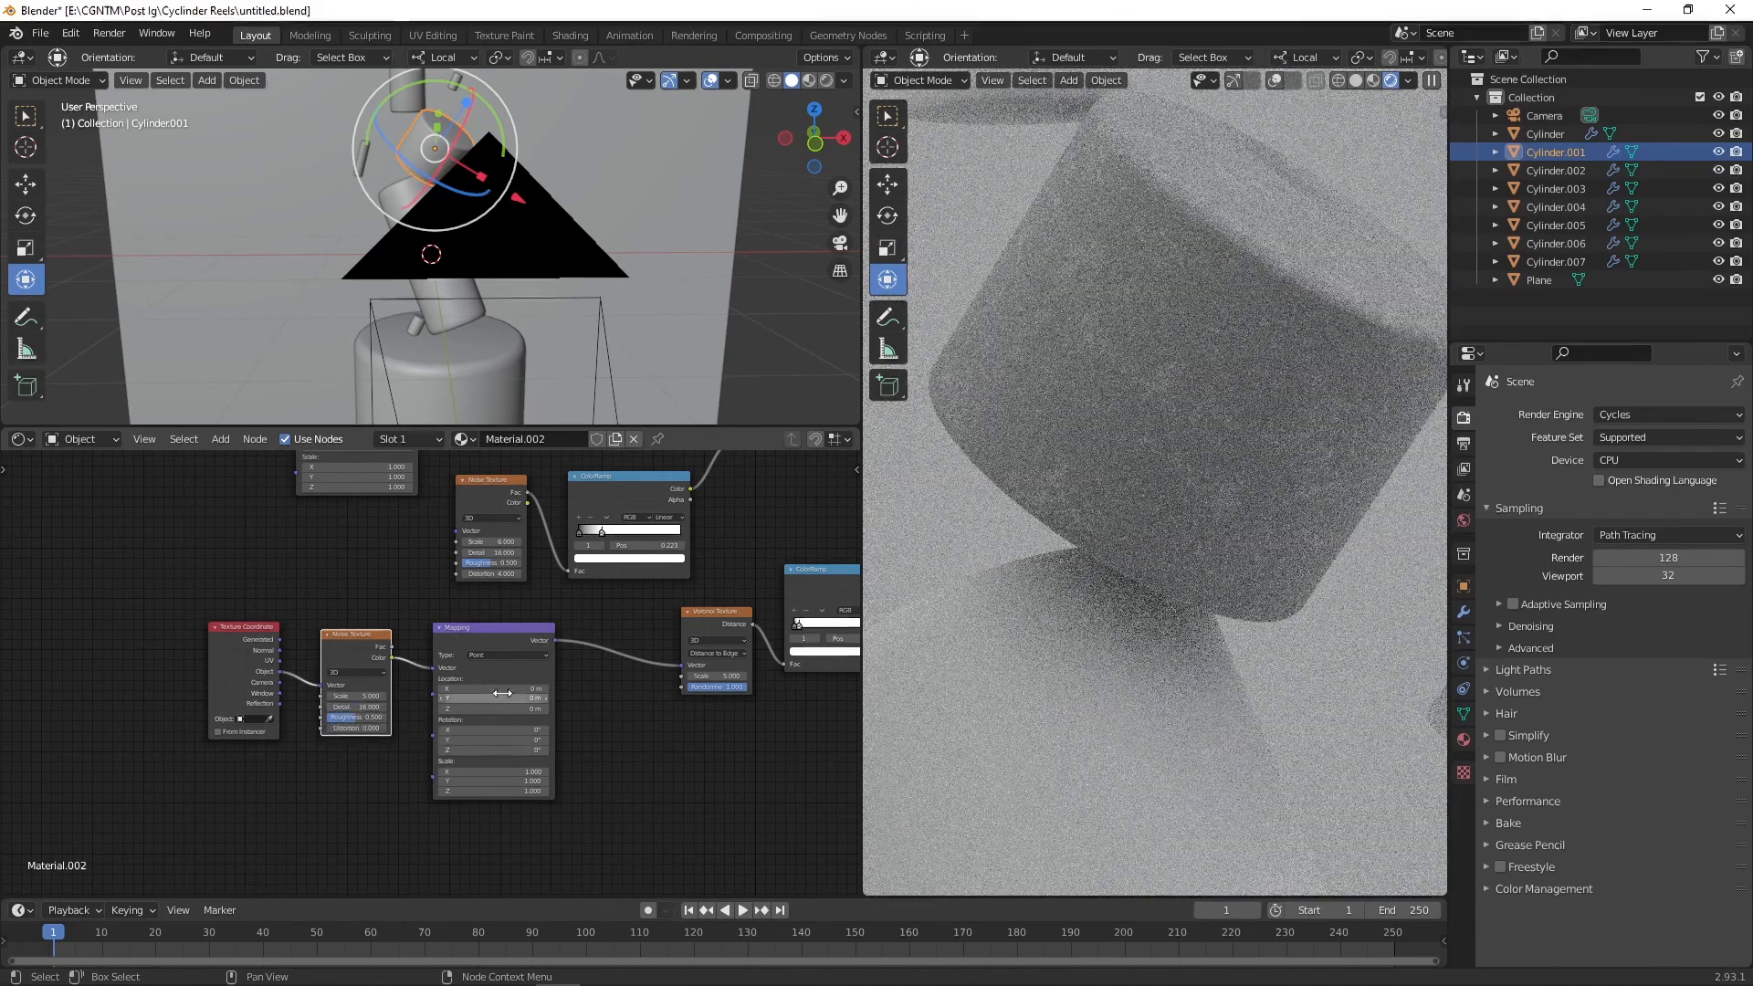
Step: Insert a Mix node between the Noise Texture and the Mapping node and set its factor to 0.5
key("shift+a")
type("mix")
key("Return")
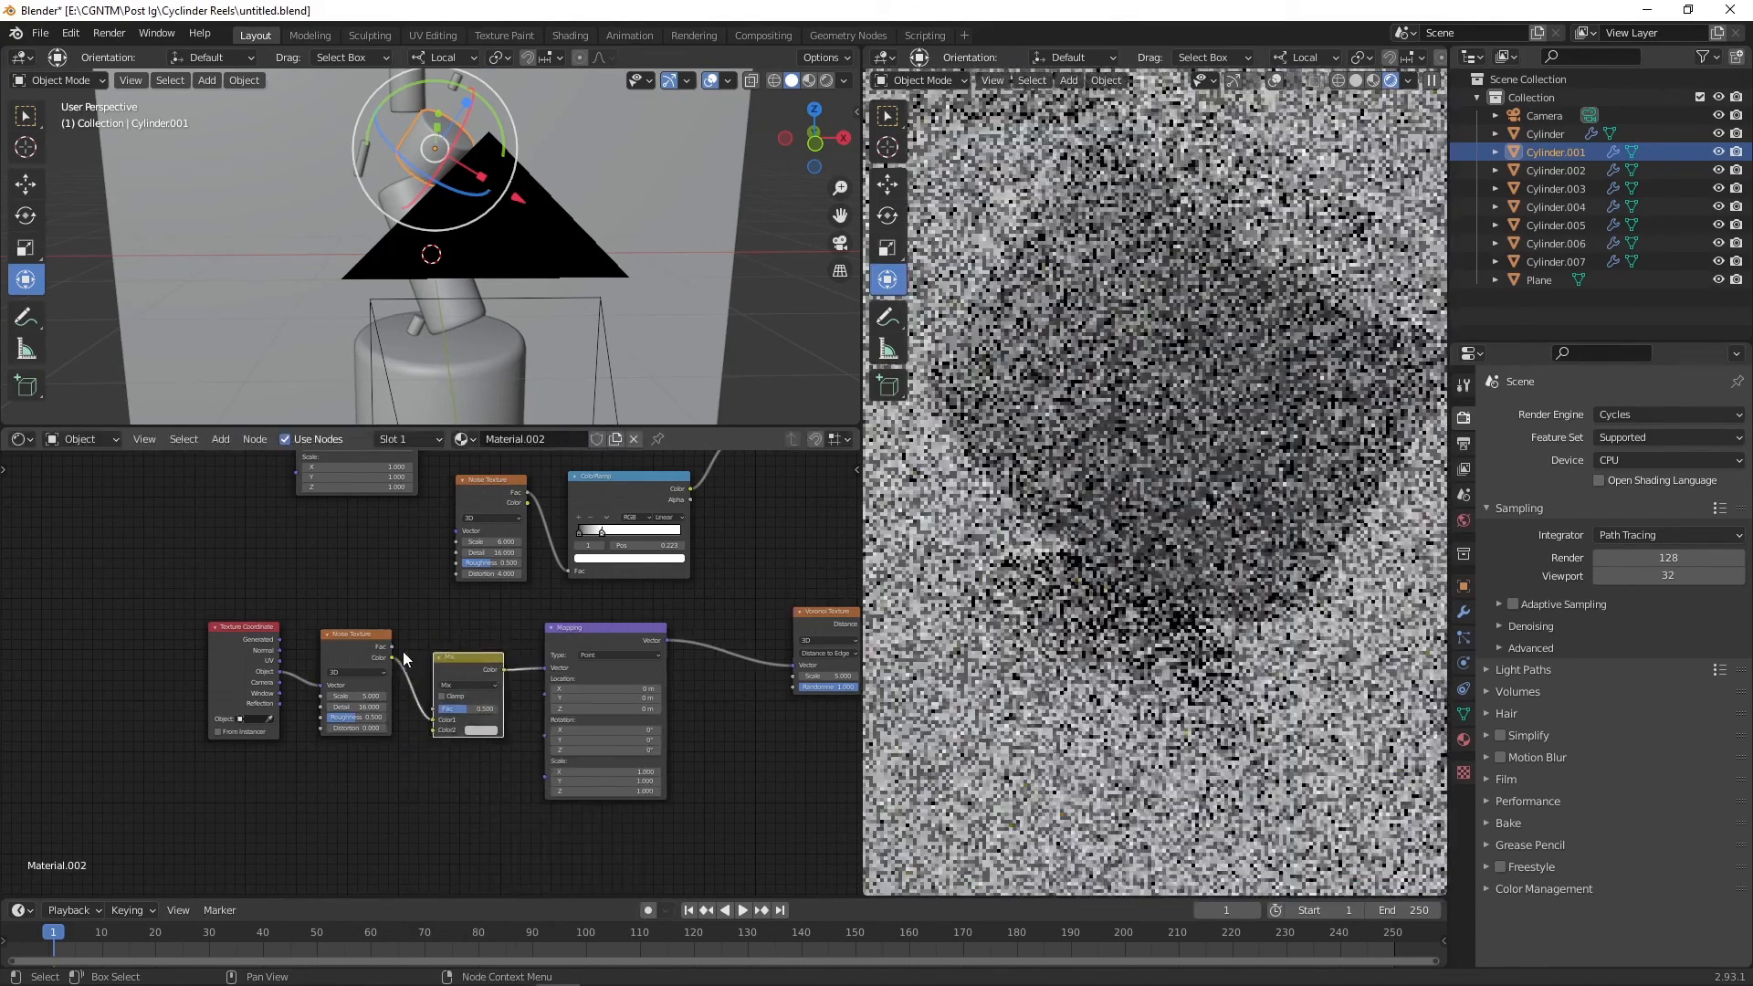
left_click(430, 737)
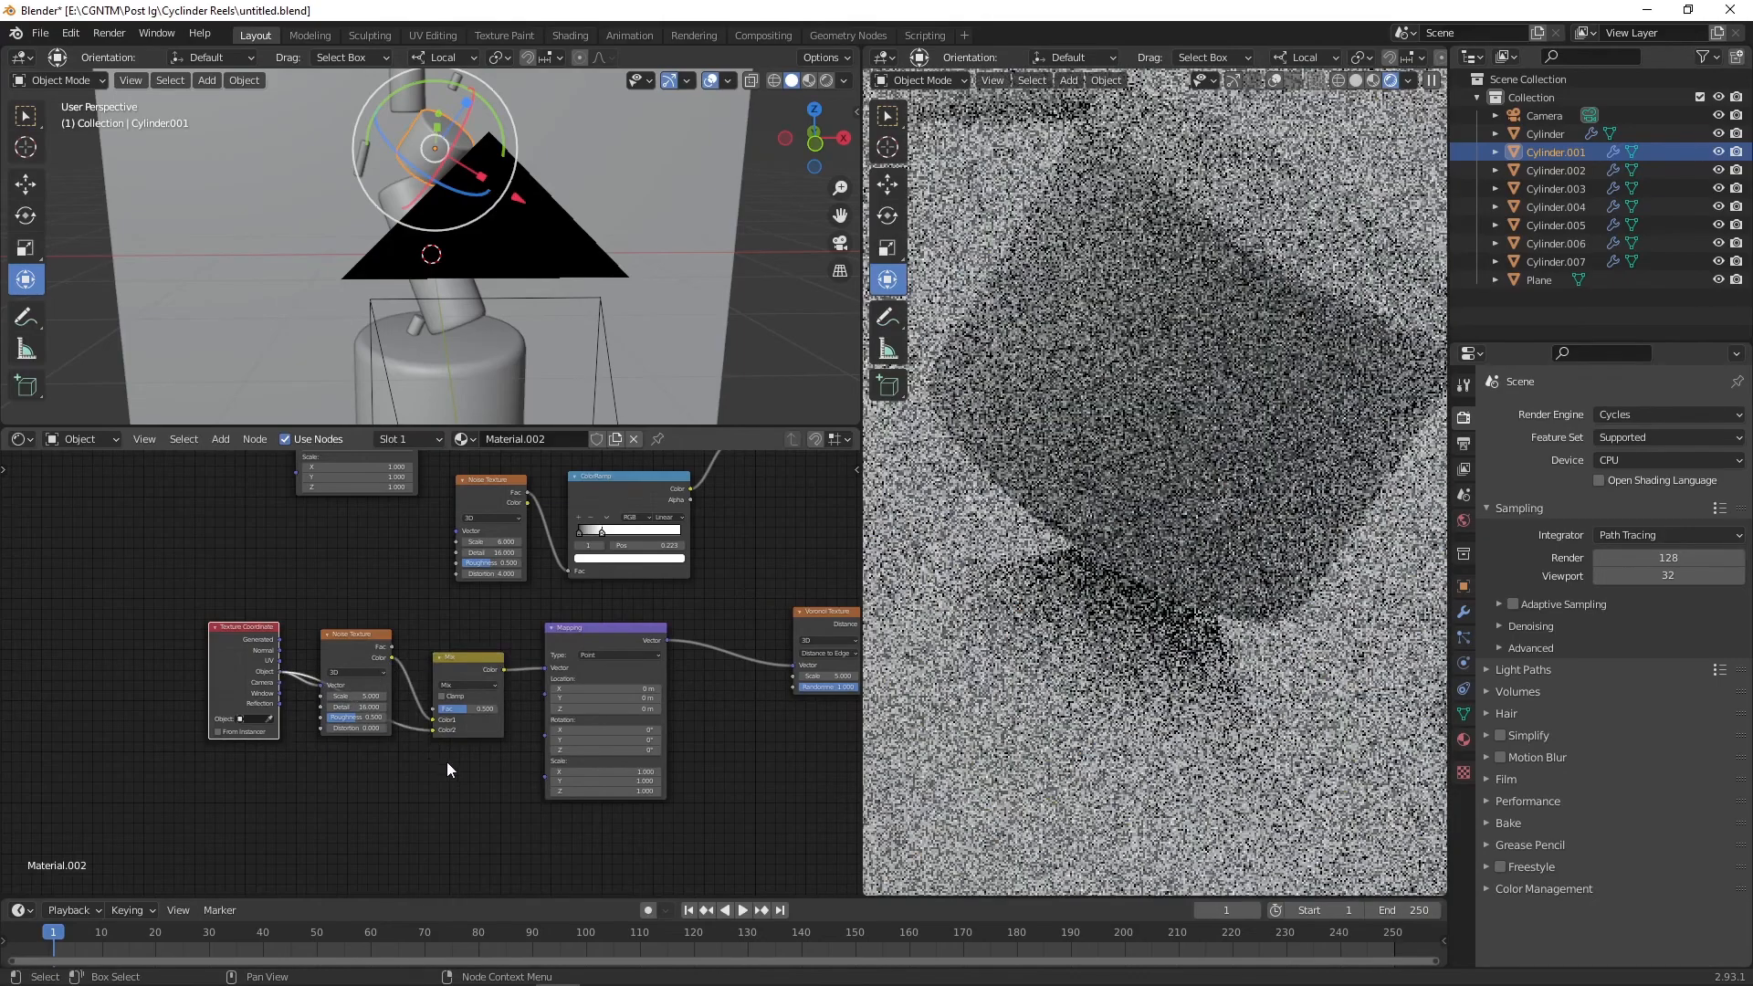
left_click_drag(466, 709, 499, 708)
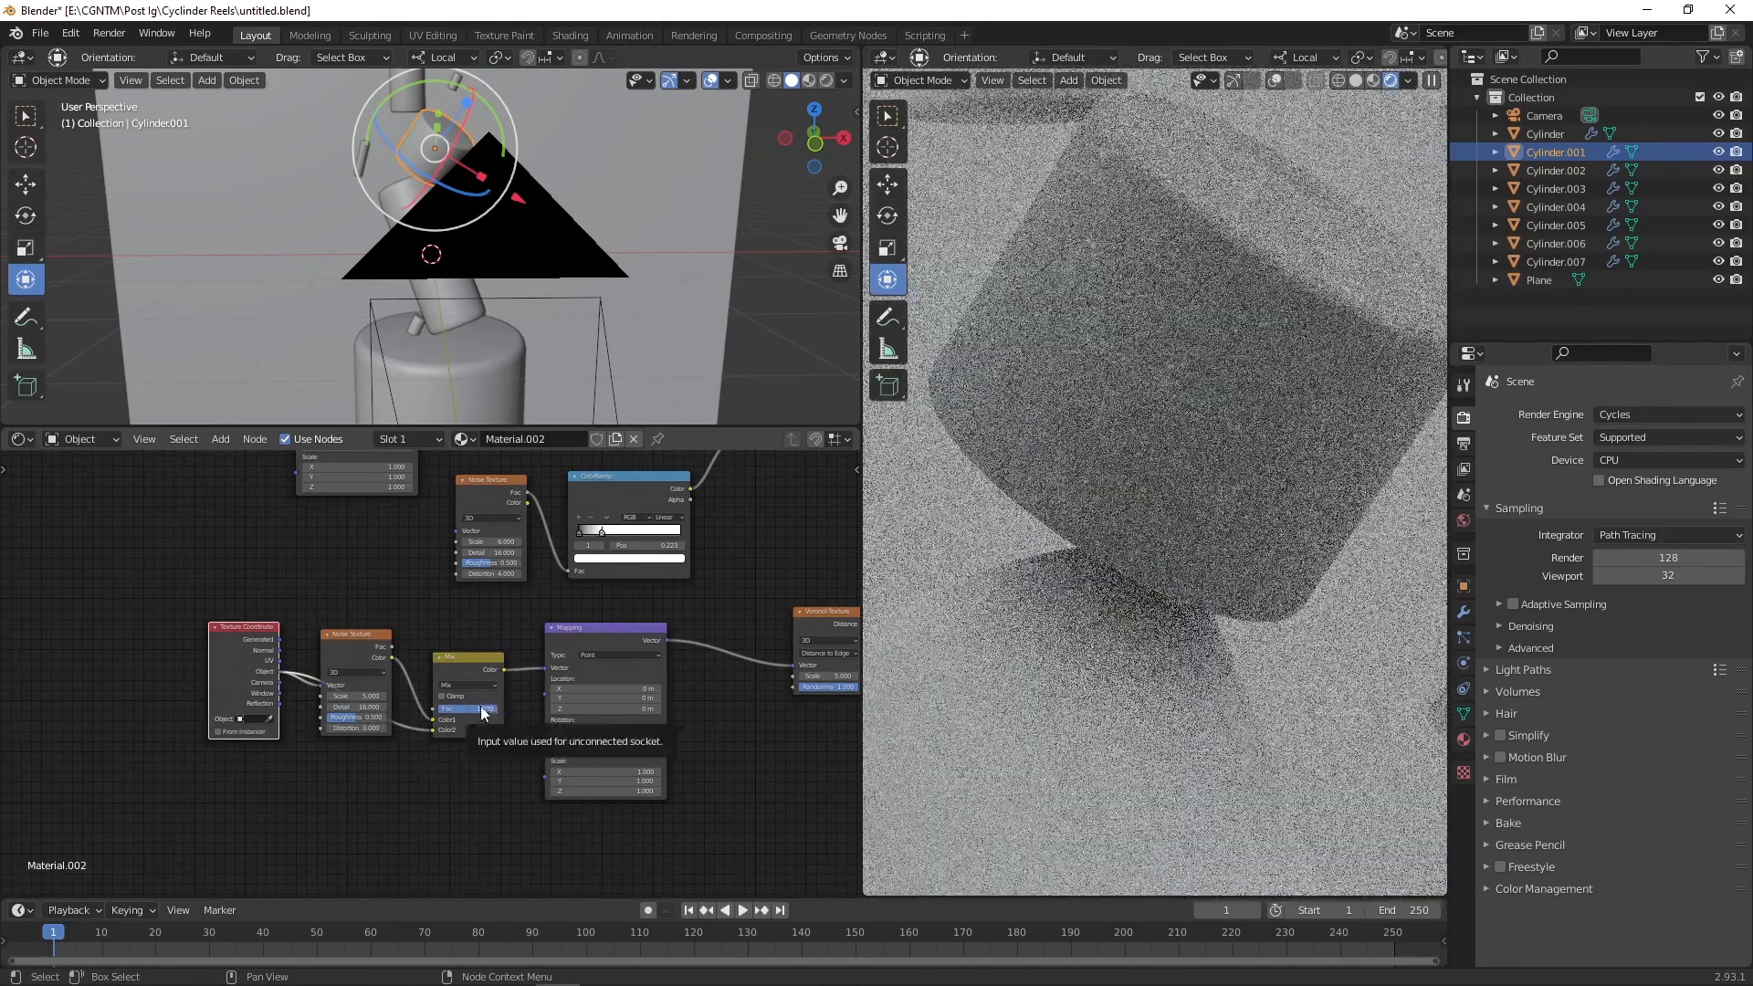
left_click(484, 709)
type("0.5")
key("Return")
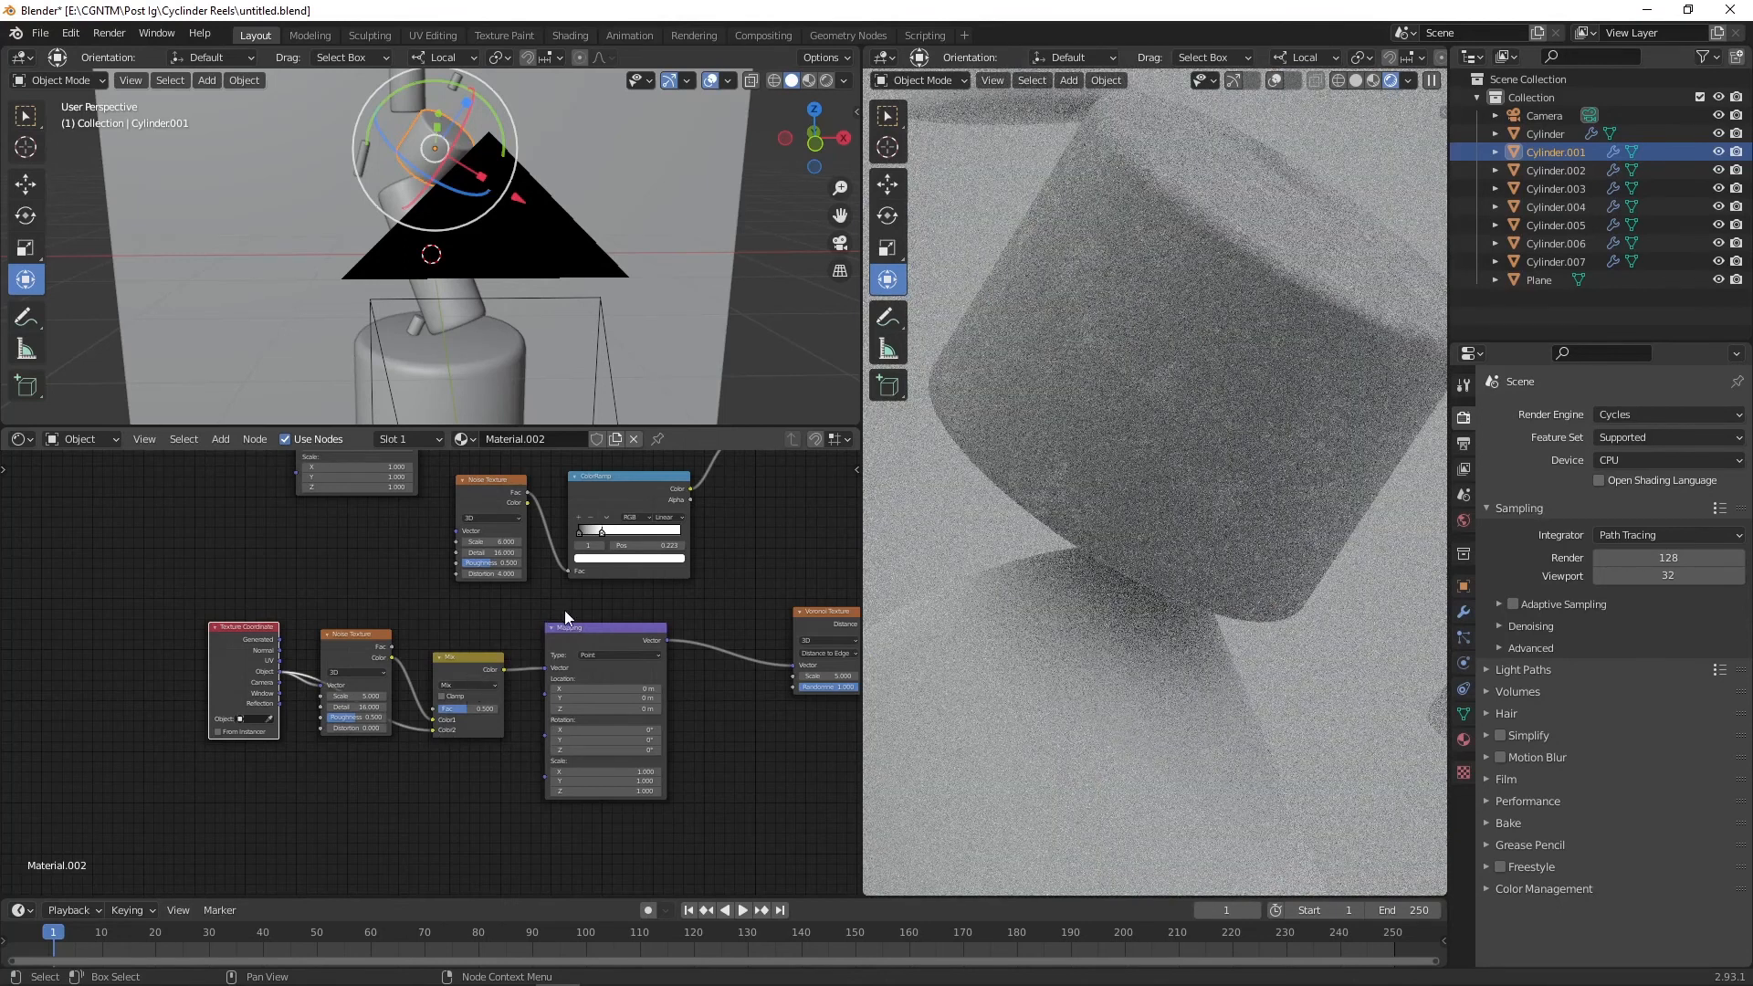
Step: Switch the render engine to Eevee
left_click(1634, 415)
left_click(1621, 436)
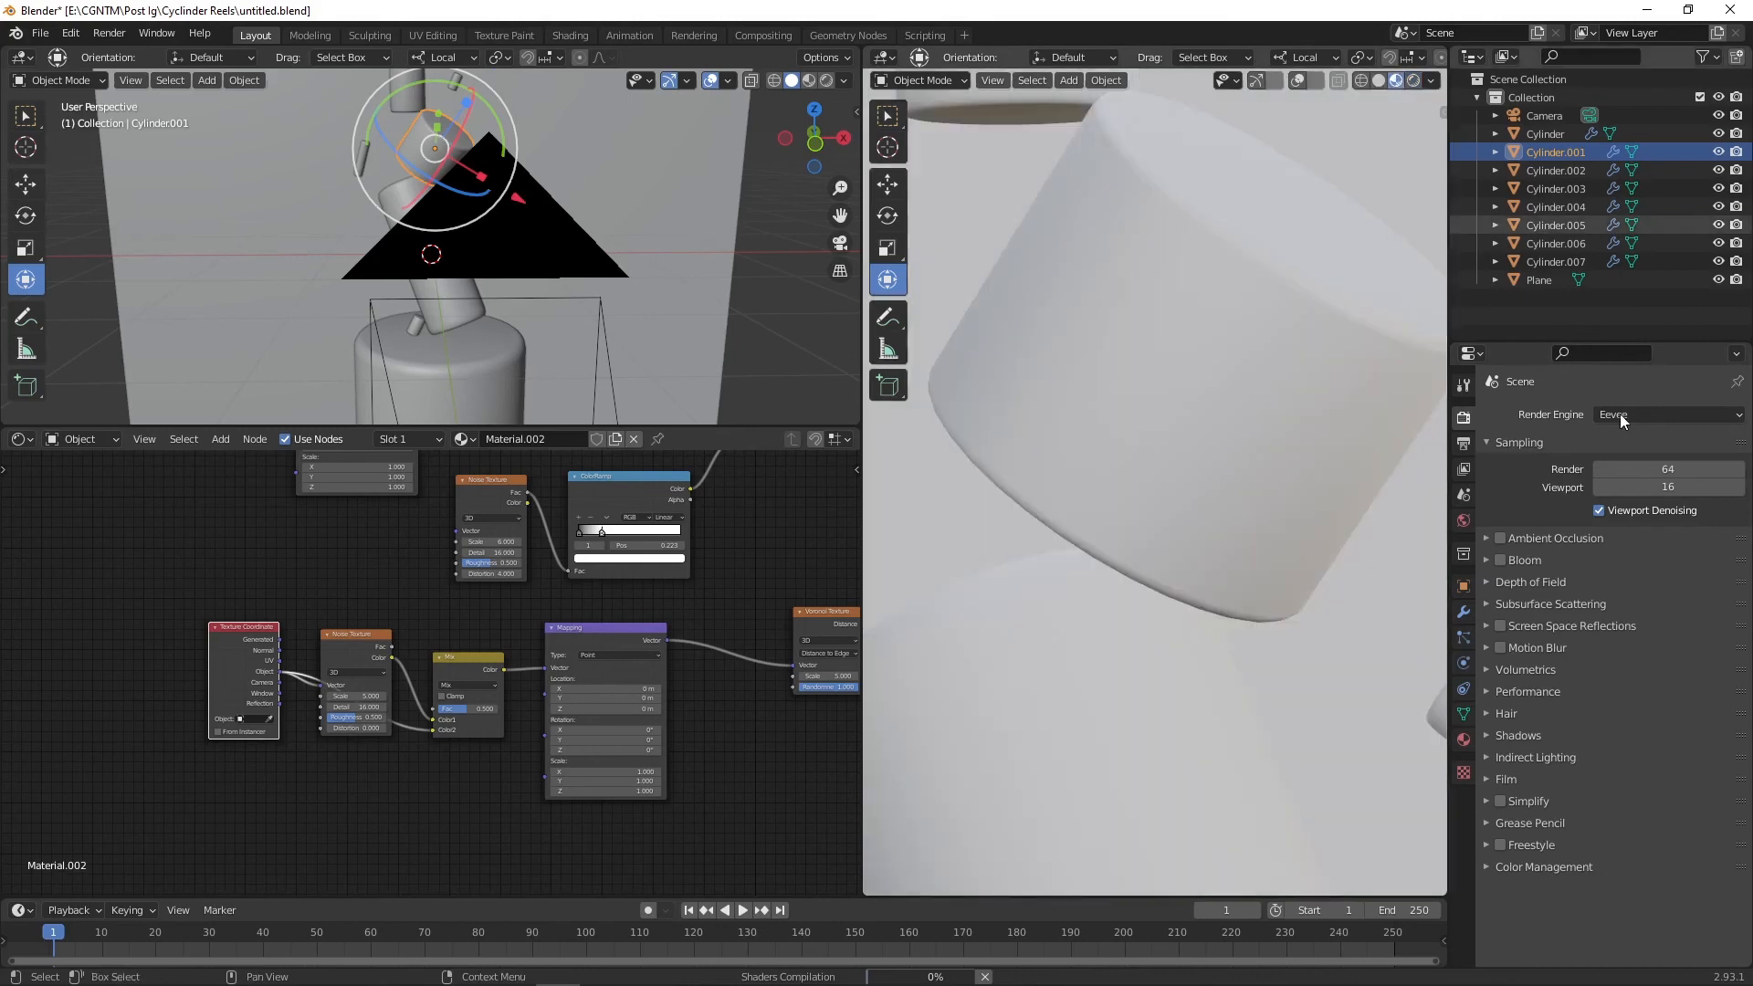
left_click(1619, 414)
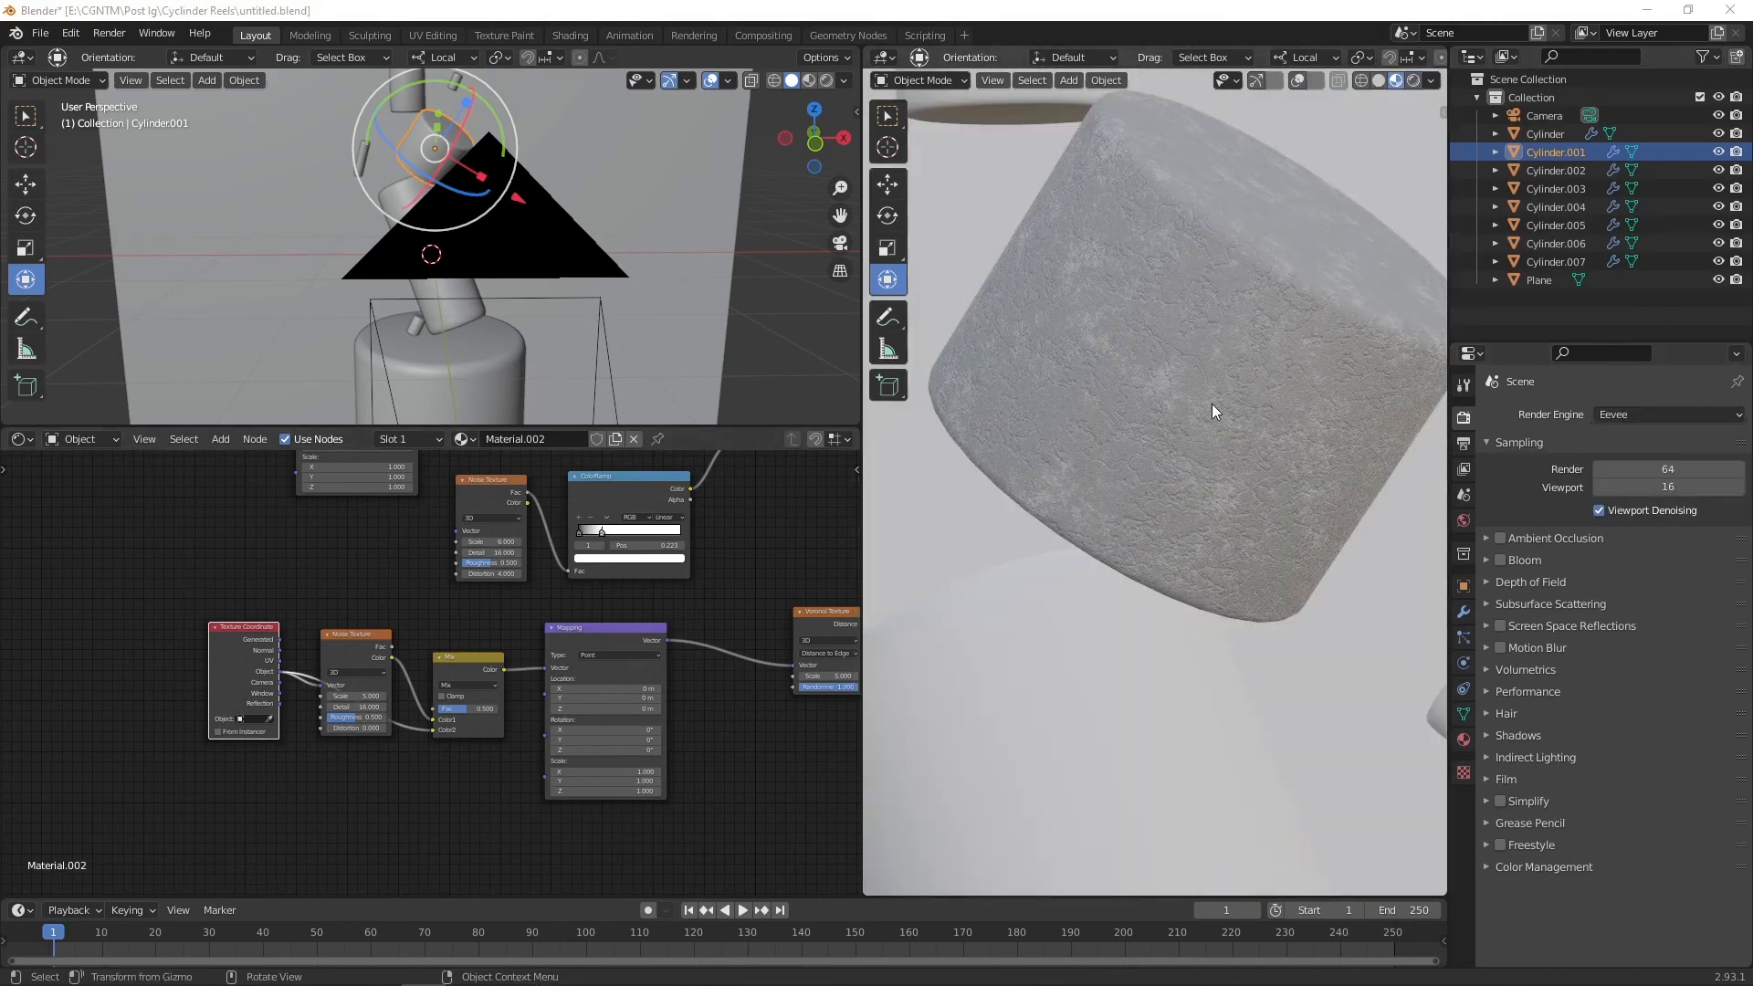
Step: Adjust the Mix node's factor to about 0.467
scroll(1213, 403, "up", 4)
mouse_move(466, 708)
left_mouse_down()
mouse_move(481, 708)
mouse_move(465, 708)
left_mouse_up()
scroll(1153, 489, "down", 5)
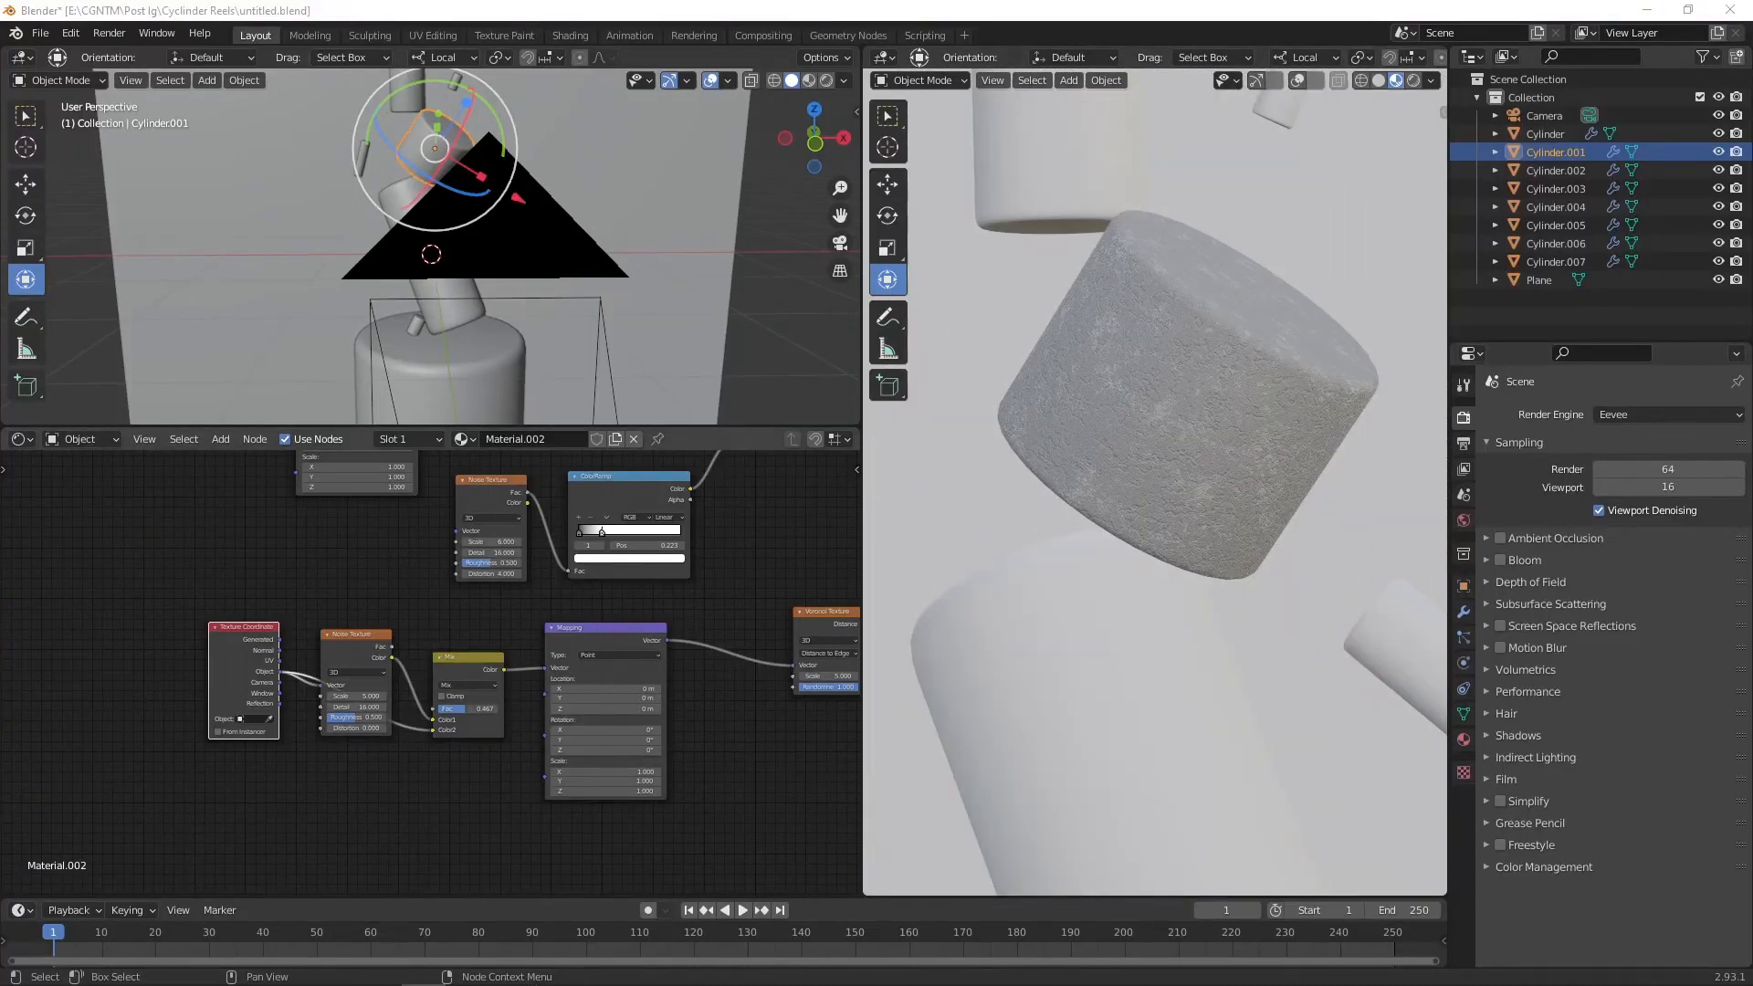
Step: Move the Voronoi ColorRamp's white stop to about 0.091
scroll(690, 587, "down", 3)
middle_click_drag(690, 587, 429, 616)
scroll(639, 586, "up", 8)
scroll(1174, 460, "up", 5)
middle_click_drag(785, 553, 581, 573)
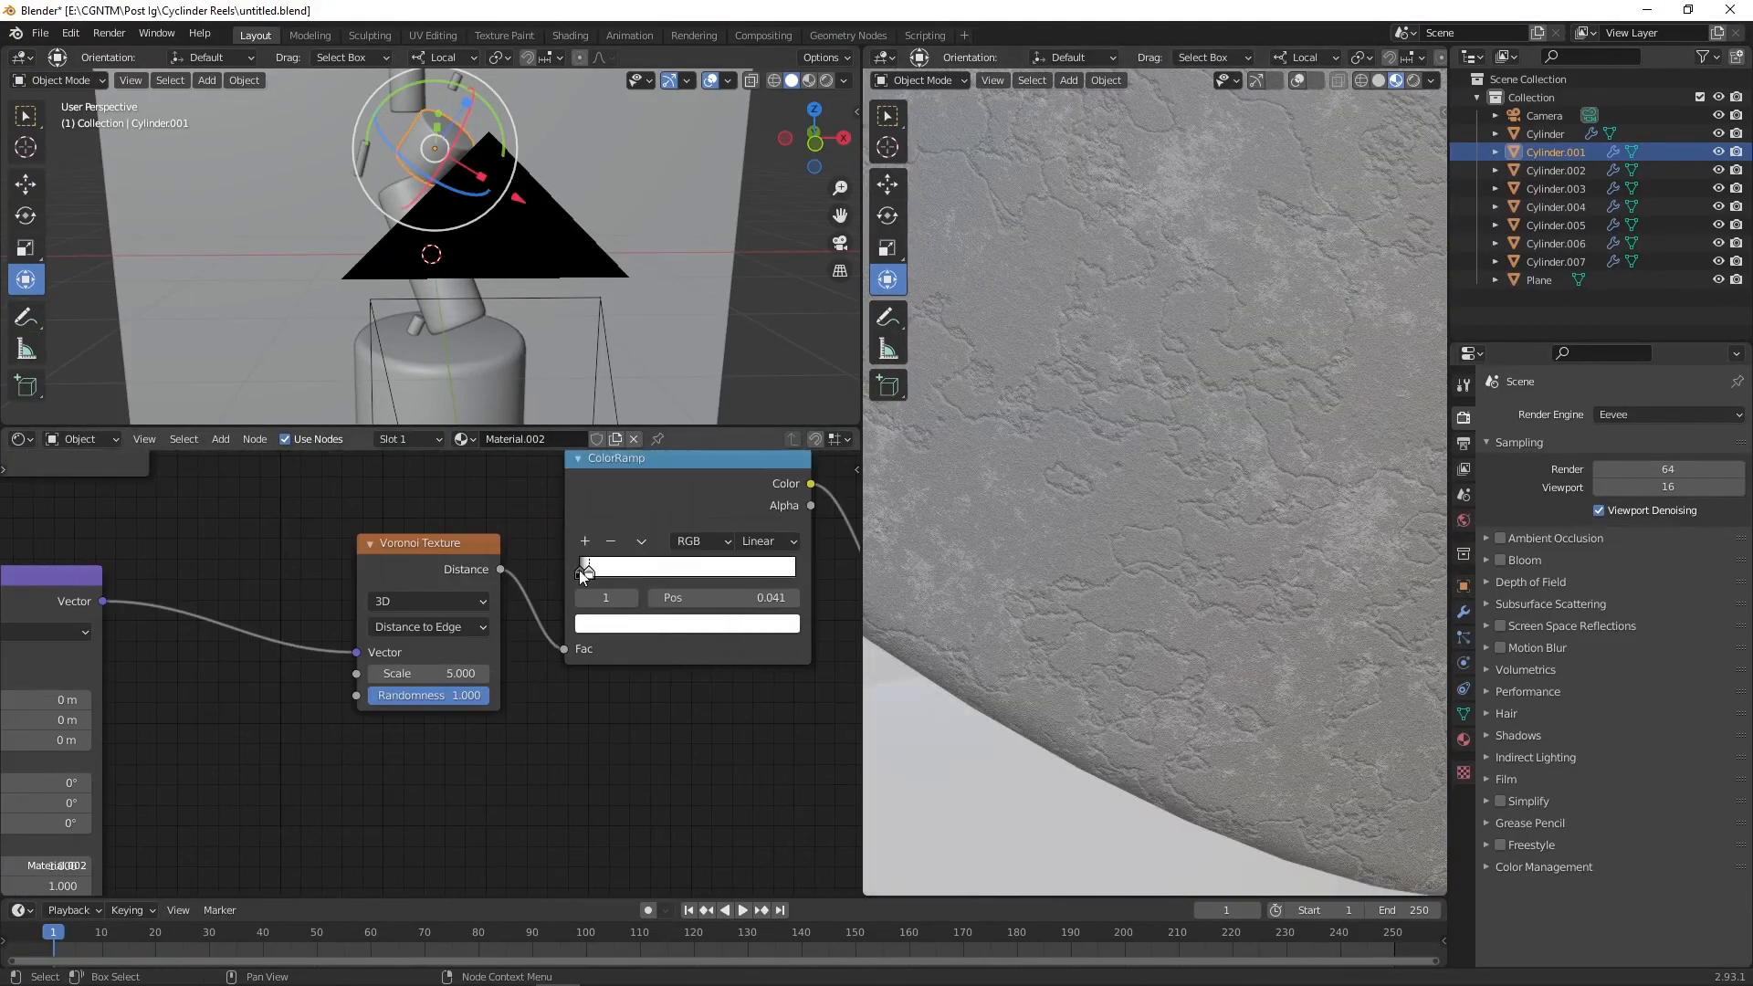
scroll(658, 522, "up", 2)
mouse_move(657, 525)
left_mouse_down()
mouse_move(731, 525)
mouse_move(661, 539)
left_mouse_up()
scroll(1131, 476, "down", 5)
scroll(759, 498, "up", 4)
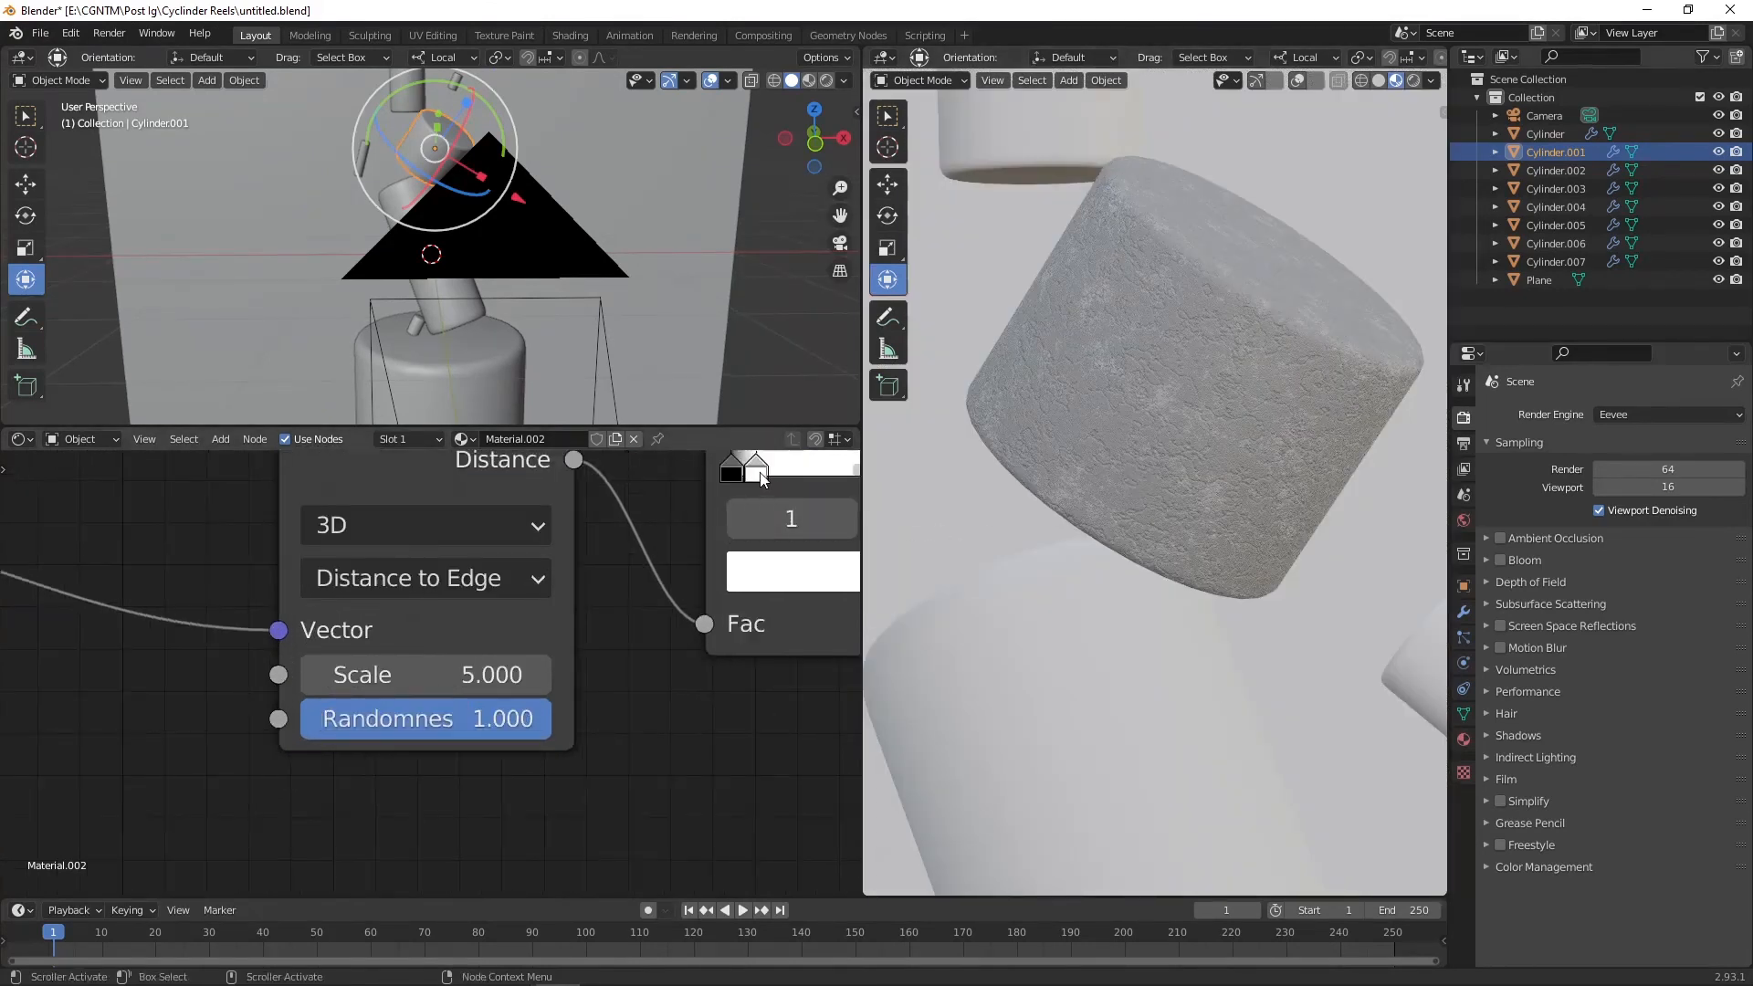
left_click_drag(759, 473, 774, 473)
Step: Inspect the textured cylinder in the viewport from several angles and through the camera
scroll(1210, 462, "down", 8)
middle_click_drag(1210, 462, 1176, 515)
scroll(1175, 439, "up", 6)
middle_click_drag(1172, 265, 1110, 400)
scroll(1164, 350, "up", 5)
scroll(1186, 326, "down", 4)
key("KP_0")
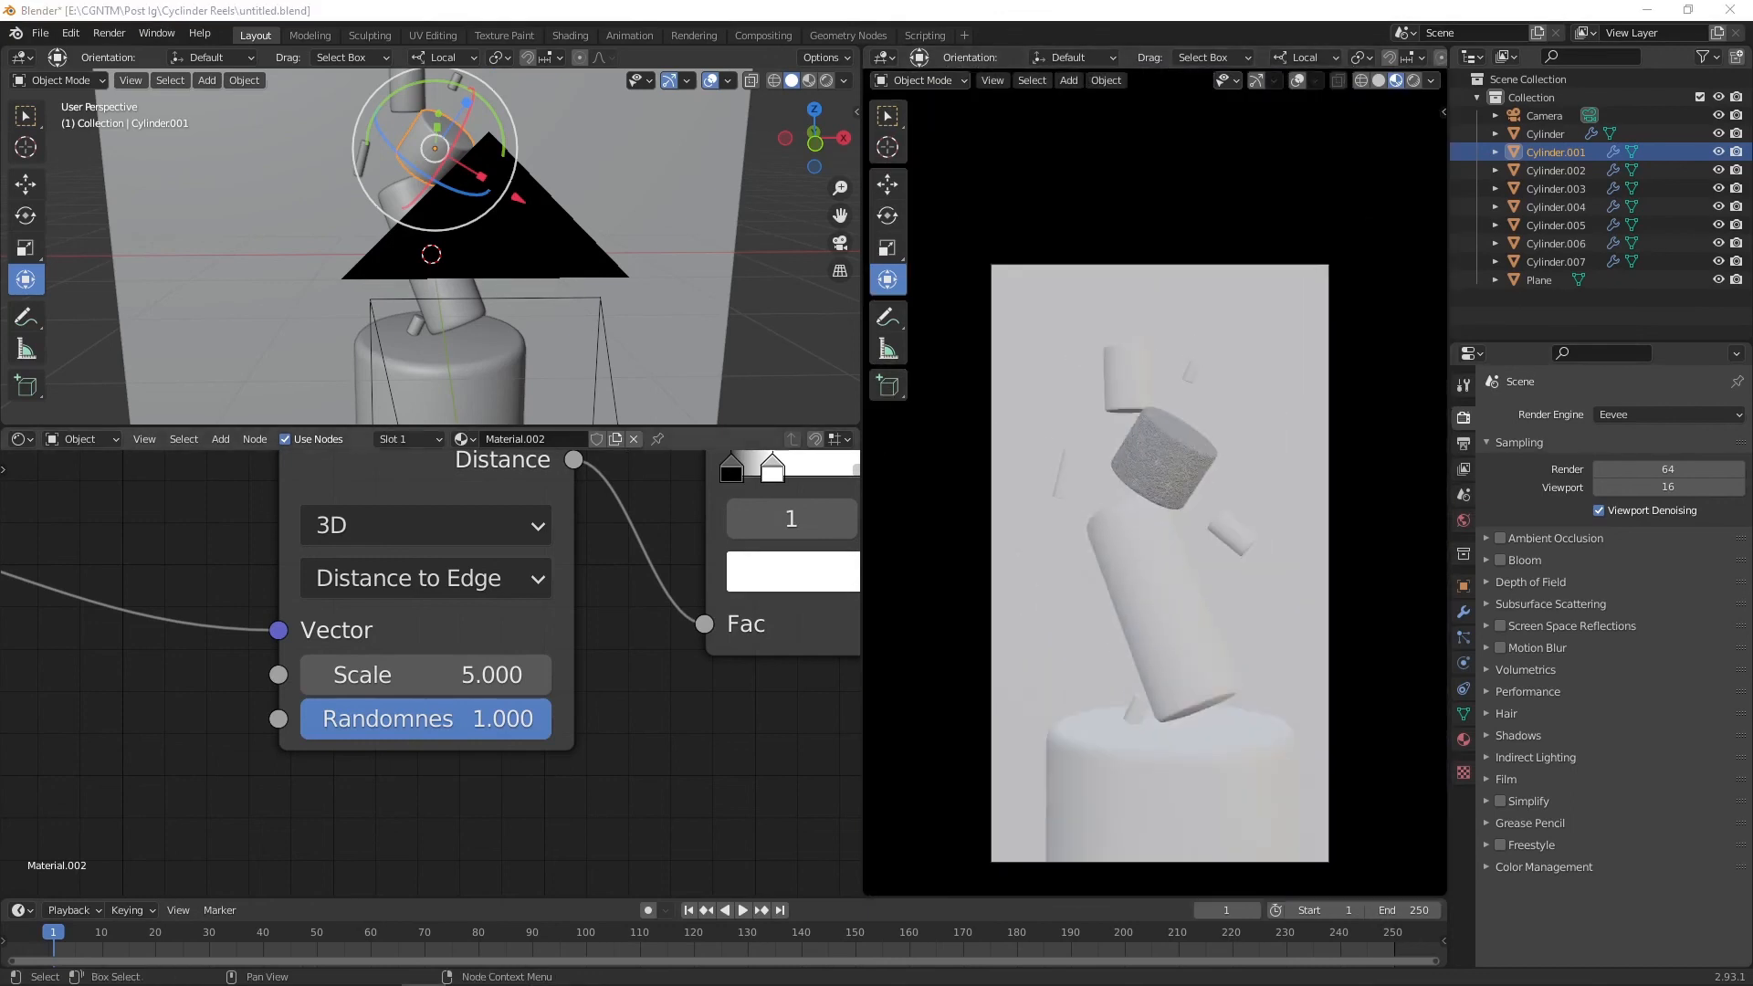
scroll(572, 606, "down", 6)
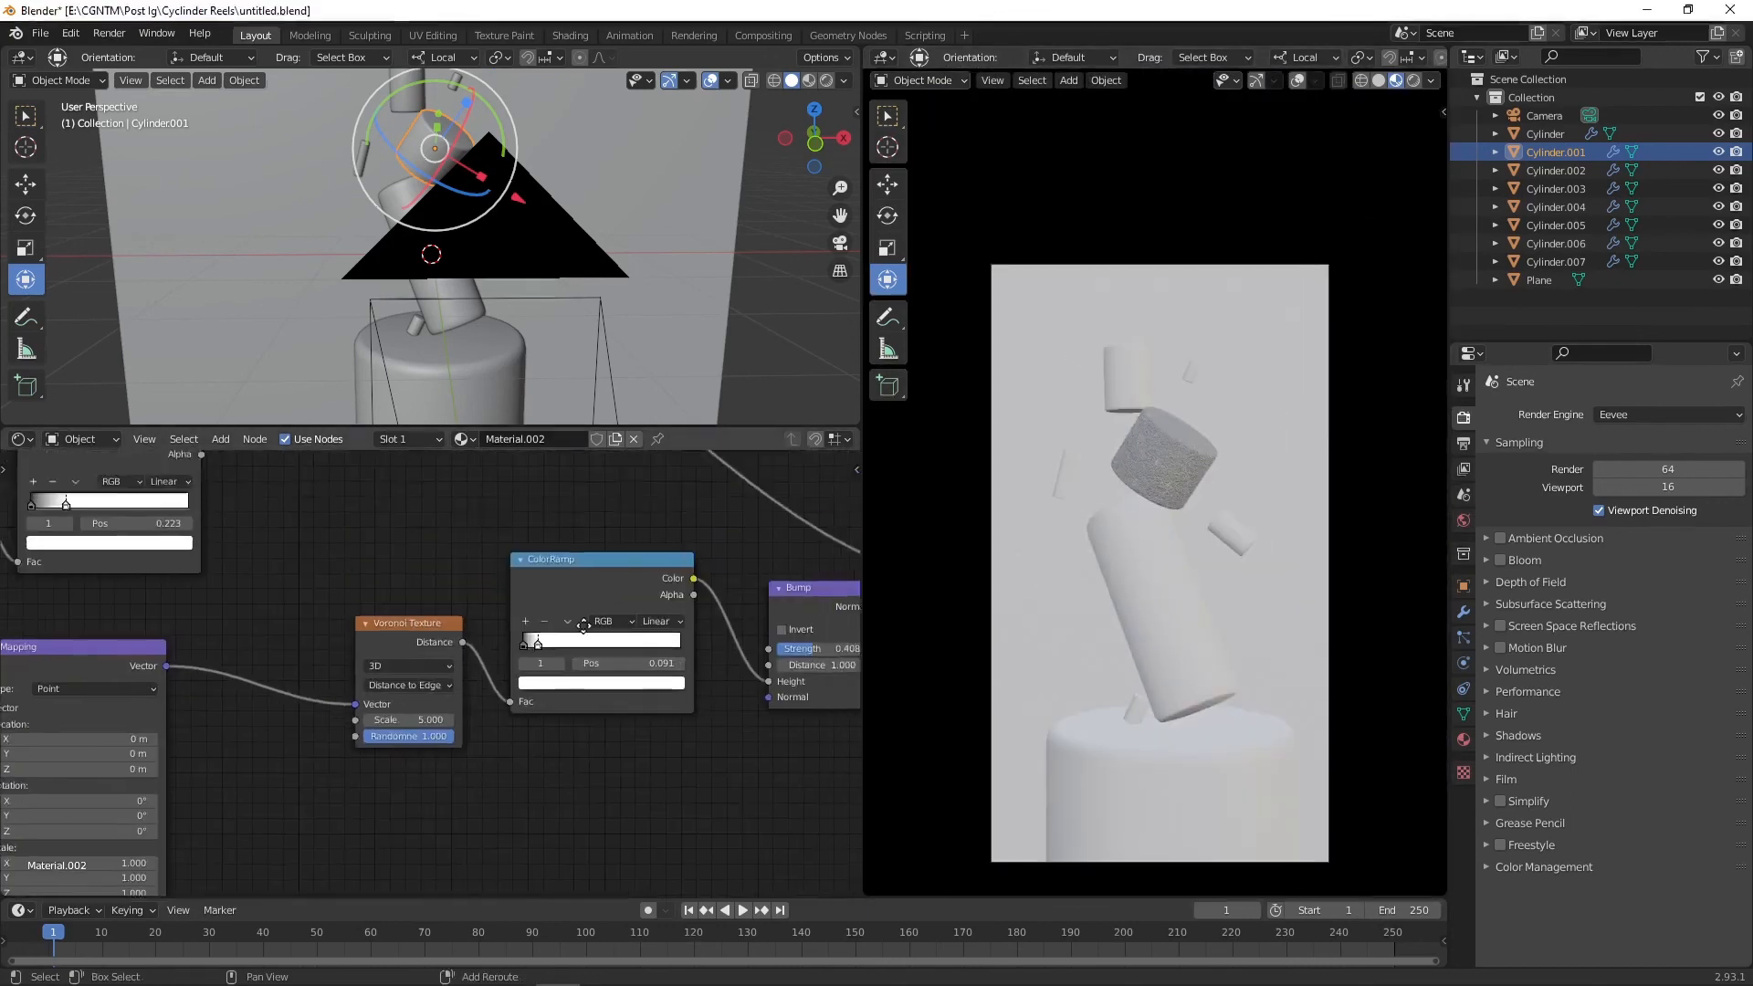
Step: Tint the color ColorRamp's stop a pale green and raise its brightness
left_click(566, 572)
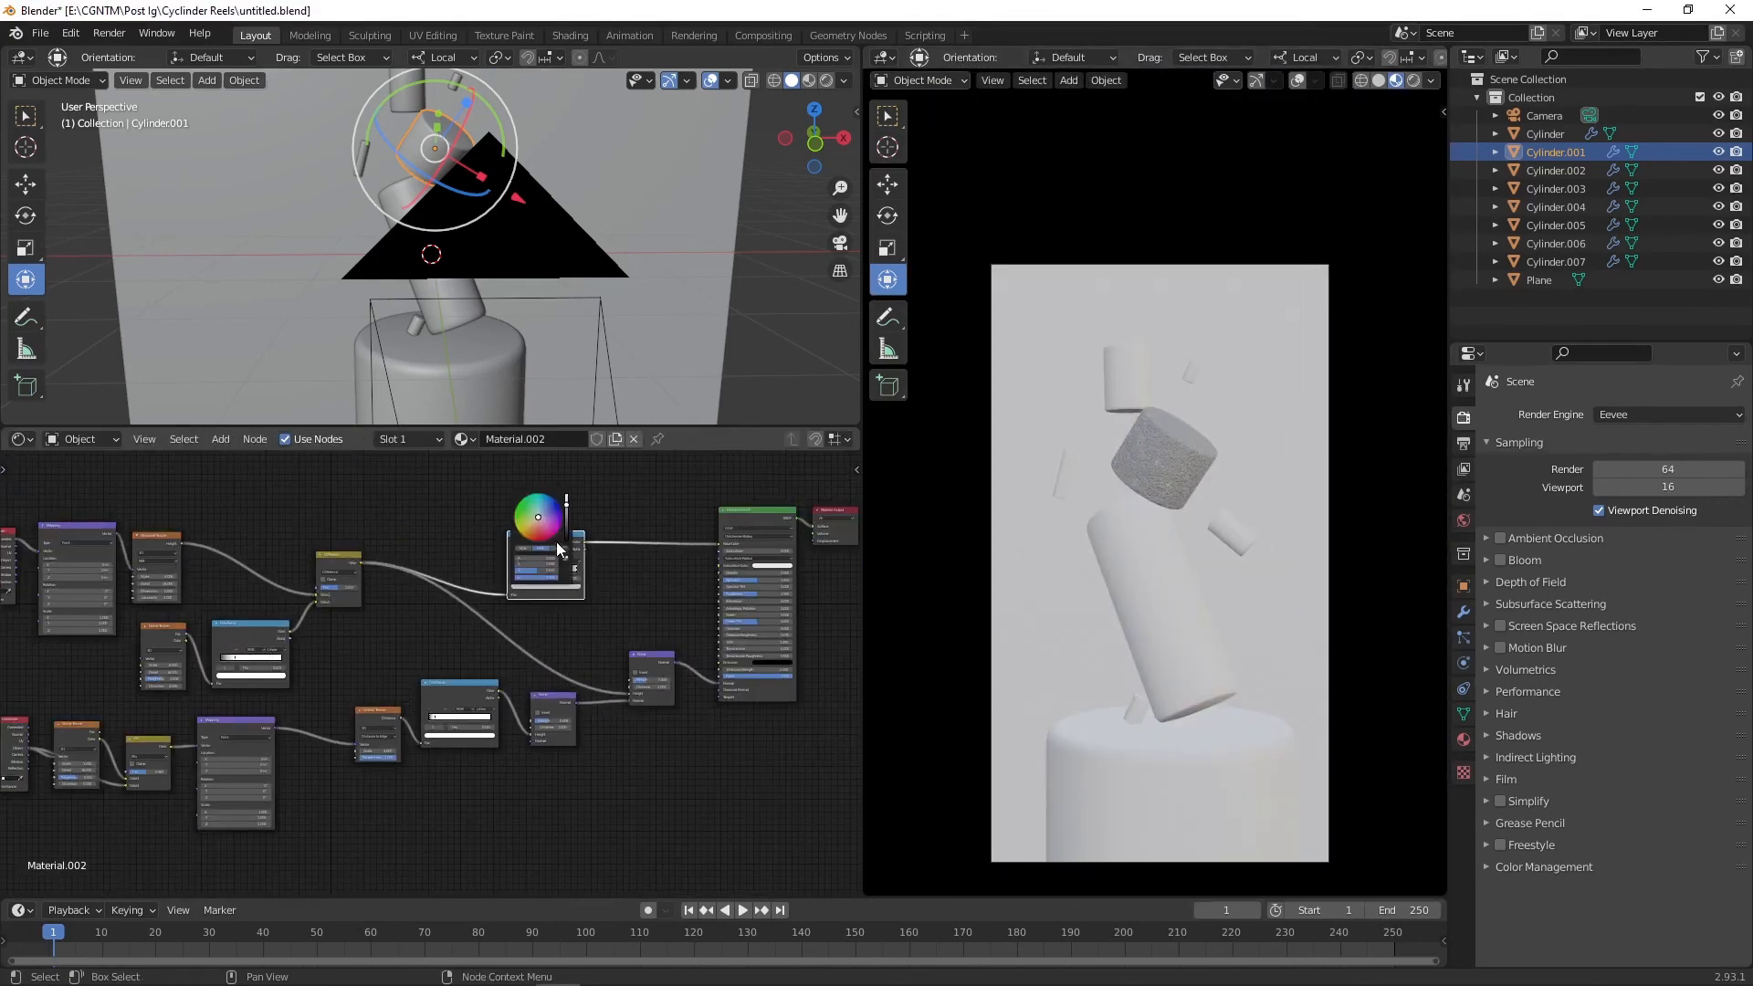
left_click(545, 505)
left_click_drag(541, 508, 566, 508)
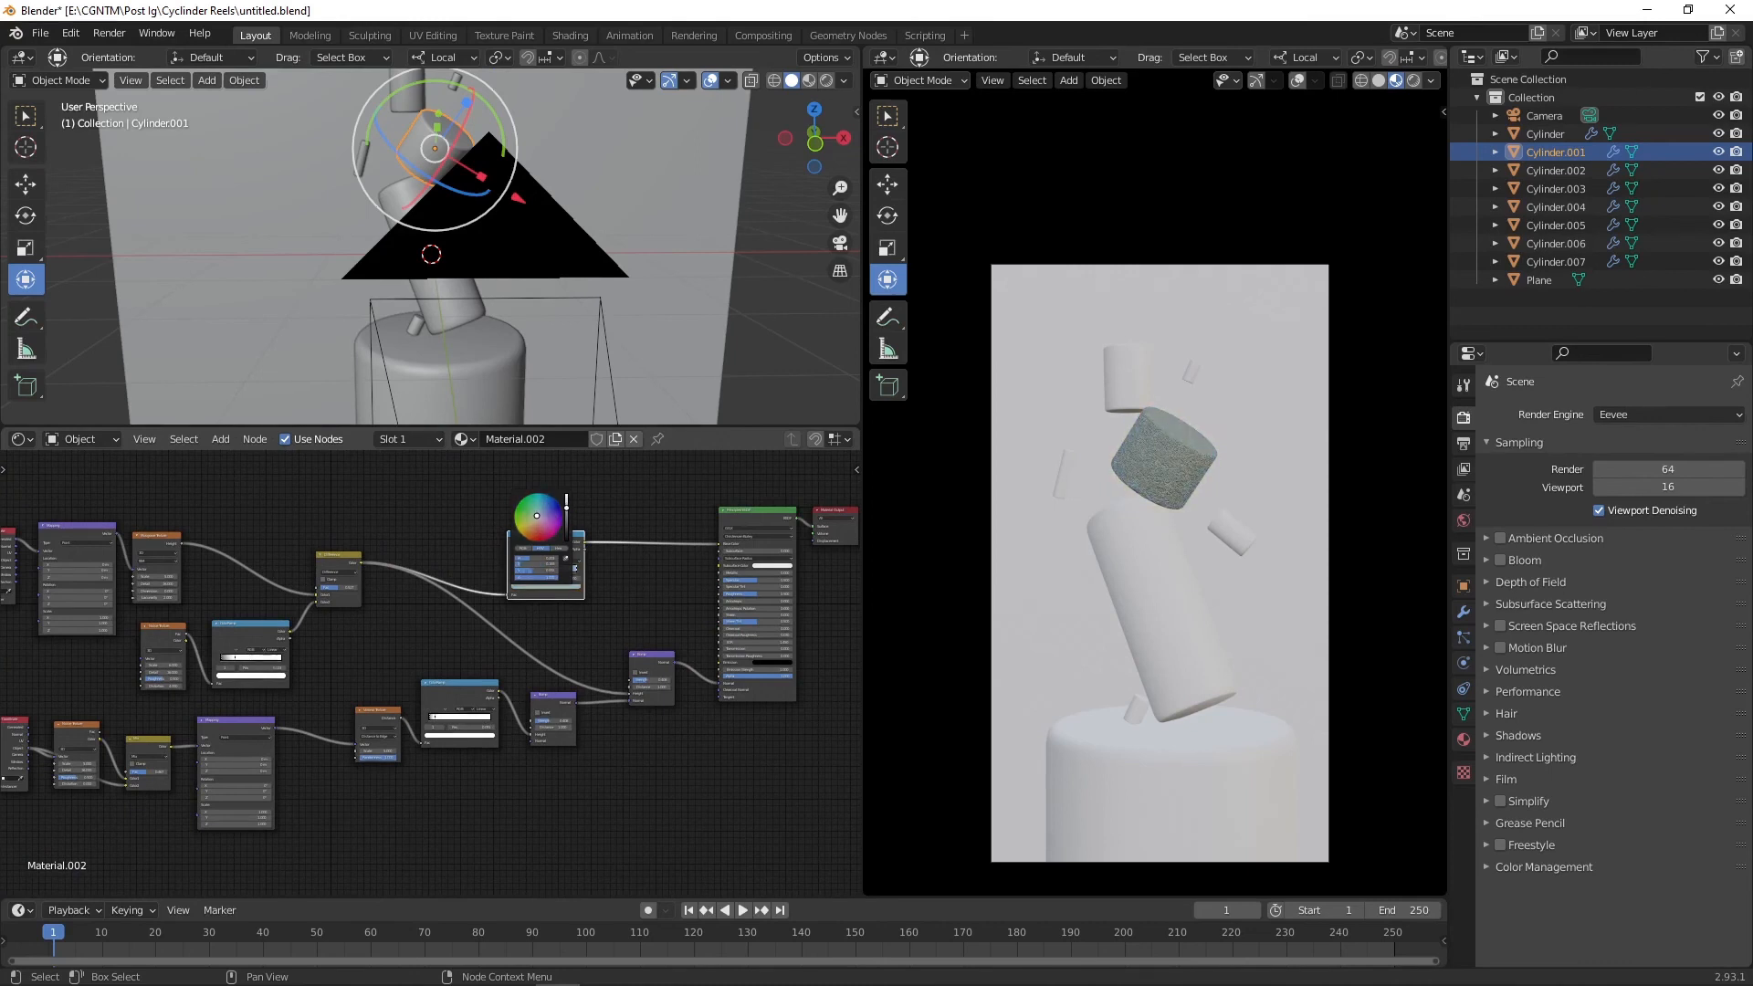
scroll(637, 512, "up", 3)
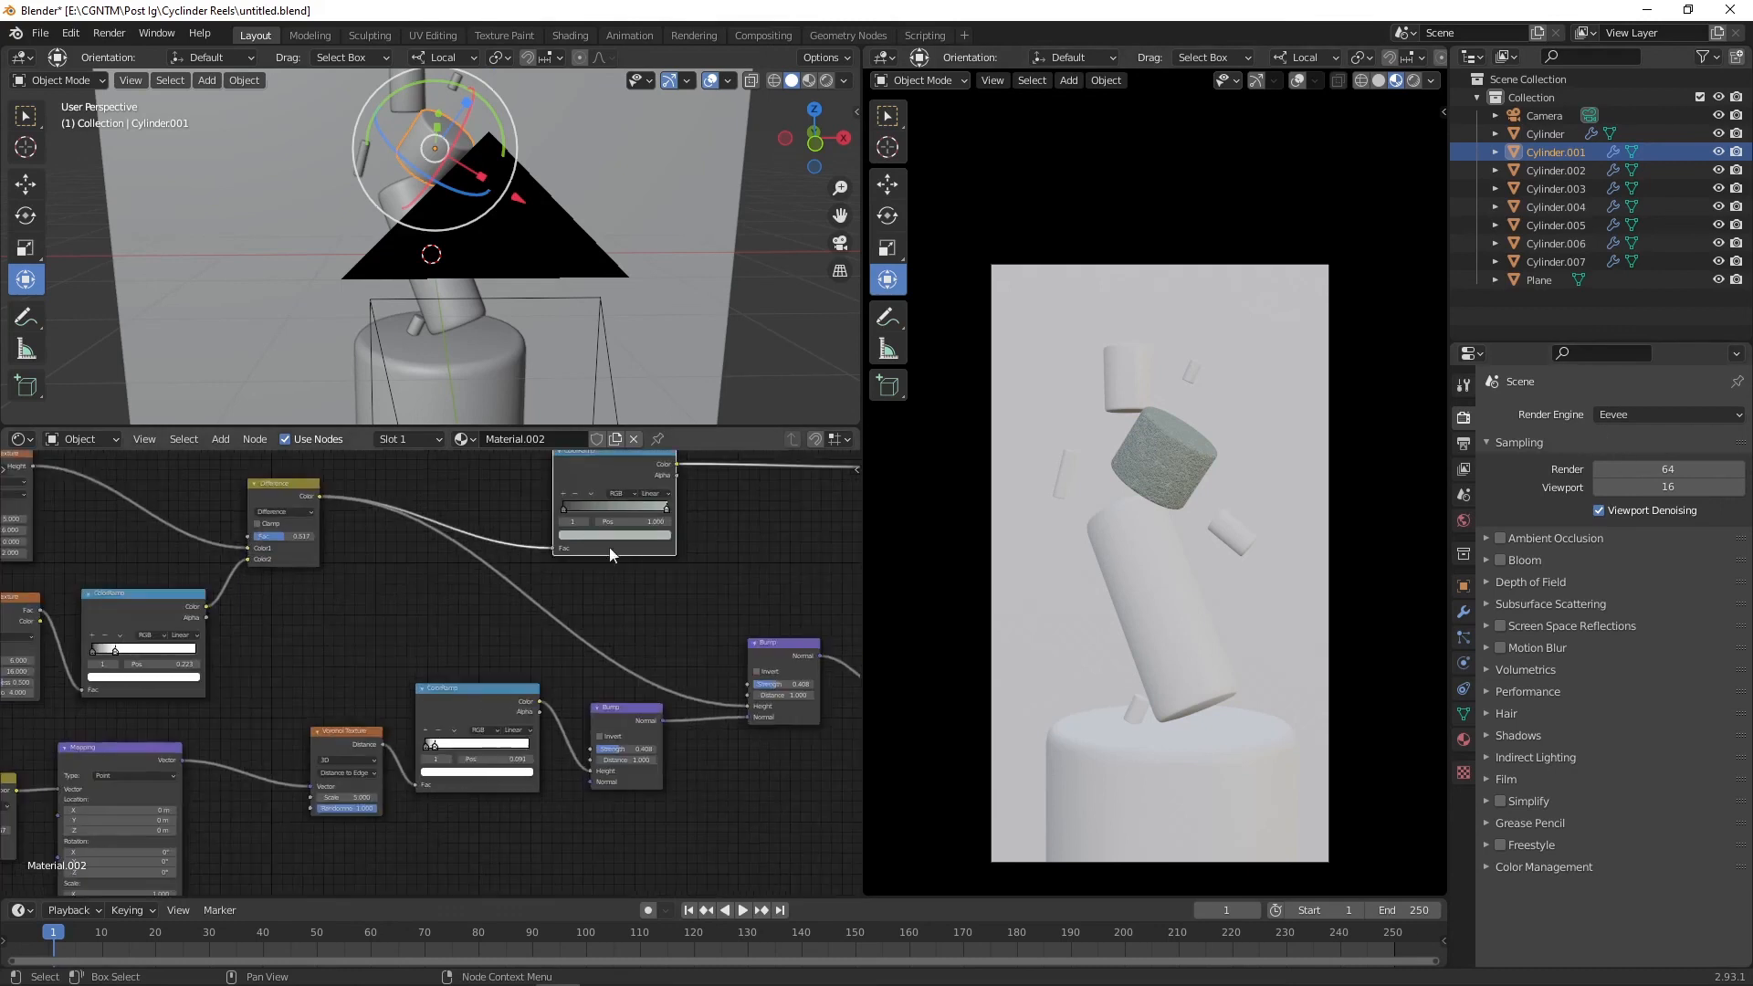
left_click(650, 534)
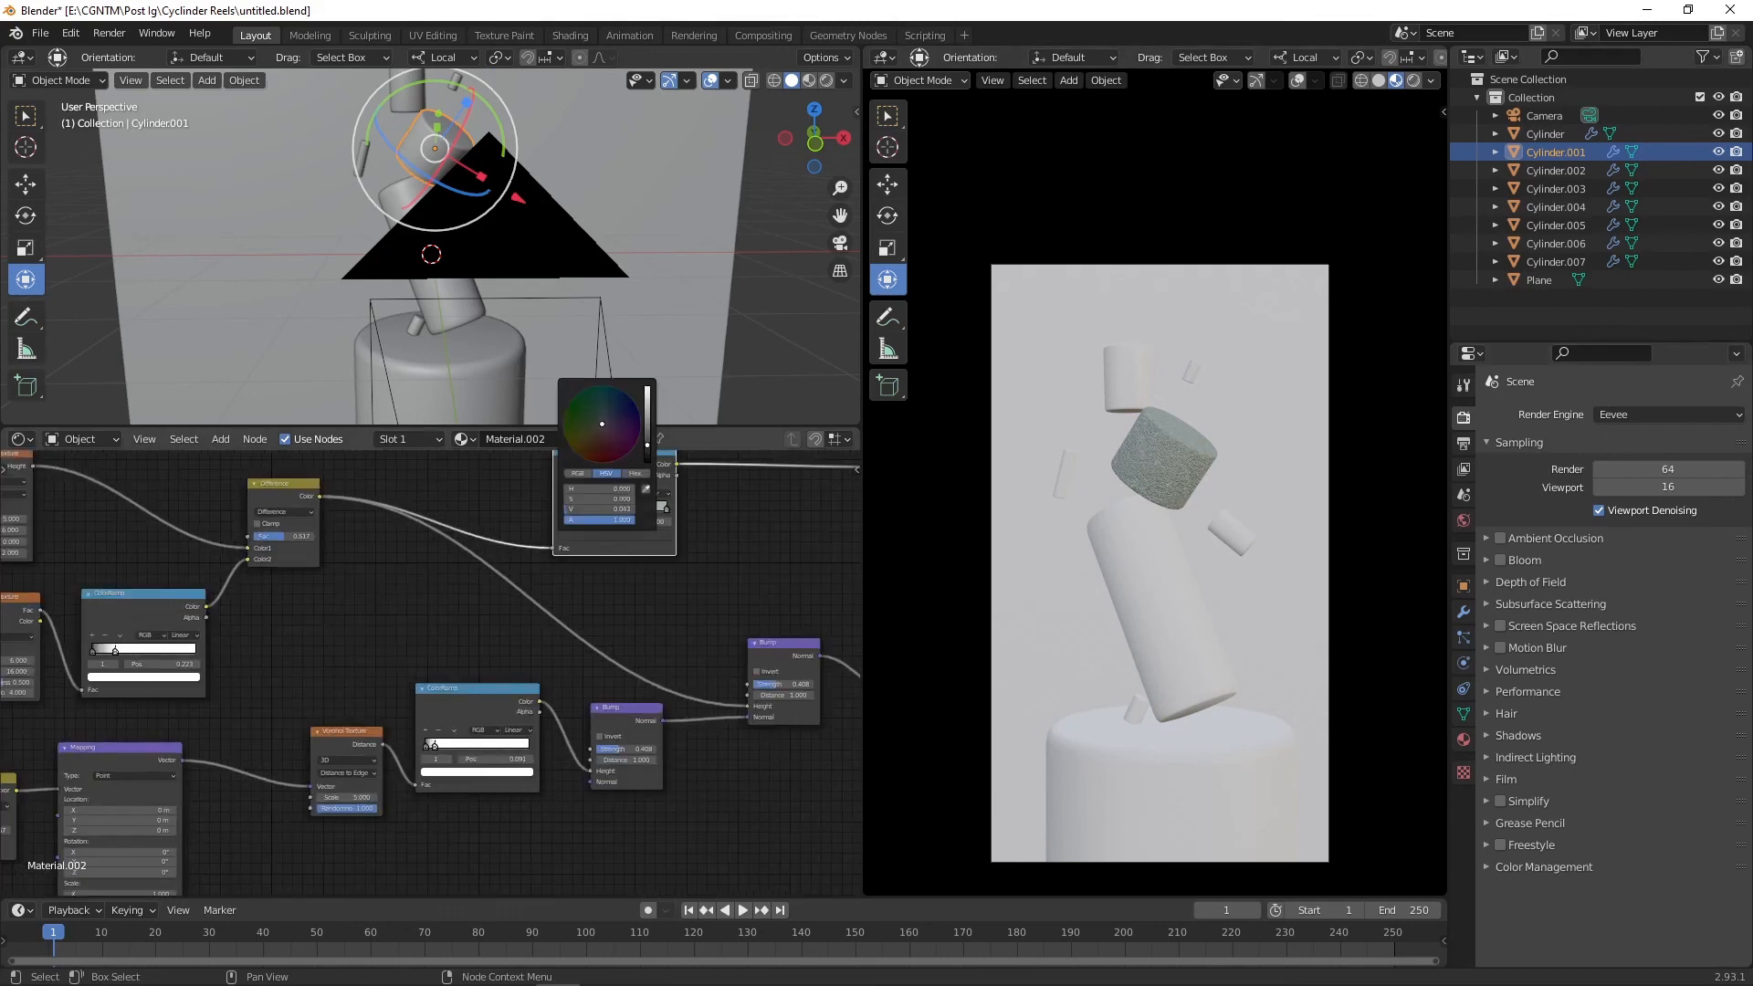
left_click_drag(650, 451, 649, 406)
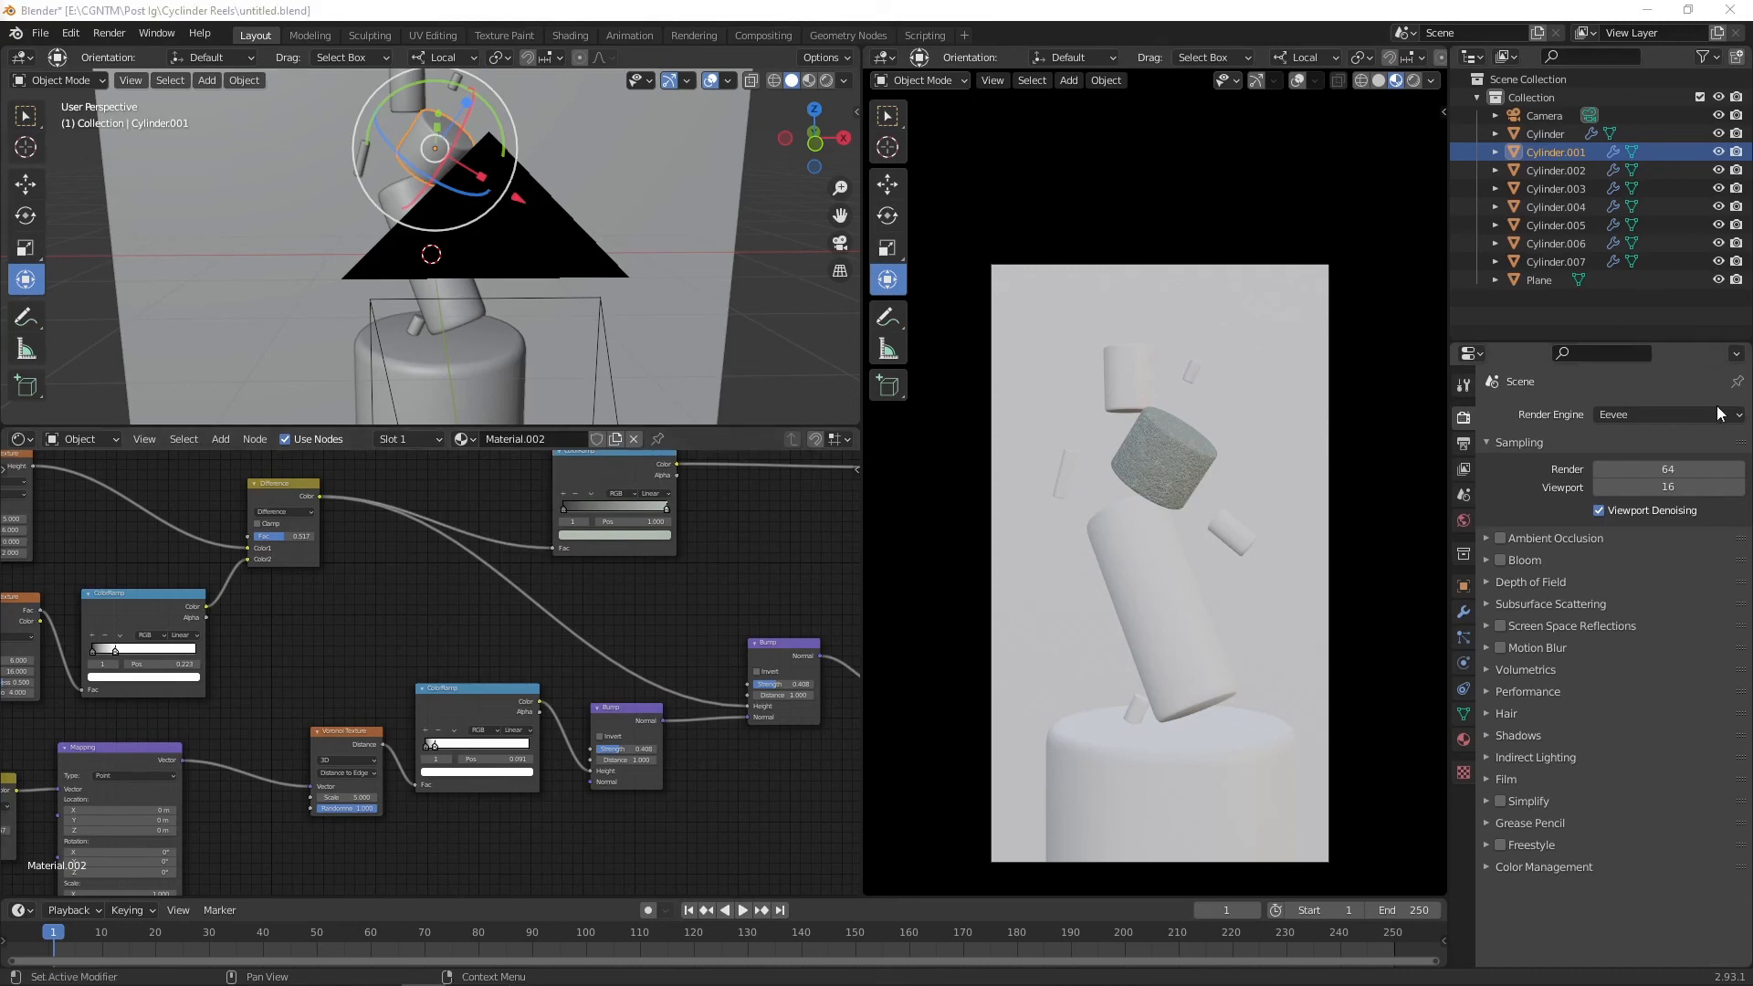
Step: Switch the render engine back to Cycles and save the file
left_click(1634, 415)
left_click(1634, 475)
key("ctrl+s")
Step: Turn on rendered viewport shading and clear the render region
left_click(1413, 81)
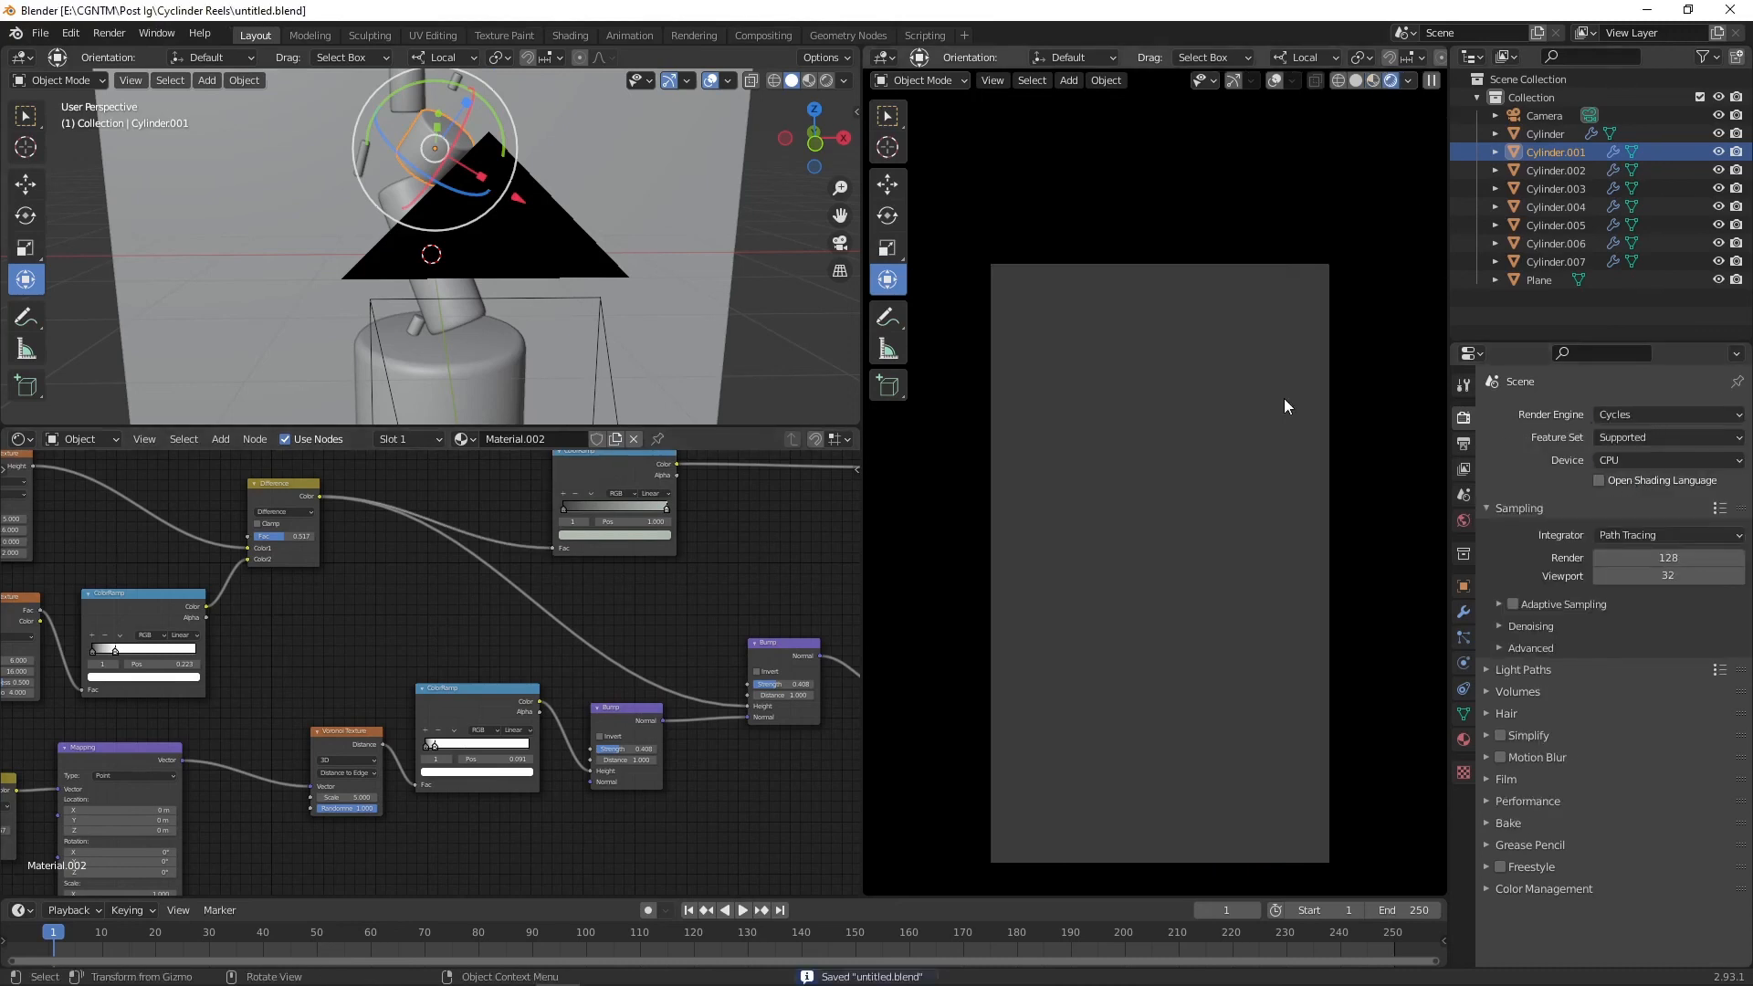
scroll(1353, 433, "down", 1)
key("ctrl+alt+b")
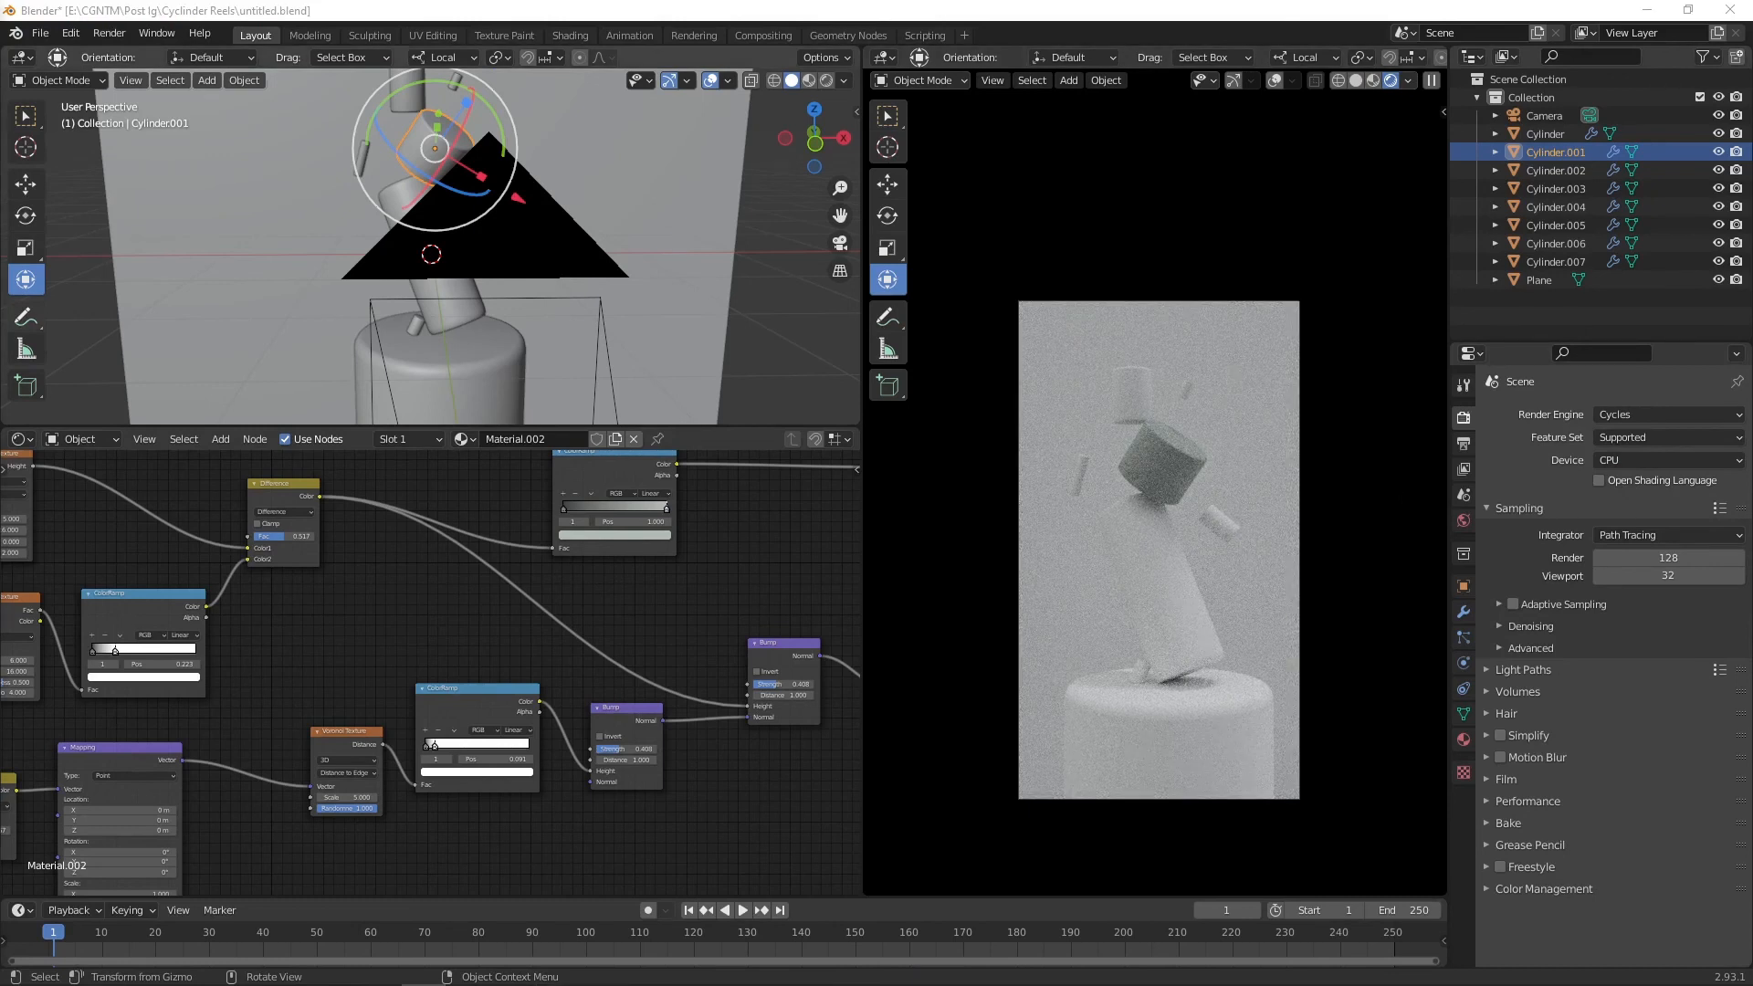
Step: Select the small top cylinder and create a new material for it
left_click(1126, 393)
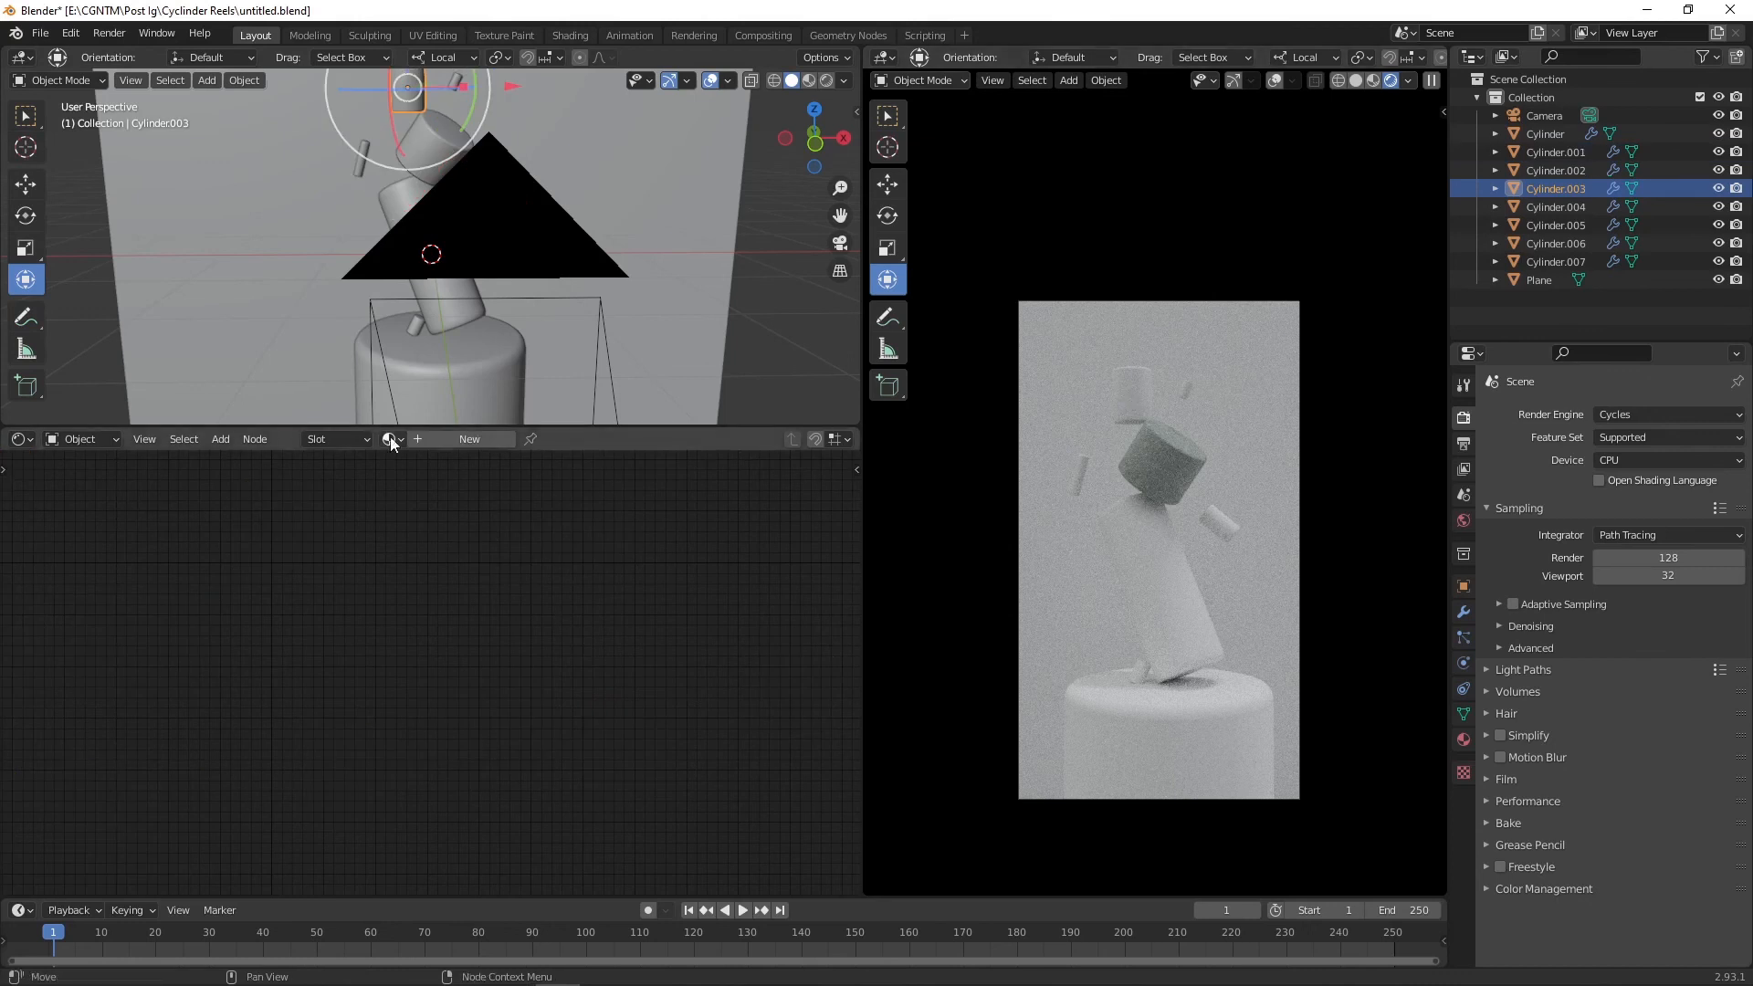
left_click(388, 439)
left_click(447, 439)
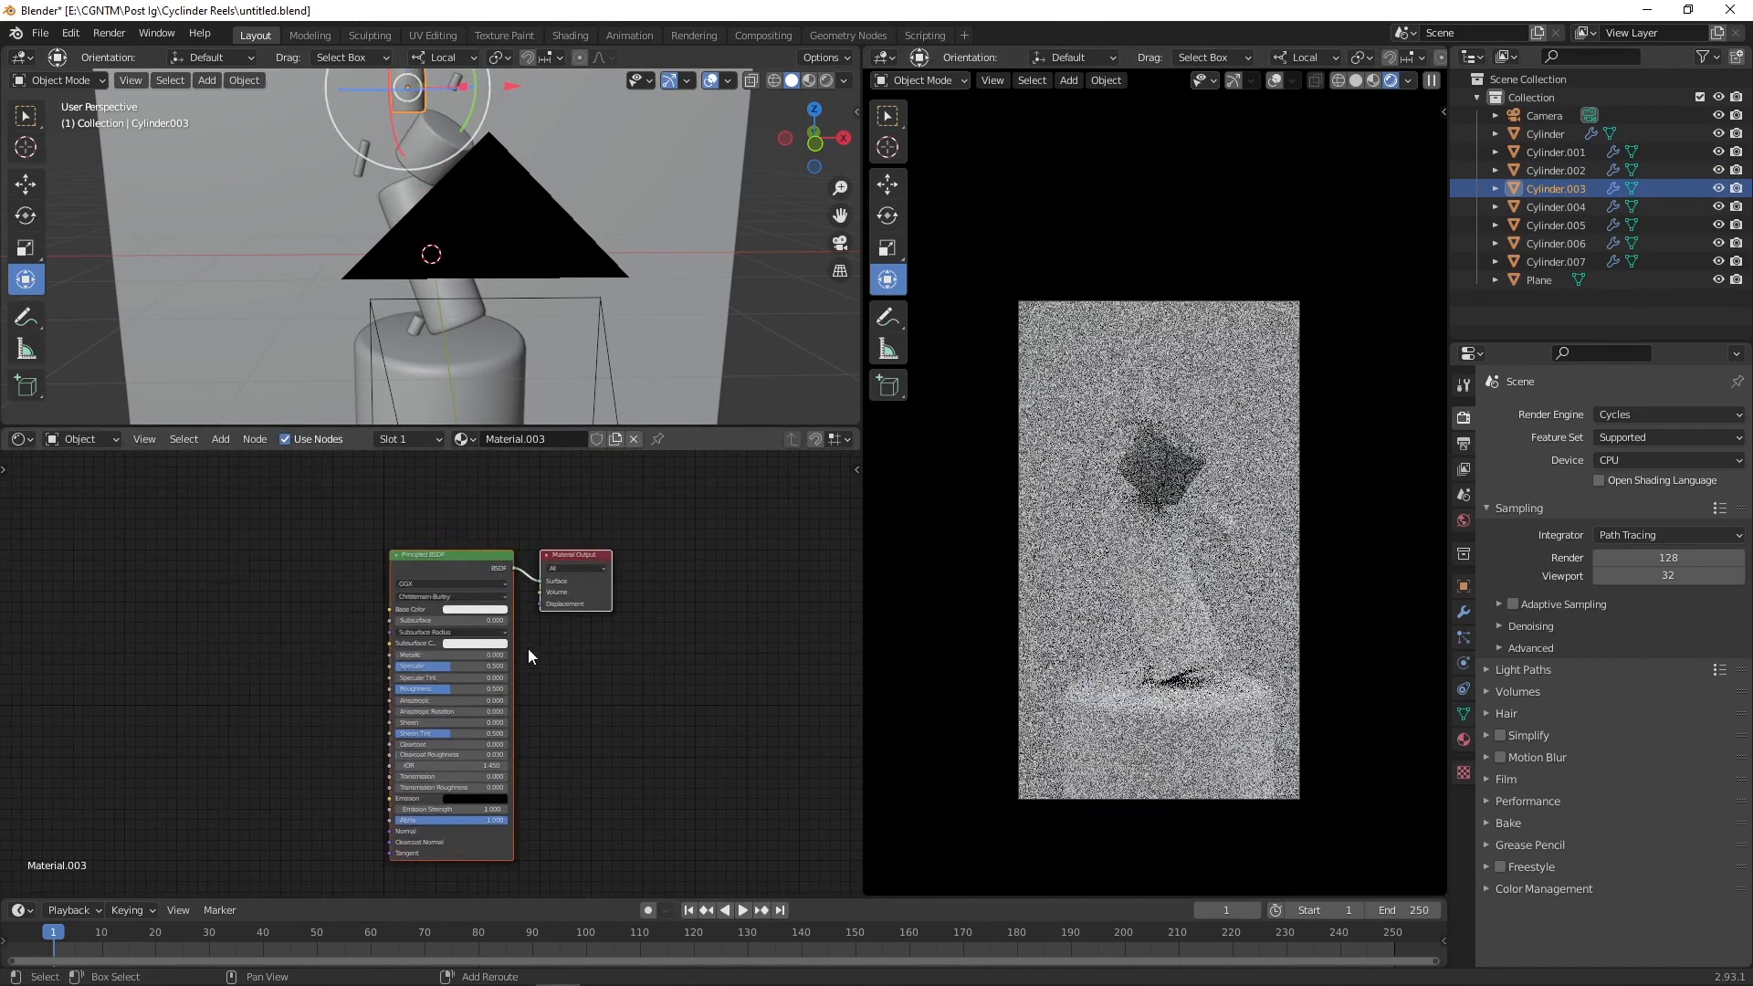
Step: Add a ColorRamp and connect its color to the Principled BSDF's Base Color
key("shift+a")
type("ramp")
key("Return")
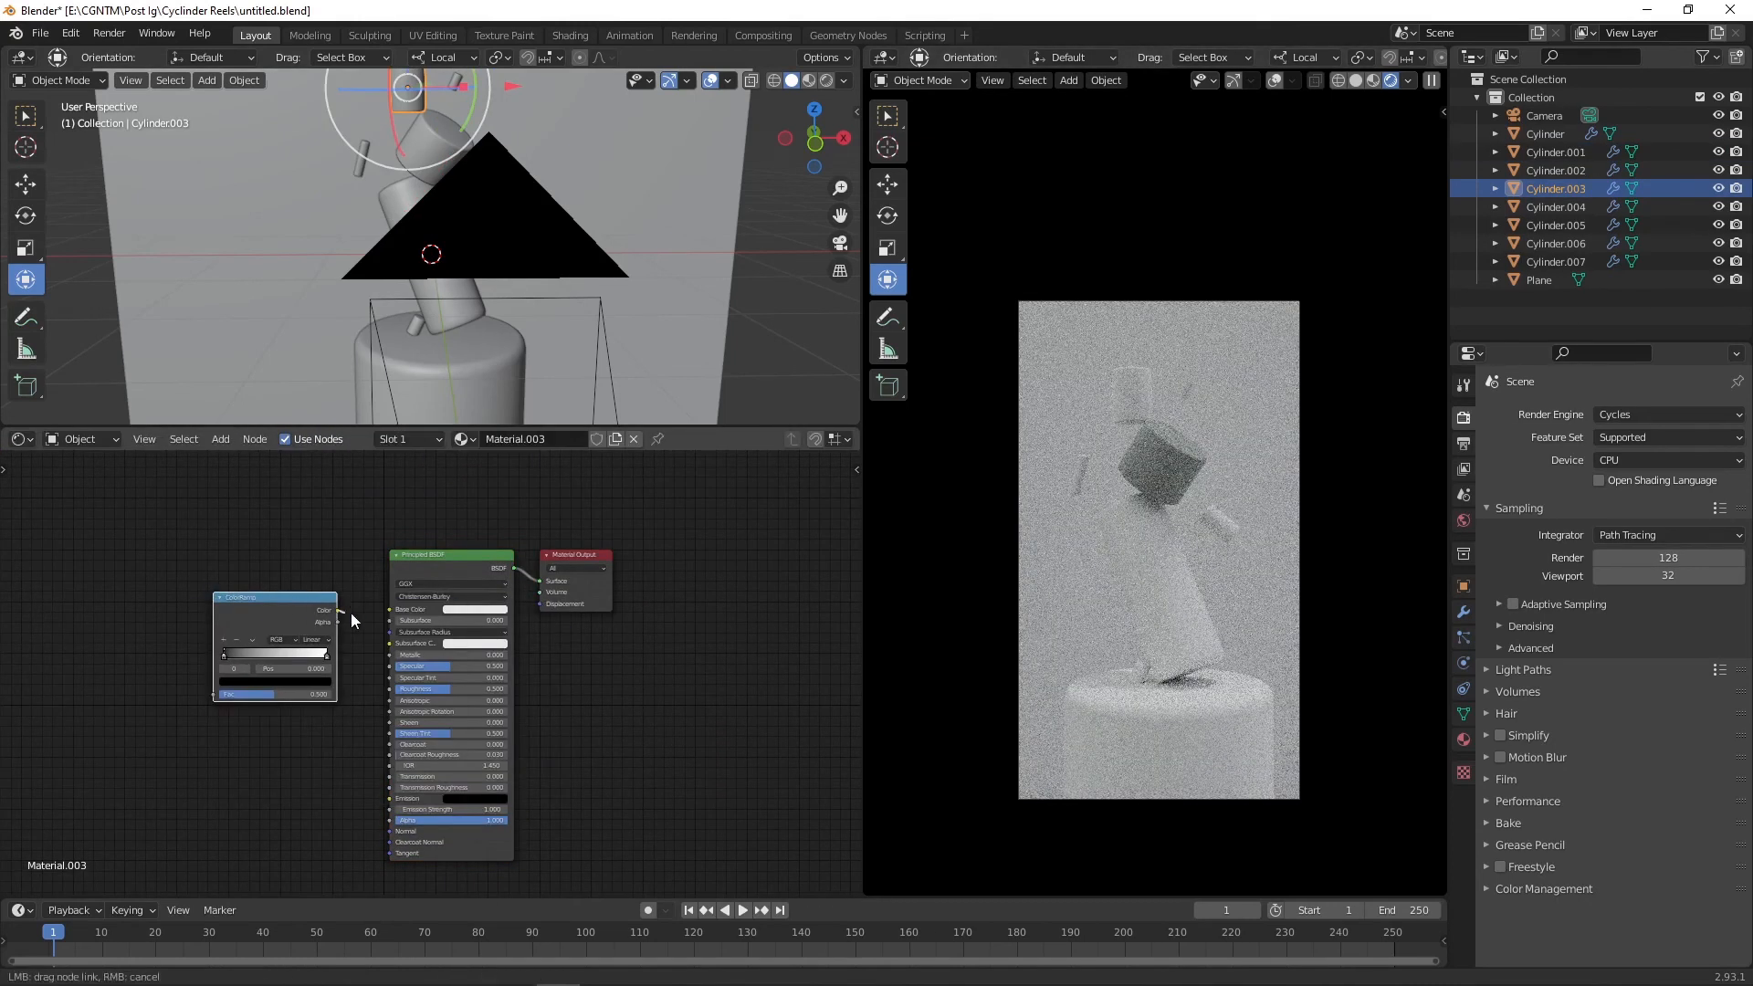
left_click_drag(351, 614, 389, 609)
middle_click_drag(417, 546, 542, 533)
Step: Add a Gradient Texture and connect it to the ColorRamp's factor
key("shift+a")
left_click(279, 584)
type("g")
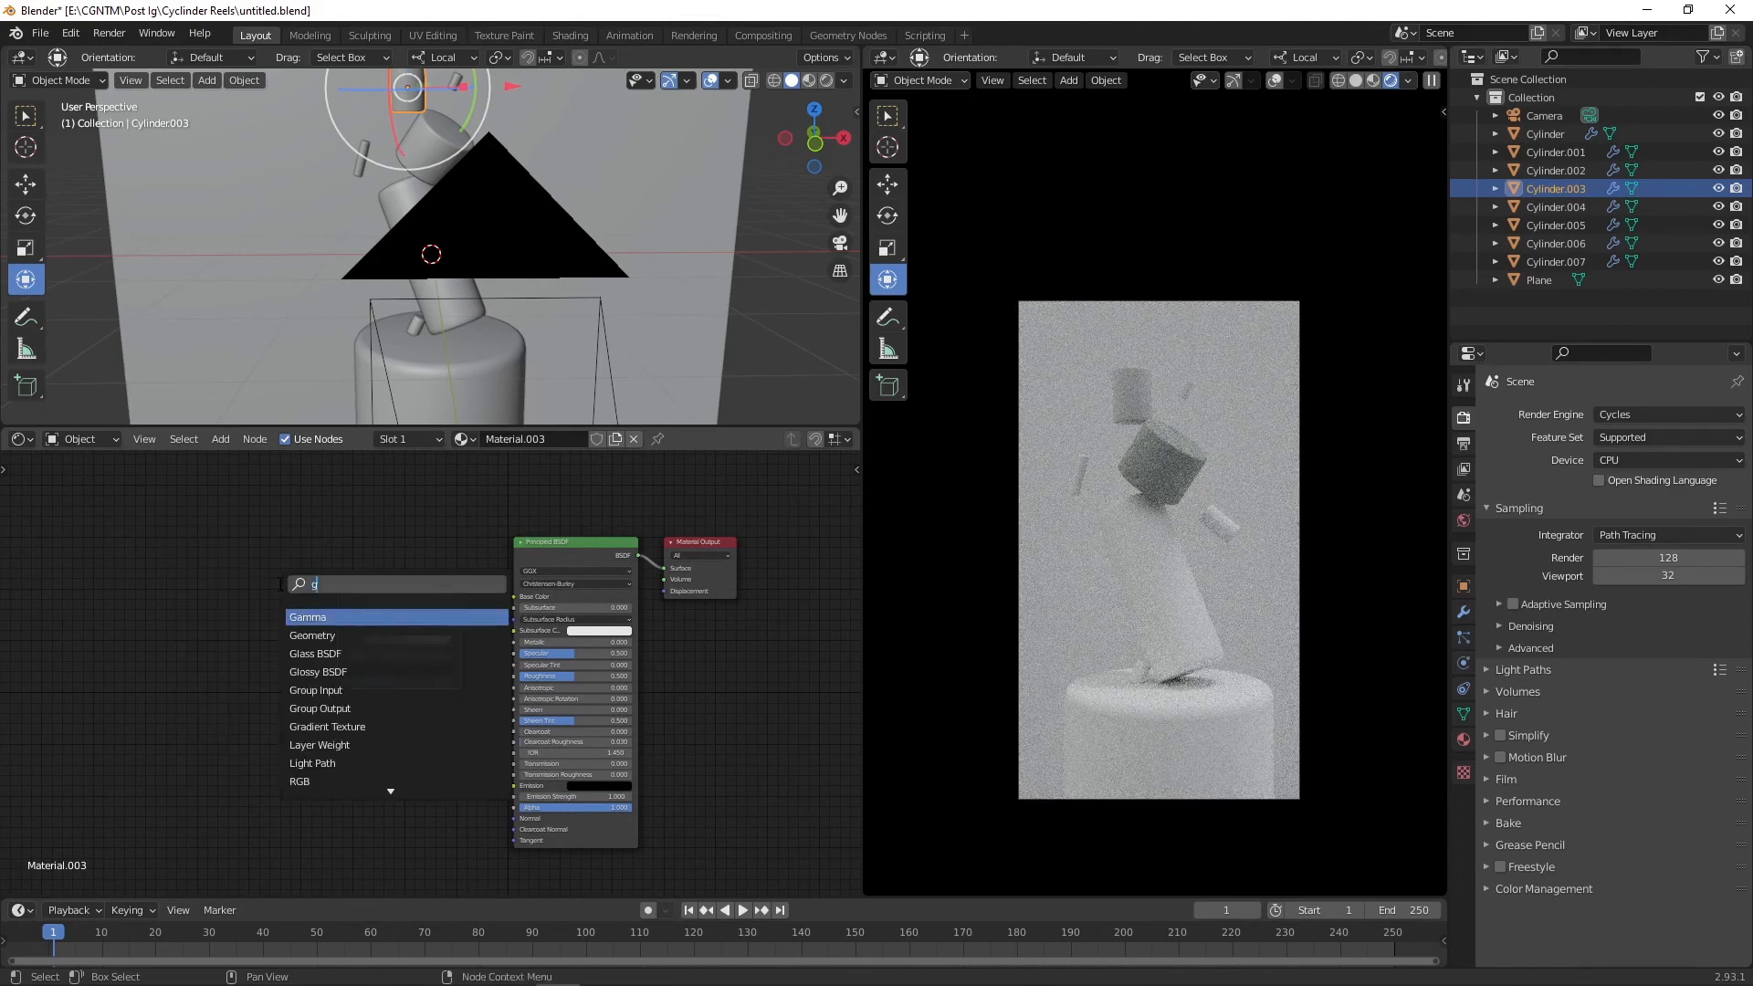
type("ra")
key("Return")
left_click(239, 573)
left_click_drag(327, 680, 339, 681)
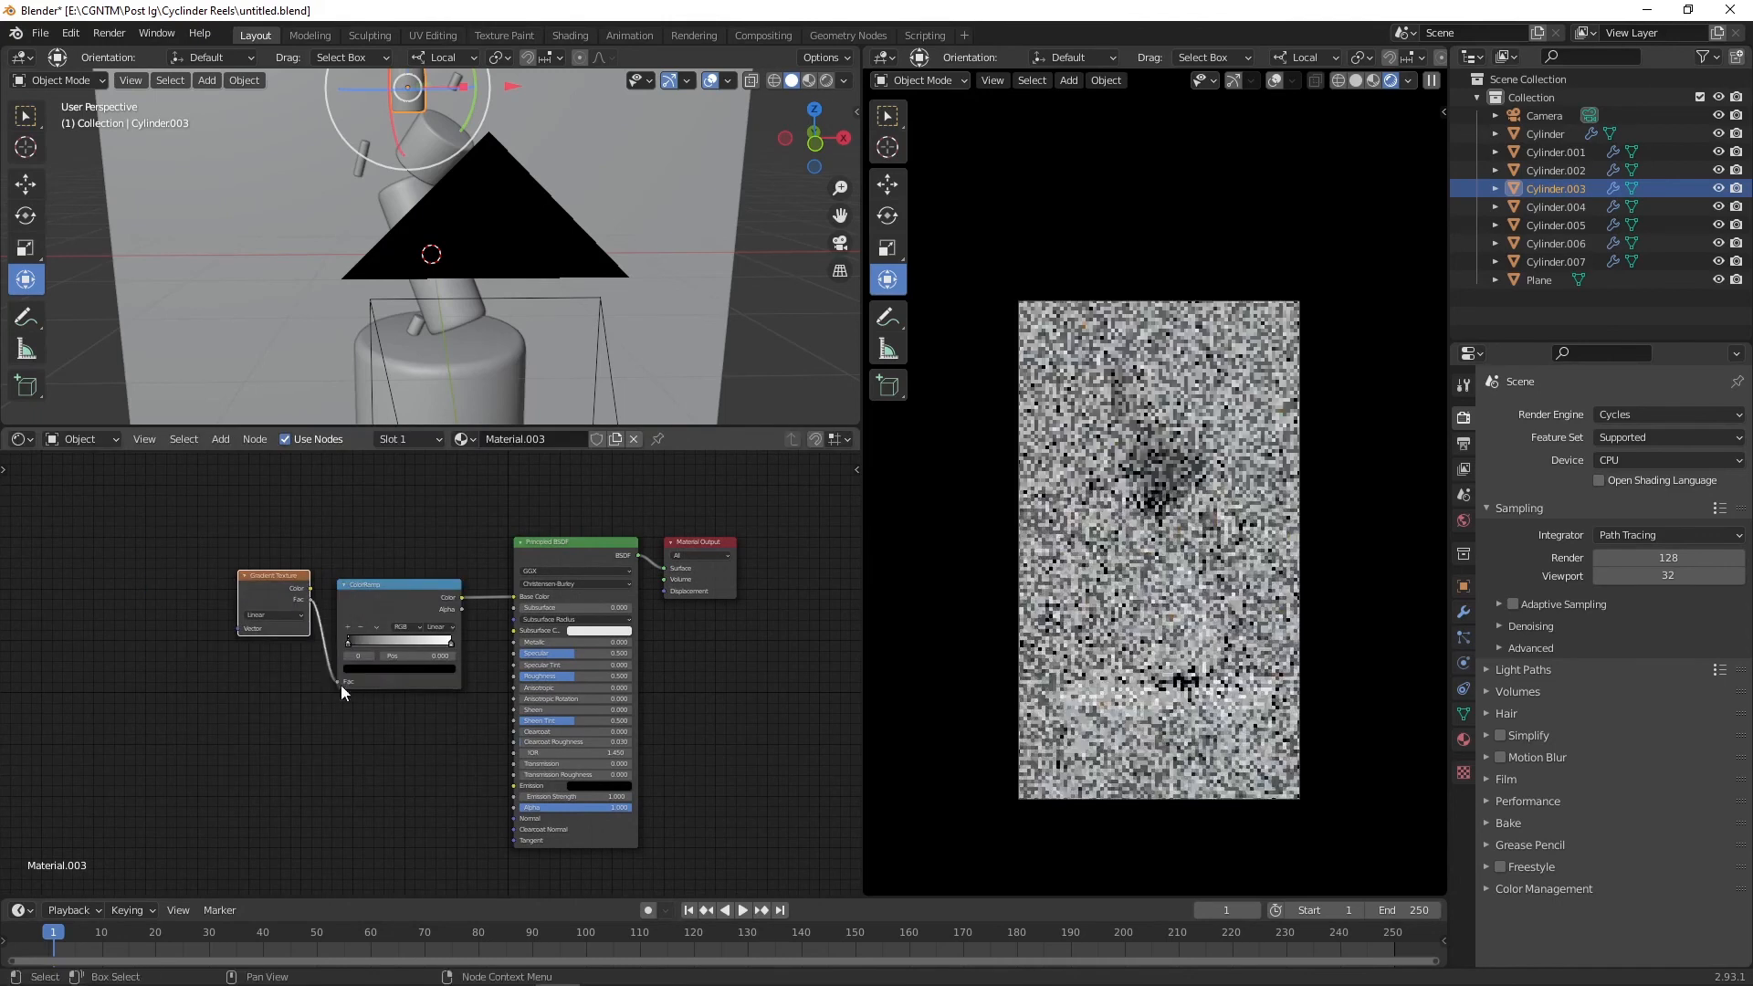
Step: Add Texture Coordinate and Mapping nodes to the Gradient Texture
key("ctrl+t")
middle_click_drag(271, 568, 434, 573)
scroll(571, 528, "up", 2)
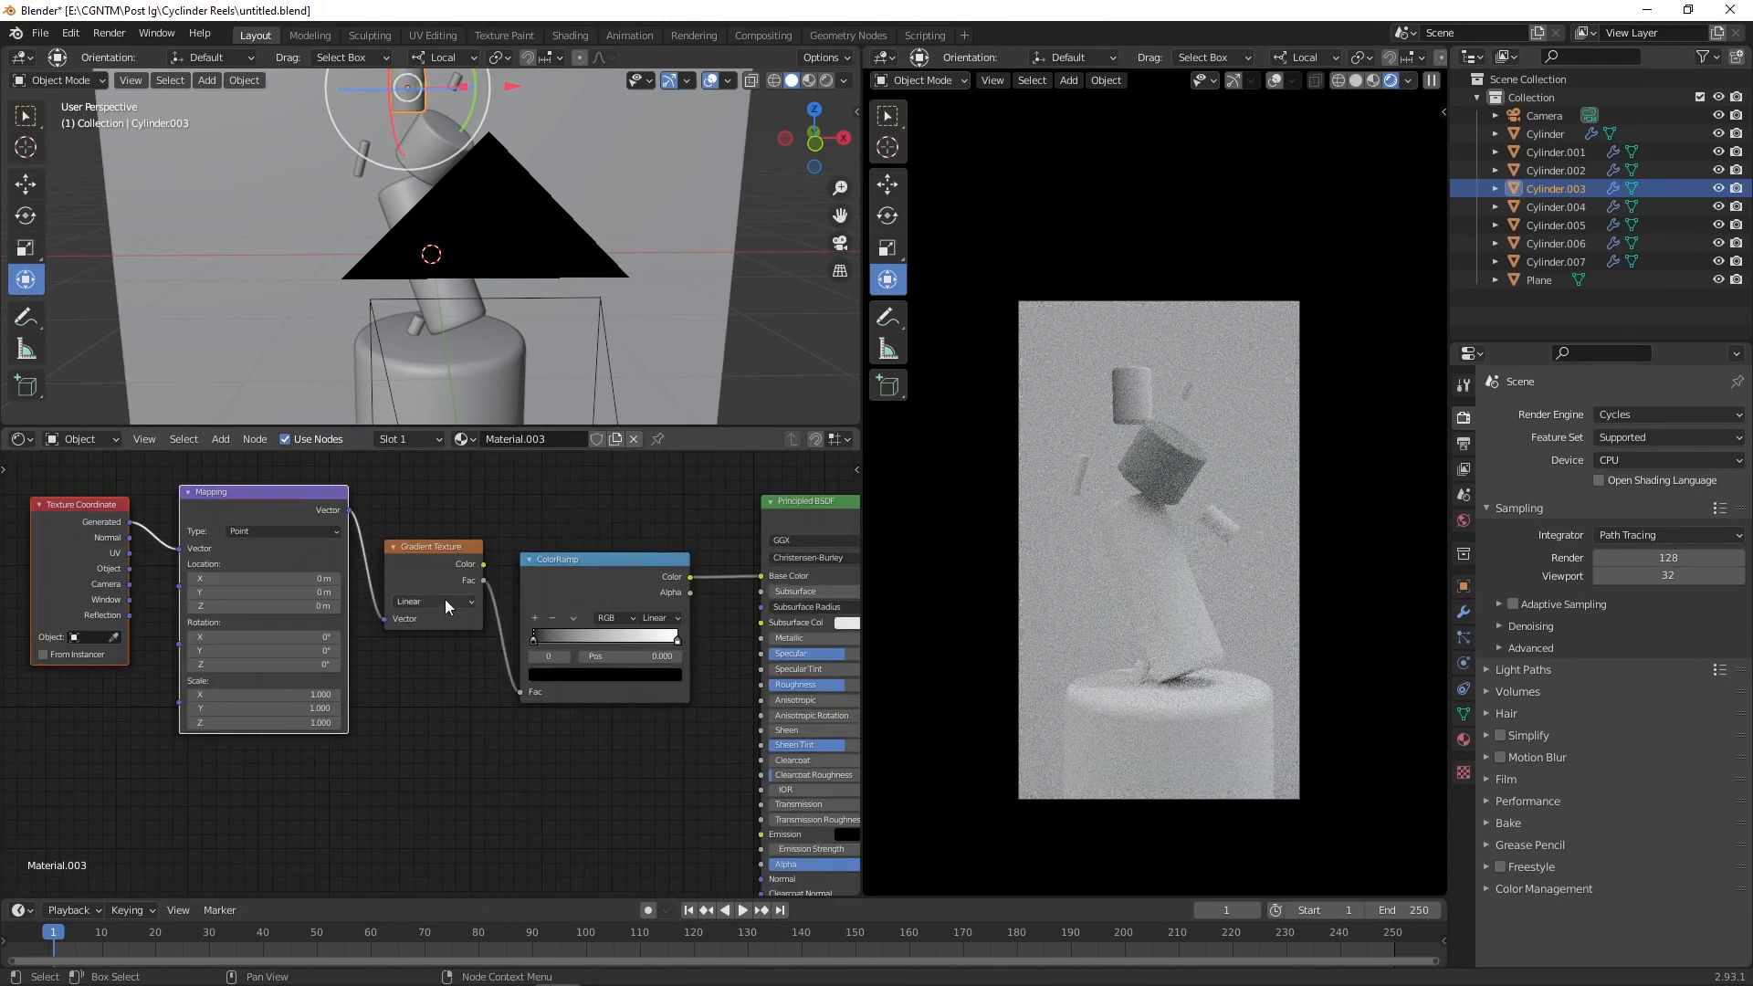
Step: Rotate the gradient in the Mapping node to about -61.1° around Z
left_click(400, 616, "ctrl+shift")
mouse_move(274, 651)
left_mouse_down()
mouse_move(401, 638)
mouse_move(330, 637)
mouse_move(384, 665)
mouse_move(292, 665)
left_mouse_up()
type("0")
key("Return")
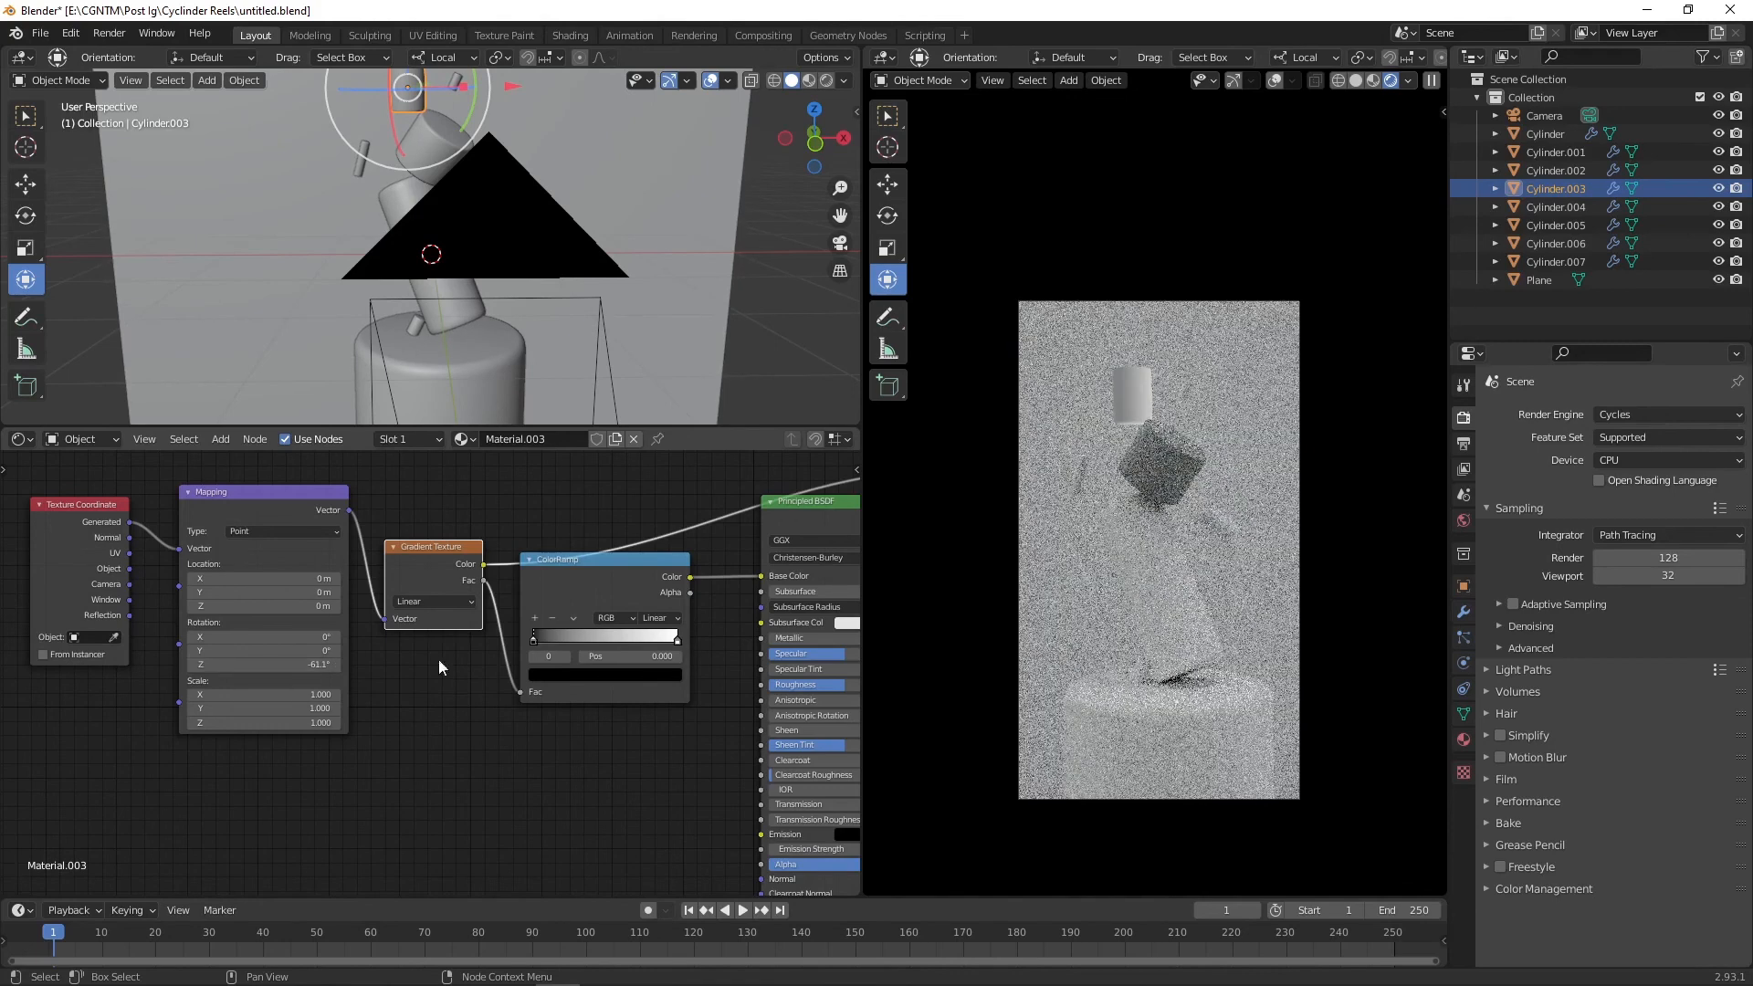
Step: Color both ColorRamp stops pink (hue about 0.962, saturation about 0.618)
left_click(661, 676)
mouse_move(590, 550)
left_mouse_down()
mouse_move(661, 480)
mouse_move(596, 534)
left_mouse_up()
left_click(801, 520, "ctrl+shift")
left_click(534, 642)
left_click(582, 676)
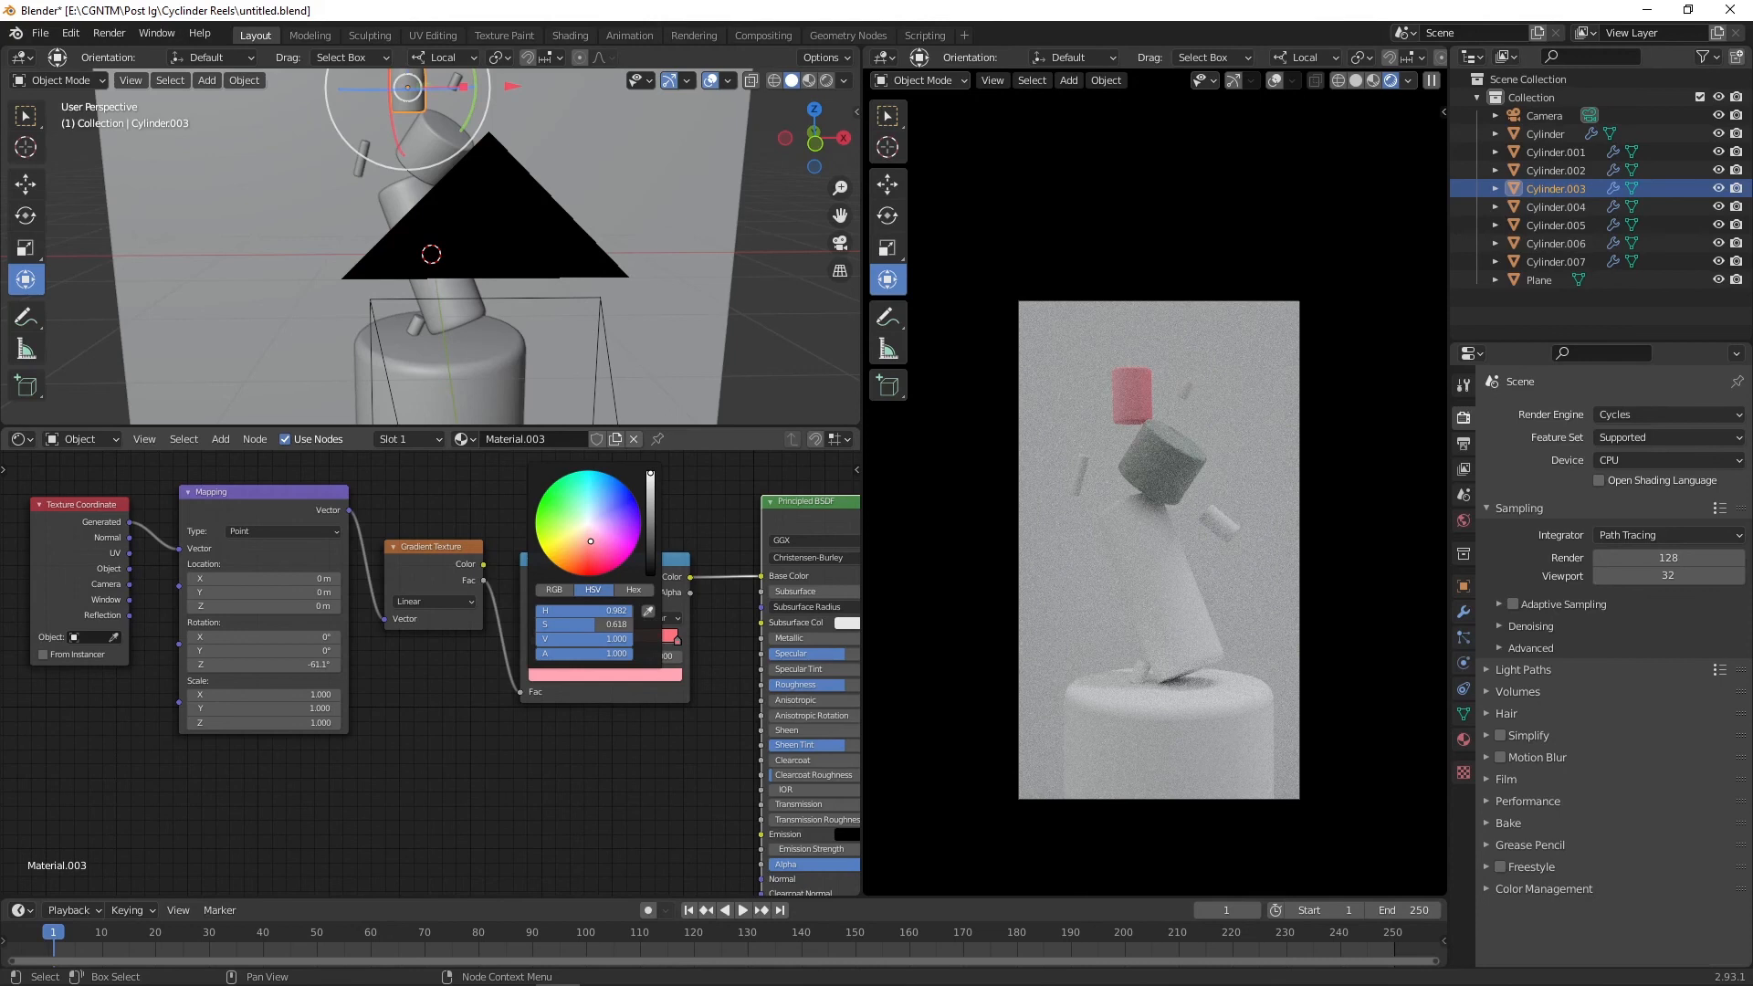
left_click(721, 751)
middle_click_drag(721, 751, 475, 756)
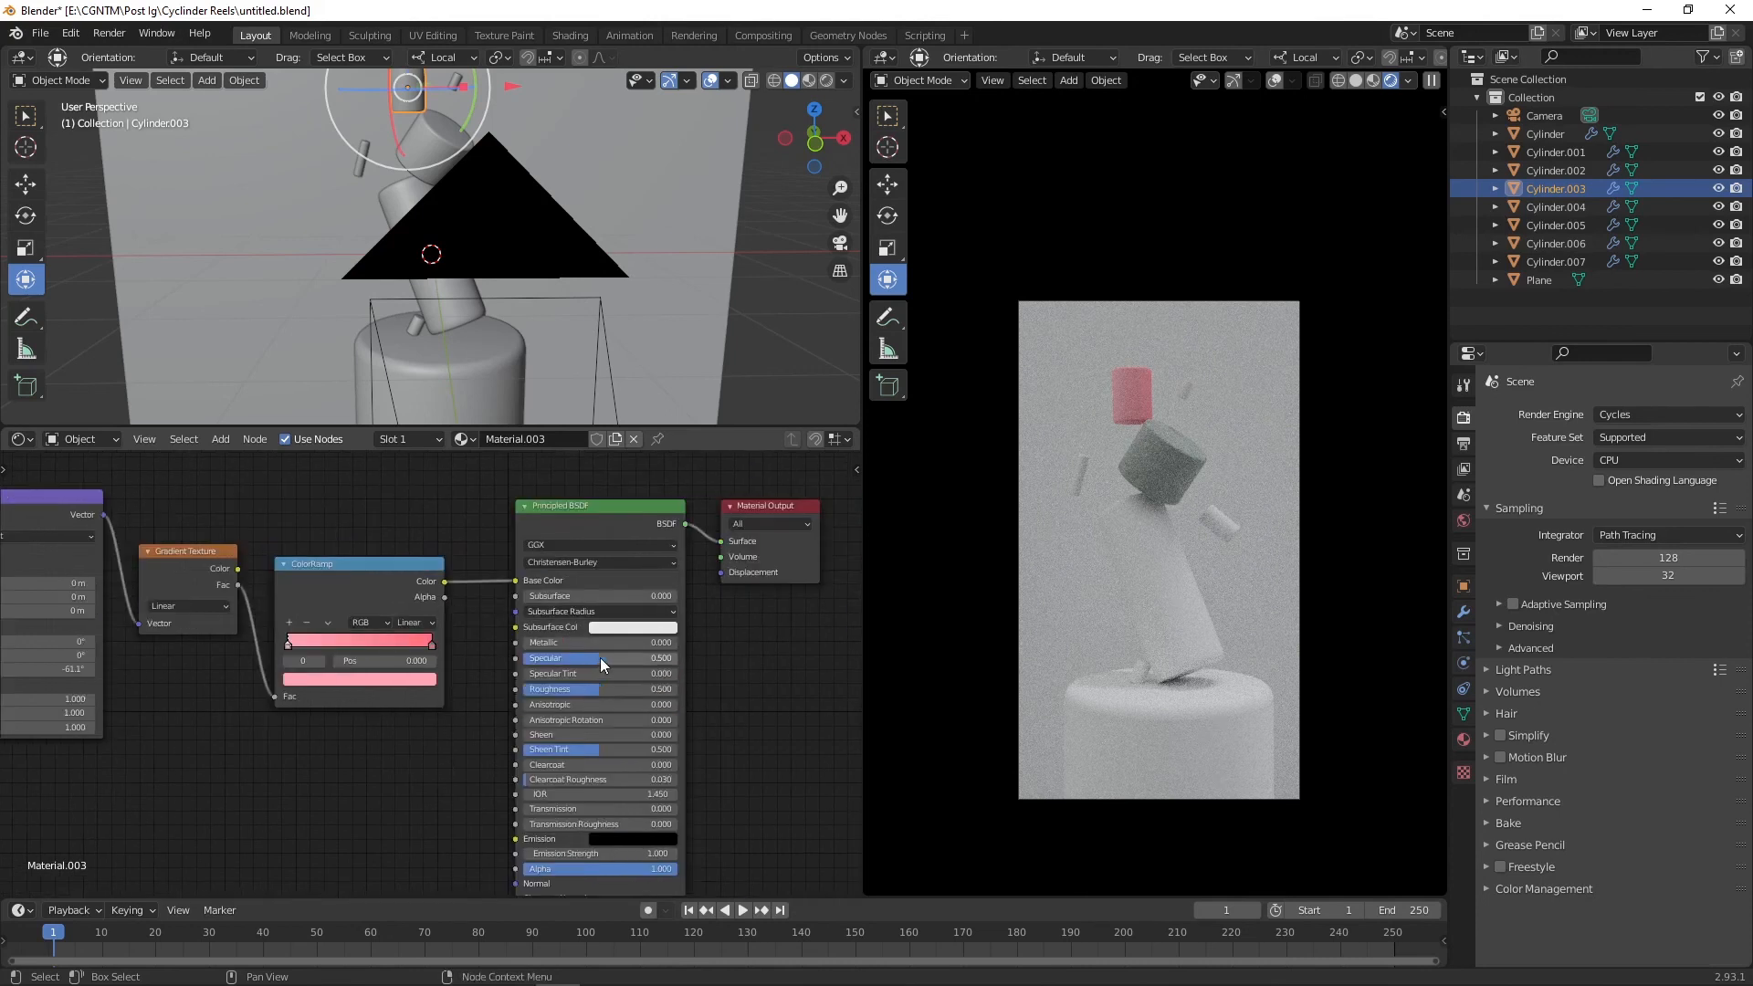
Step: Set Specular to about 0.886 and Roughness to about 0.314, and show the material preview
left_click_drag(600, 657, 560, 689)
left_click(1463, 738)
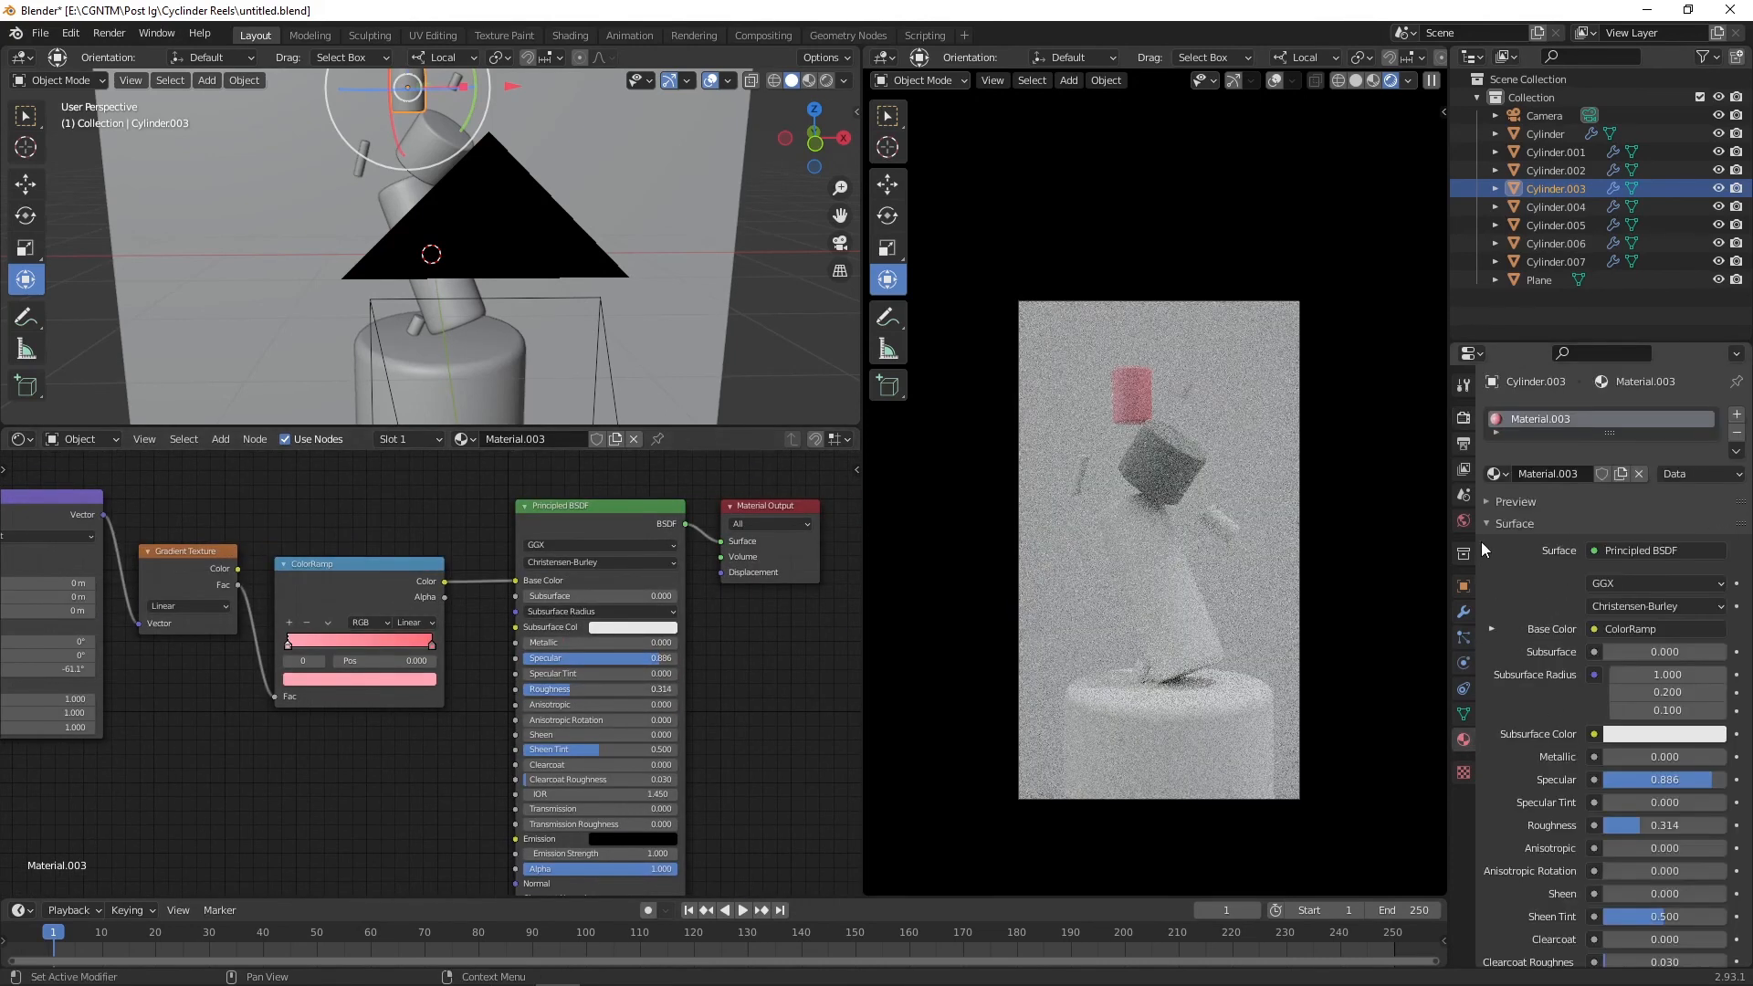
left_click(1515, 502)
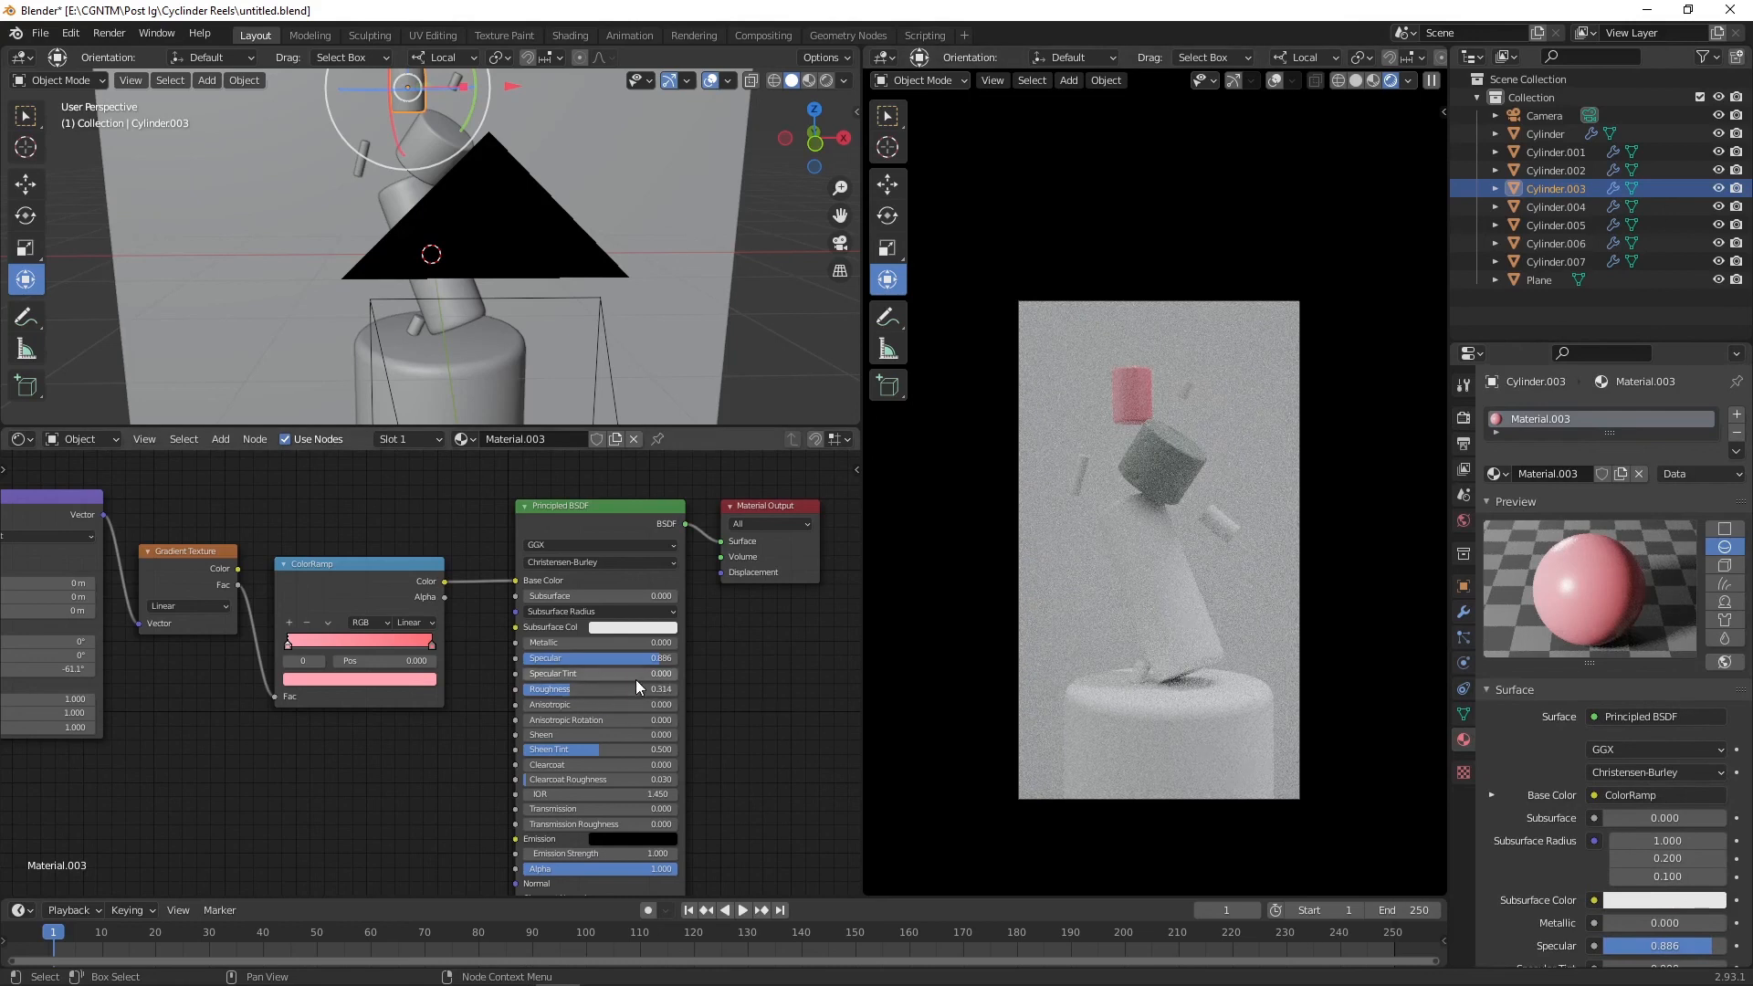
Step: Fine-tune the saturation of the selected ColorRamp stop's pink color
left_click(360, 679)
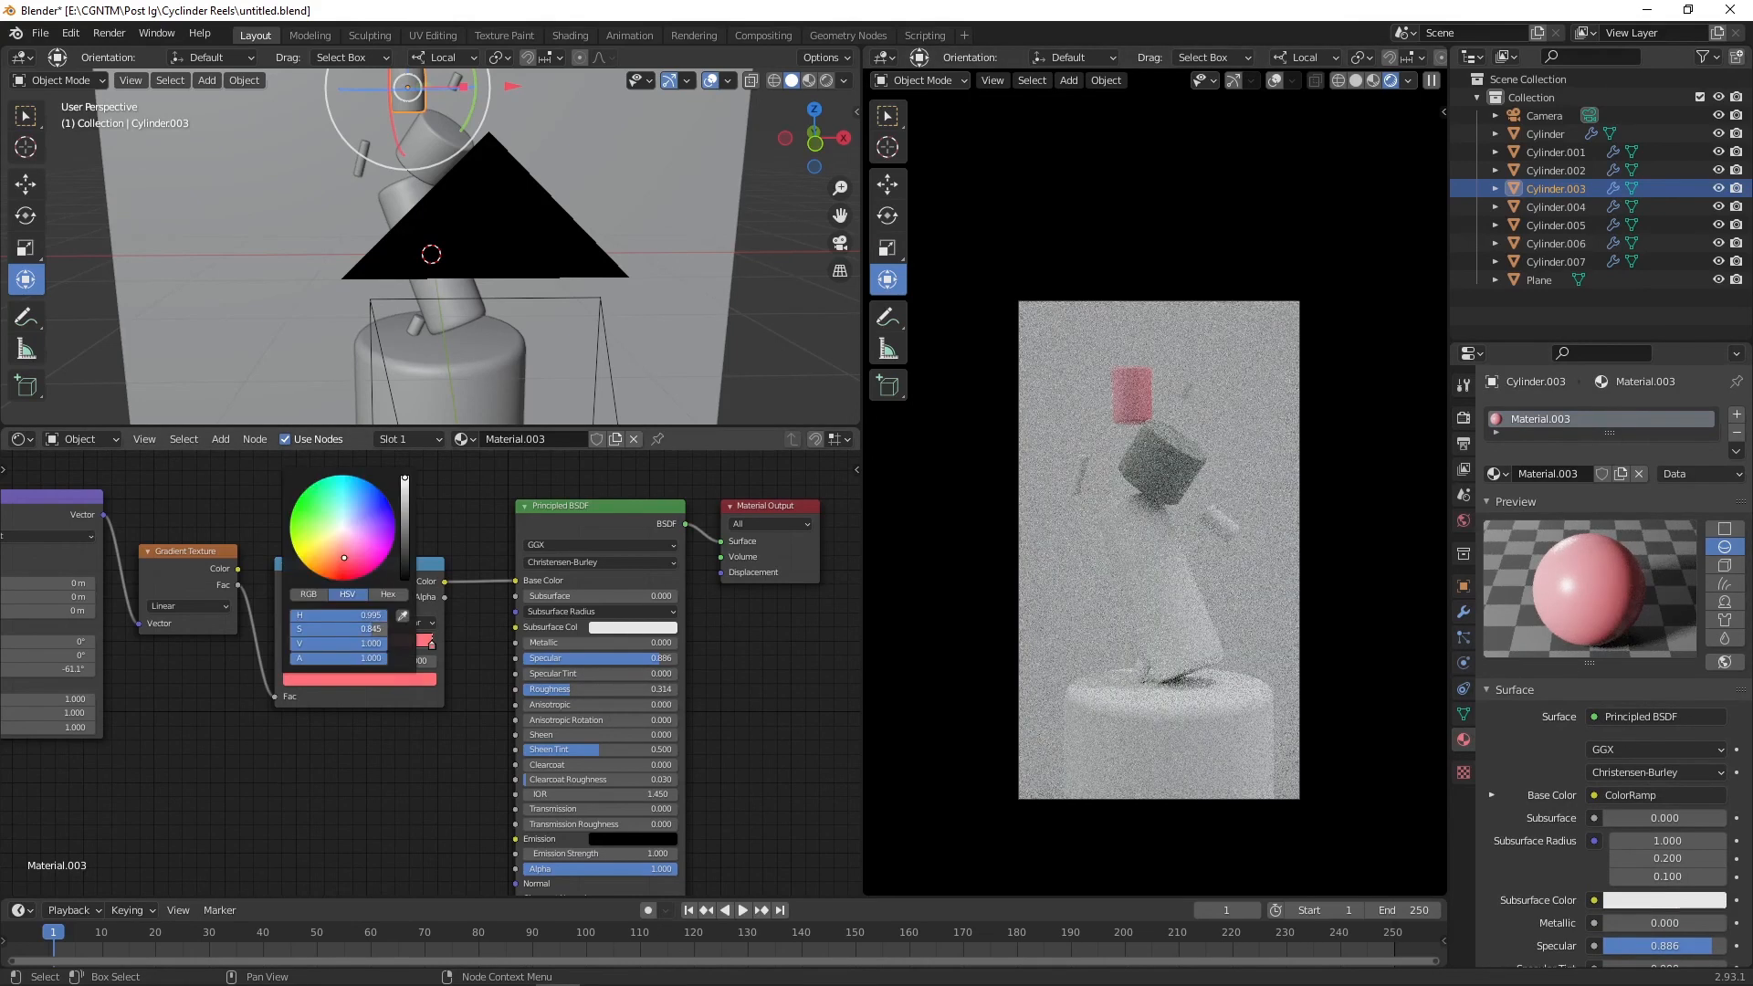
left_click_drag(360, 629, 354, 630)
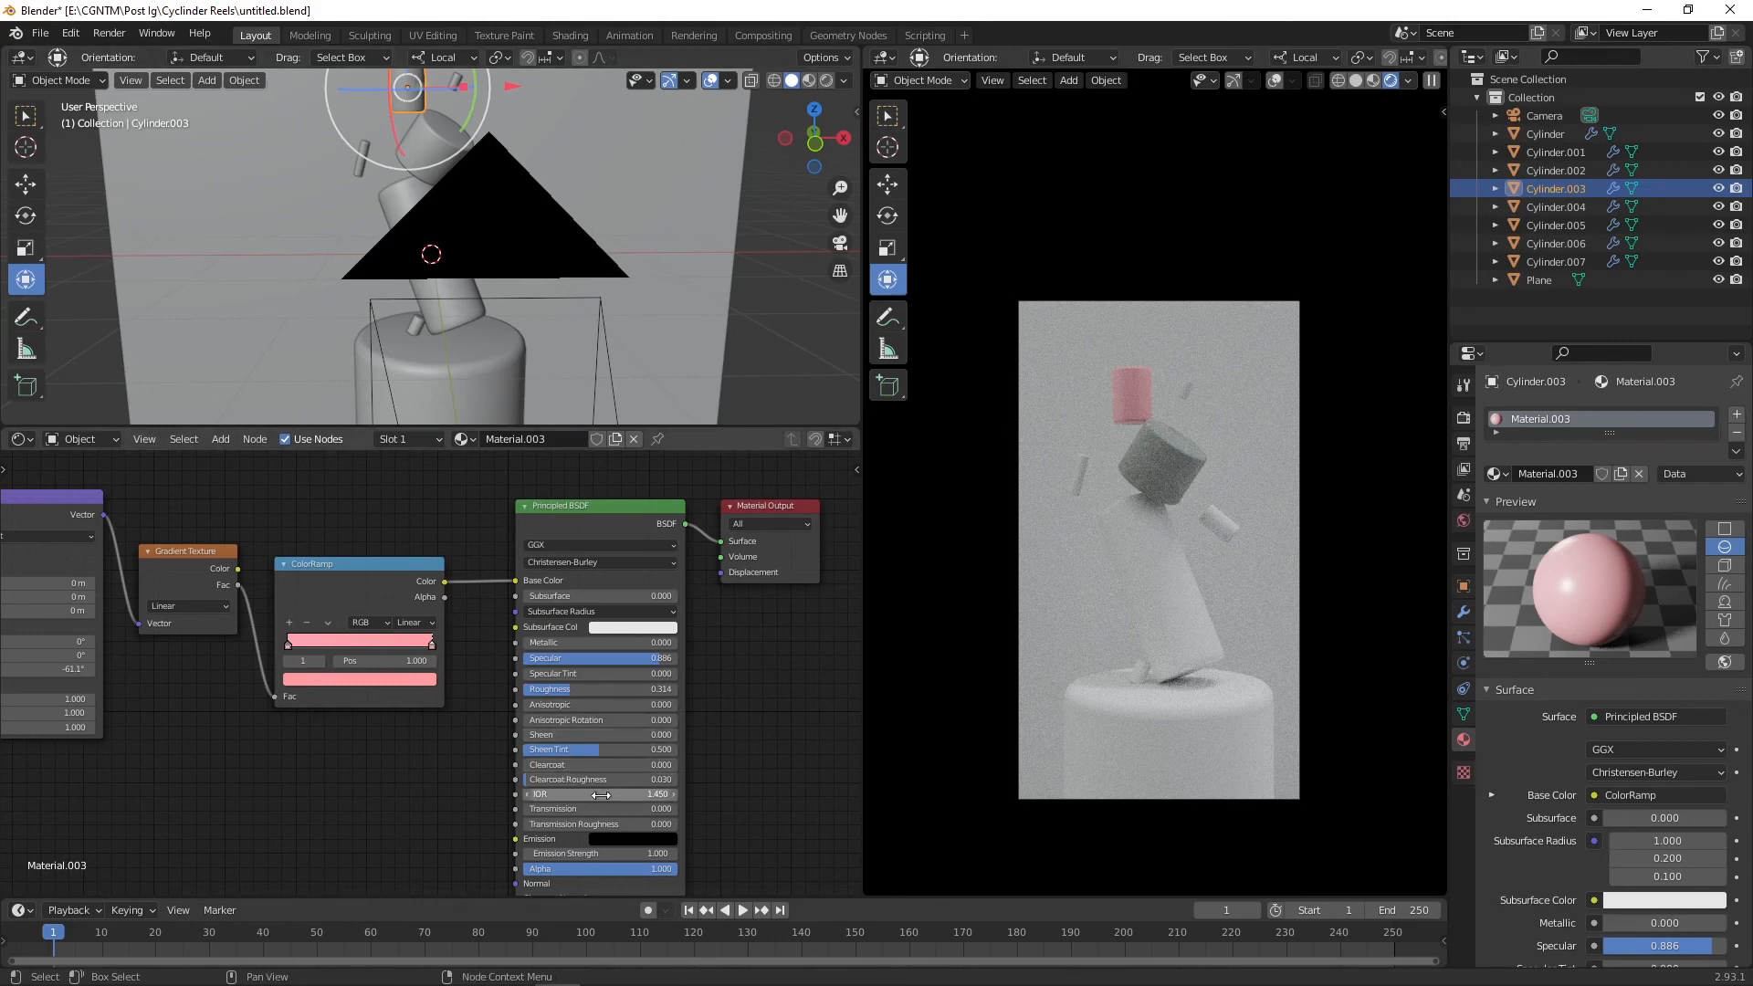
Step: Select the backdrop plane and assign it the pink gradient material Material.003
left_click(640, 304)
left_click(468, 440)
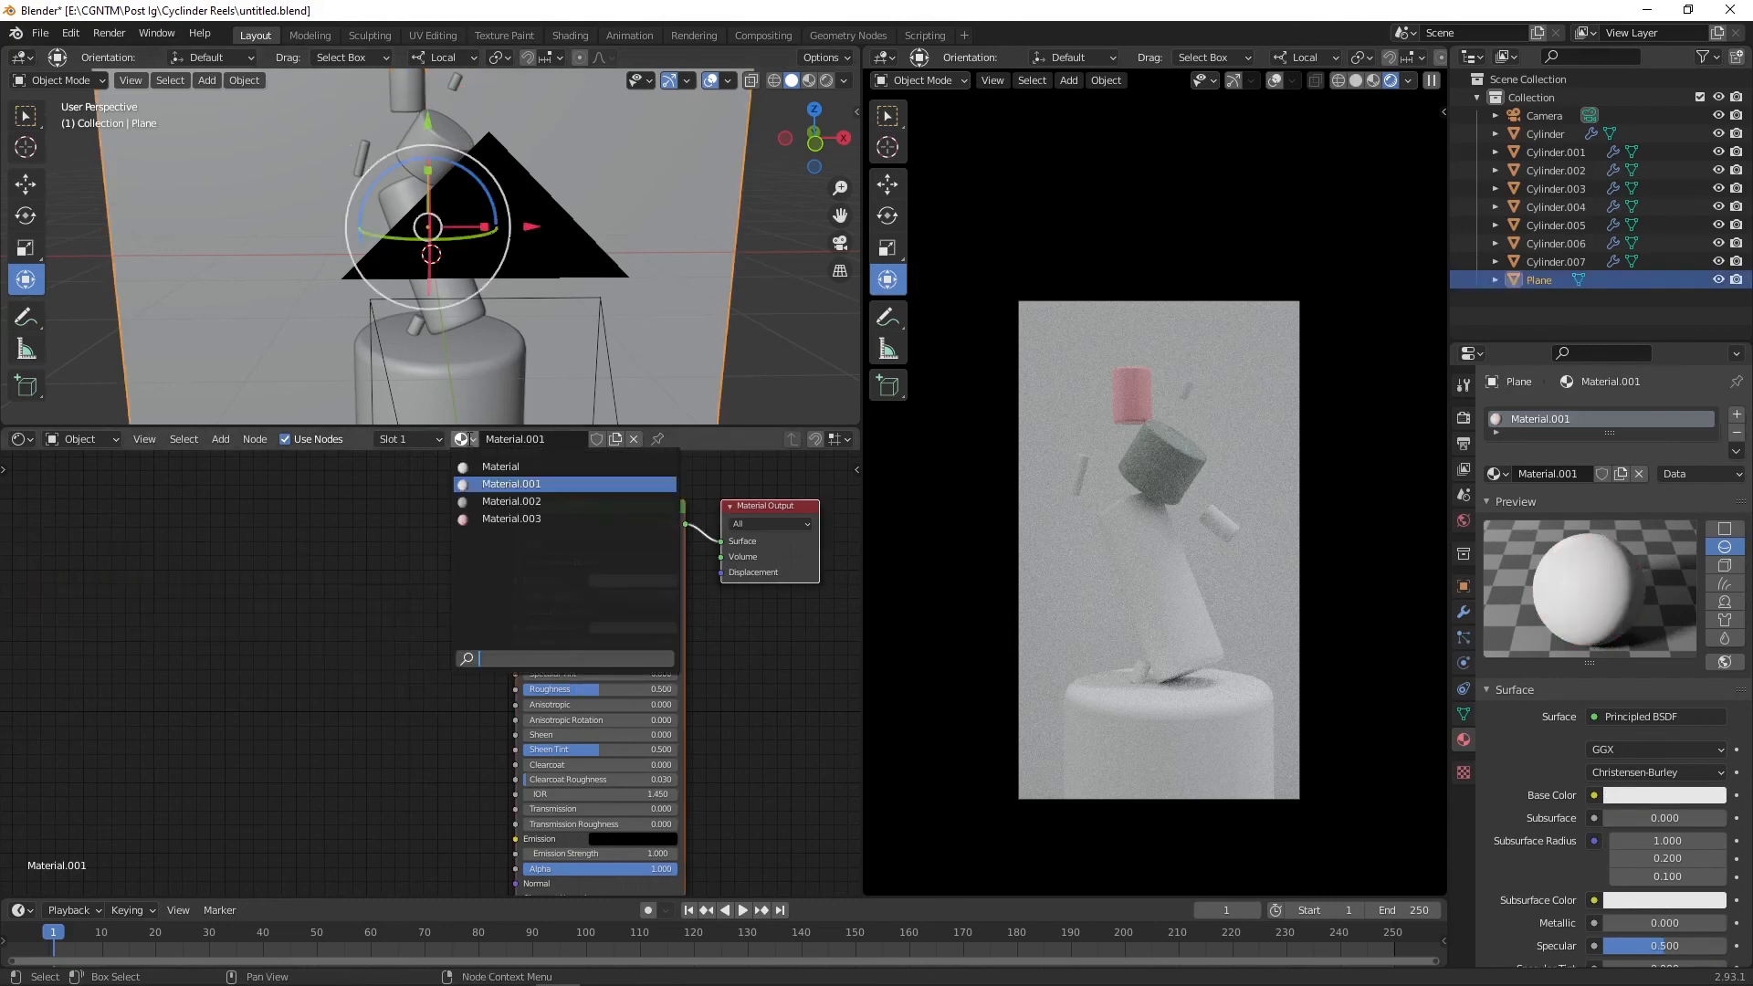
left_click(511, 519)
Step: Recolor the backdrop material's ColorRamp stops to a pale near-white cyan
left_click(424, 639)
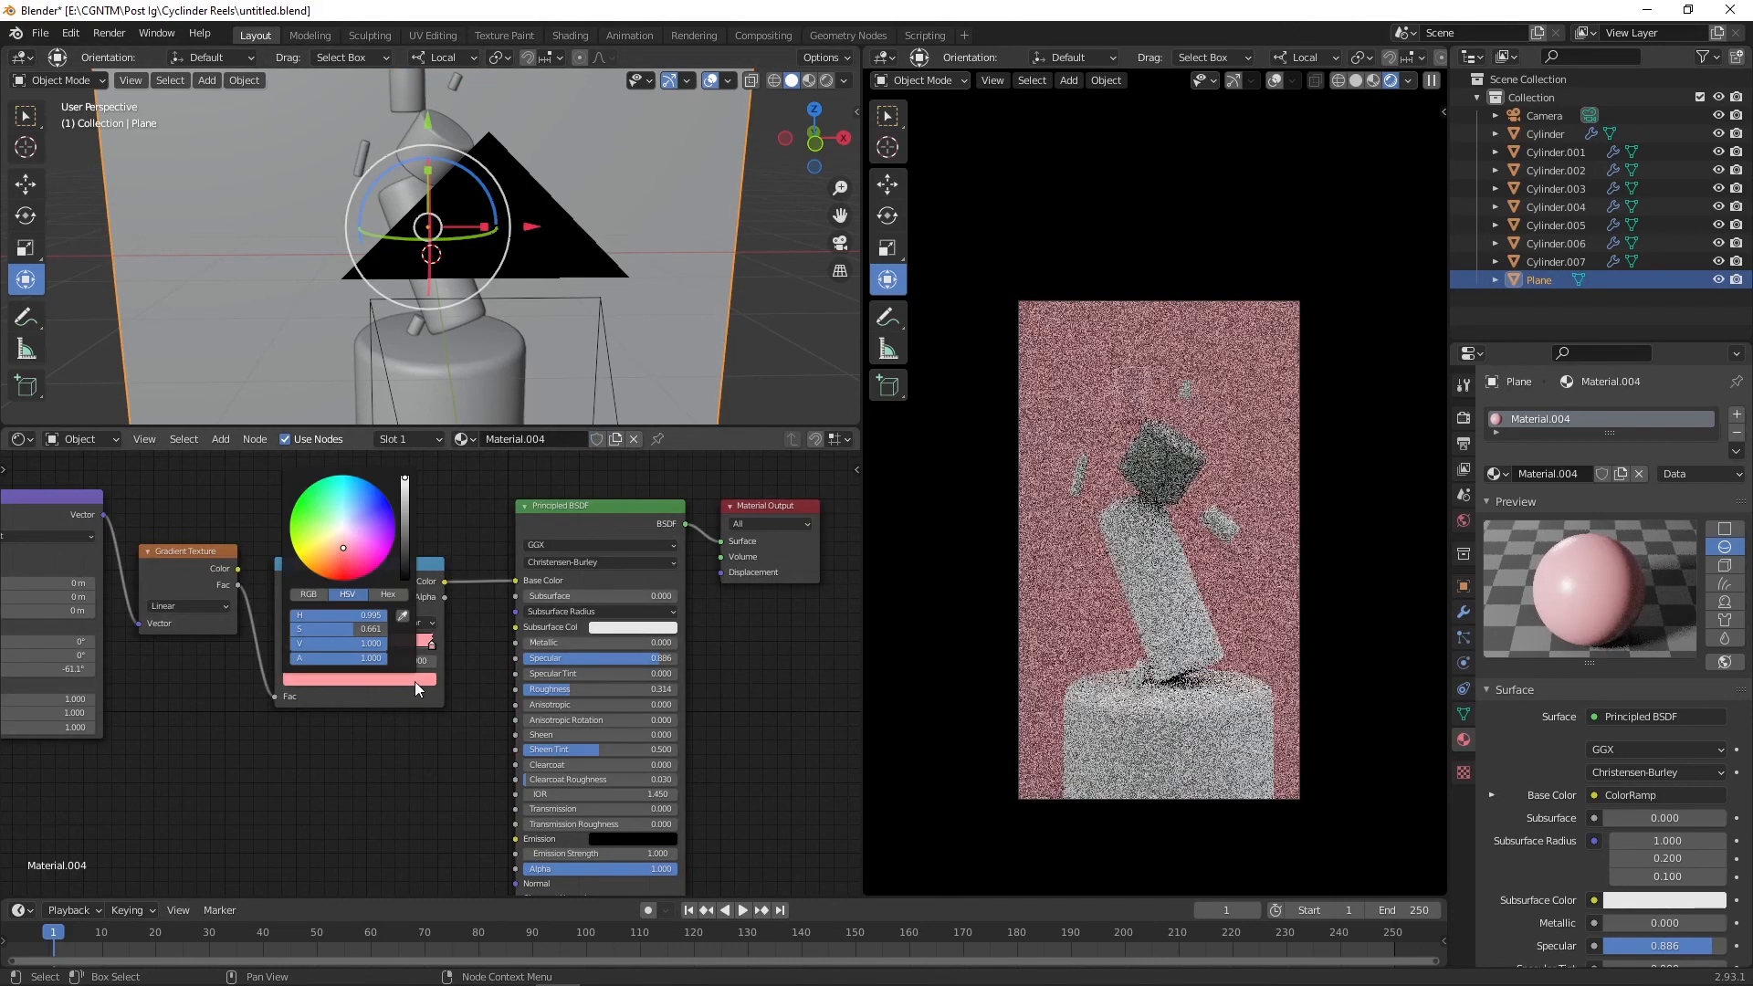
left_click_drag(357, 629, 274, 630)
left_click(288, 644)
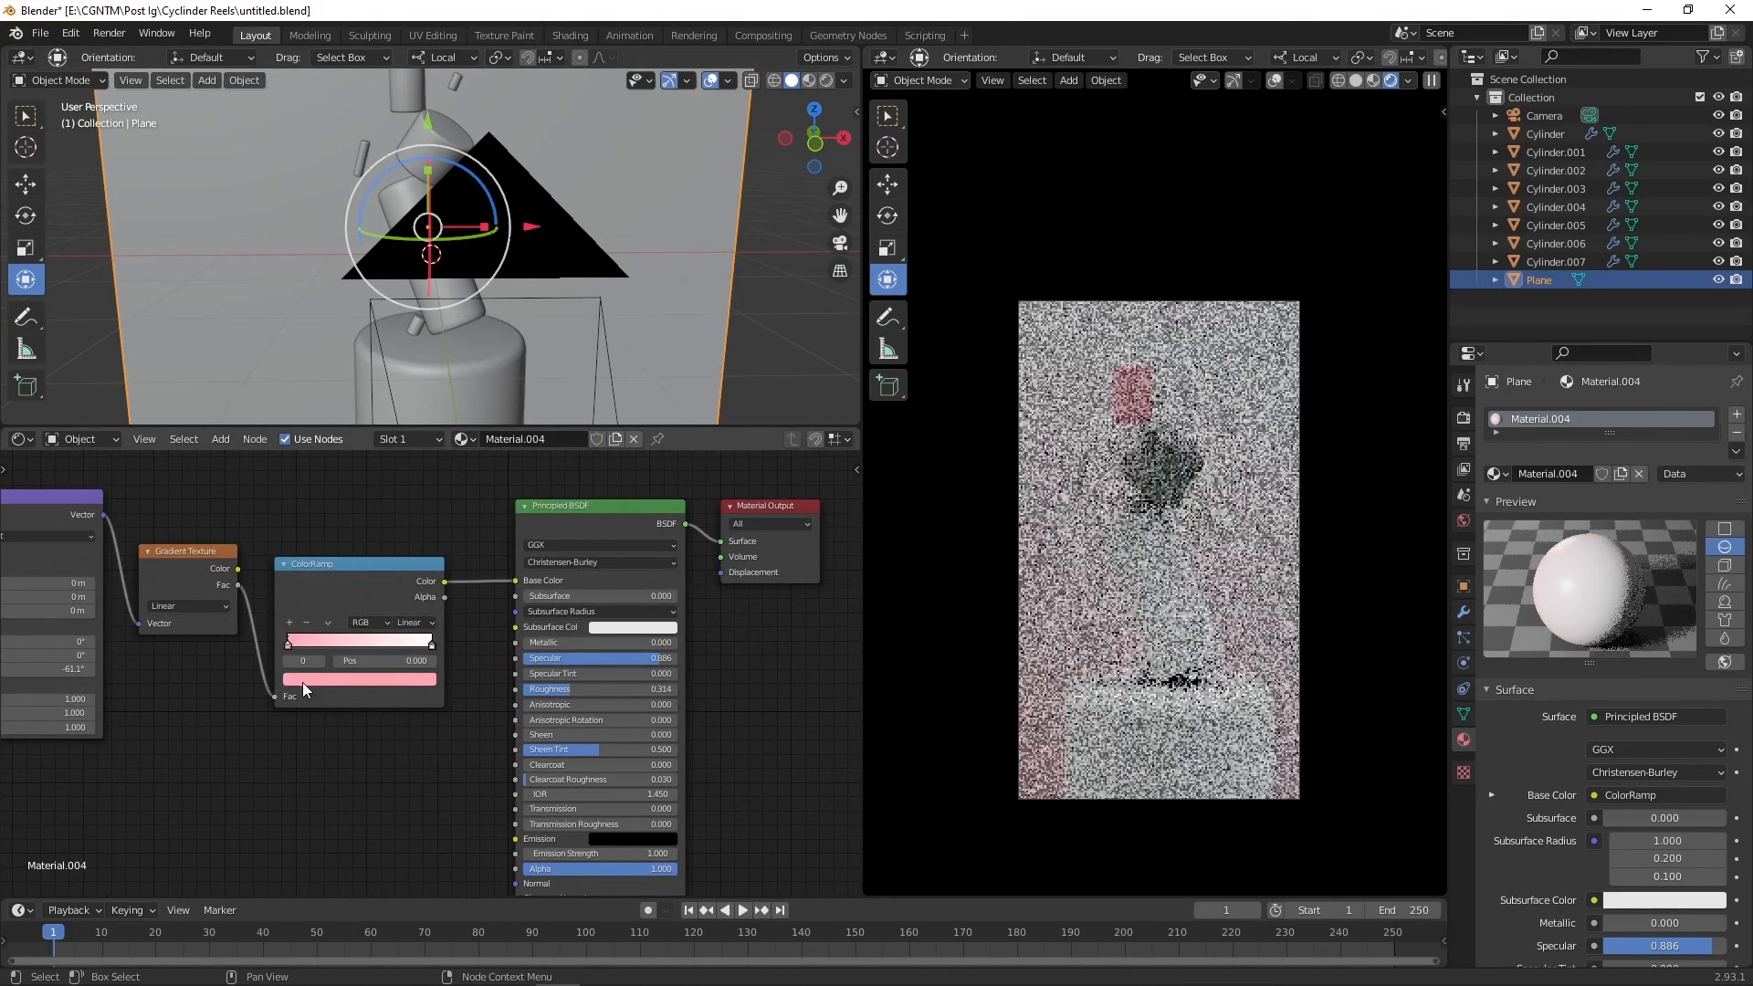
left_click(303, 680)
left_click(343, 520)
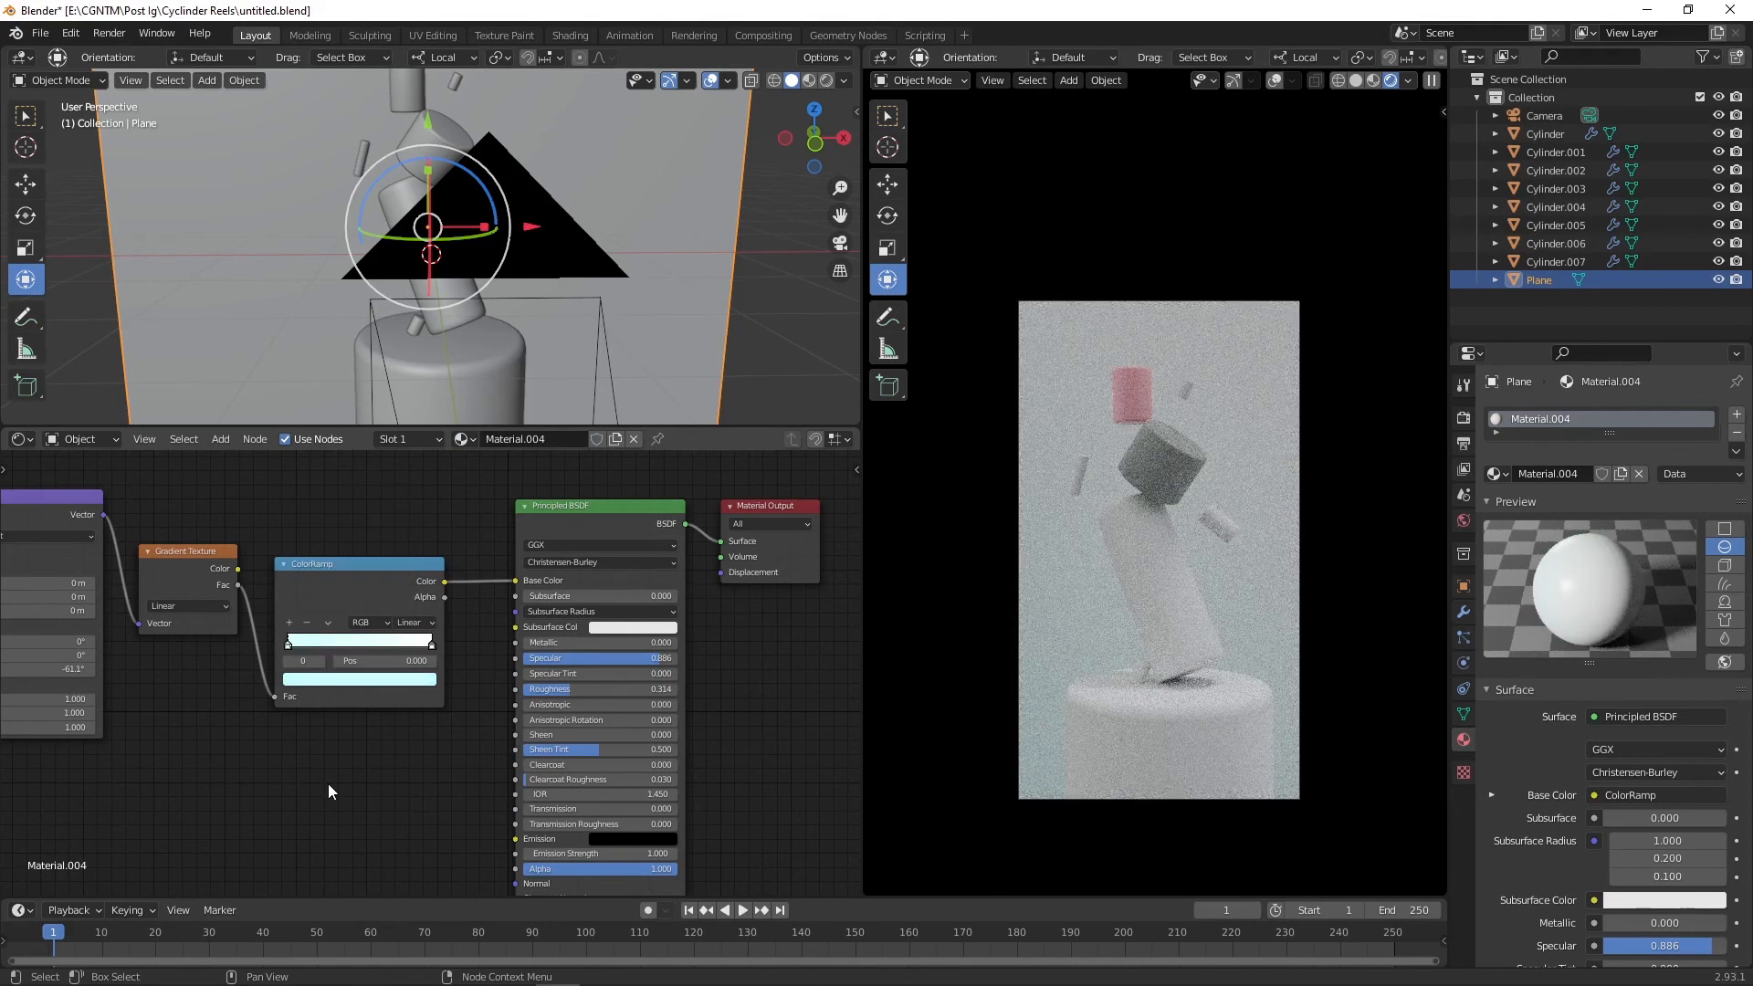
Step: Adjust the colors of both backdrop ColorRamp stops in the color picker
left_click(360, 680)
left_click(353, 515)
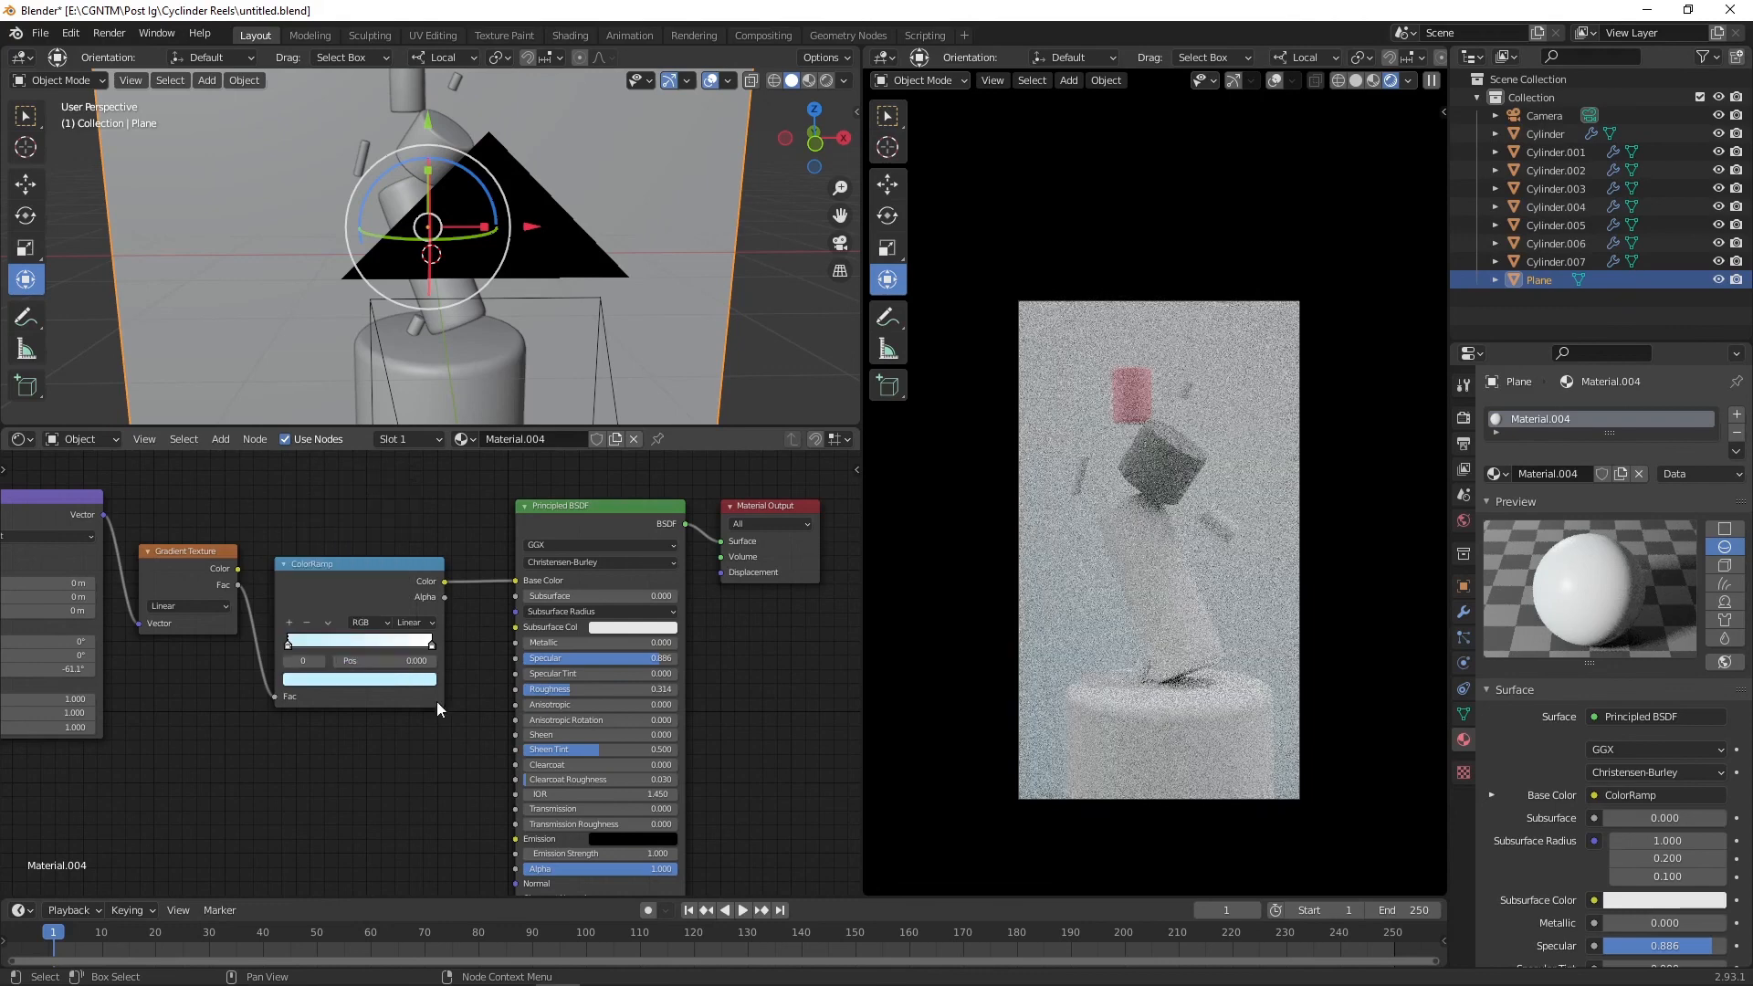
left_click(410, 681)
left_click(343, 523)
Step: Select the small floating cylinder, give it a new material and delete its default Principled BSDF node
left_click(464, 321)
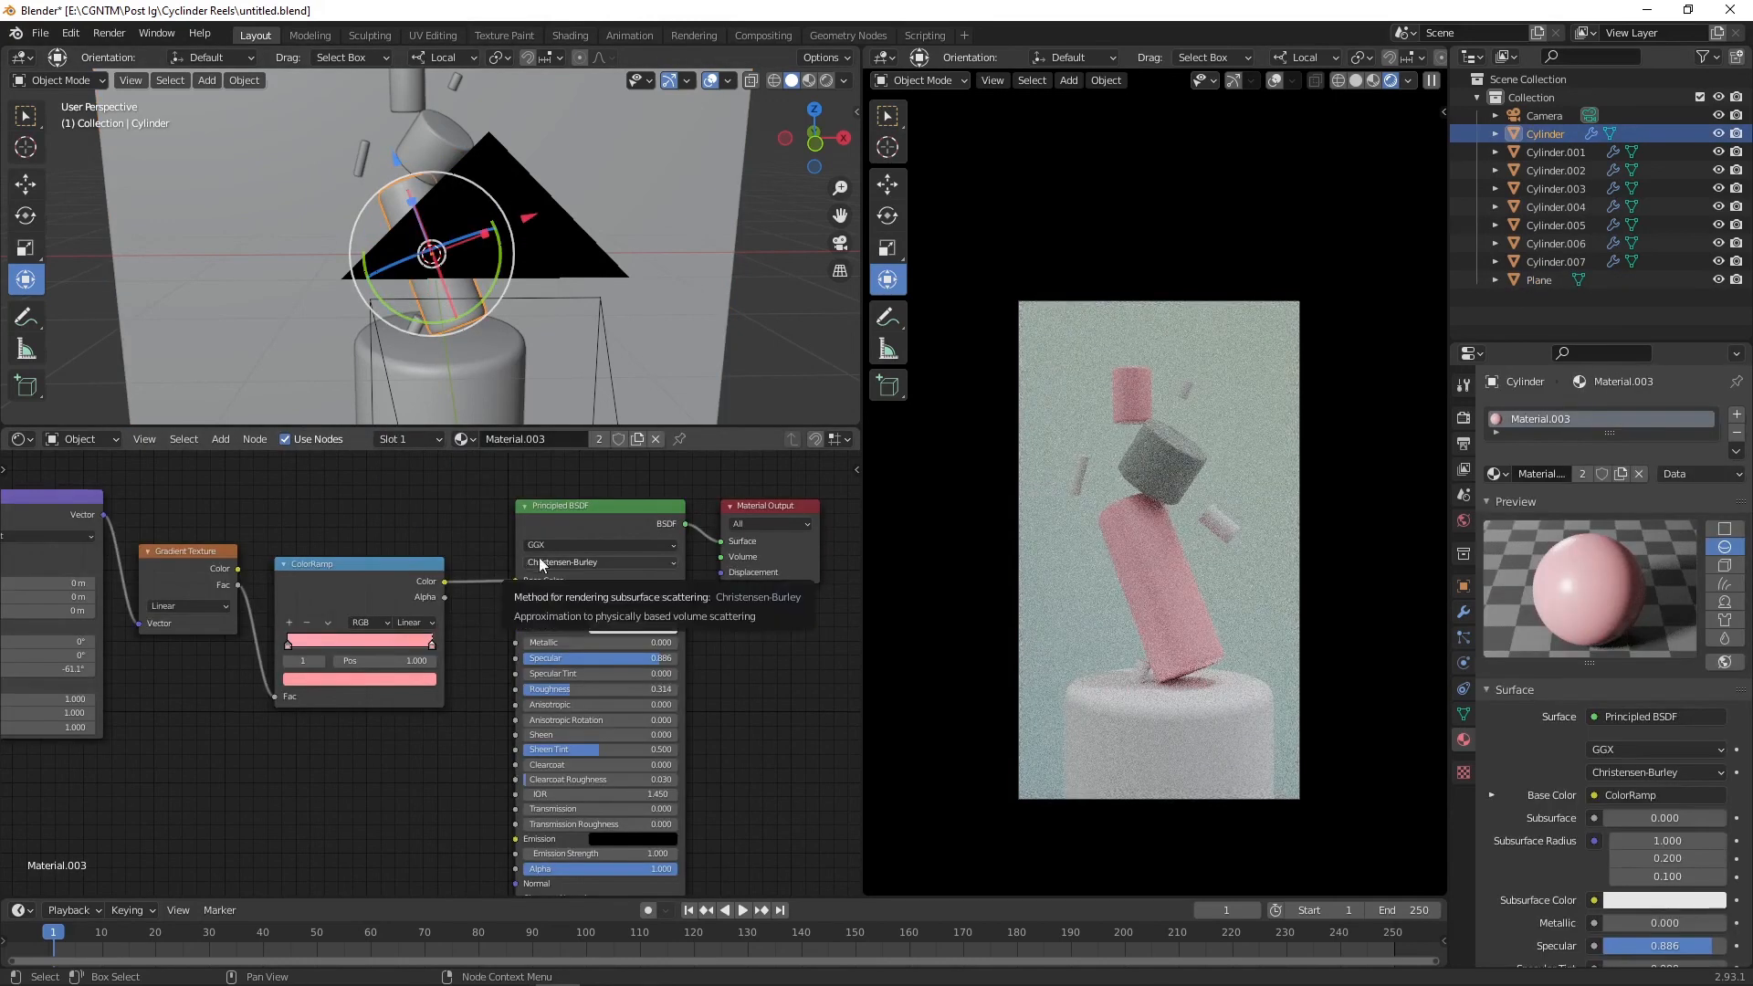
left_click(361, 158)
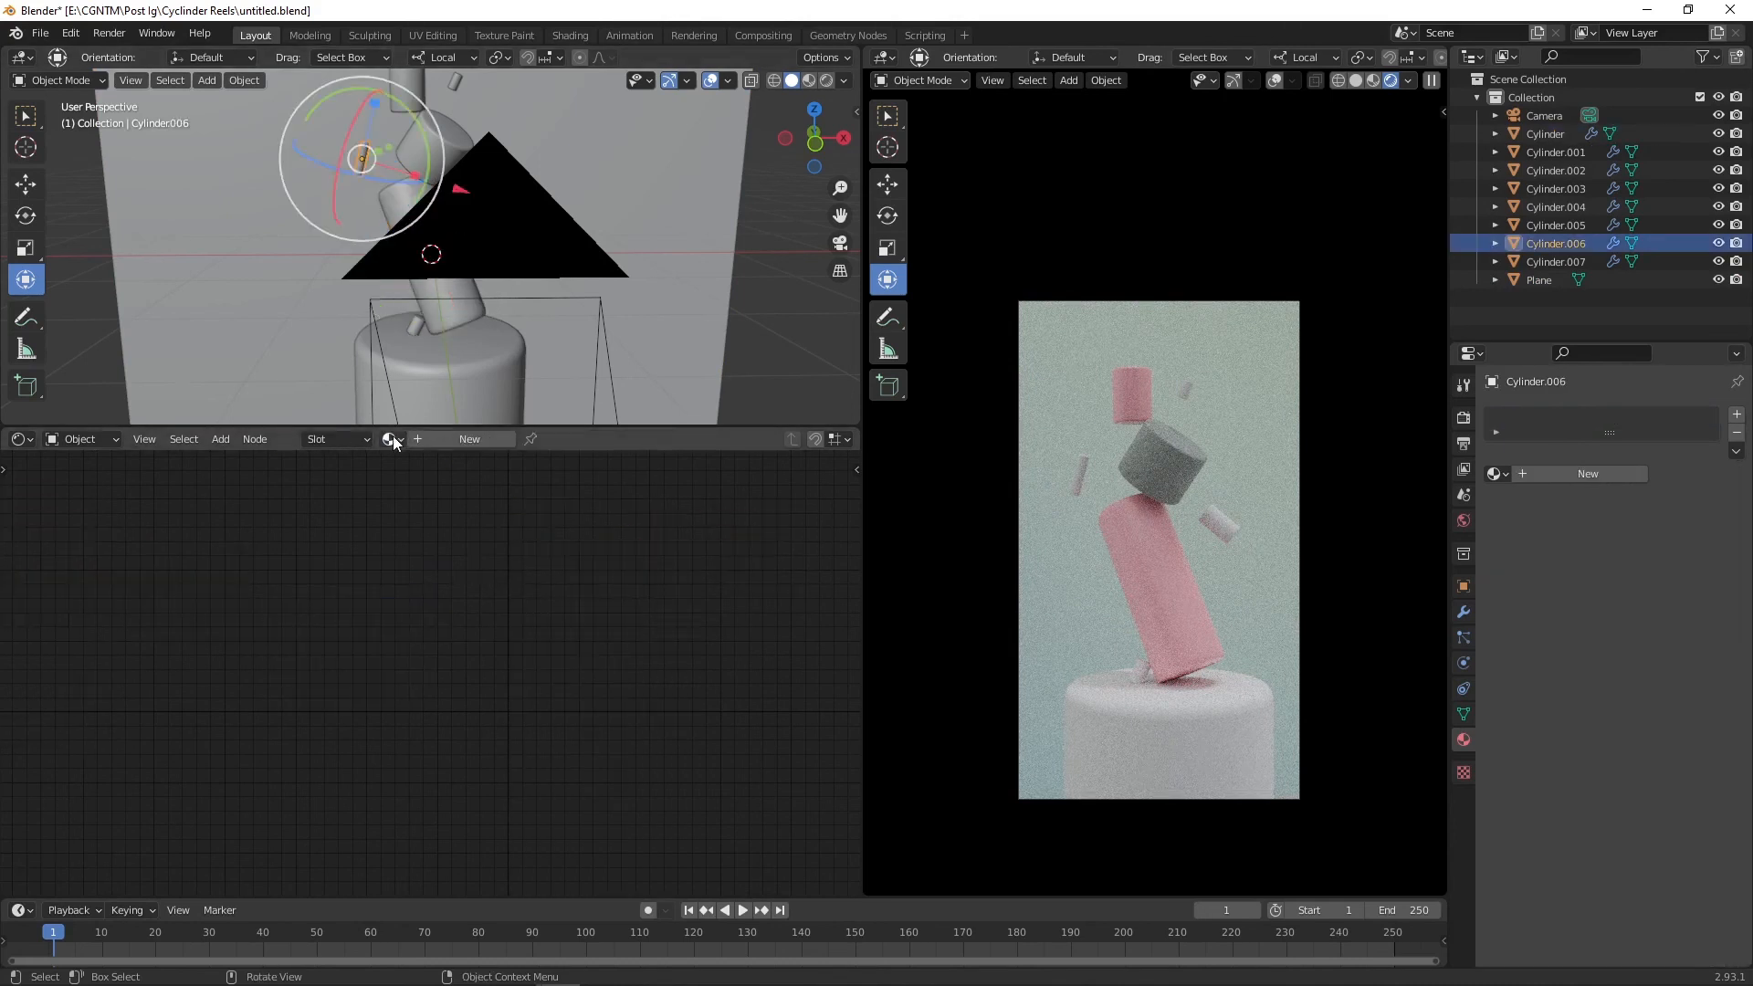
left_click(502, 439)
key("x")
Step: Add a Glossy BSDF node and a Glass BSDF node to the new material
key("shift+a")
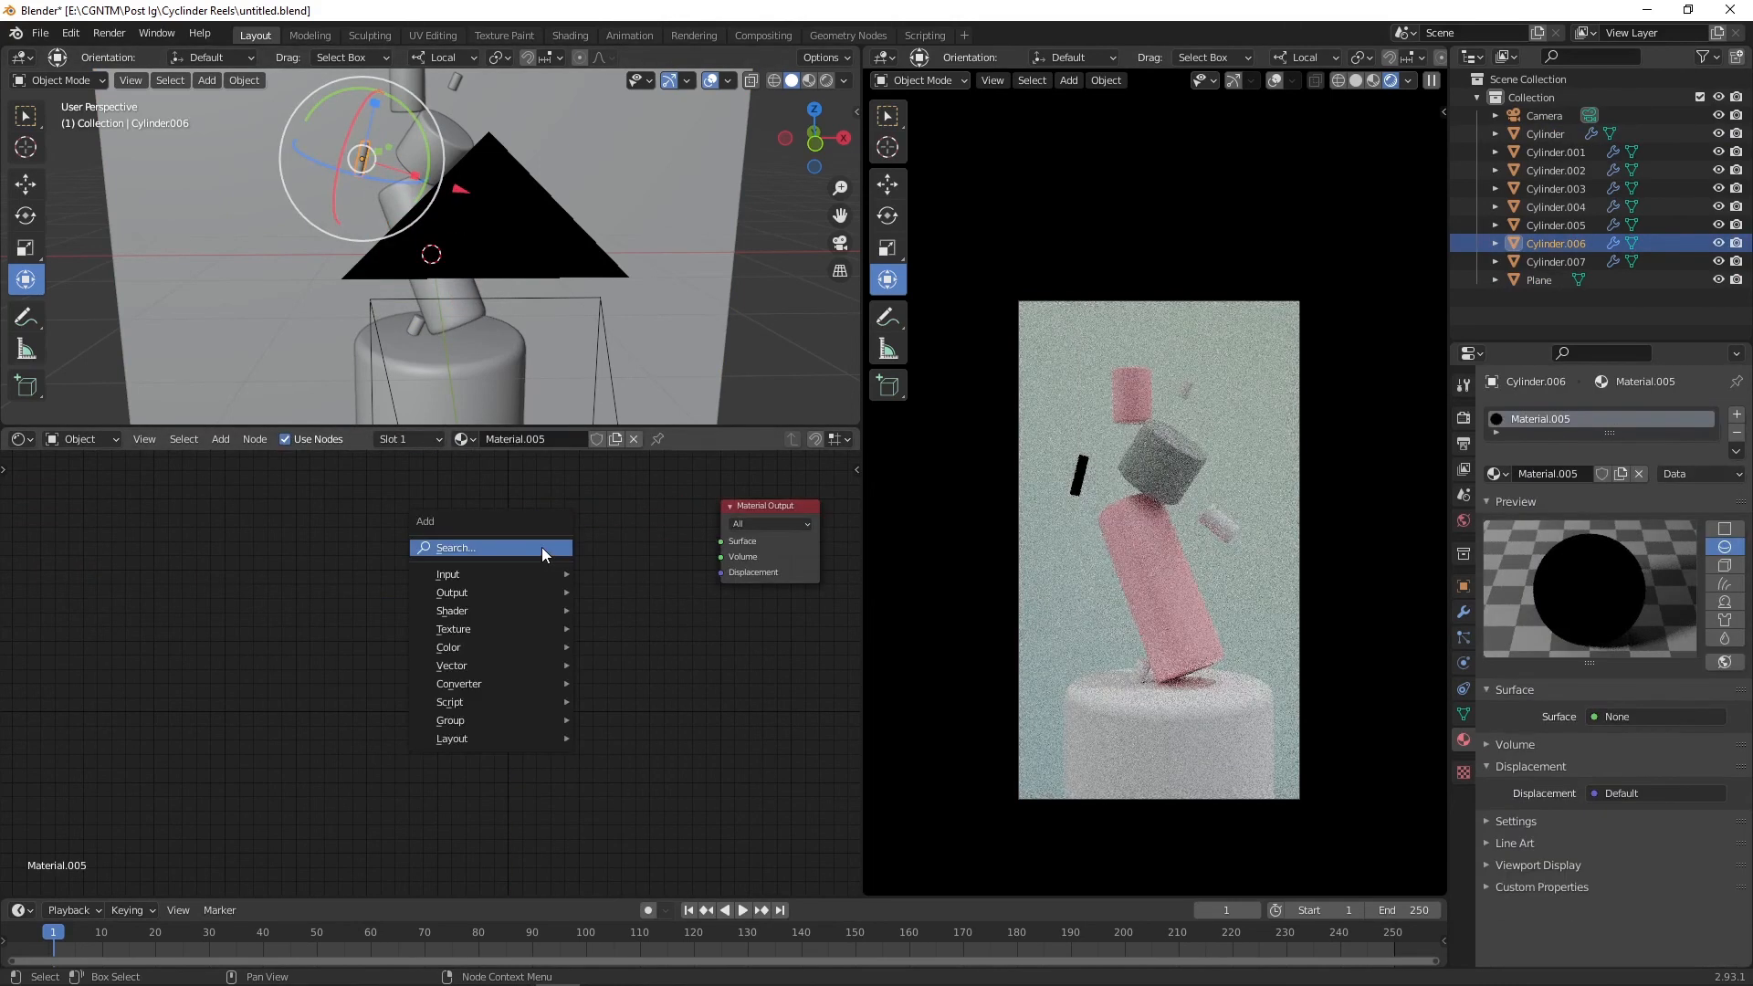
left_click(542, 547)
type("glo")
key("Return")
left_click(542, 548)
key("shift+a")
left_click(485, 721)
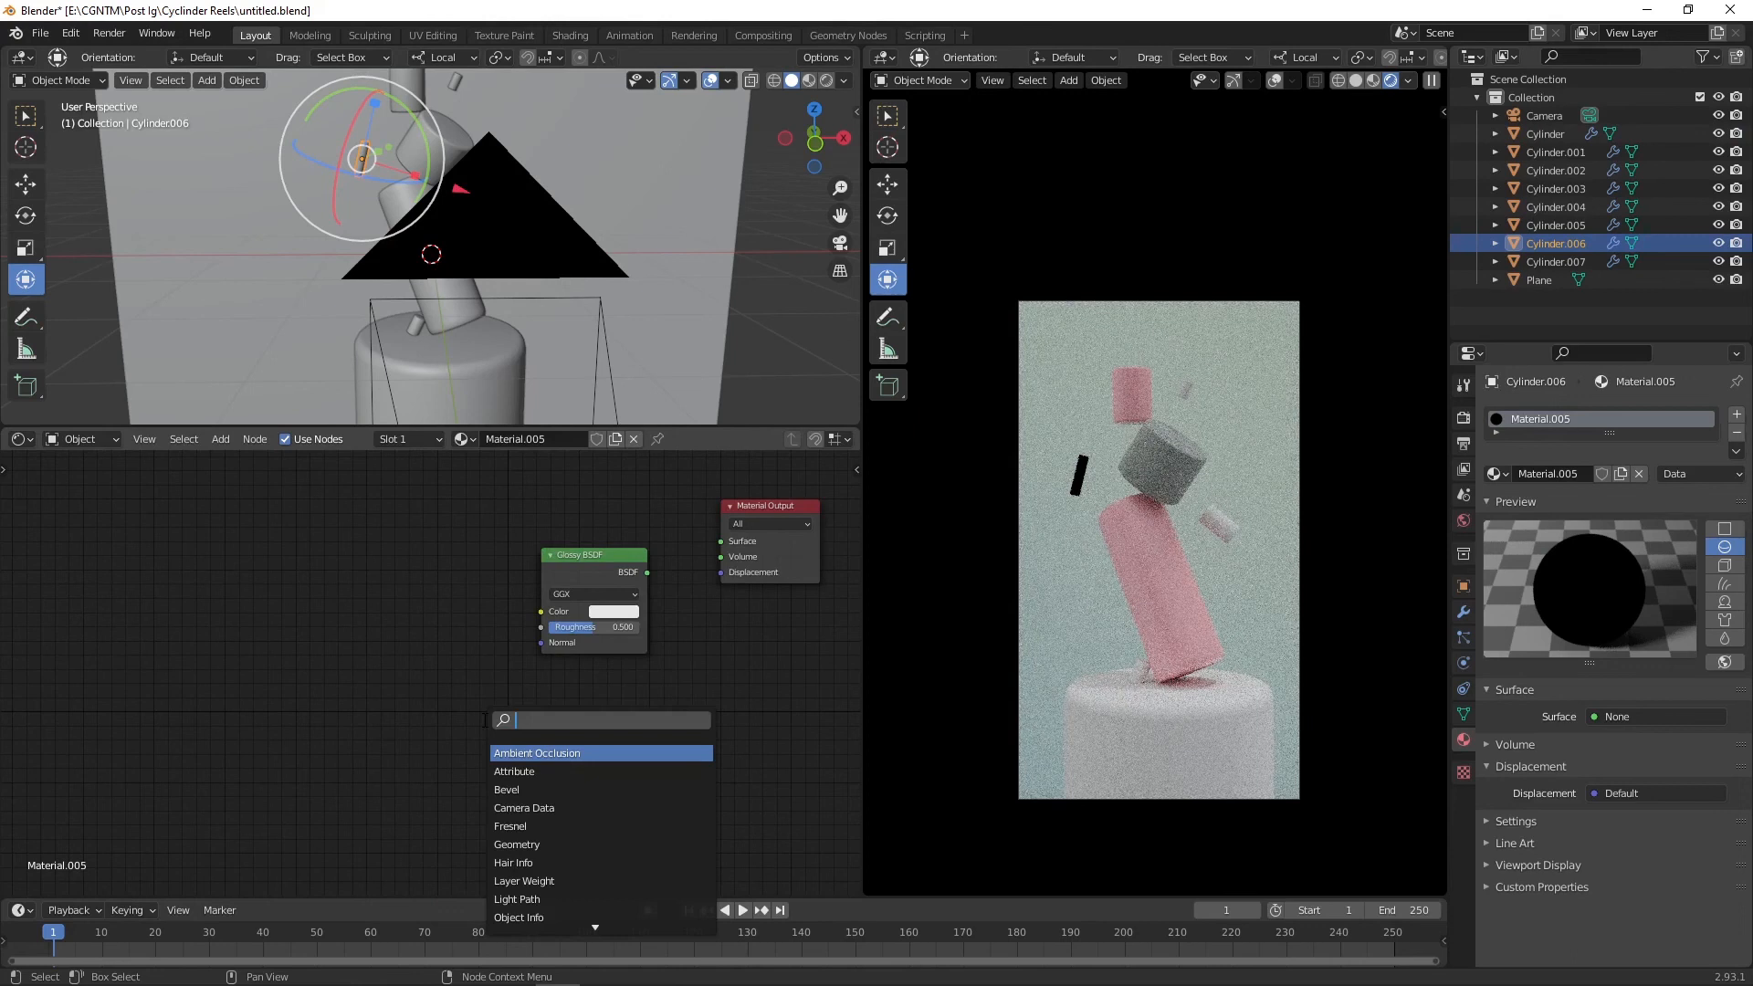
type("glass")
key("Return")
left_click(523, 714)
Step: Add a Layer Weight node and a Mix Shader node
key("shift+a")
left_click(439, 666)
type("layer")
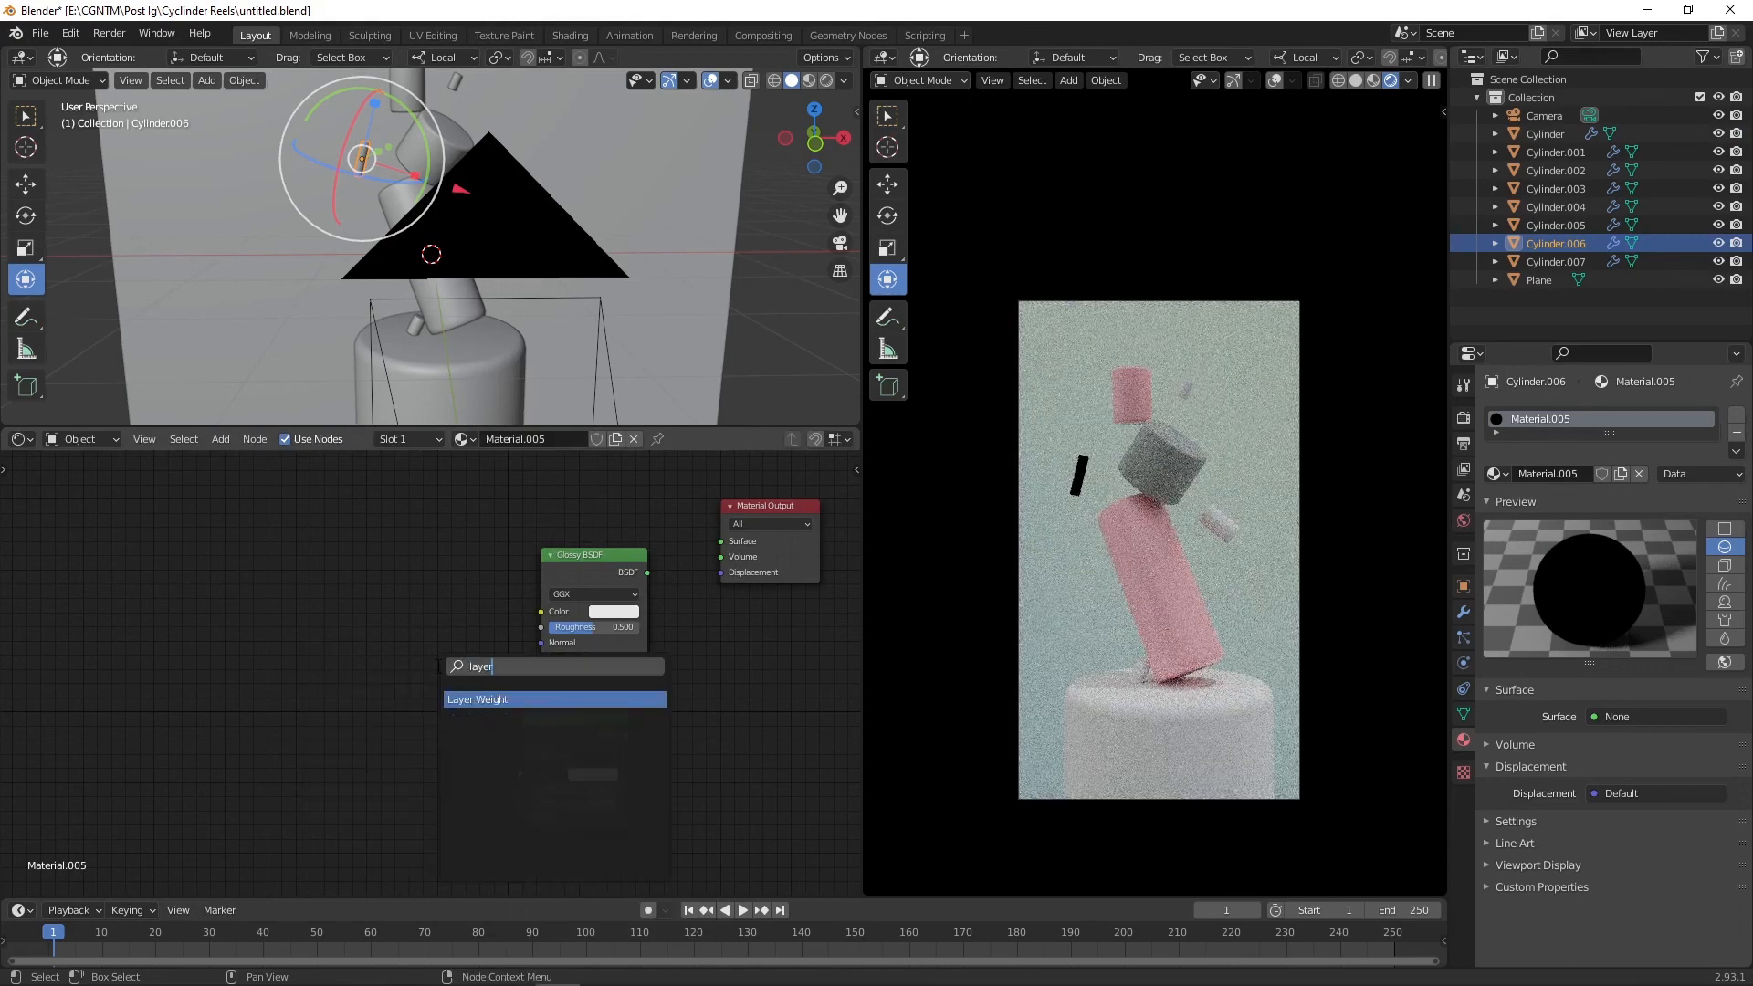
key("Return")
left_click(517, 473)
key("shift+a")
type("mix")
key("Return")
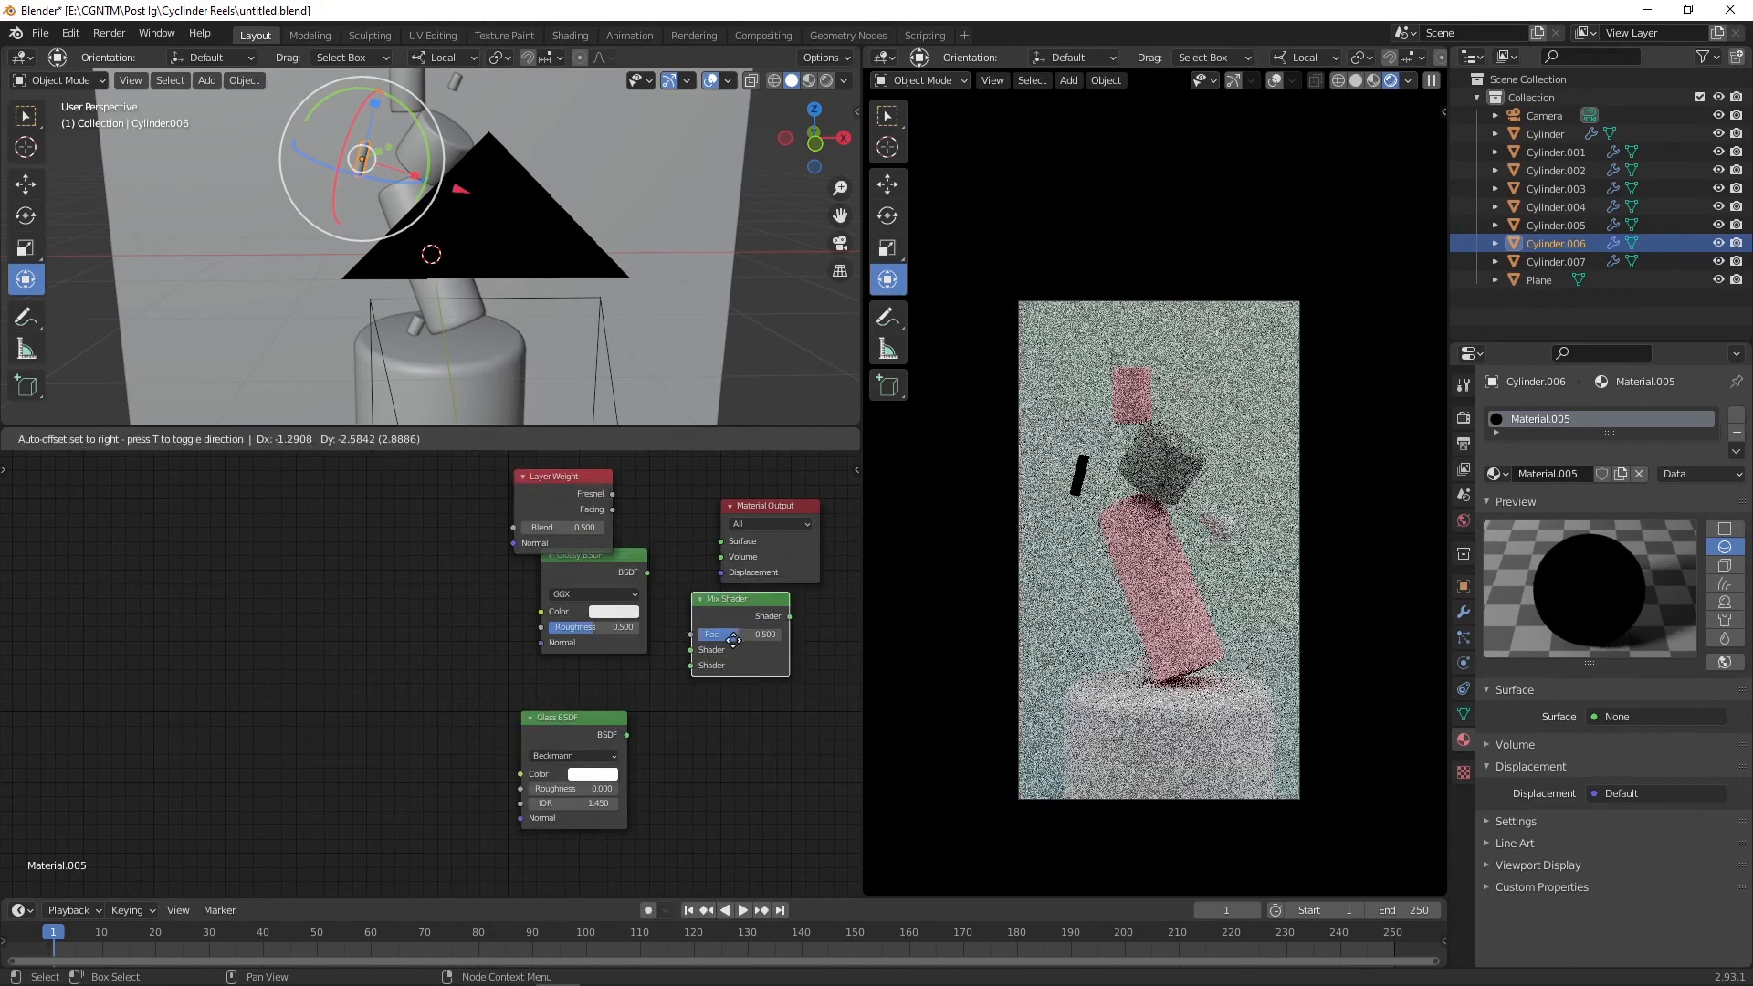
left_click(719, 645)
Step: Wire Layer Weight Fresnel into the Mix Shader factor, Glossy and Glass into its shaders, and Mix Shader into Surface
left_click_drag(610, 573, 518, 591)
left_click_drag(718, 604, 652, 566)
left_click_drag(568, 500, 483, 500)
left_click_drag(583, 721, 488, 687)
left_click_drag(488, 576, 611, 615)
left_click_drag(532, 702, 610, 631)
left_click_drag(528, 493, 611, 600)
left_click_drag(658, 563, 720, 542)
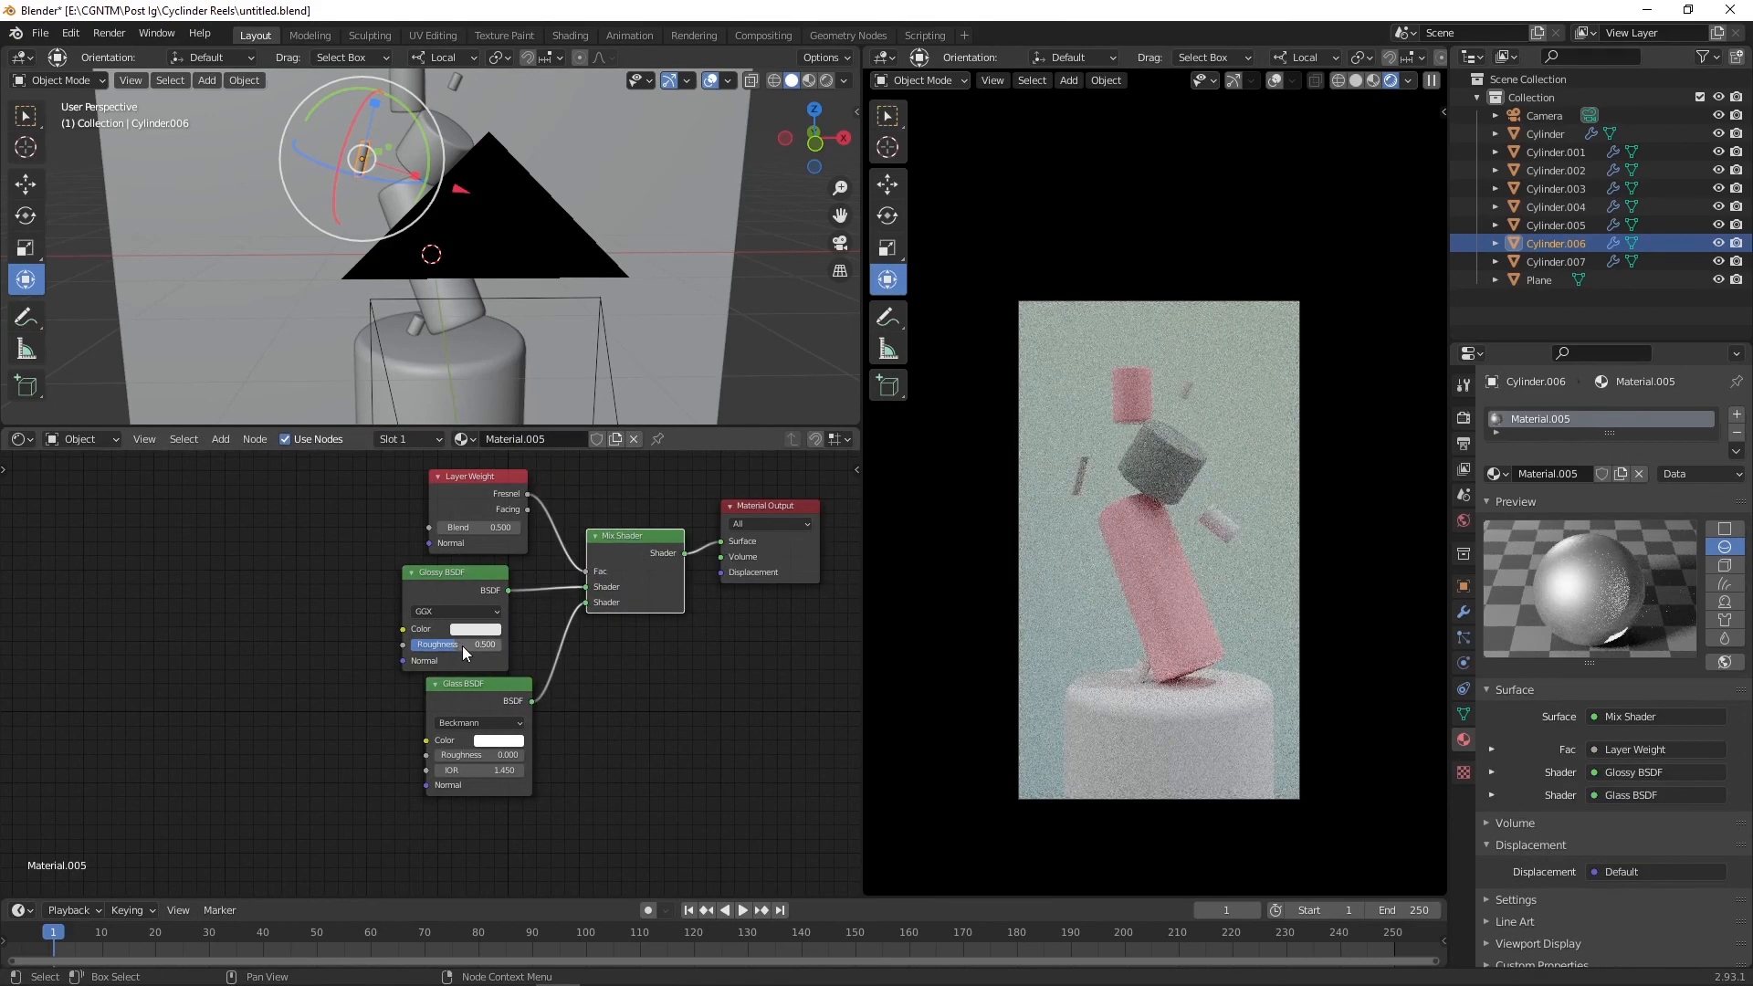
Step: Set Glass roughness to about 0.485, Layer Weight Blend to 0.200 and Glossy roughness to 0.000
left_click_drag(462, 647, 508, 646)
left_click_drag(501, 756, 545, 758)
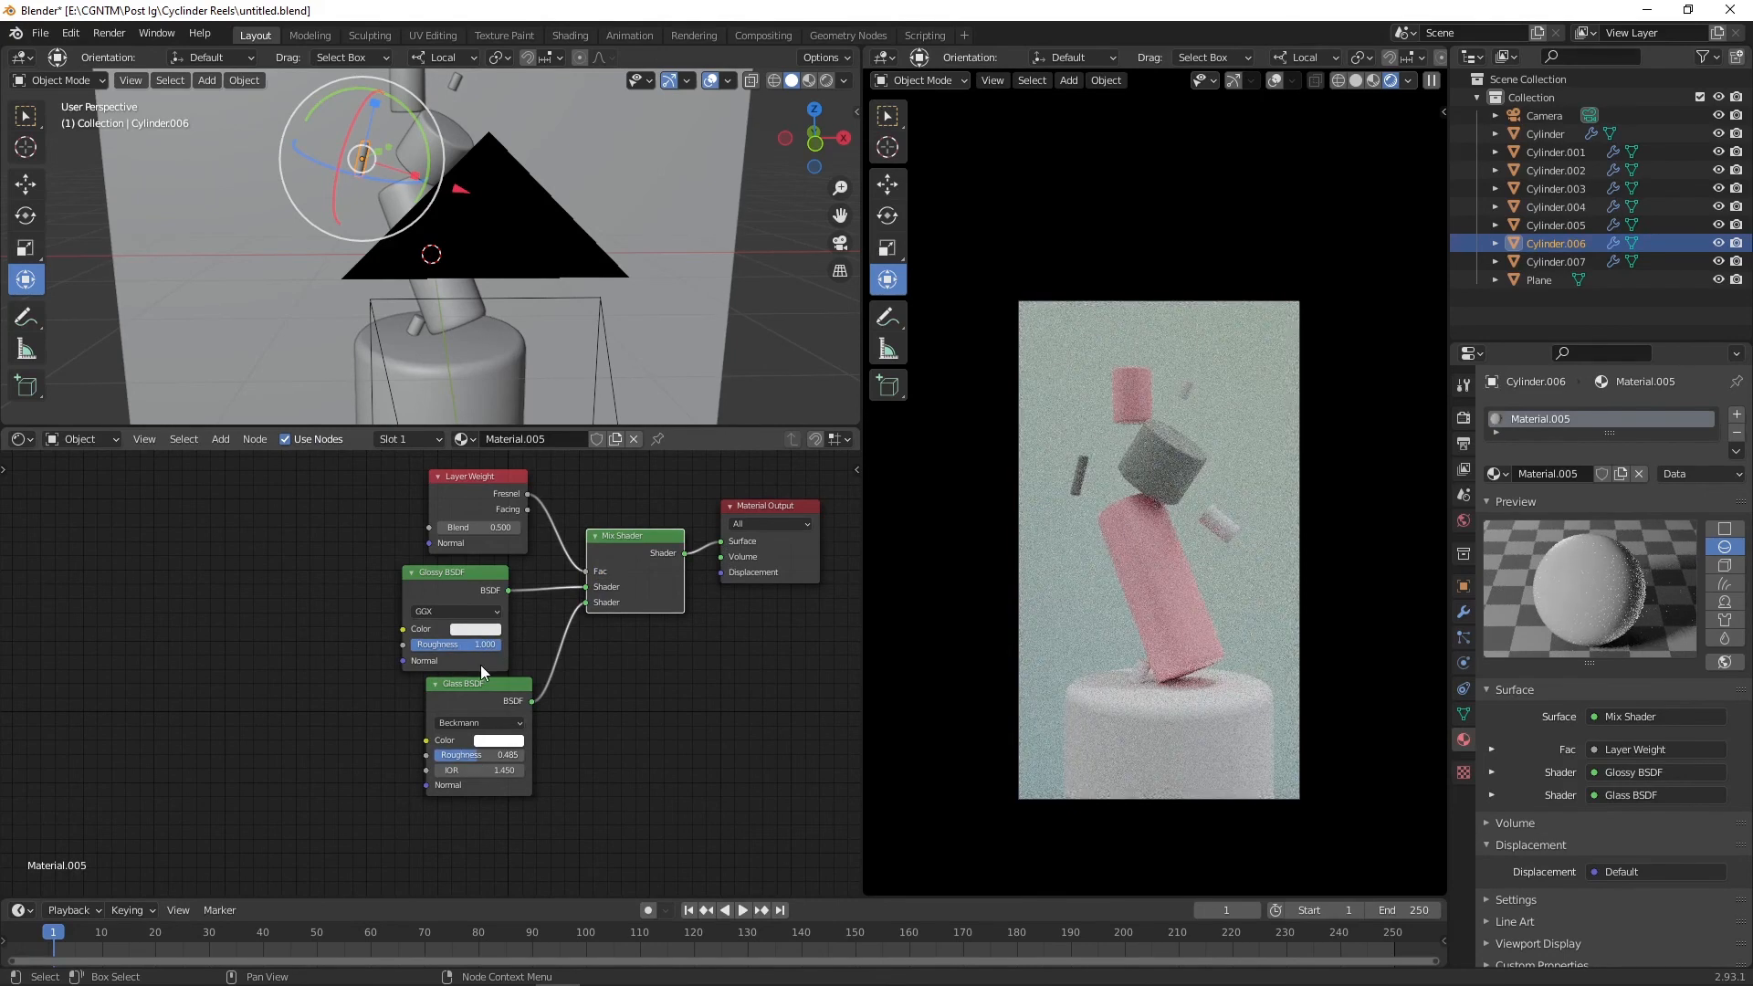
mouse_move(479, 527)
left_mouse_down()
mouse_move(445, 531)
mouse_move(508, 529)
left_mouse_up()
left_click_drag(492, 644, 413, 648)
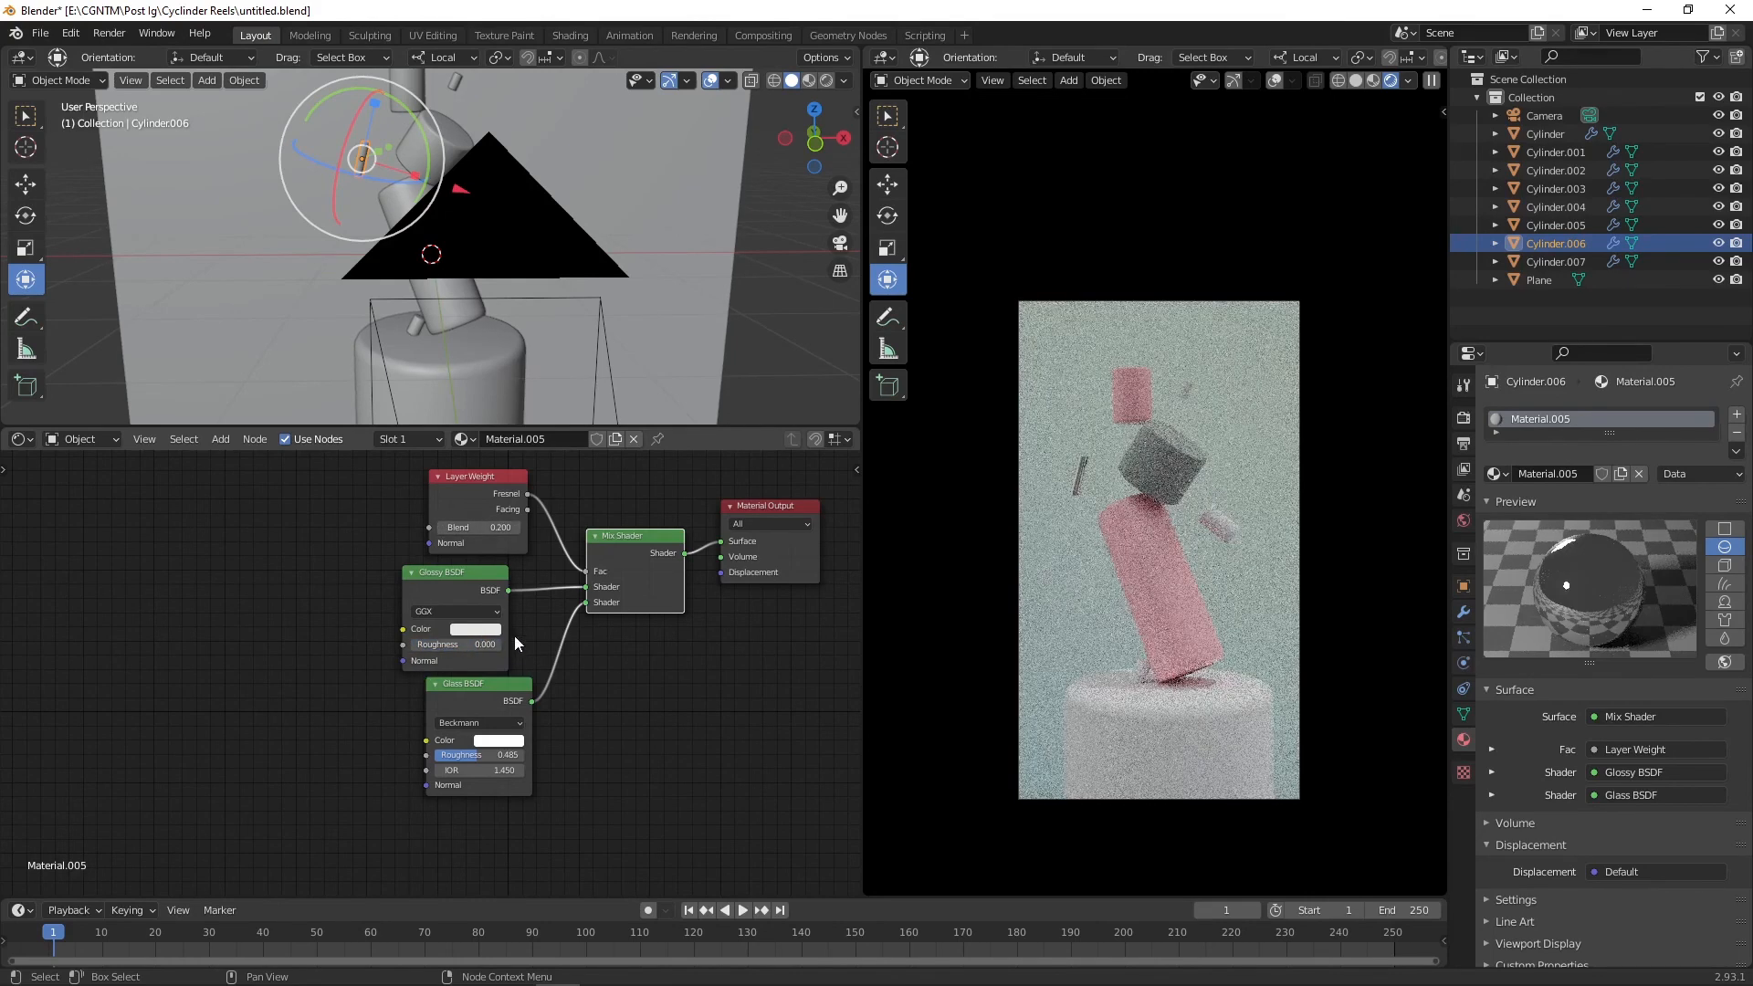
Step: Limit the rendered viewport to a region around the glass cylinder and zoom in on it
scroll(999, 479, "up", 7)
middle_click_drag(998, 478, 1117, 477, "shift")
key("ctrl+b")
left_click_drag(947, 359, 1048, 587)
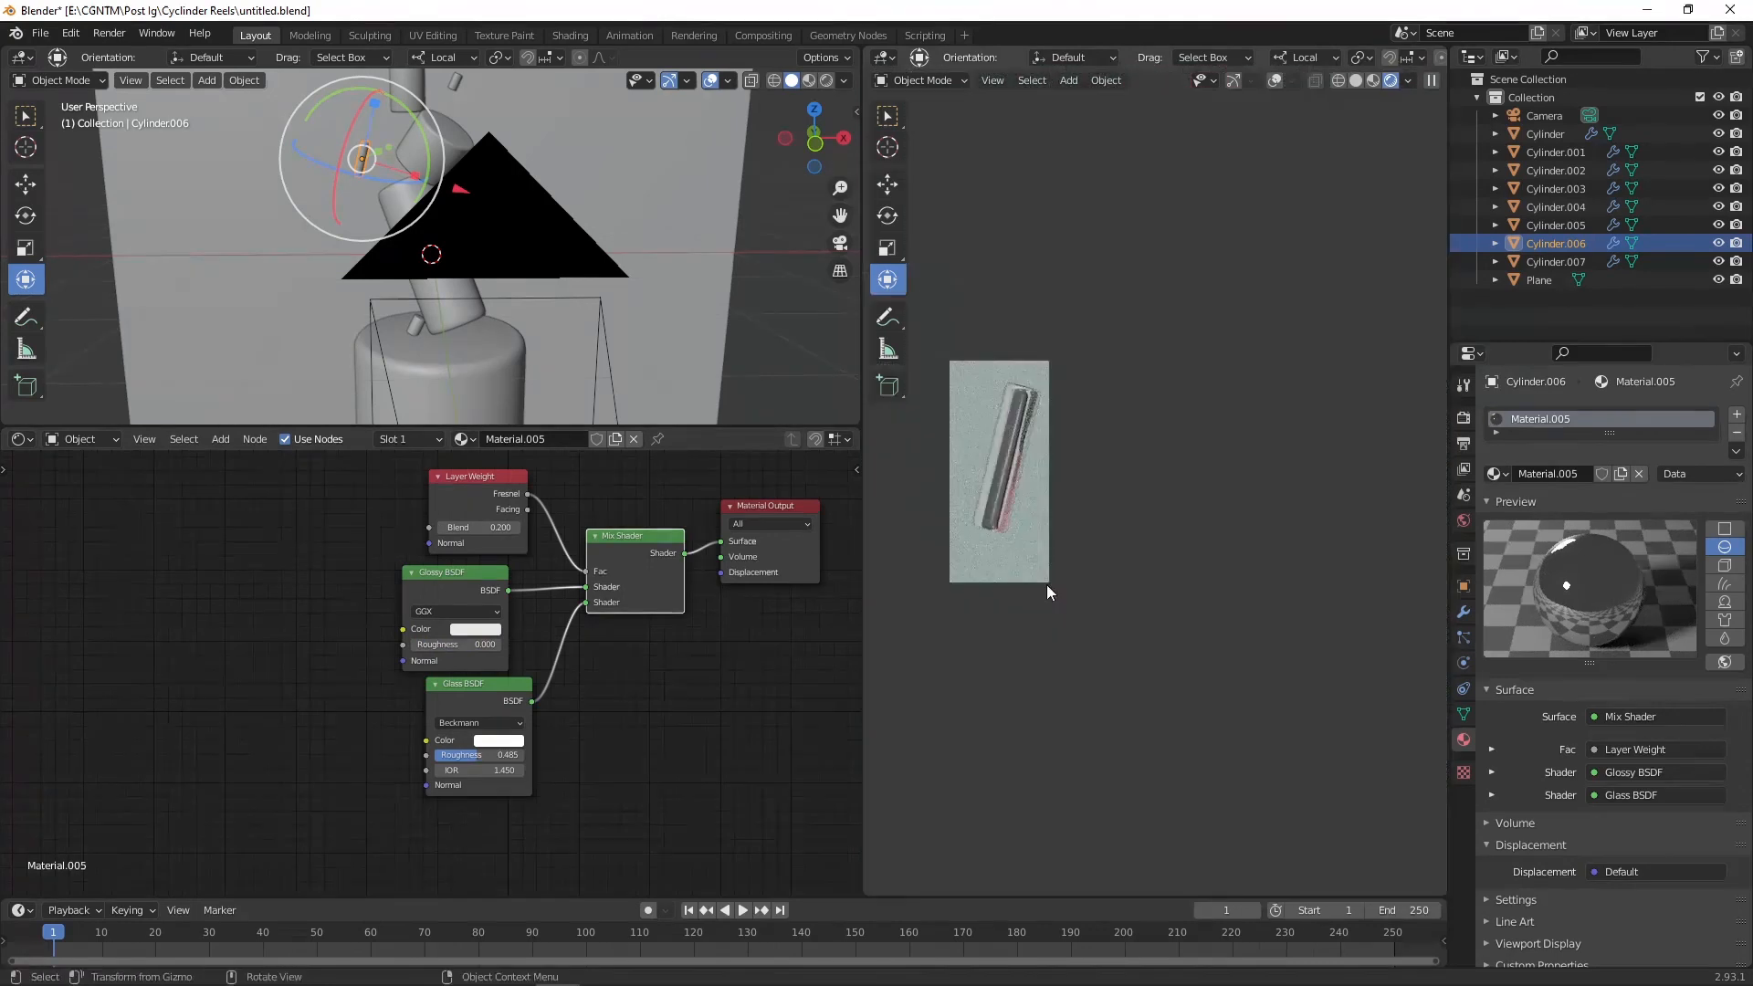
scroll(1020, 493, "up", 5)
middle_click_drag(1016, 477, 1247, 490, "shift")
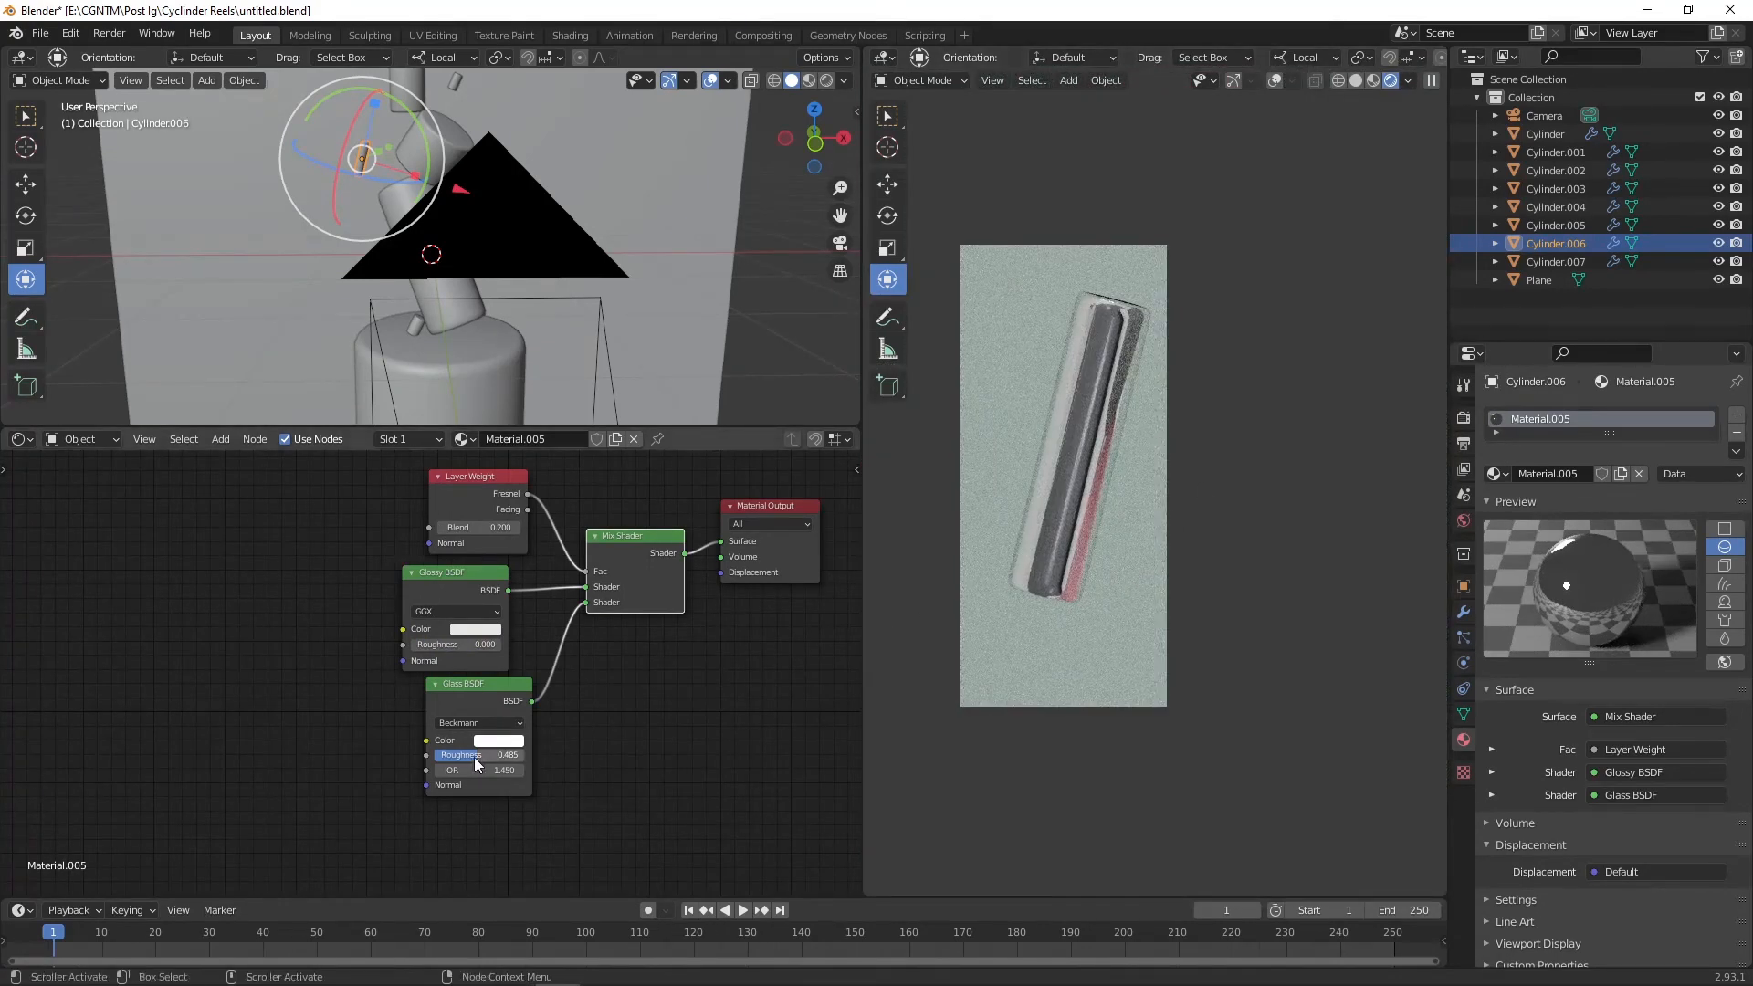
Step: Set Glass roughness to 1.000 and Glossy roughness to about 0.485
left_click_drag(474, 758, 524, 762)
left_click_drag(412, 646, 454, 646)
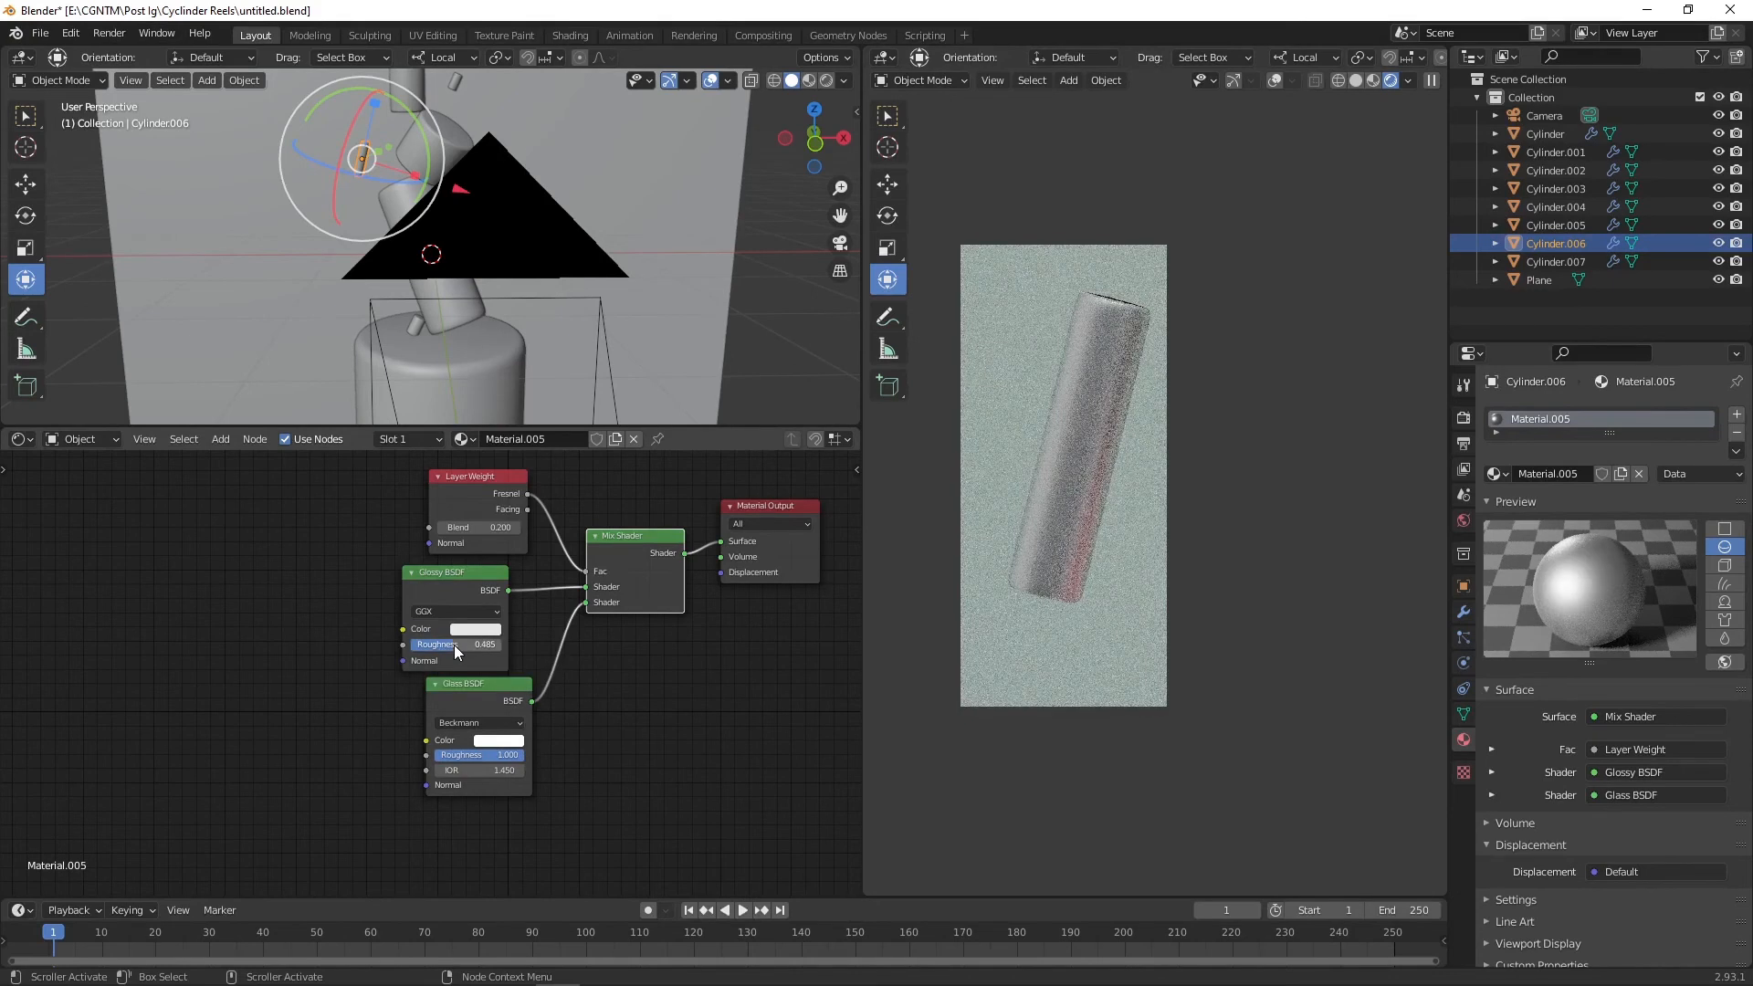
key("shift+a")
left_click(684, 743)
type("tra")
key("Return")
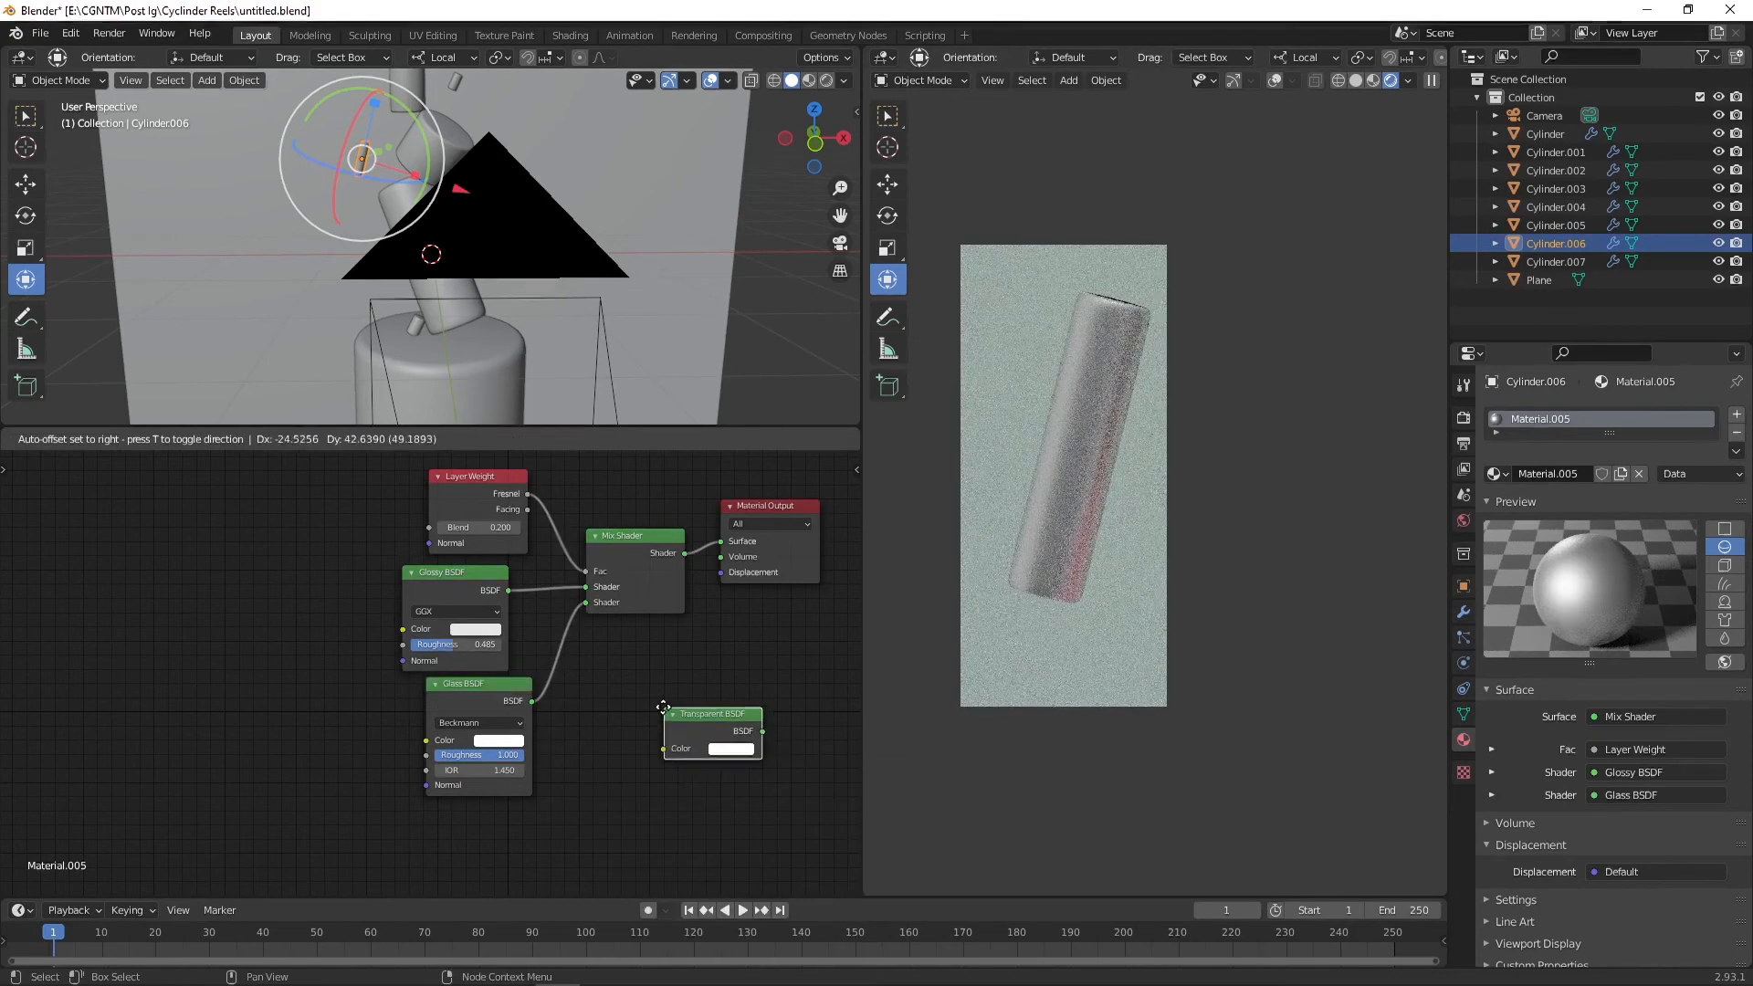
left_click(597, 689)
left_click_drag(695, 712, 703, 561)
left_click(646, 699)
key("x")
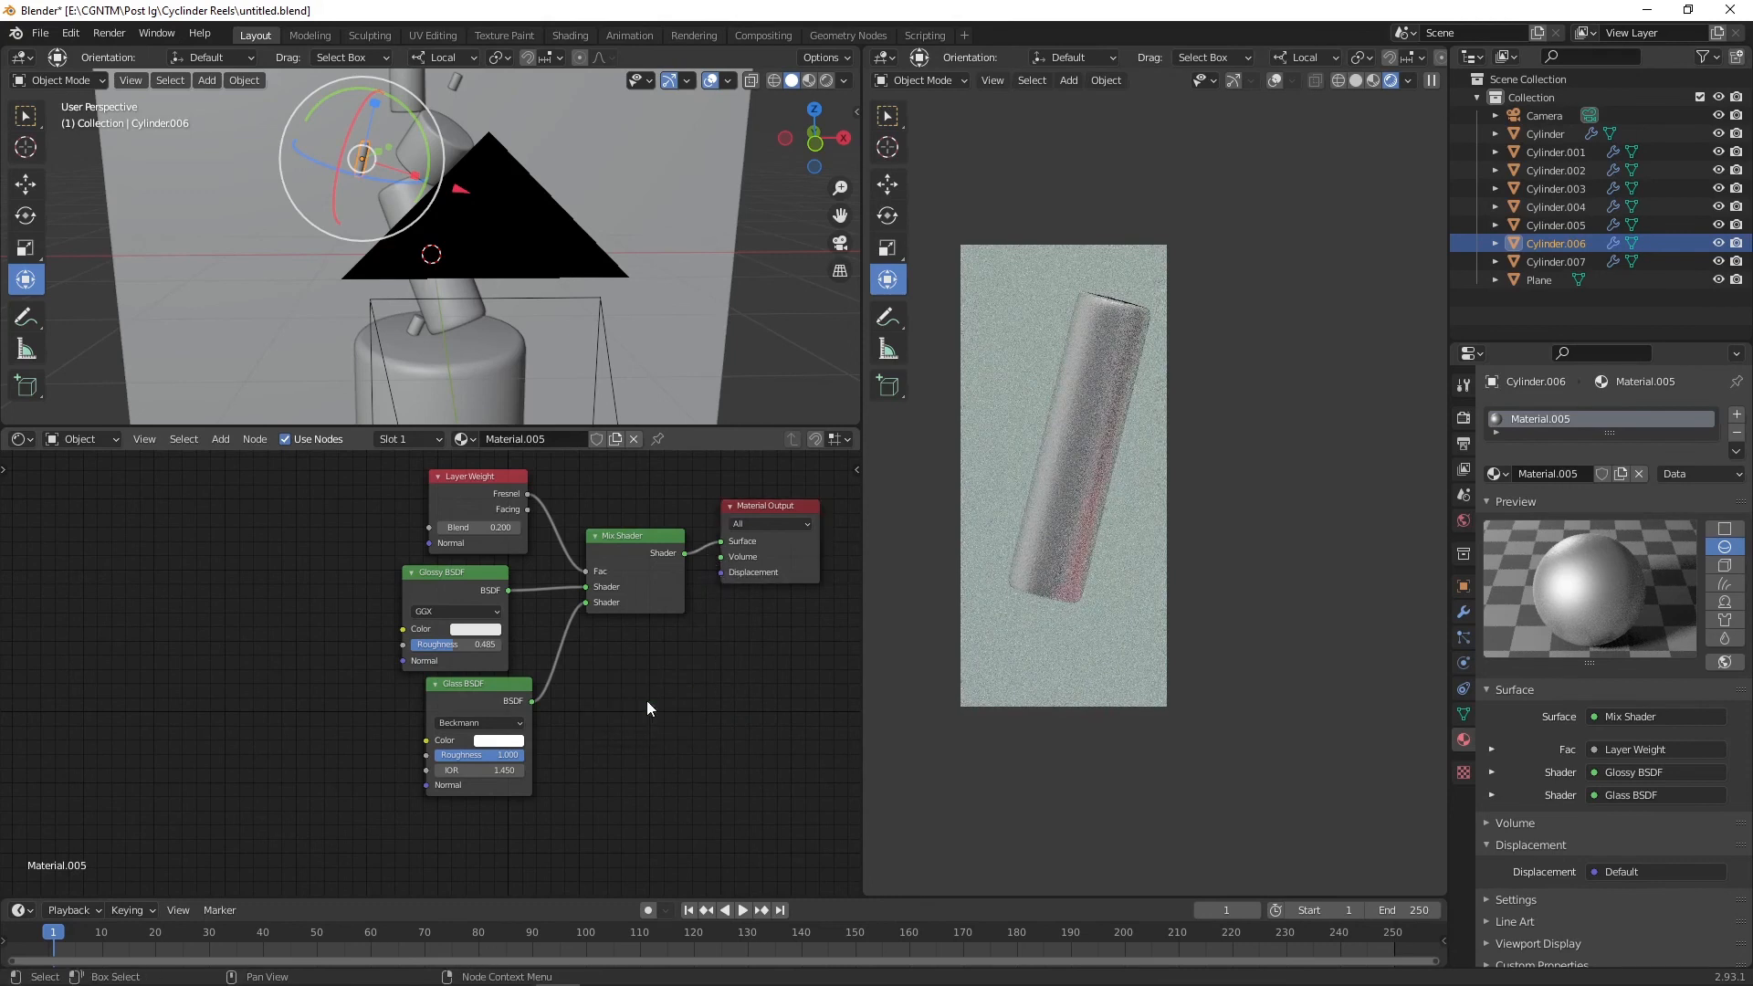
Step: Set Layer Weight Blend to 0.800 and Glass roughness to 0.000
left_click_drag(513, 757, 475, 757)
left_click(515, 527)
left_click(515, 528)
left_click(515, 528)
left_click(515, 528)
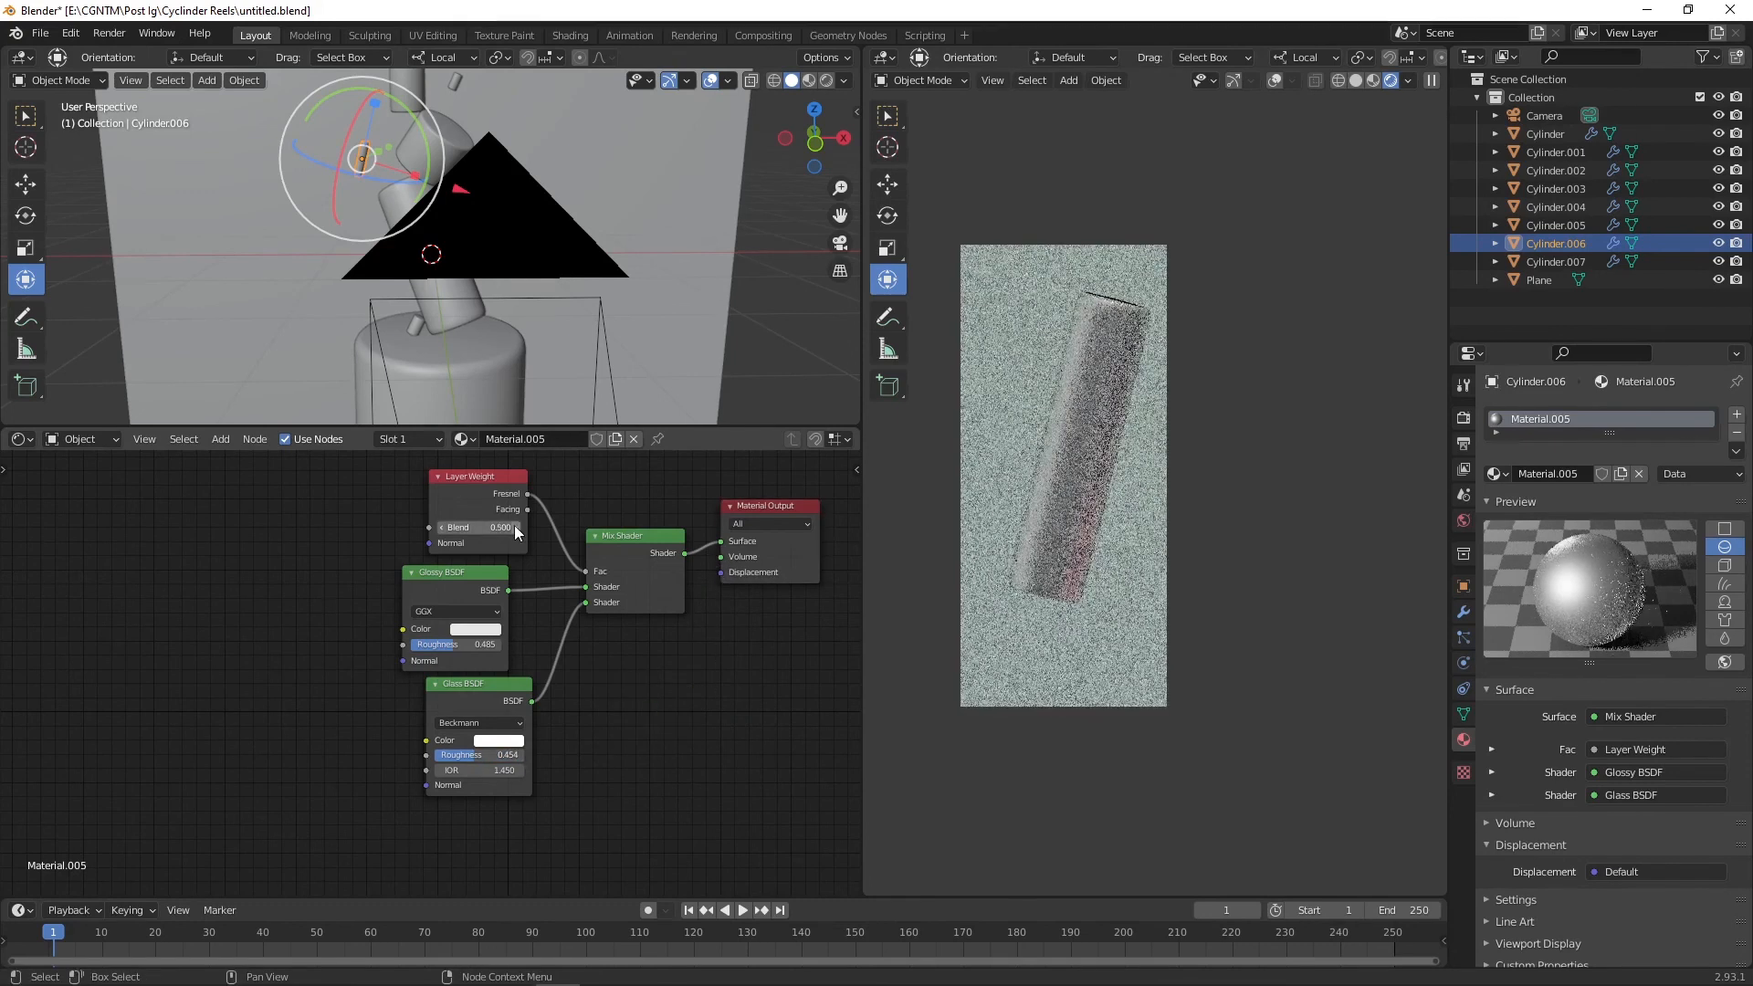
left_click(515, 528)
left_click(515, 527)
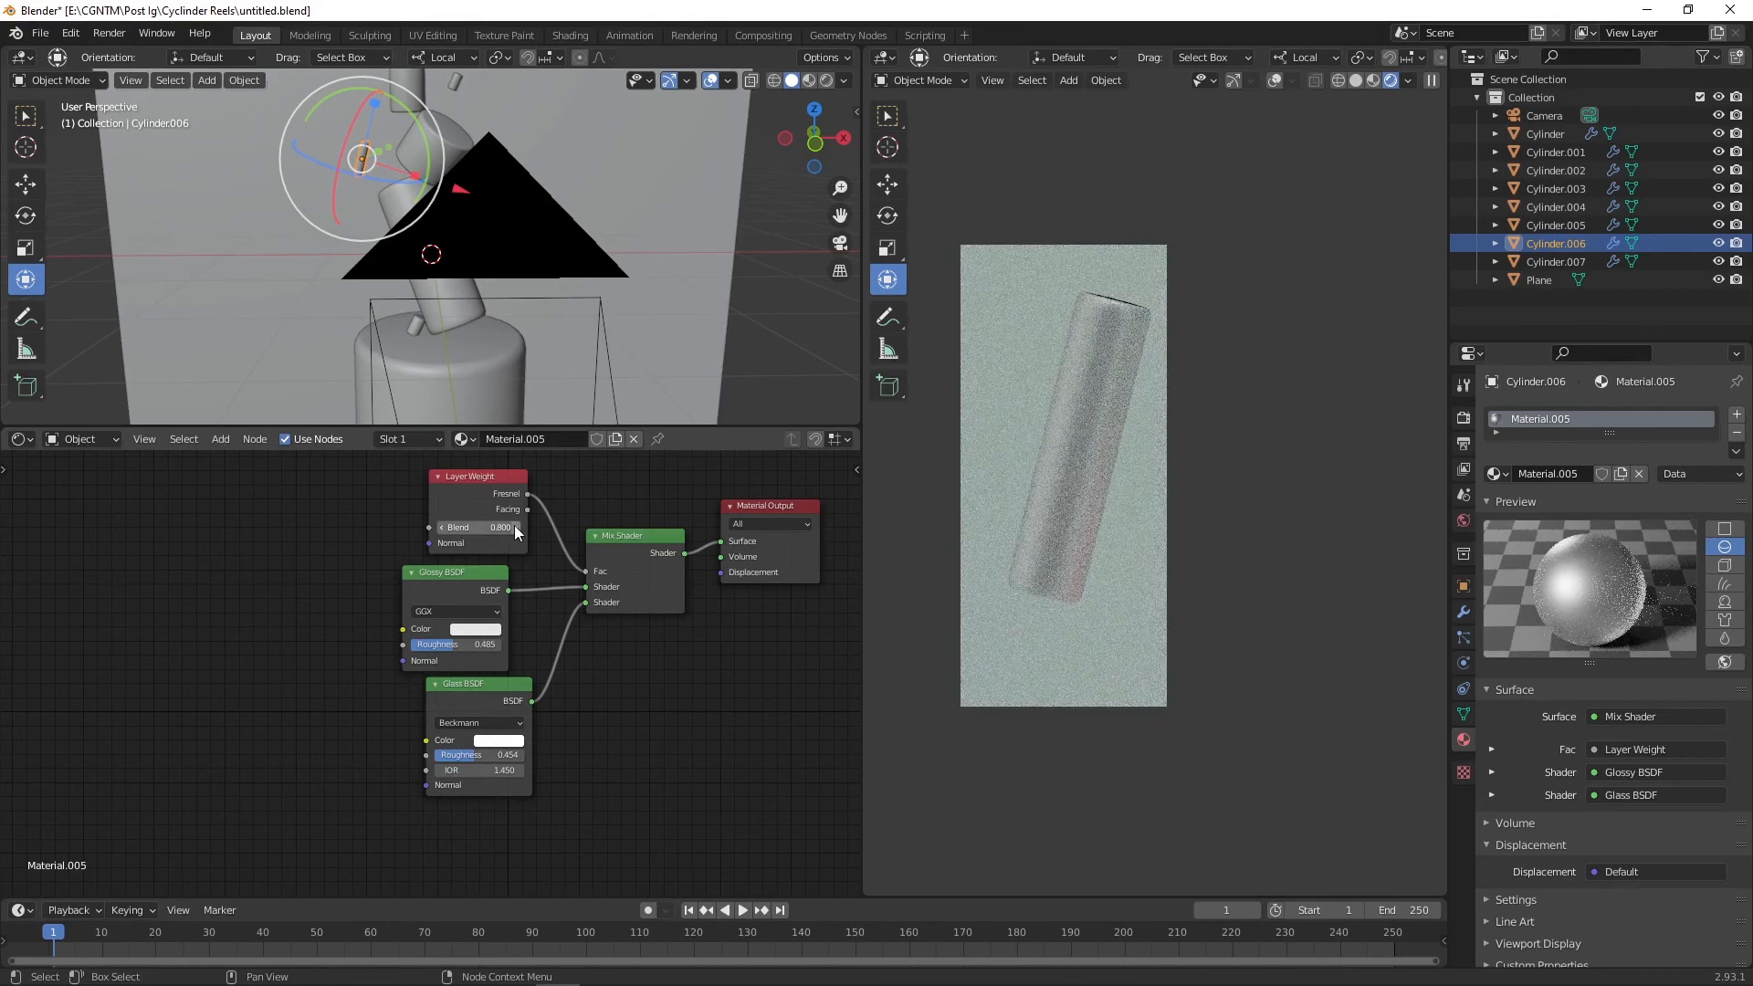
left_click_drag(484, 757, 451, 757)
Step: Orbit the view and redraw the viewport render region around the glass cylinder
left_click_drag(461, 190, 529, 211)
scroll(1278, 526, "down", 3)
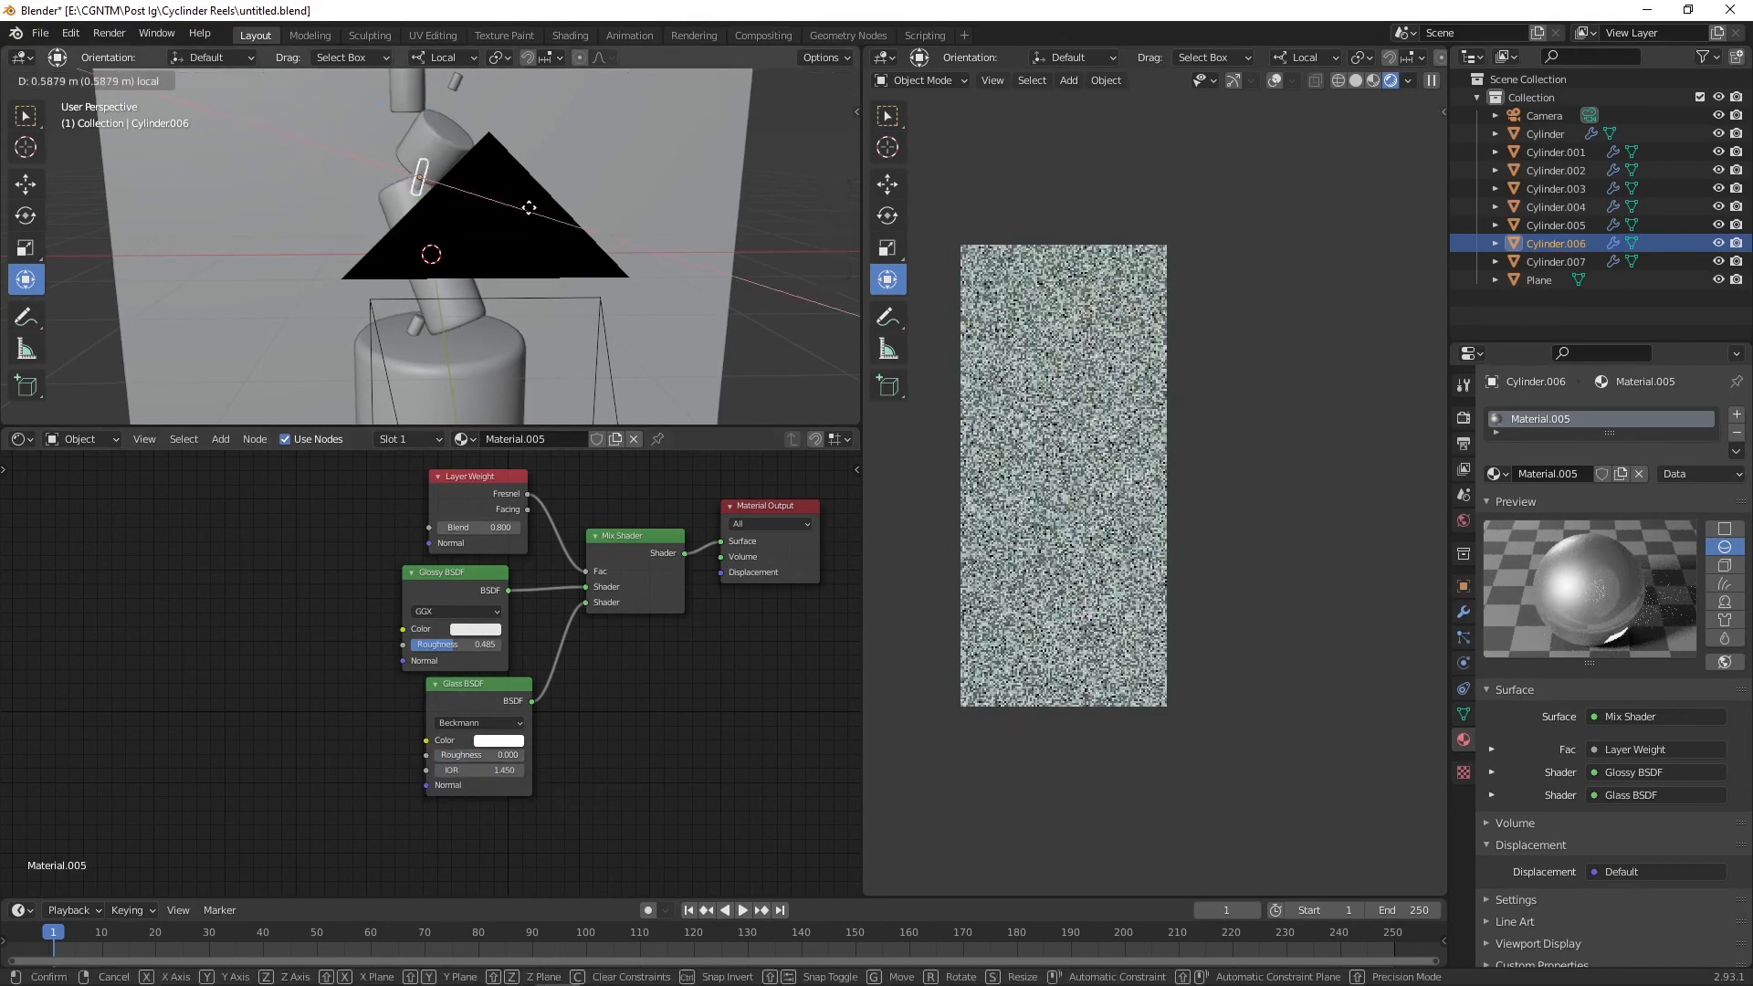
key("ctrl+b")
left_click_drag(1123, 337, 1426, 600)
middle_click_drag(1339, 620, 1301, 612, "shift")
middle_click_drag(372, 262, 501, 277)
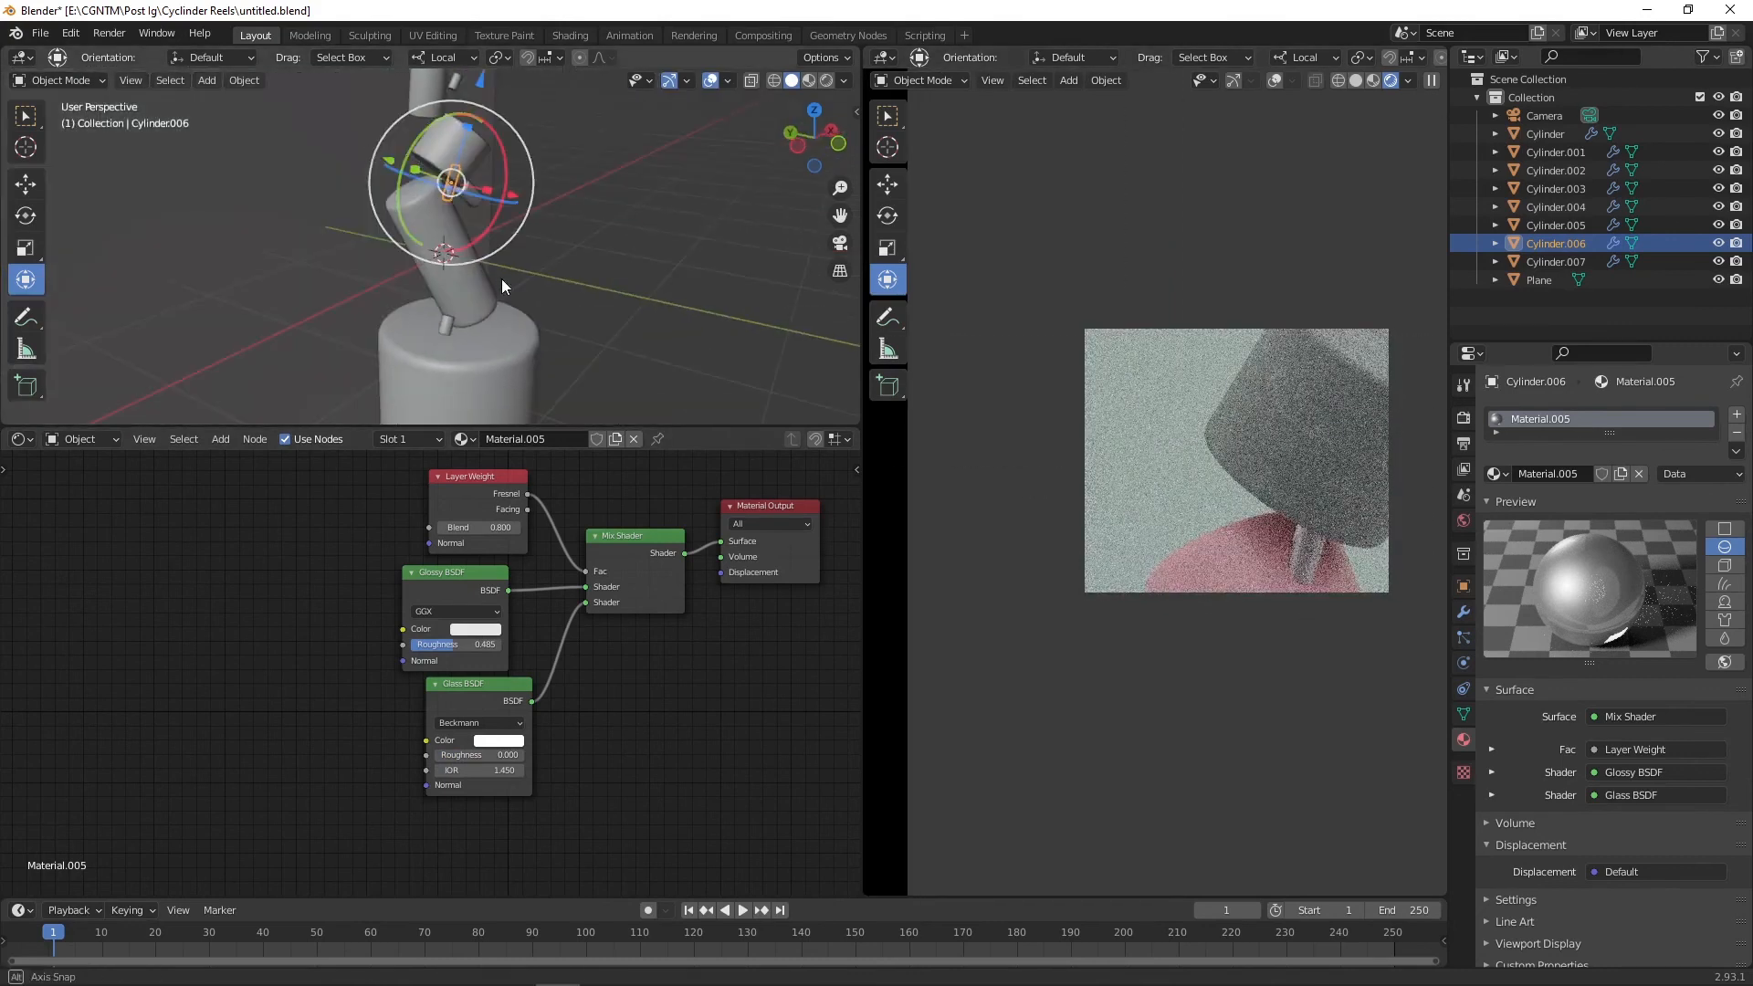
left_click_drag(397, 161, 465, 195)
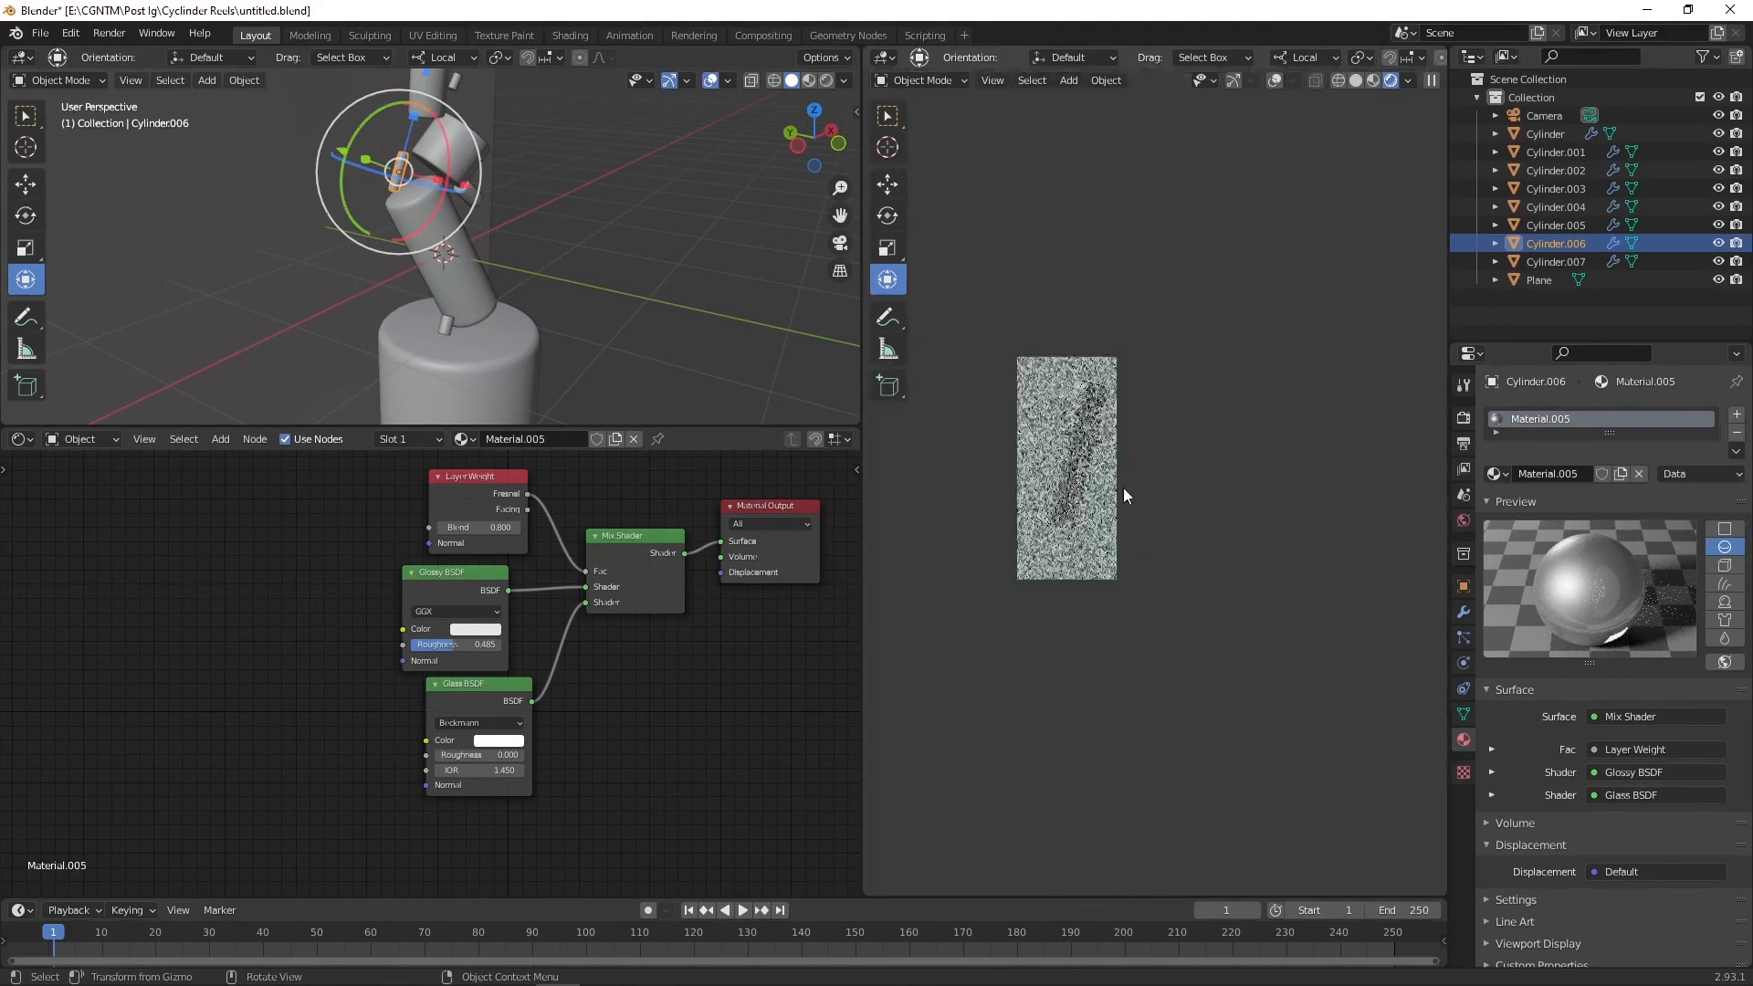
middle_click_drag(1123, 487, 1150, 507, "shift")
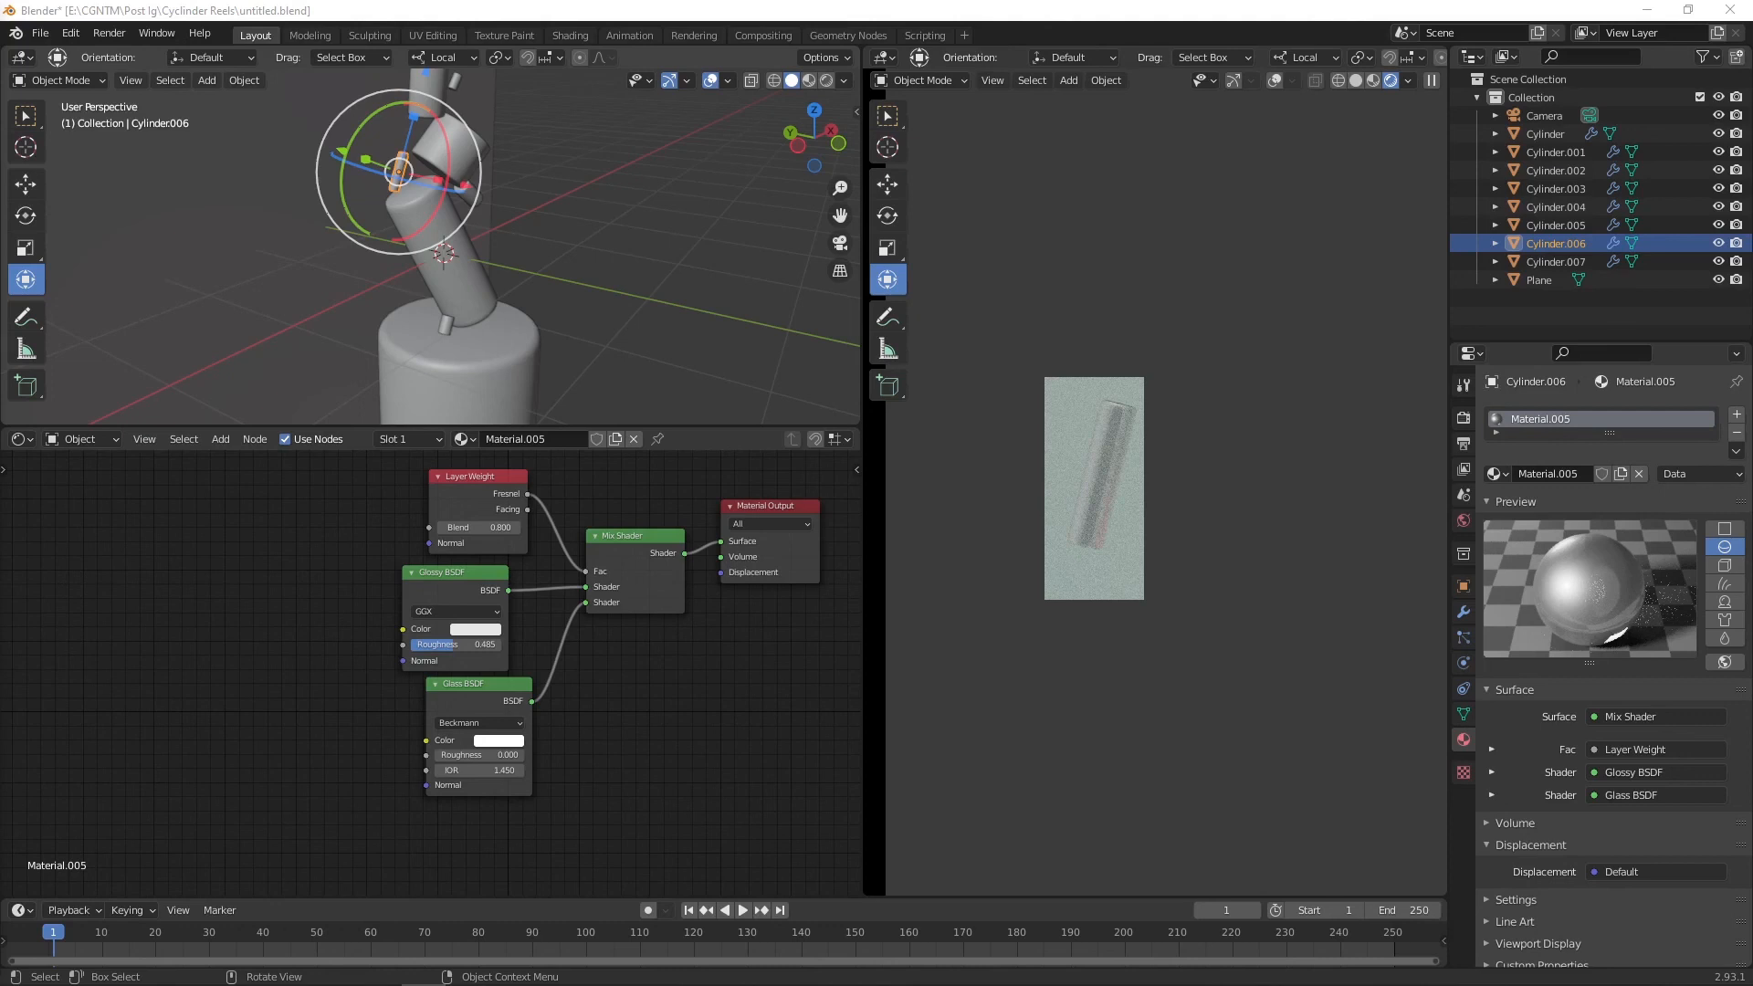
Step: Set Glossy roughness to 0.000 and Glass roughness to 0.500, and swap the Mix Shader's two shader inputs
left_click_drag(456, 644, 409, 644)
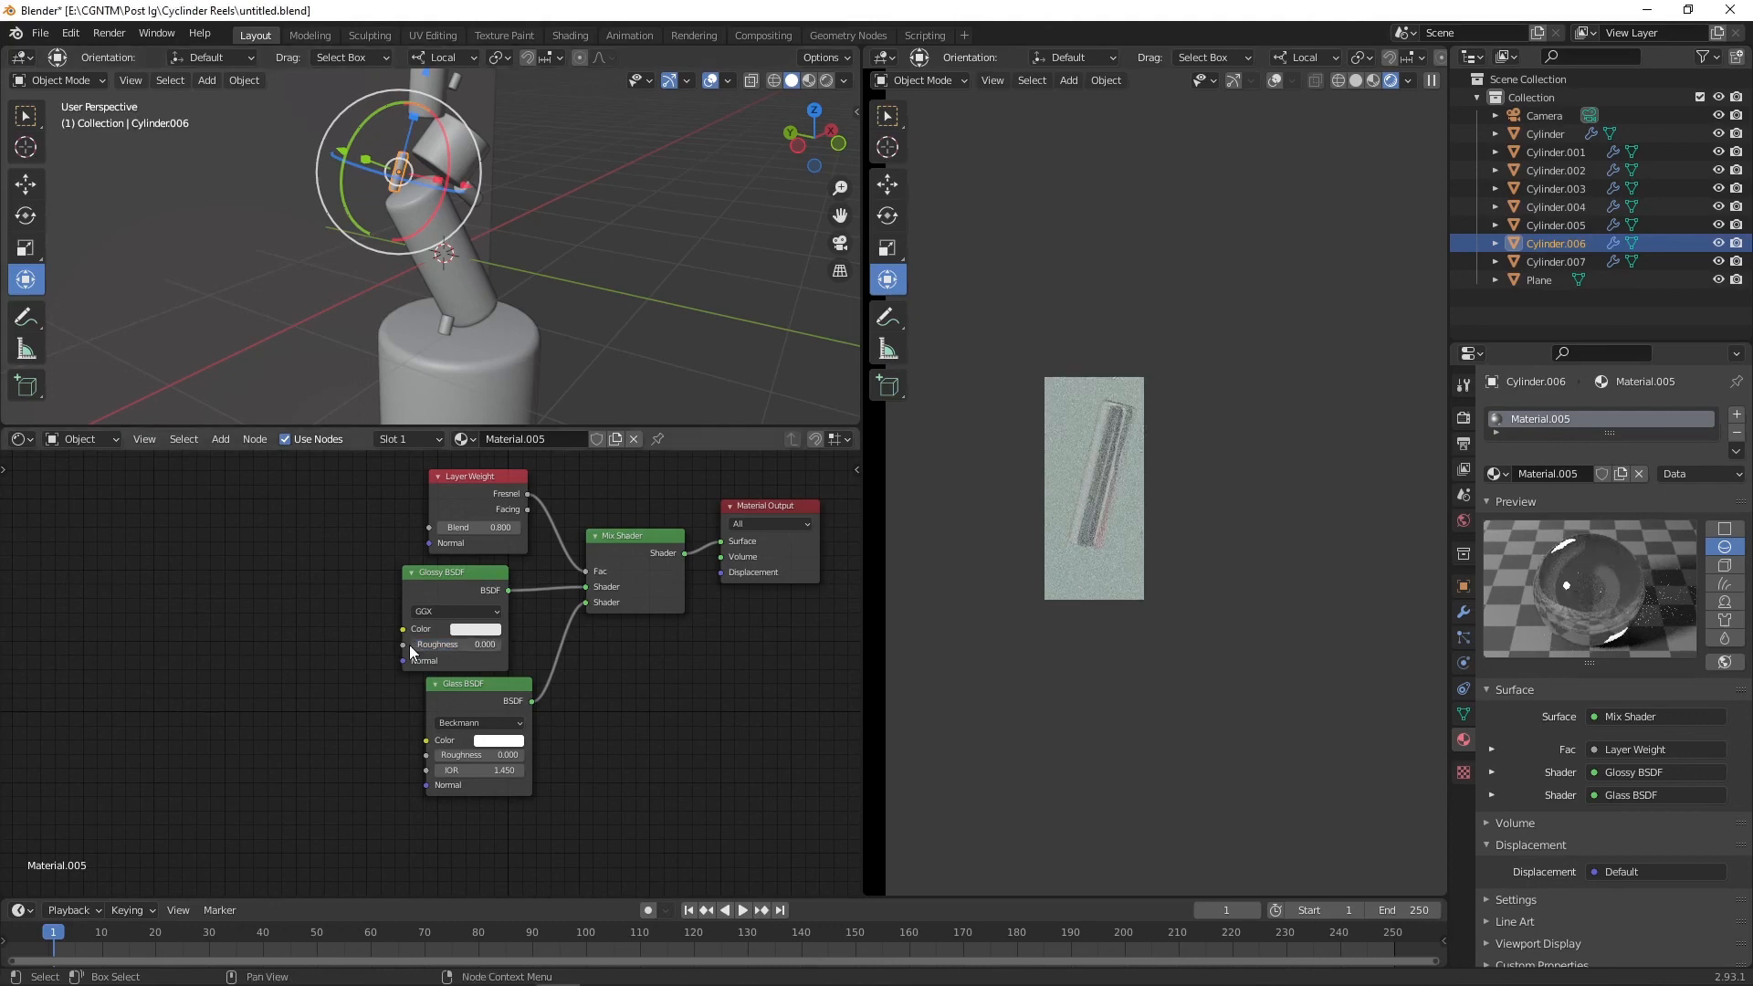
left_click_drag(469, 760, 513, 760)
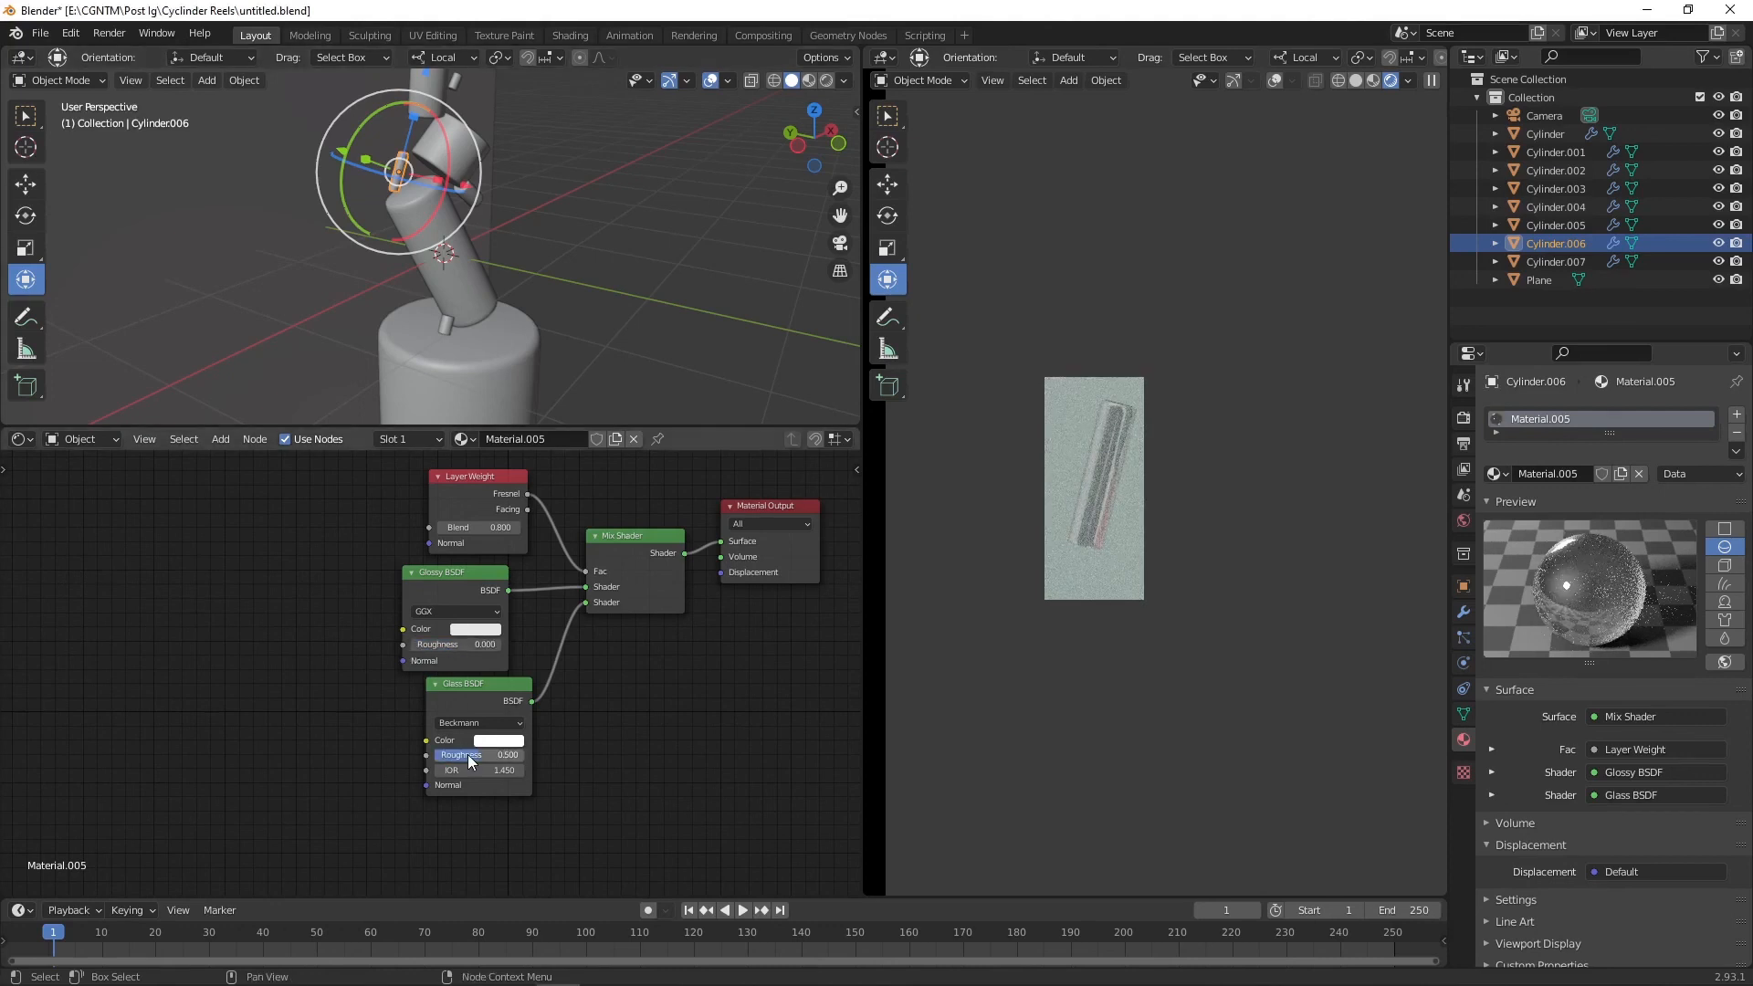
left_click_drag(586, 587, 590, 604)
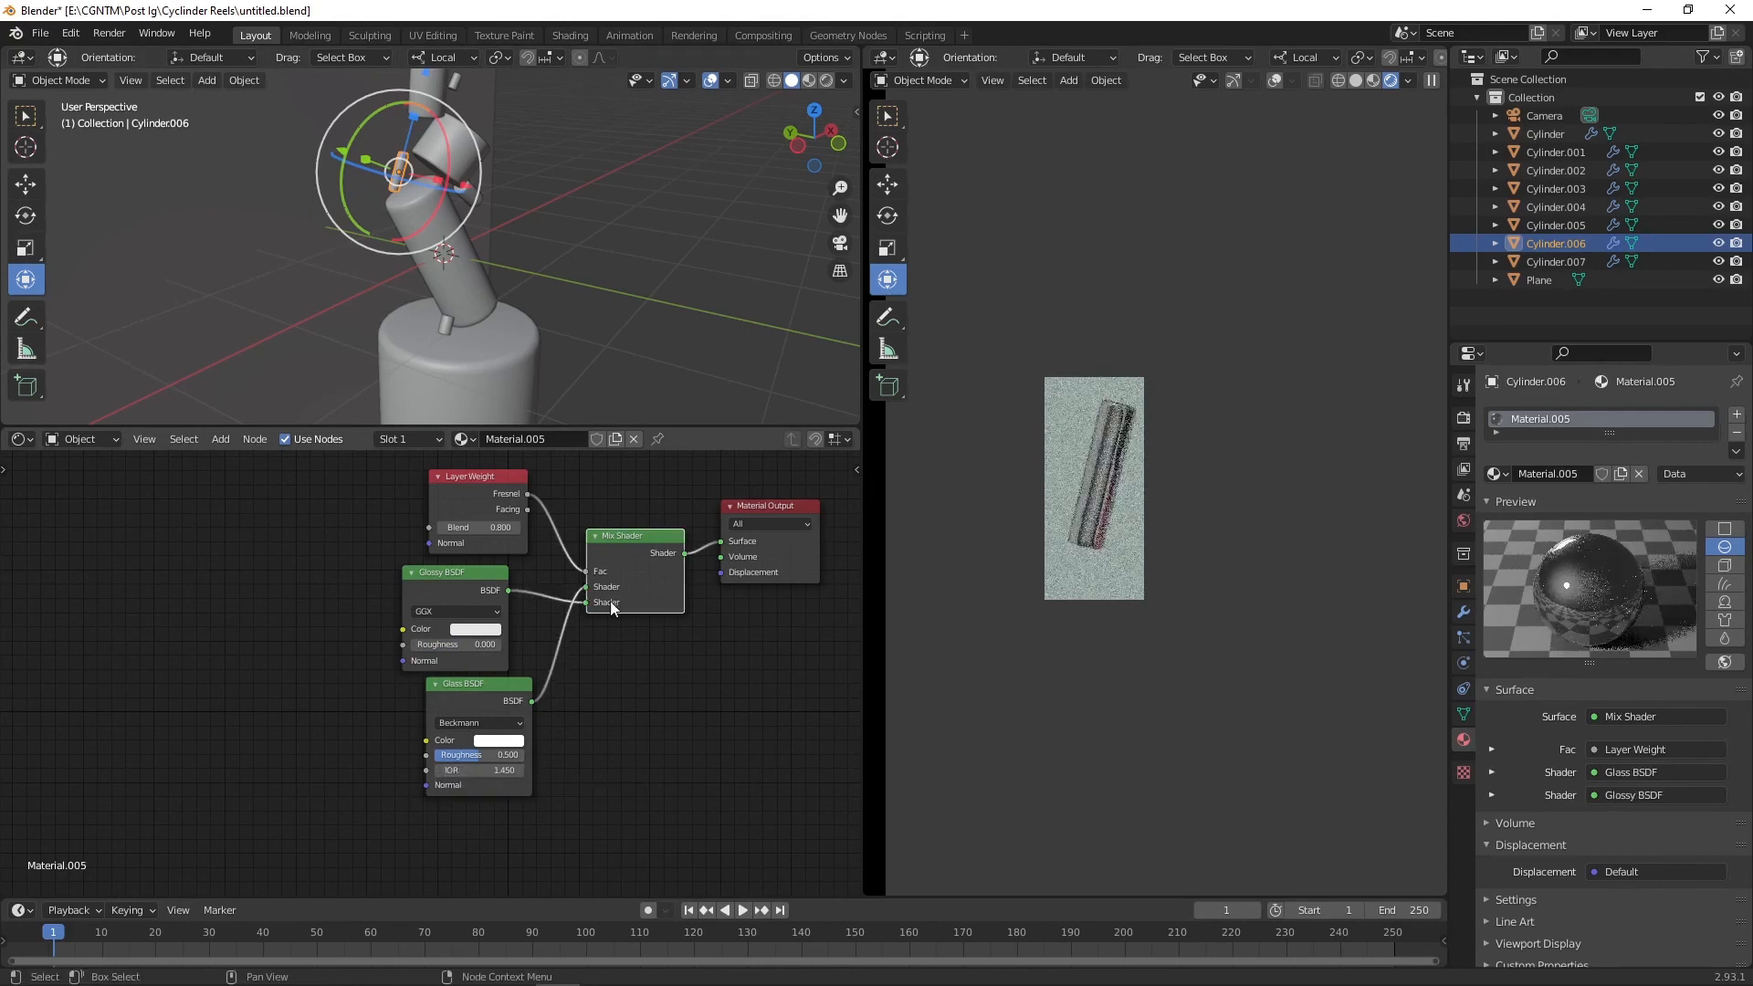
Step: Set the Layer Weight Blend to 0.400
left_click_drag(471, 527, 444, 530)
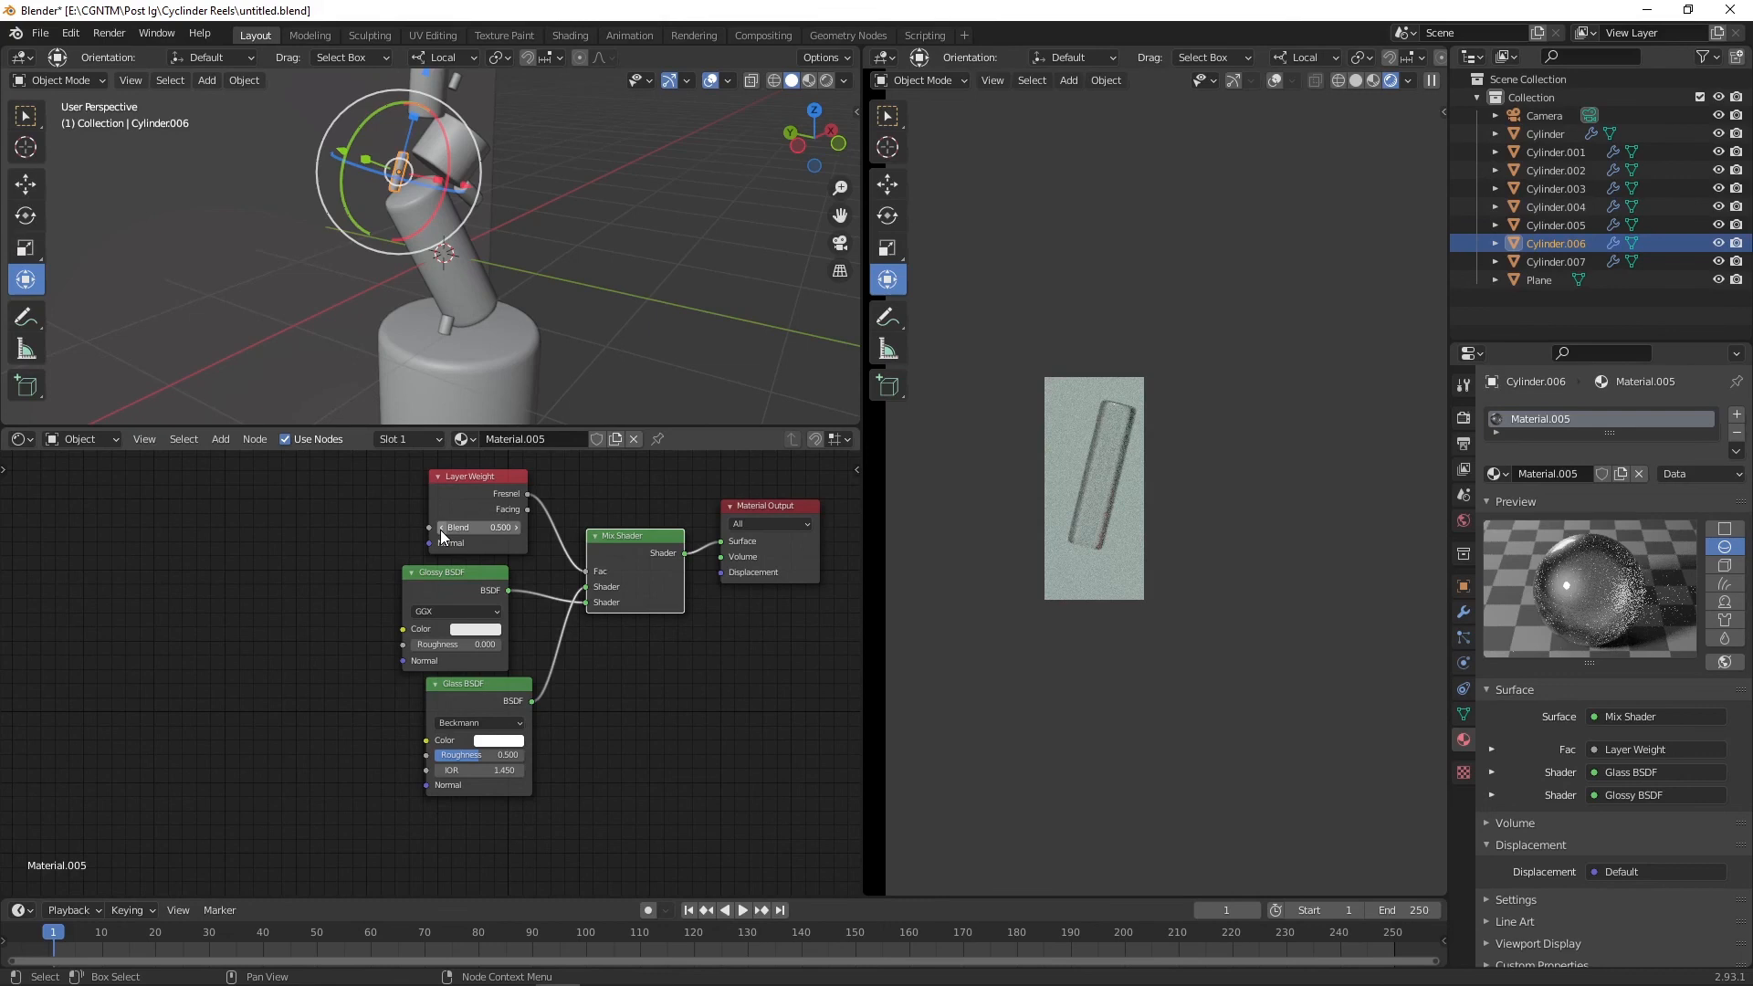
left_click(440, 527)
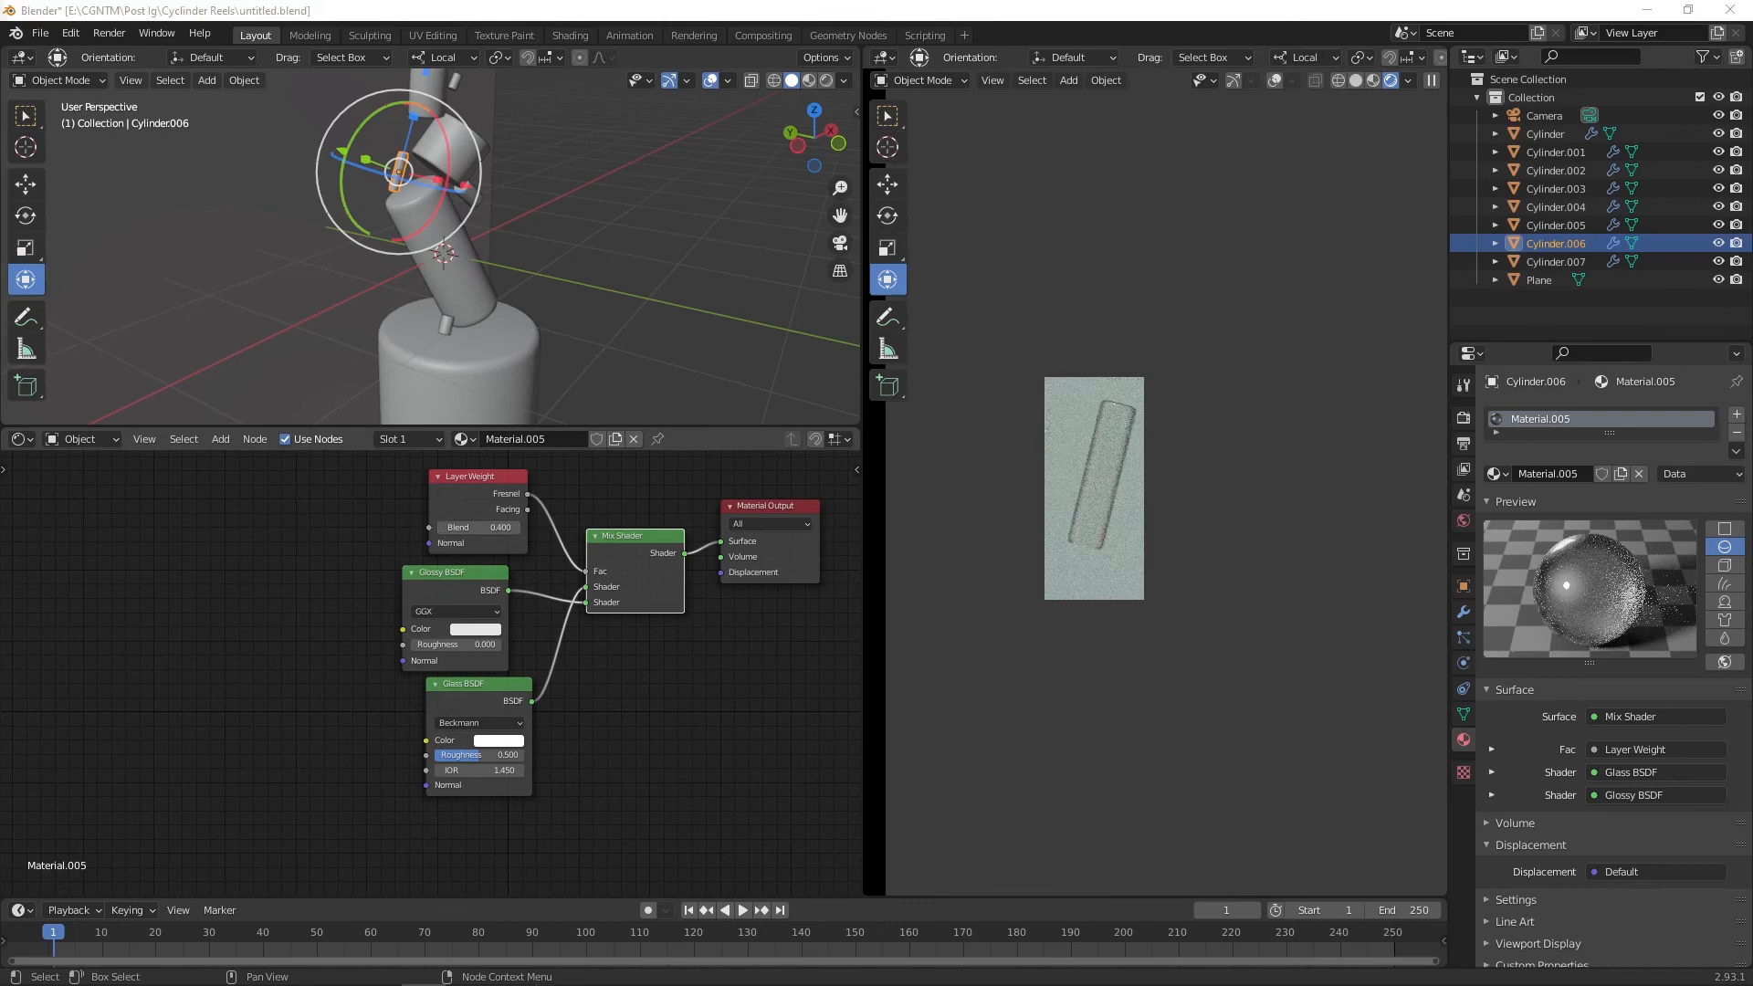
scroll(956, 559, "down", 2)
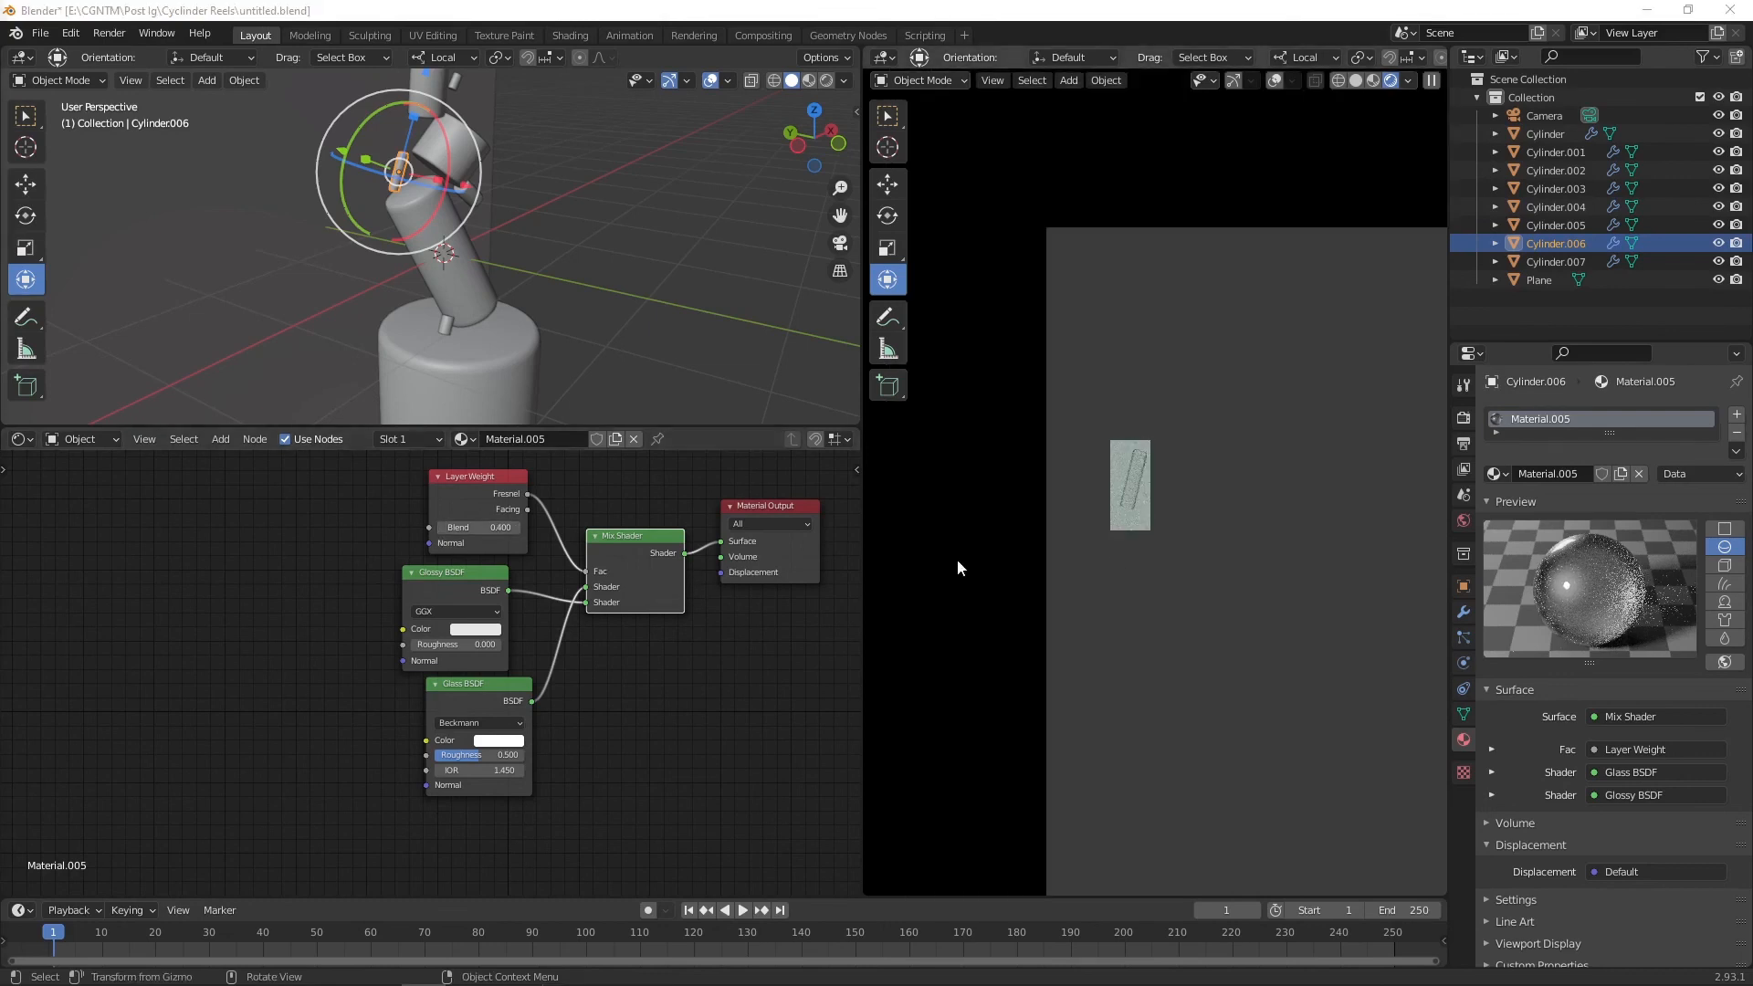
left_click(935, 533)
scroll(1127, 469, "up", 3)
left_click(1049, 447)
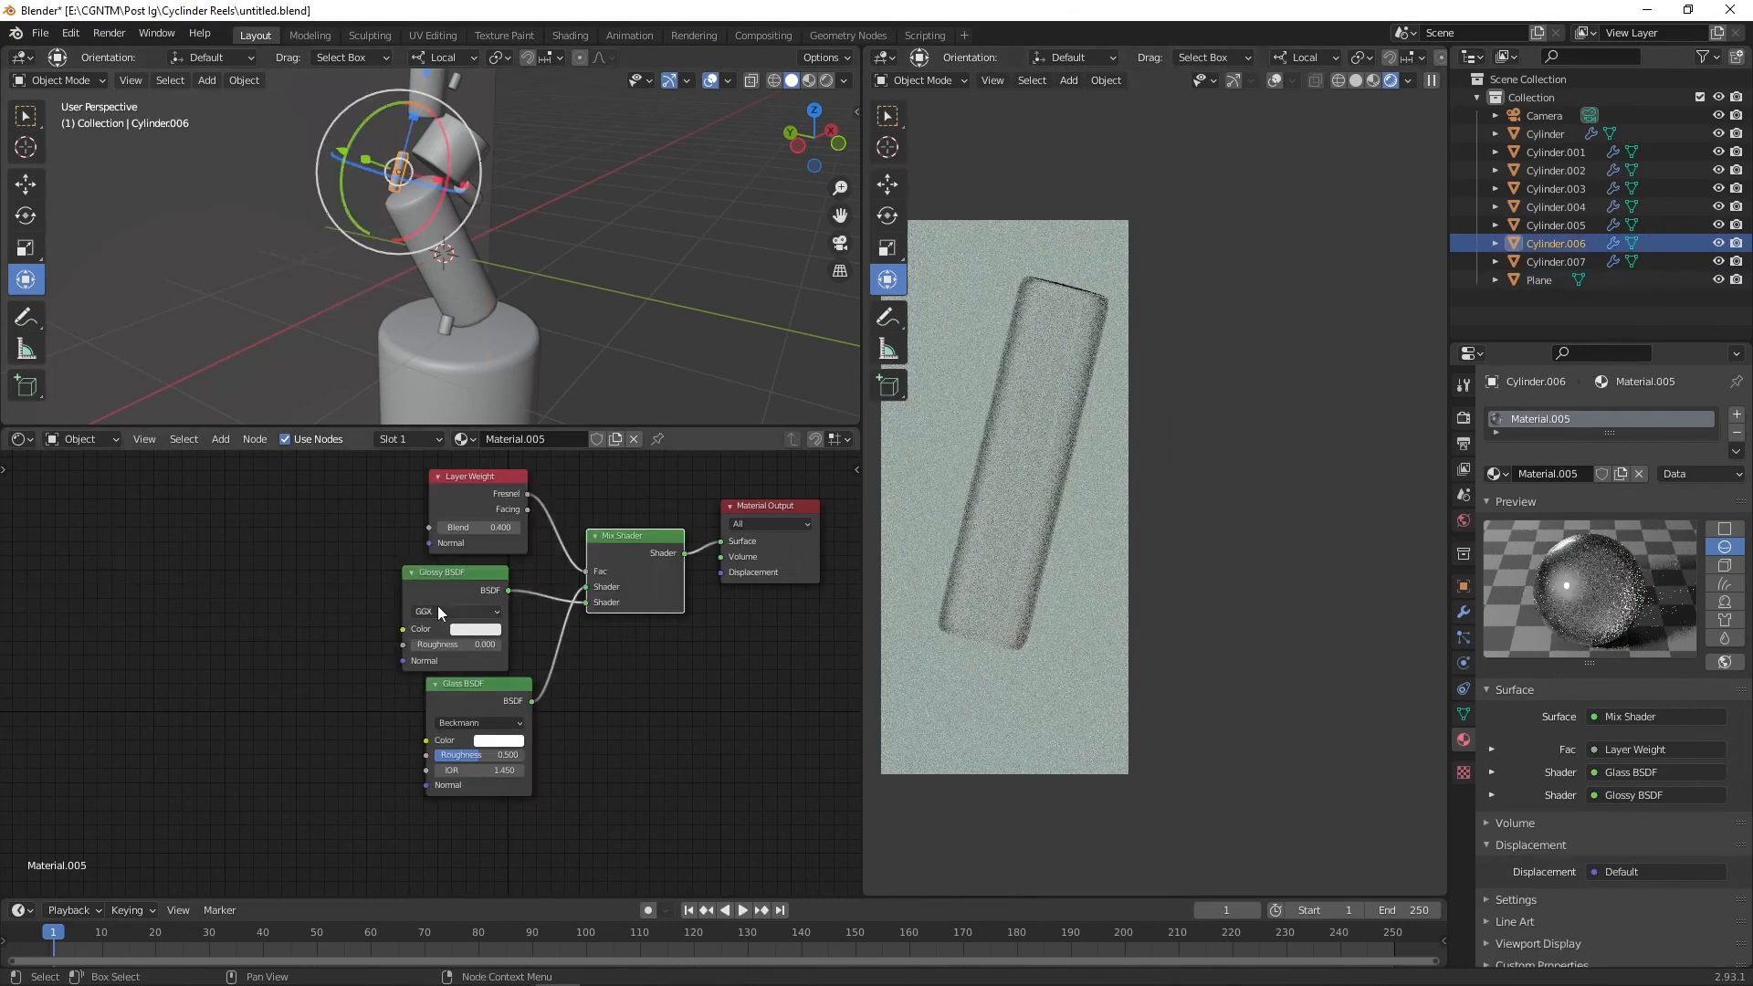
Step: Clear the viewport render region and set the Glass roughness to about 0.246
scroll(517, 736, "up", 2)
mouse_move(509, 794)
left_mouse_down()
mouse_move(466, 794)
mouse_move(500, 794)
left_mouse_up()
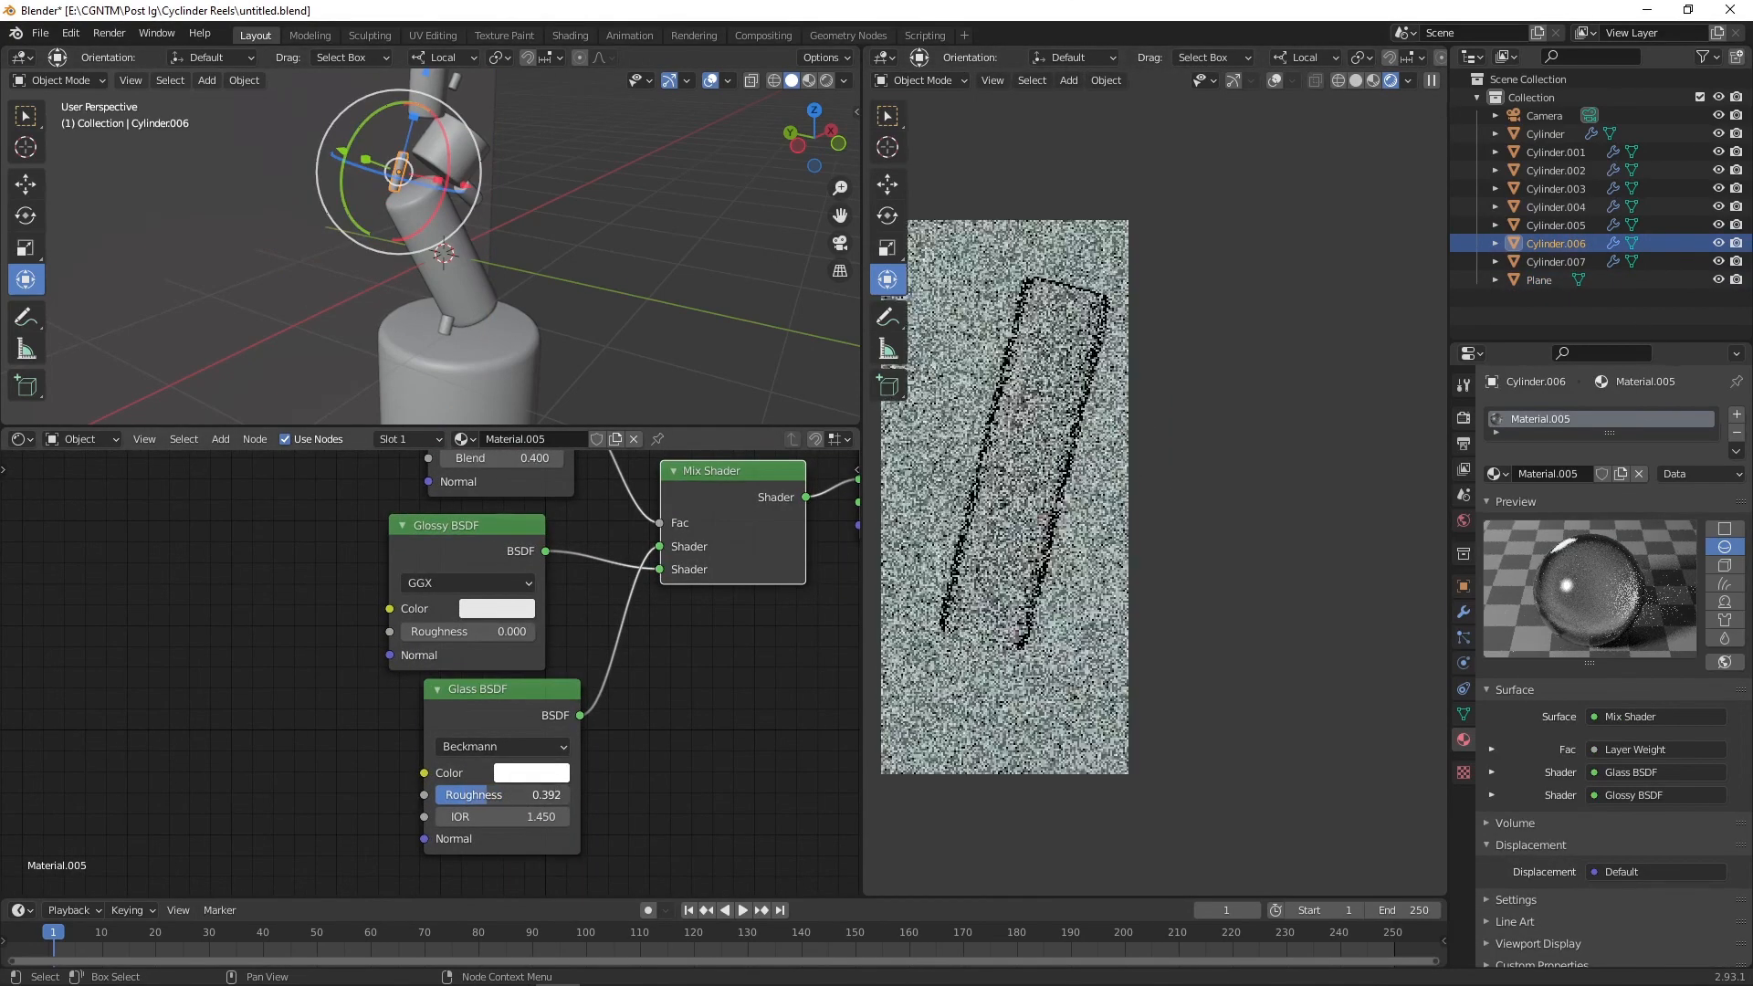
scroll(957, 620, "down", 1)
key("ctrl+alt+b")
scroll(1094, 652, "down", 5)
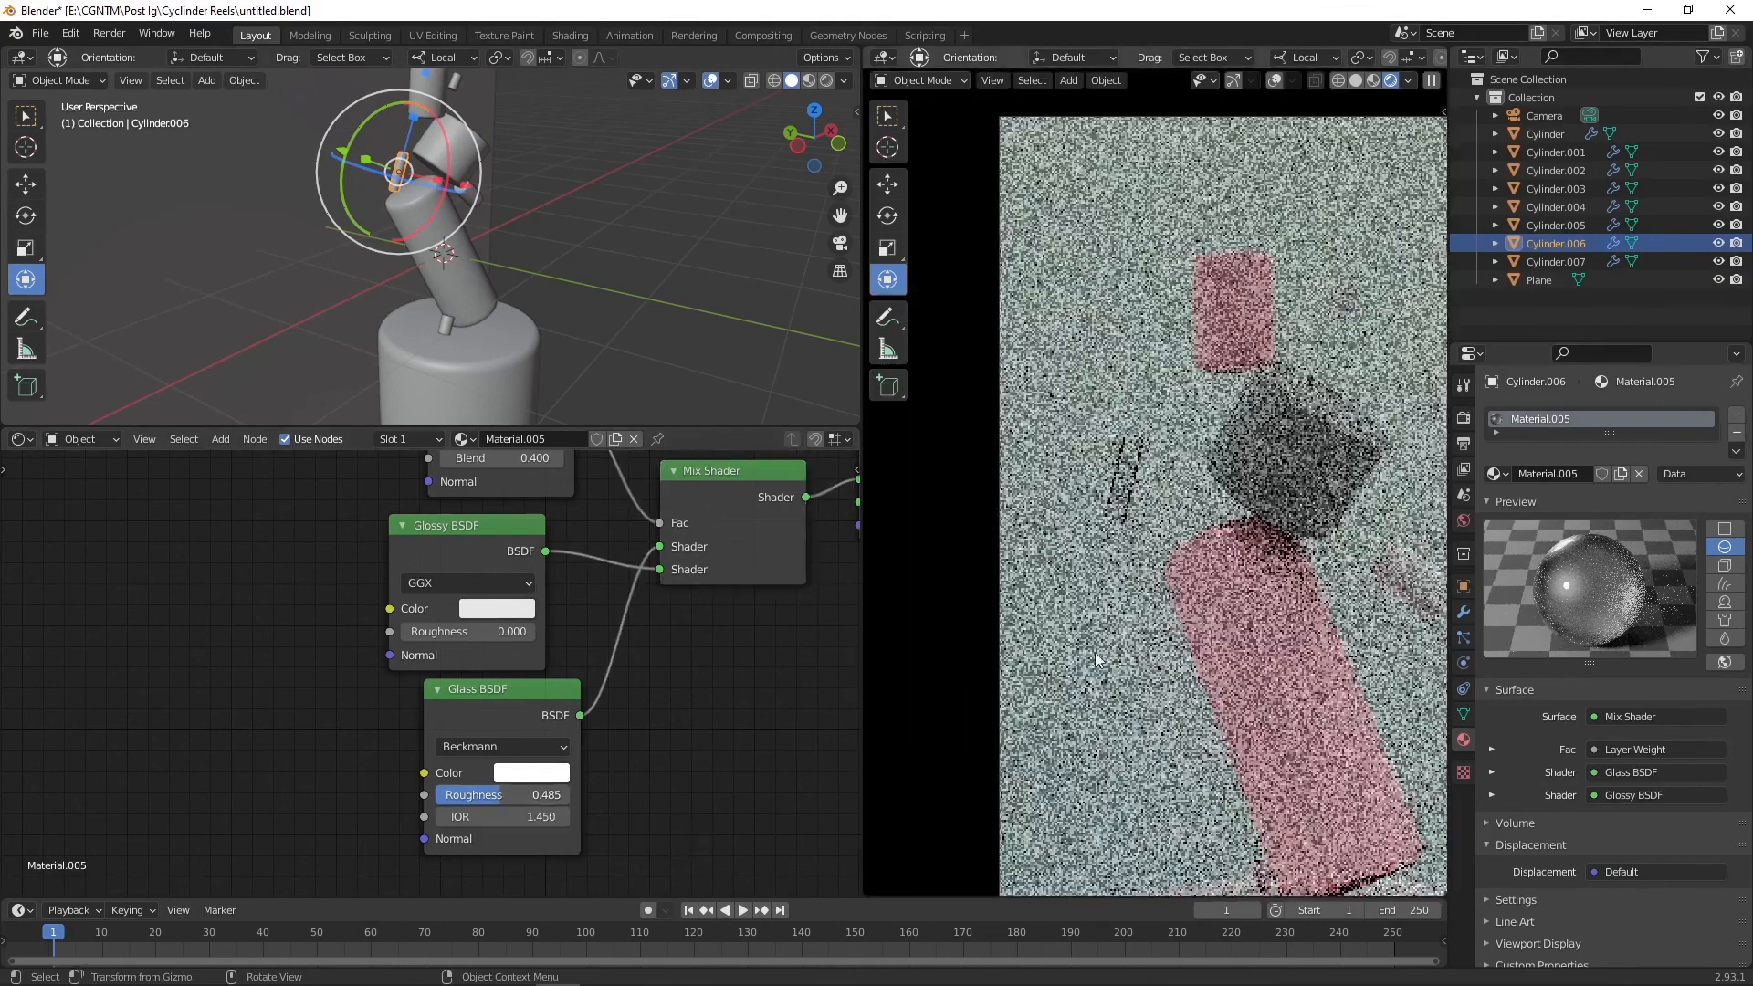
left_click_drag(500, 794, 467, 794)
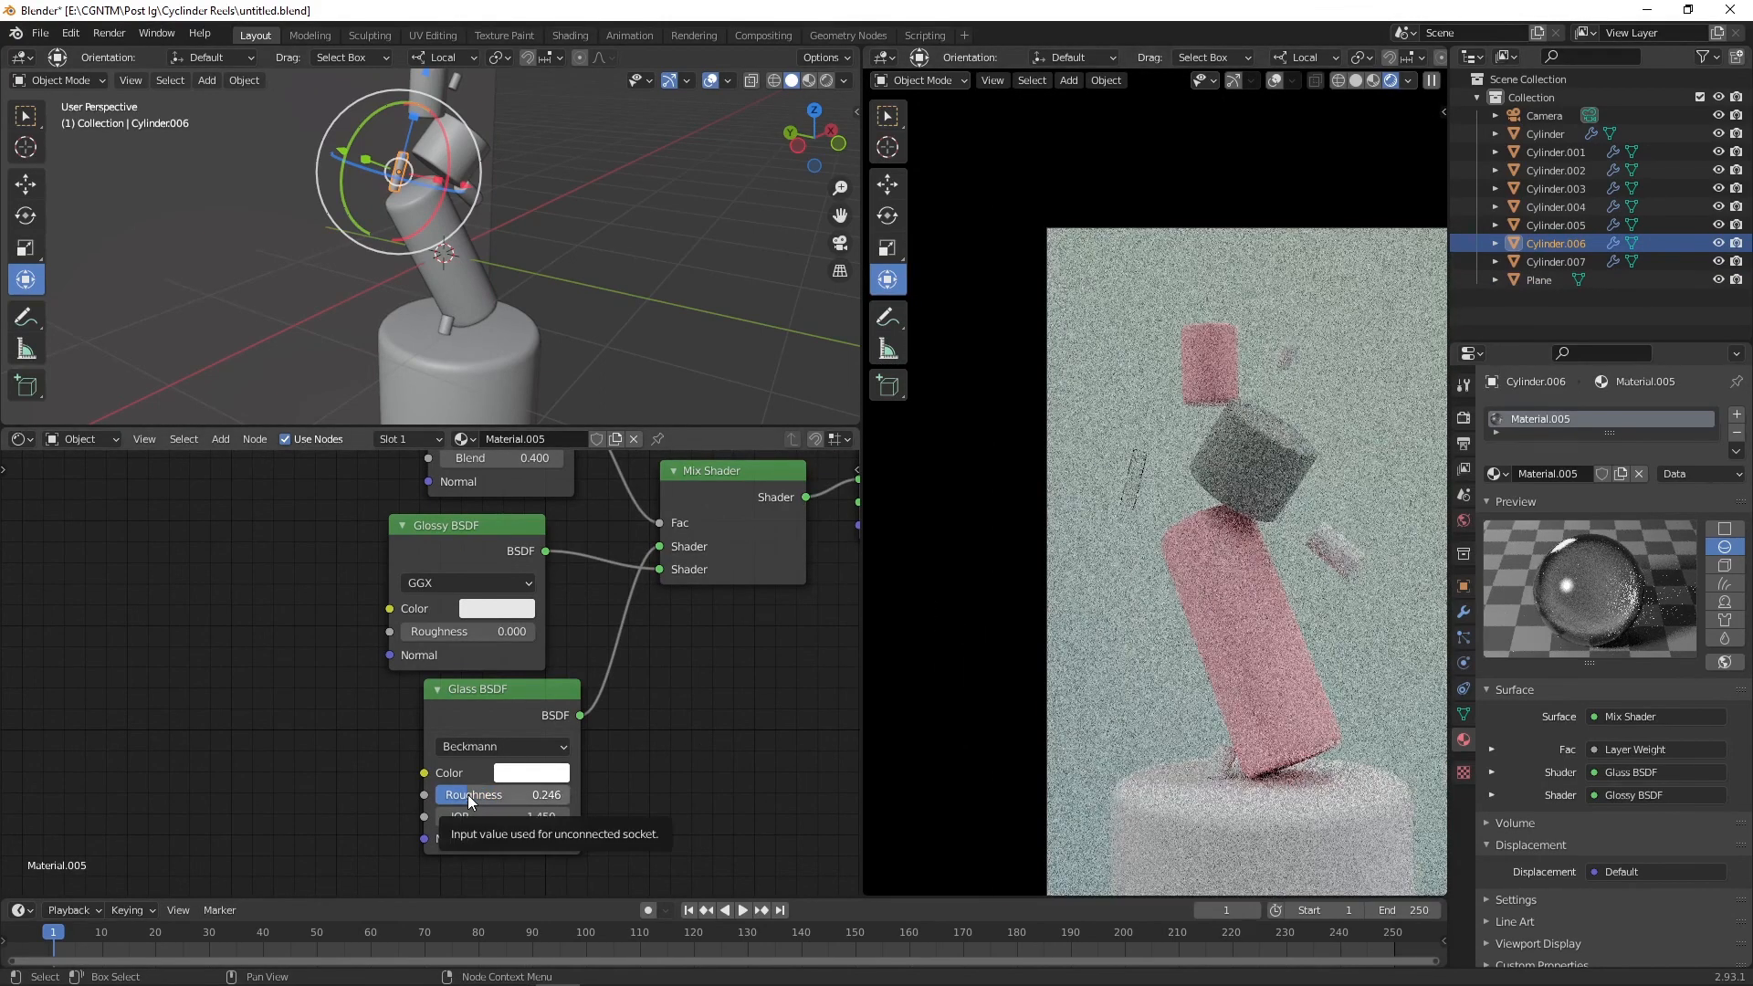
Step: Select the small piece near the pedestal and assign it the textured material Material.002
left_click(1344, 551)
left_click(1181, 584)
key("ctrl+z")
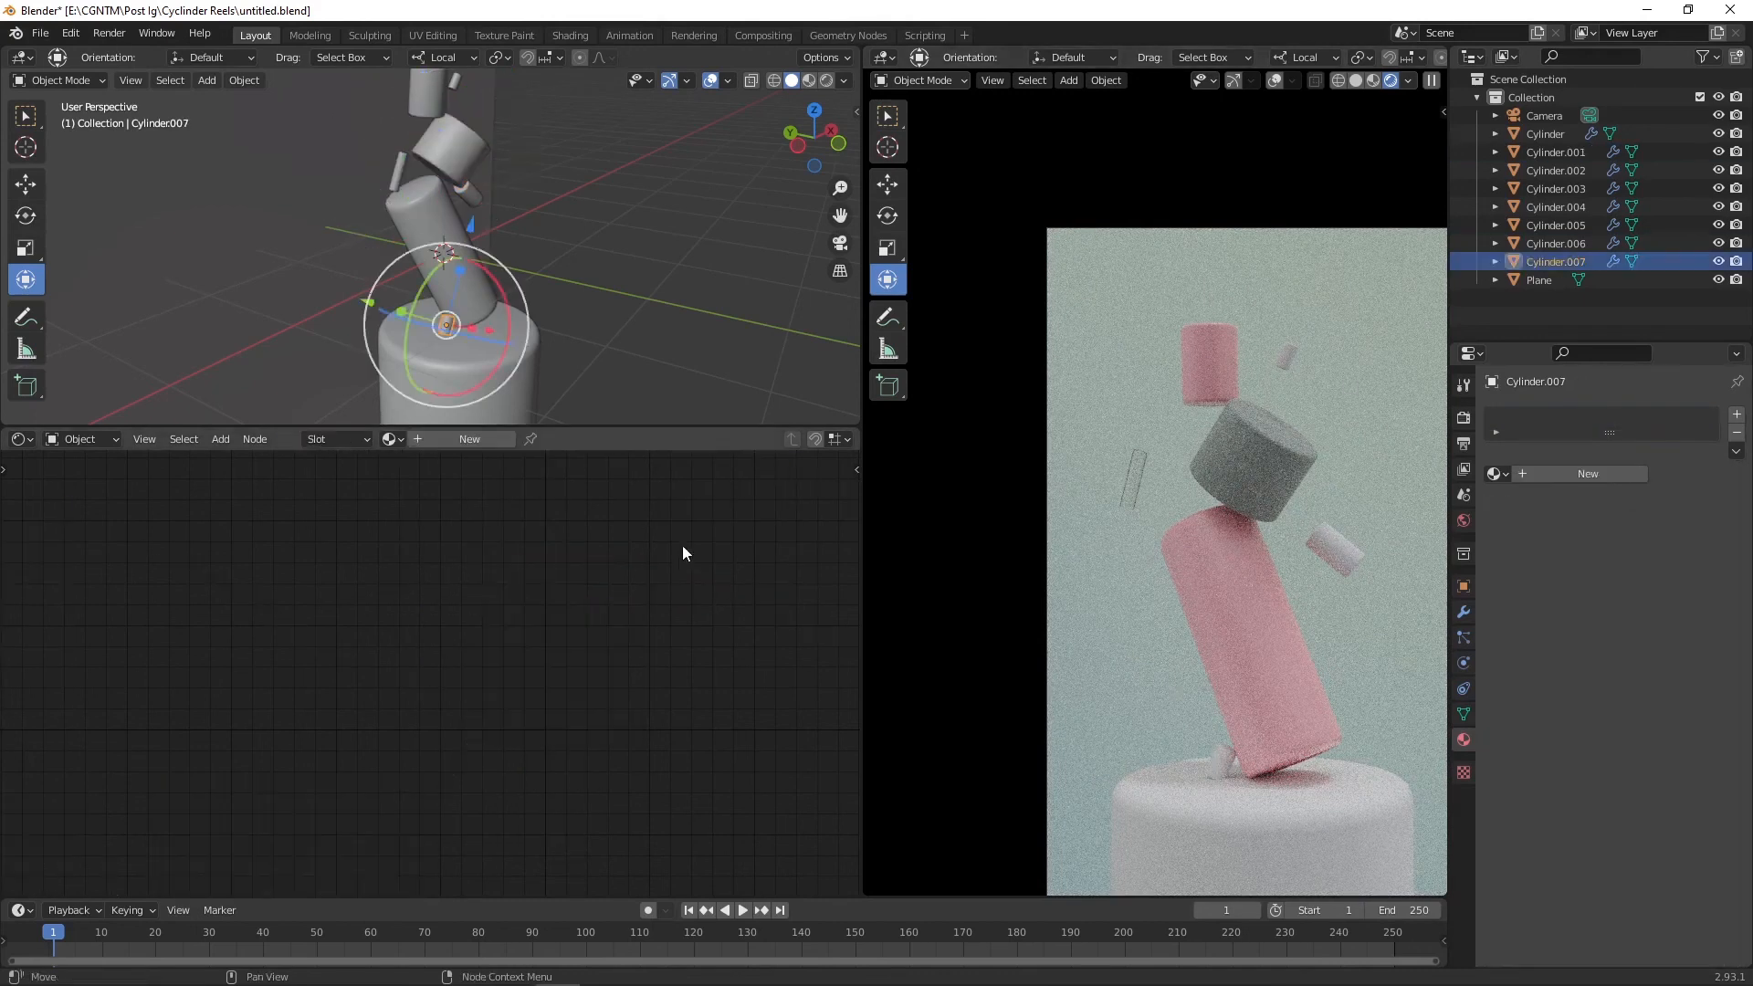
left_click(391, 439)
left_click(522, 504)
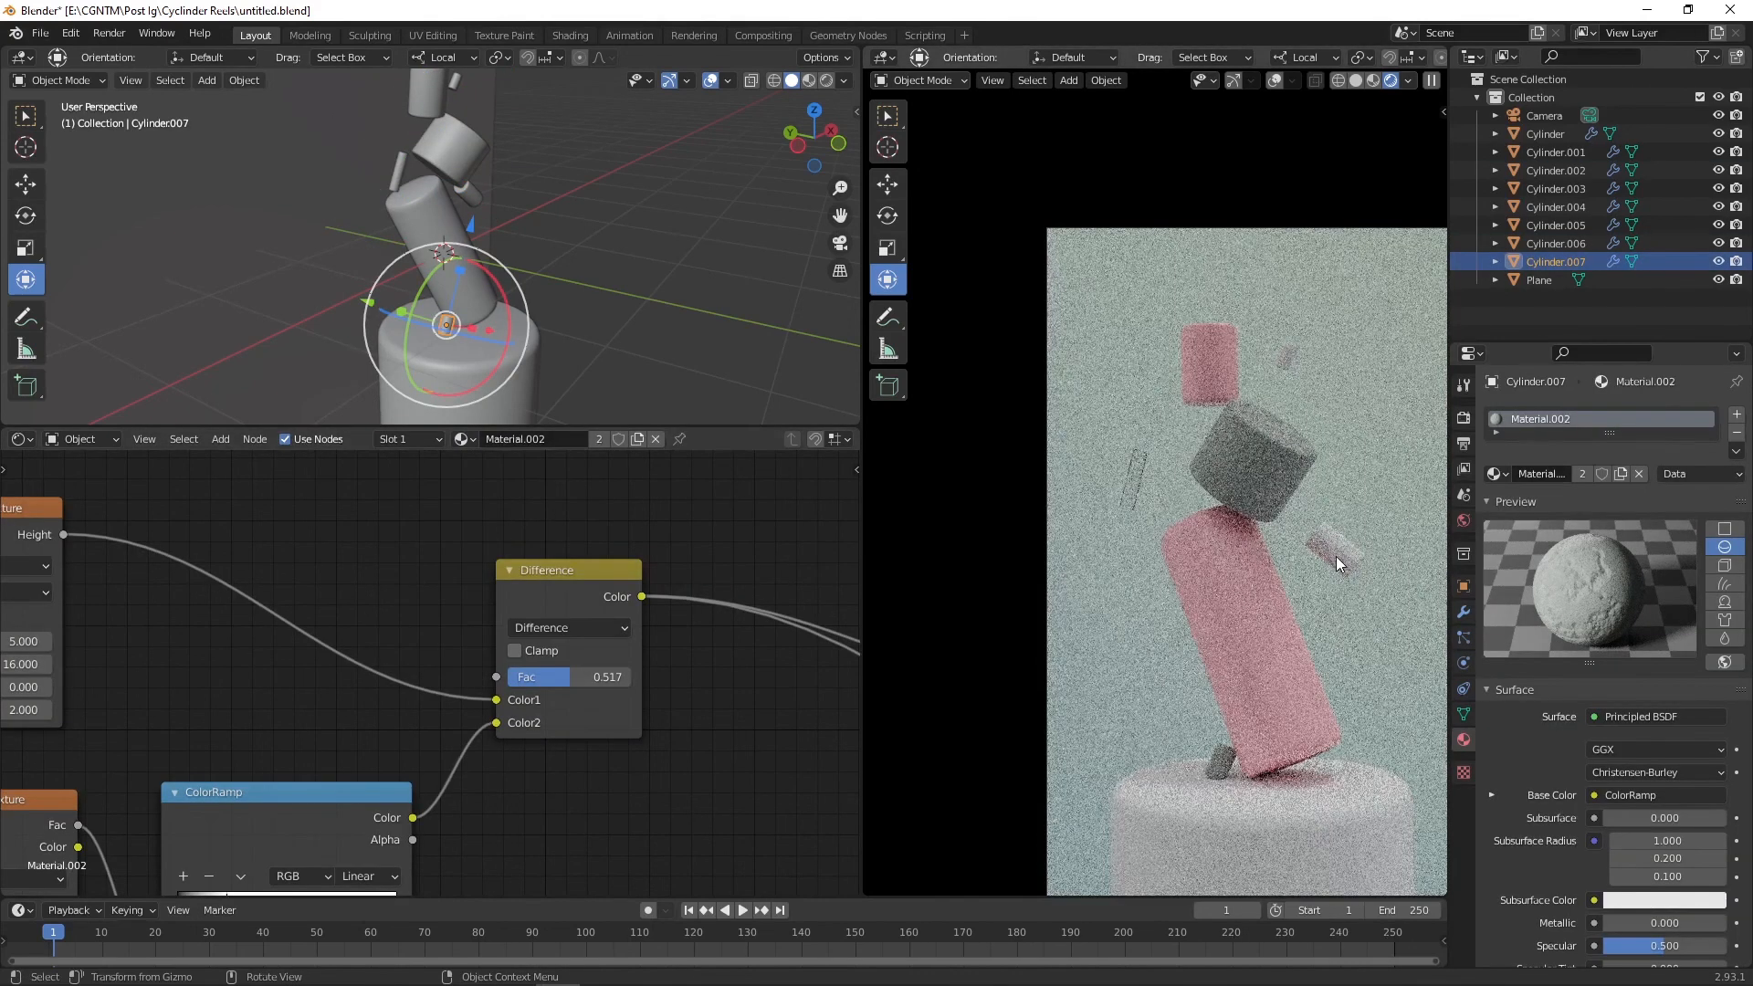
Step: Select the glass cylinder and save the blend file
left_click(1175, 555)
left_click(1132, 488)
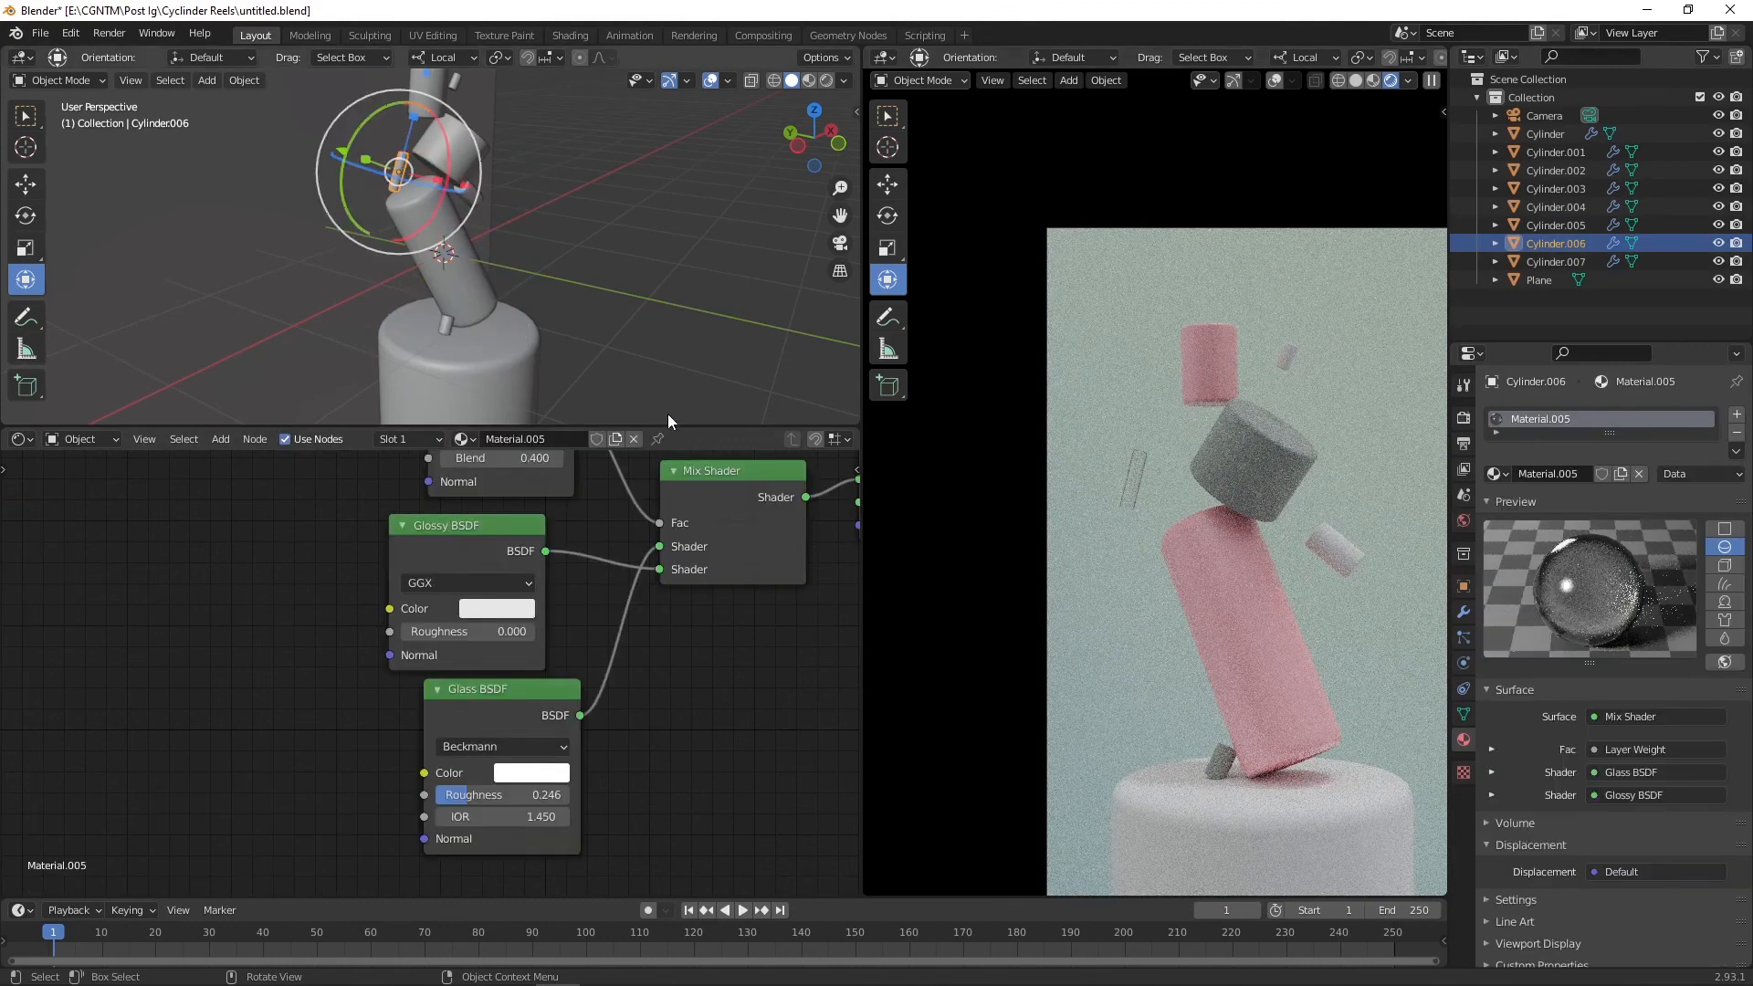
key("ctrl+s")
Step: Select the small floating cylinder on the right and assign it the glass material Material.005
left_click(1329, 545)
left_click(393, 439)
left_click(440, 553)
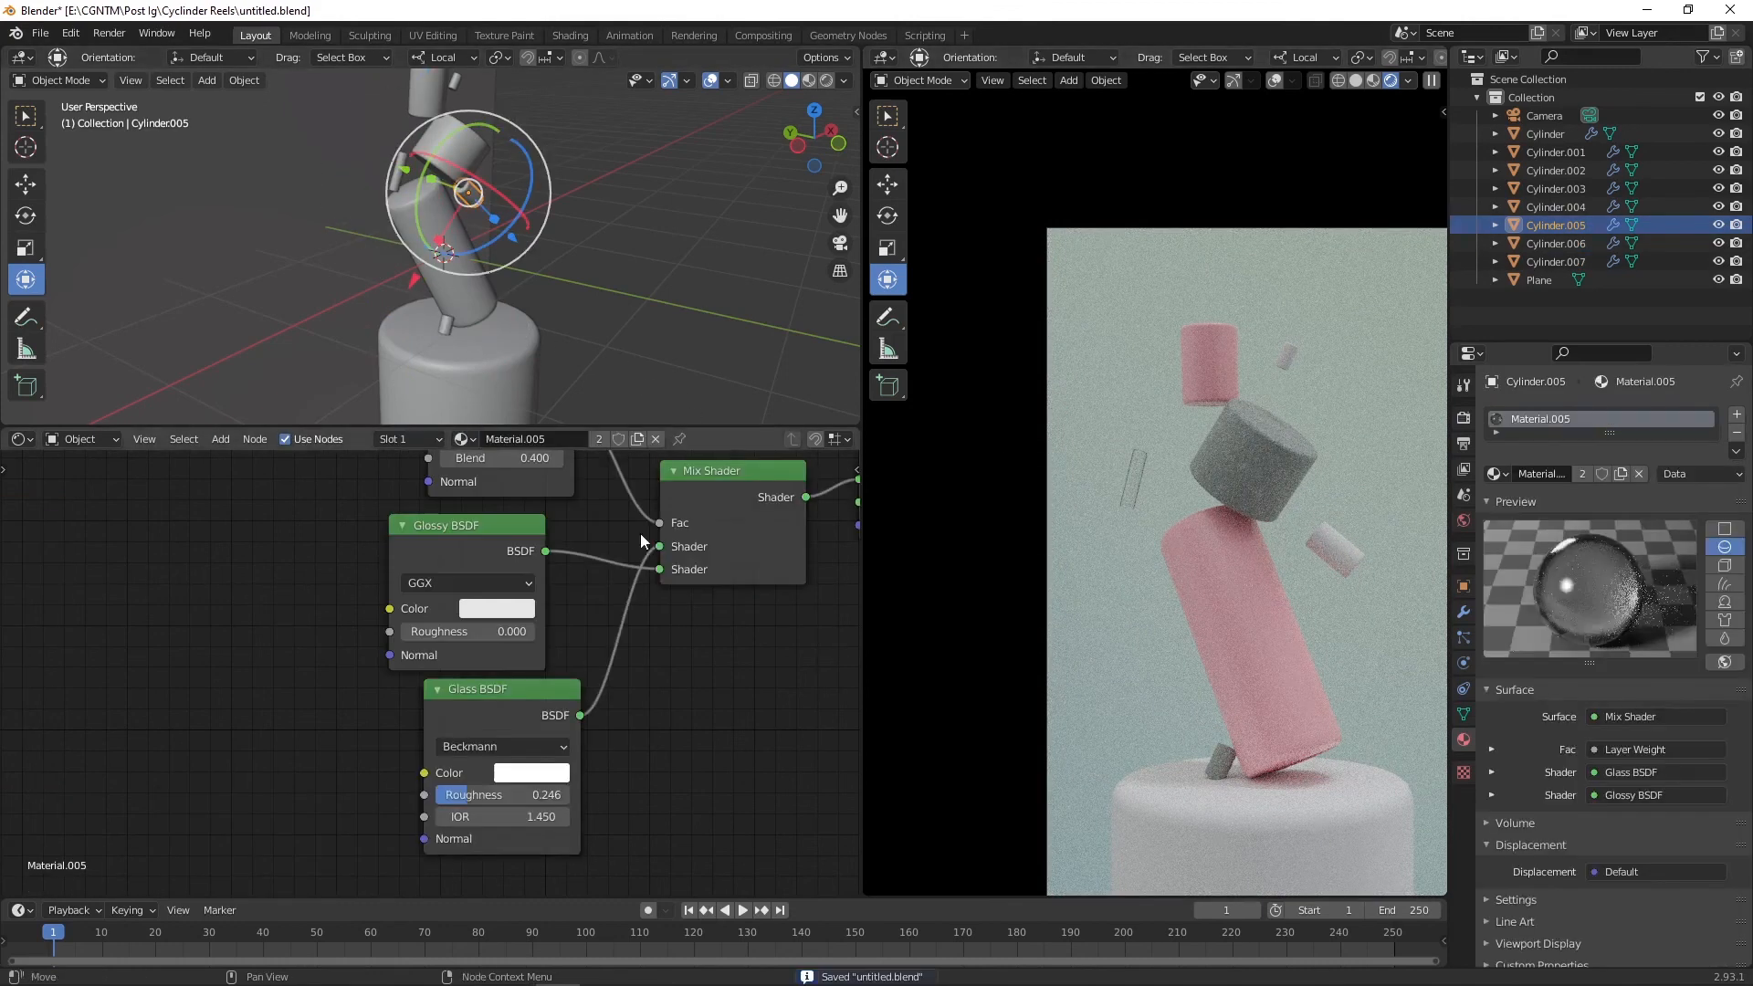
Step: Select the small floating cylinder near the top and assign it Material.005 as well
left_click(1286, 357)
left_click(392, 439)
left_click(429, 553)
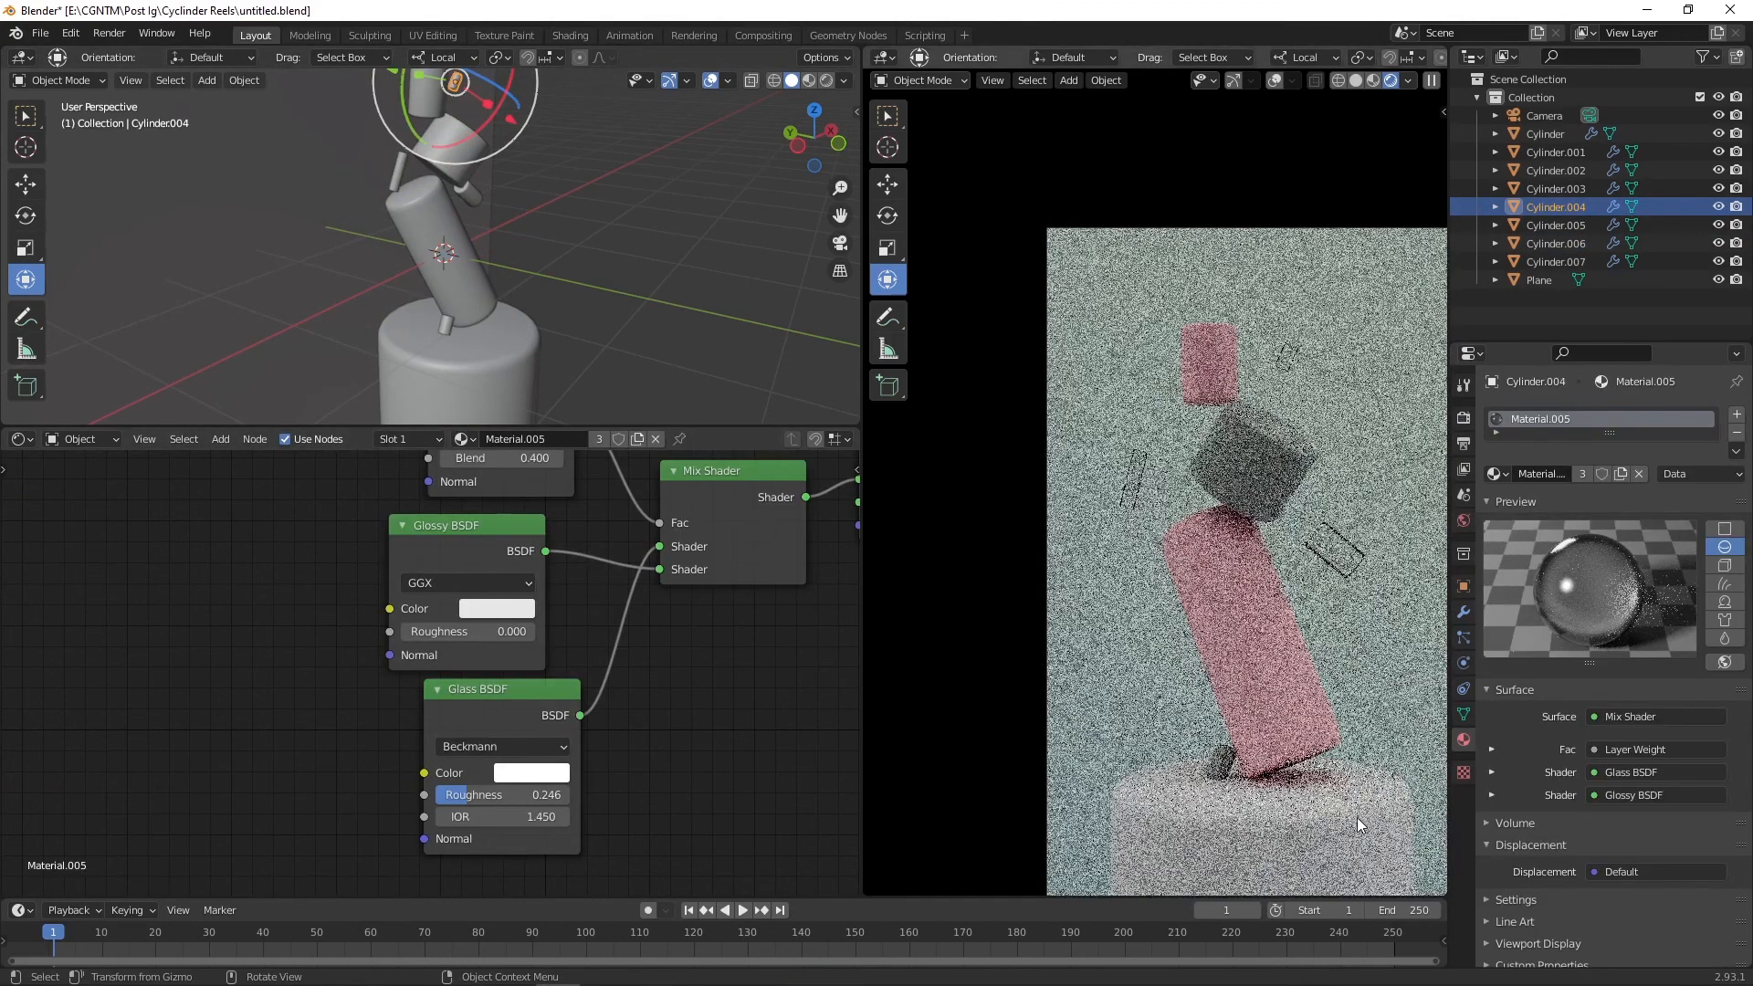
Step: Select the gray middle cylinder and assign it the textured material Material.002
left_click(1207, 812)
left_click(461, 439)
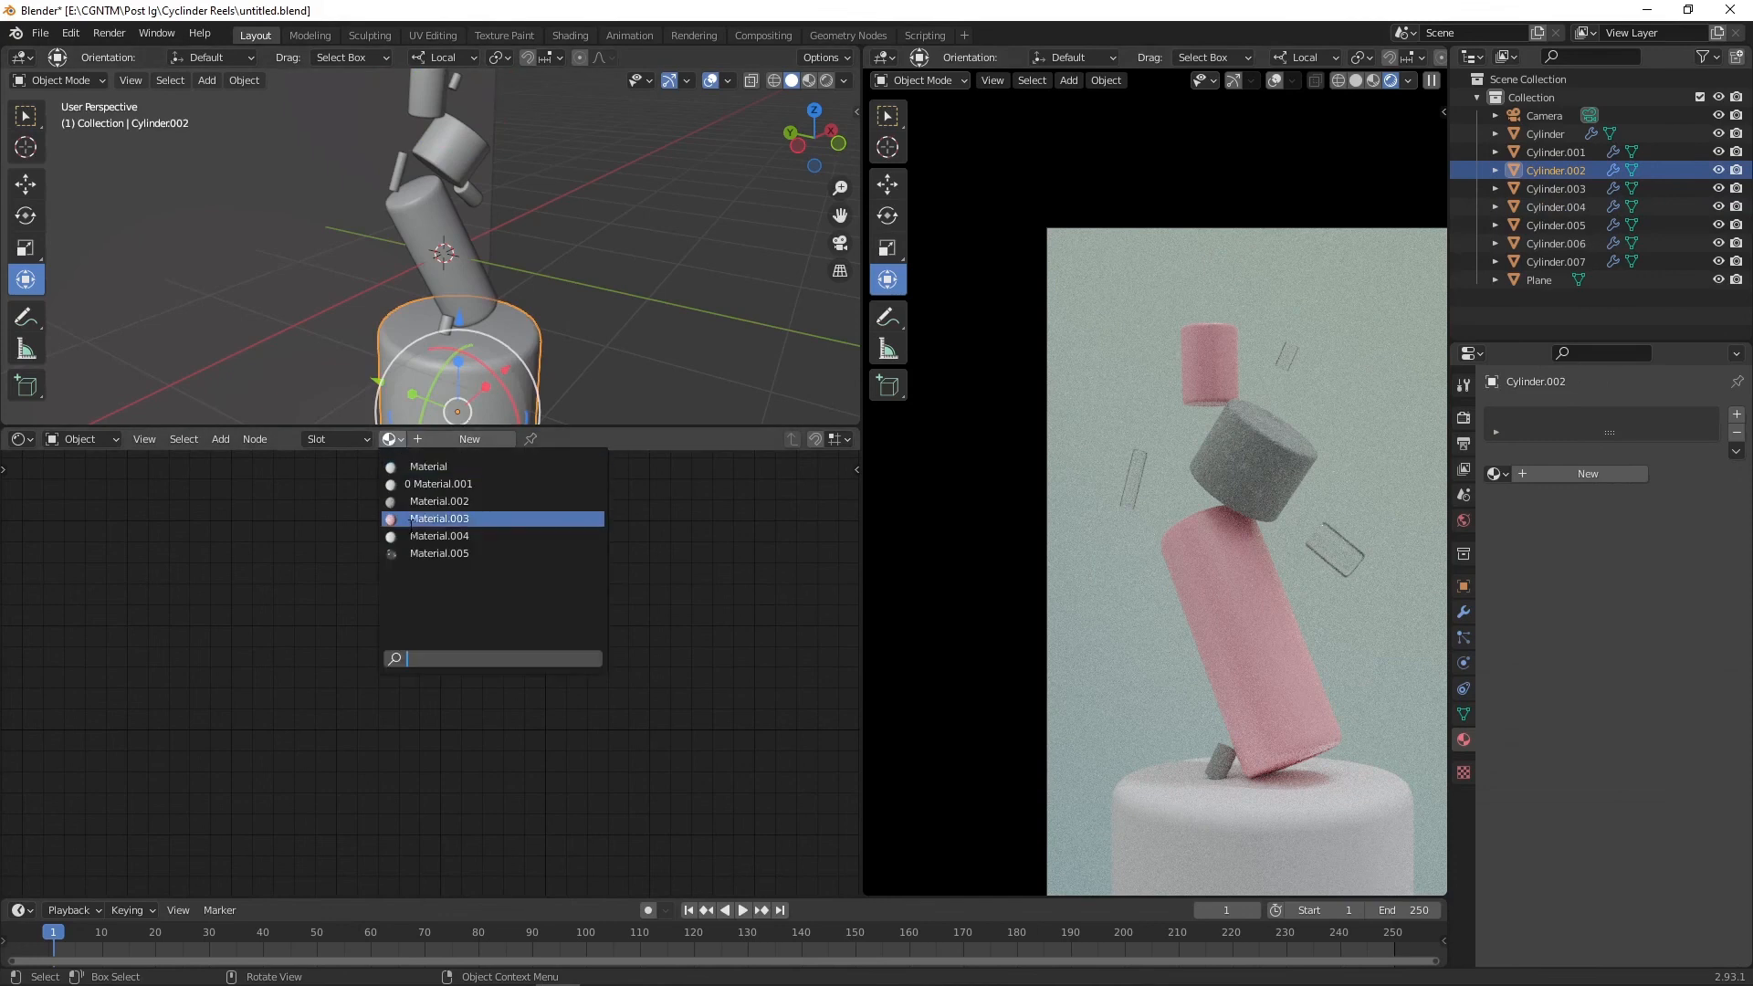
left_click(420, 501)
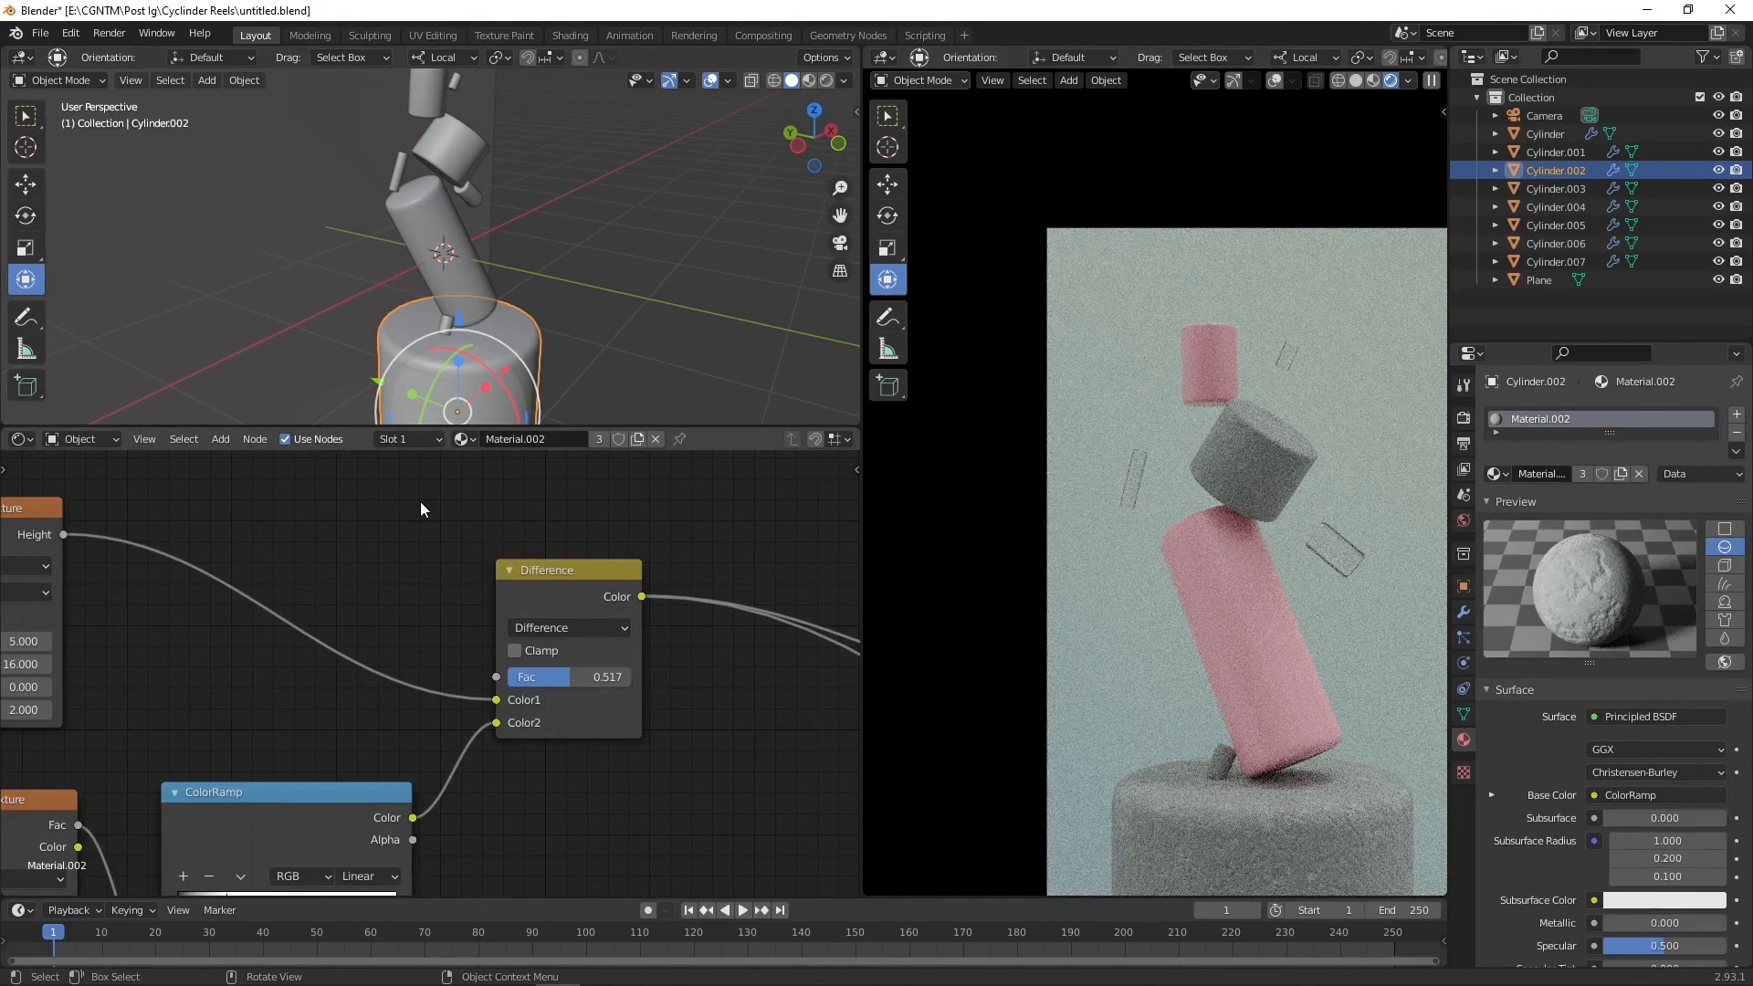
Step: Select the large tilted cylinder and assign it the glass material Material.005
scroll(1329, 533, "down", 2)
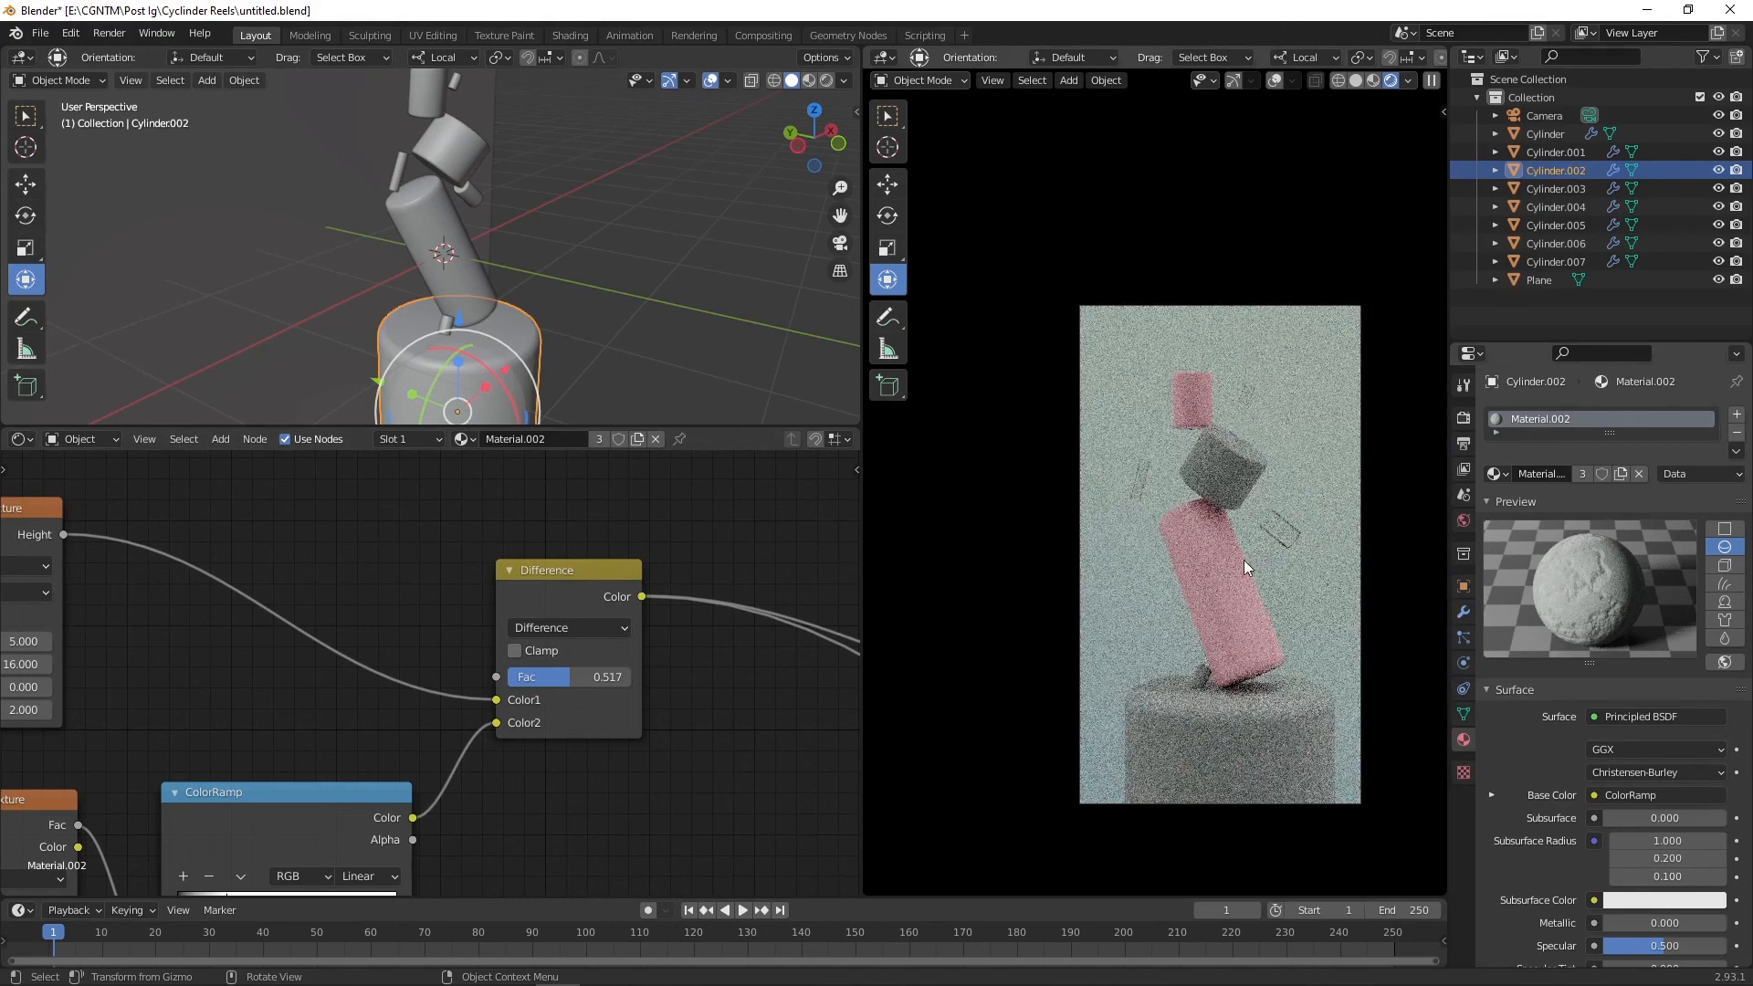
left_click(1225, 560)
left_click(398, 159)
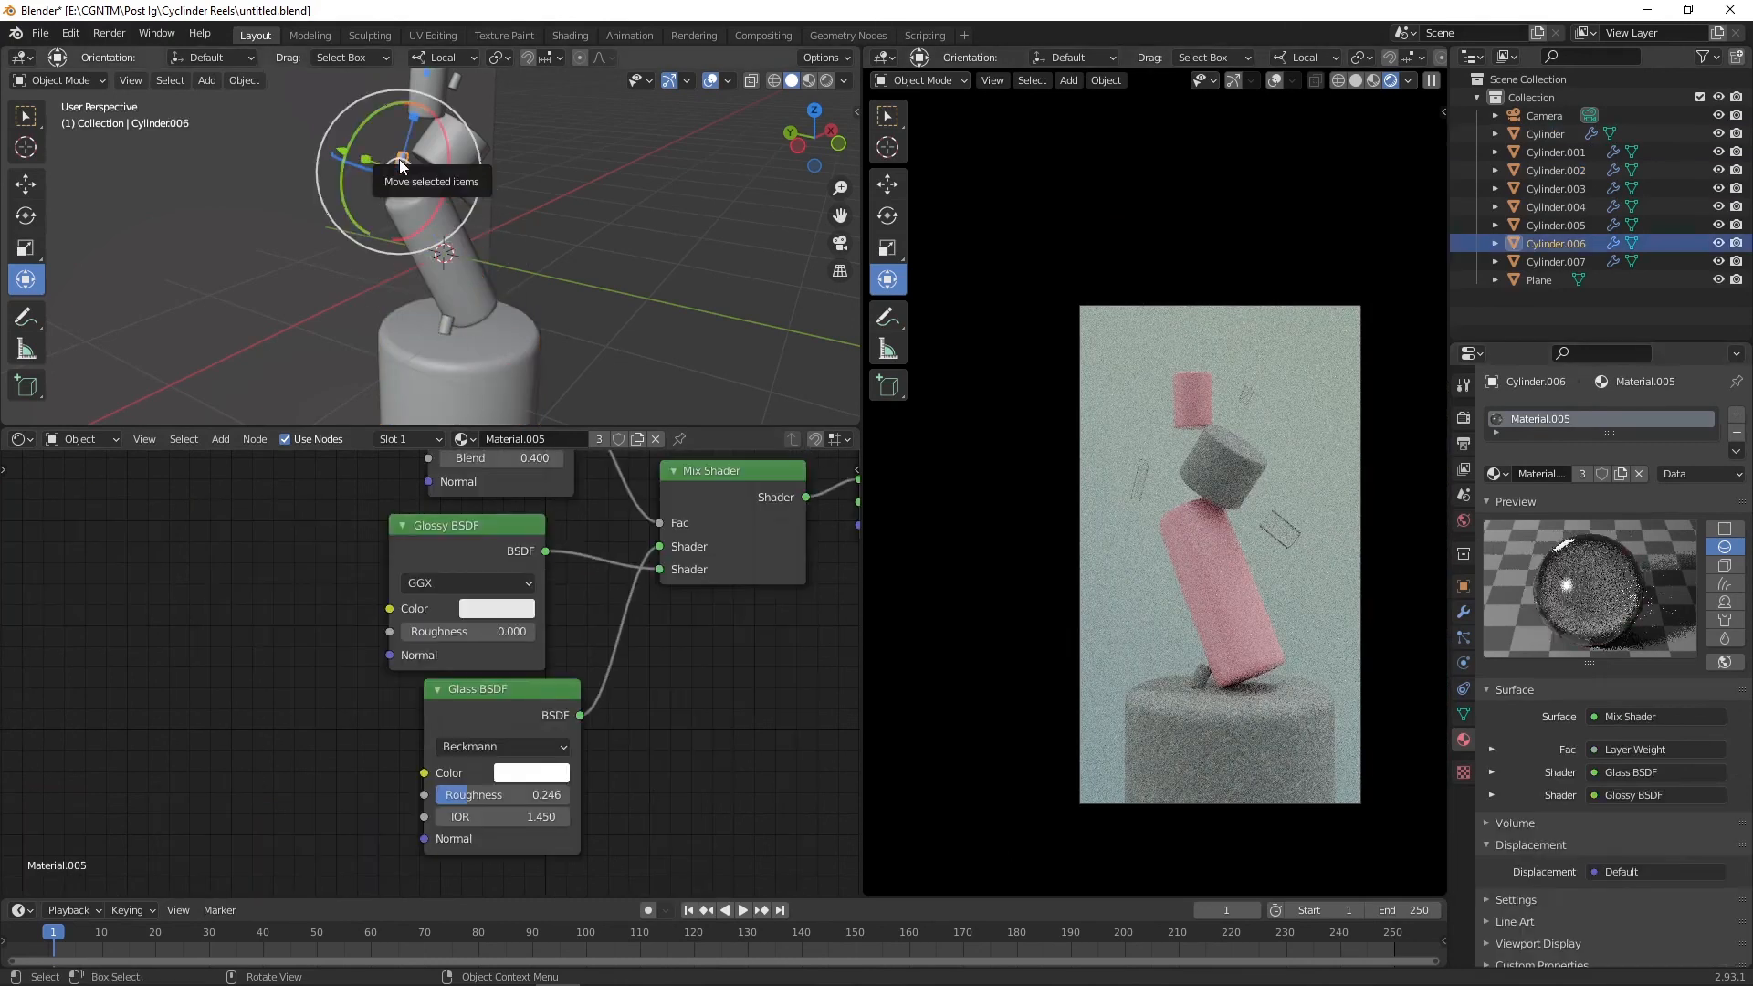
left_click(484, 300)
left_click(464, 441)
left_click(497, 550)
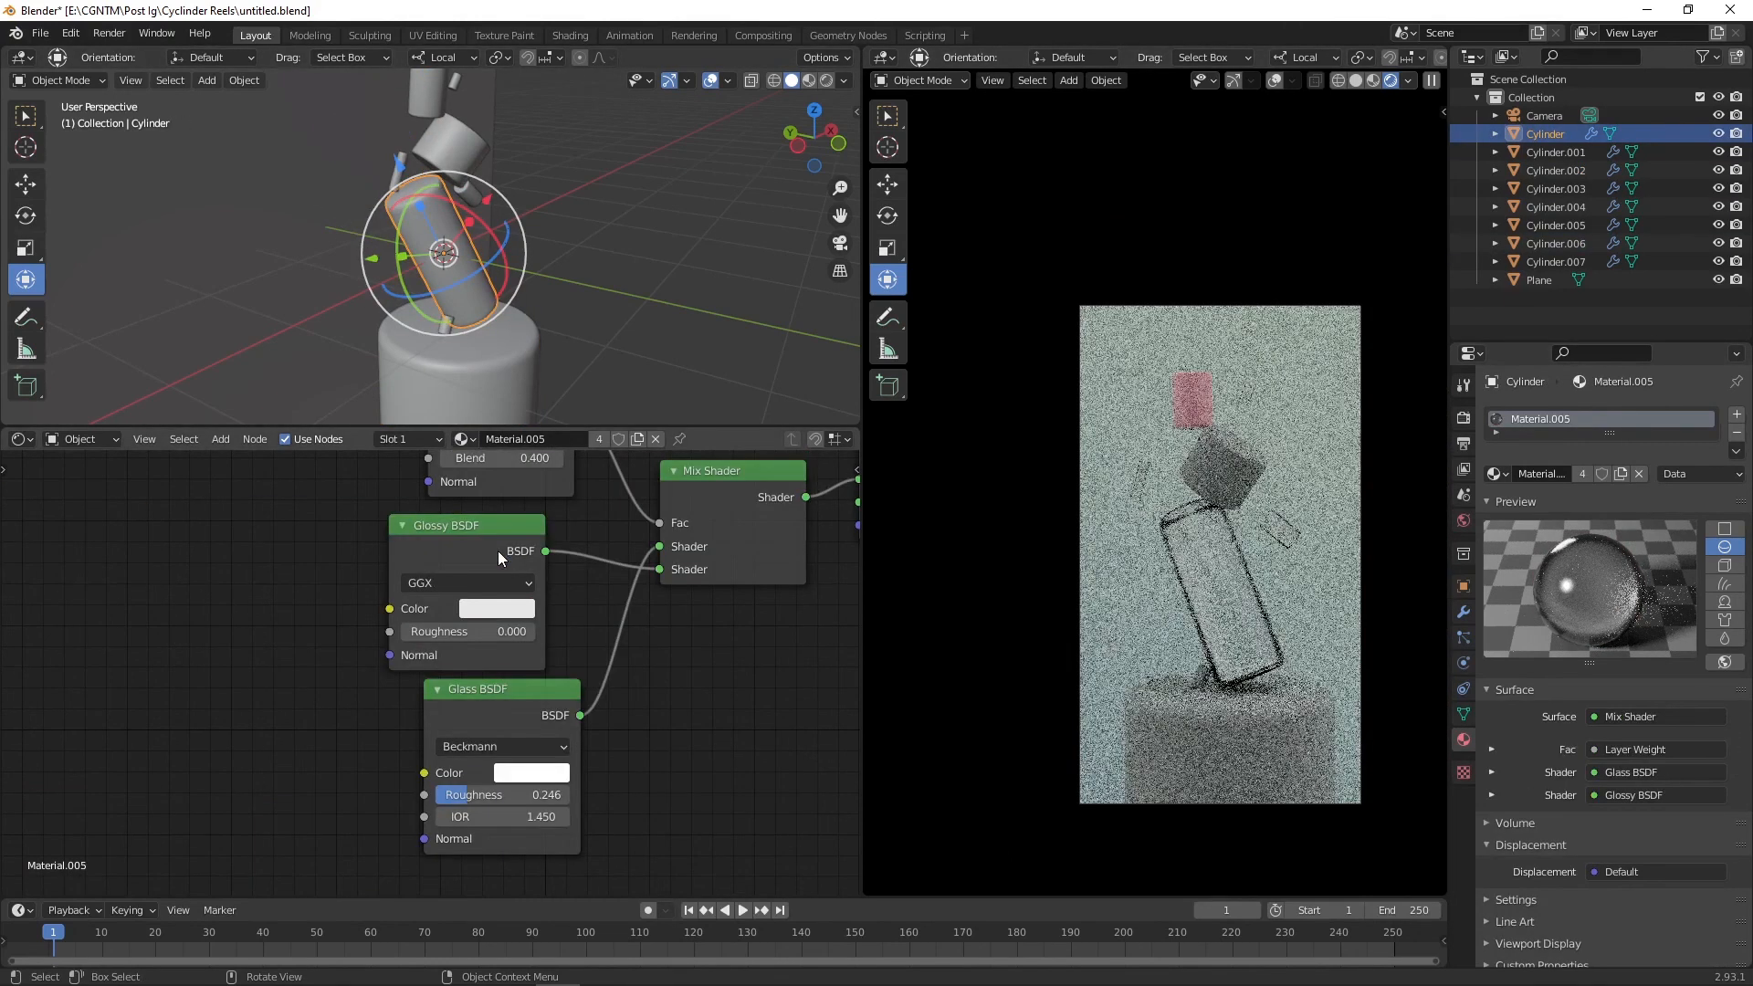
Step: Make the glass material single-user and set Glossy roughness to about 0.508 and Glass roughness to 0.562
left_click(602, 443)
left_click_drag(483, 795, 559, 797)
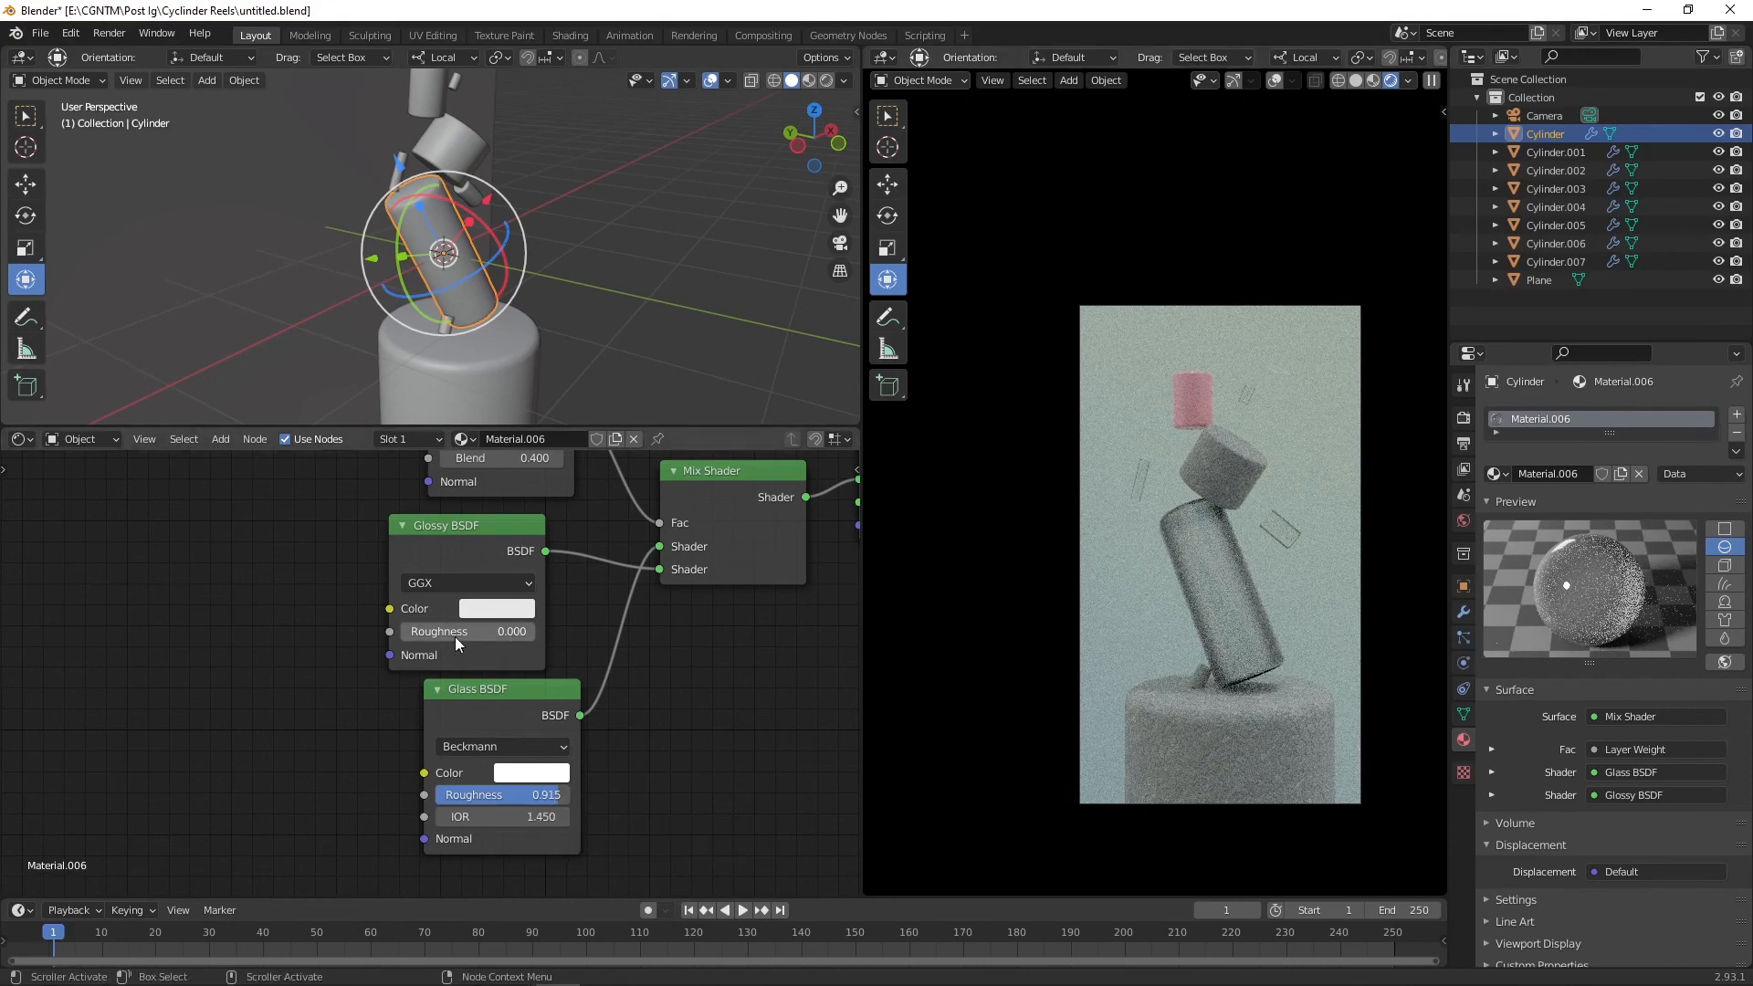
mouse_move(454, 635)
left_mouse_down()
mouse_move(501, 634)
mouse_move(480, 631)
left_mouse_up()
left_click(511, 609)
left_click_drag(512, 795, 466, 795)
Step: Try tinting the Glossy and Glass colors pink by adjusting their saturation
left_click(505, 607)
left_click_drag(535, 422, 564, 413)
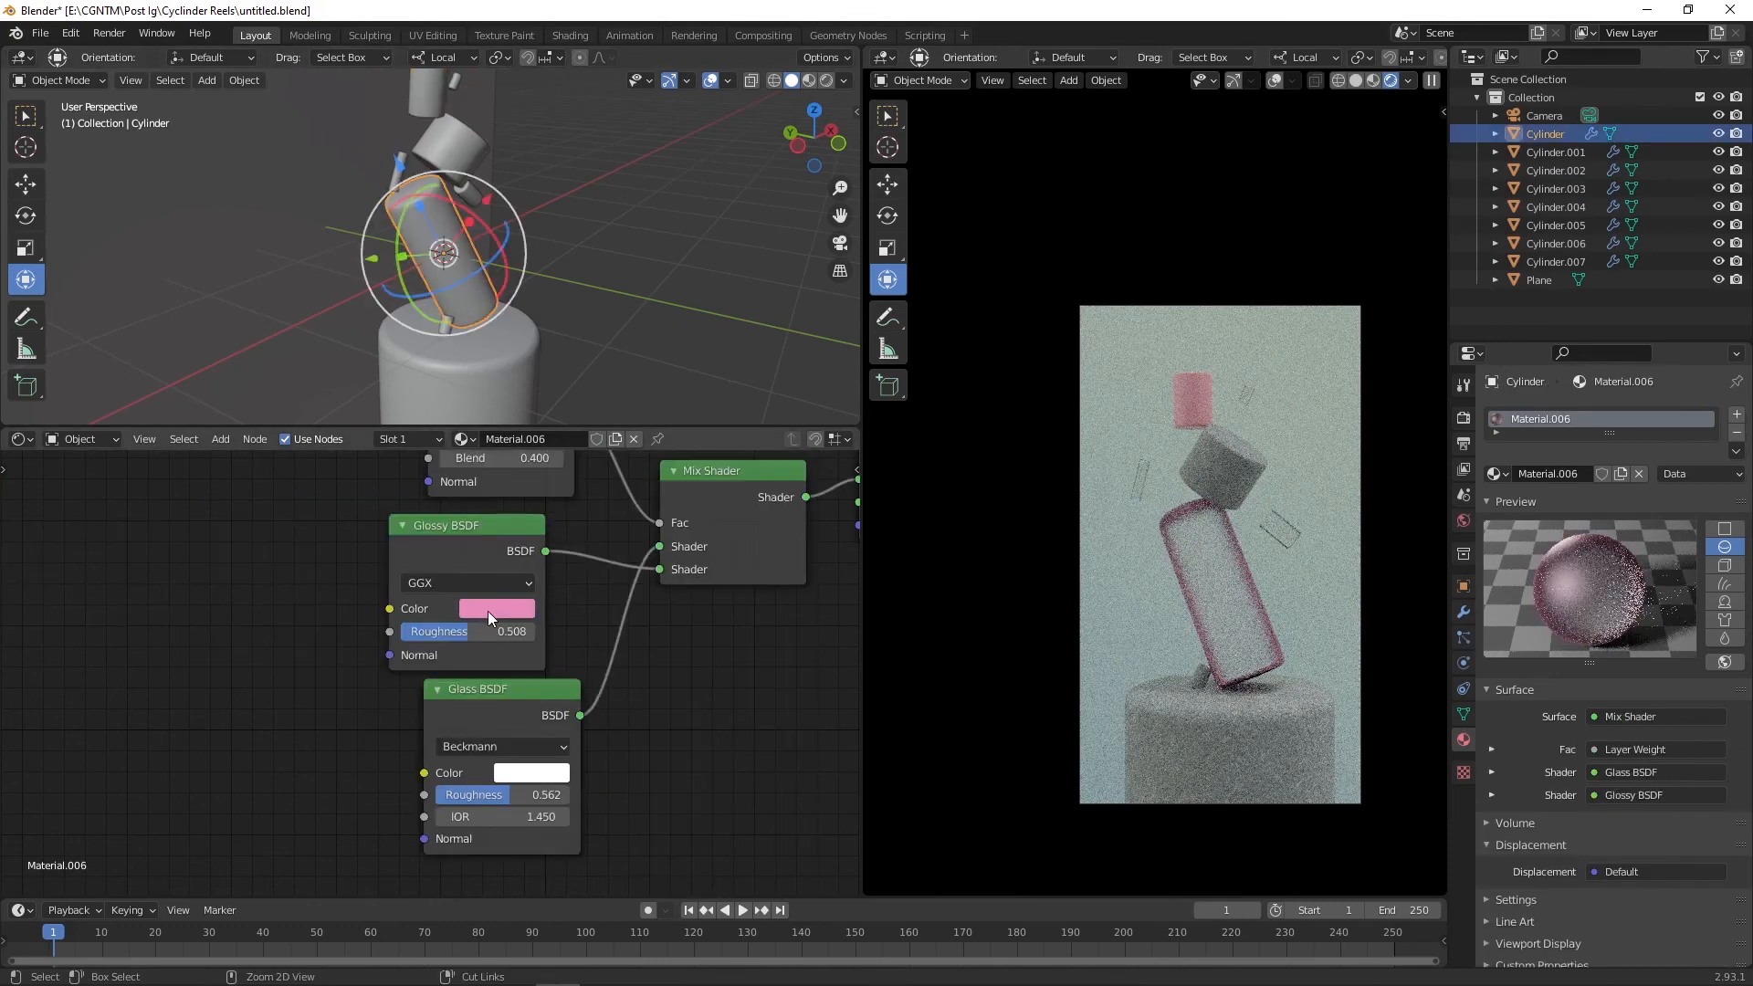
left_click_drag(487, 610, 532, 772)
left_click(531, 772)
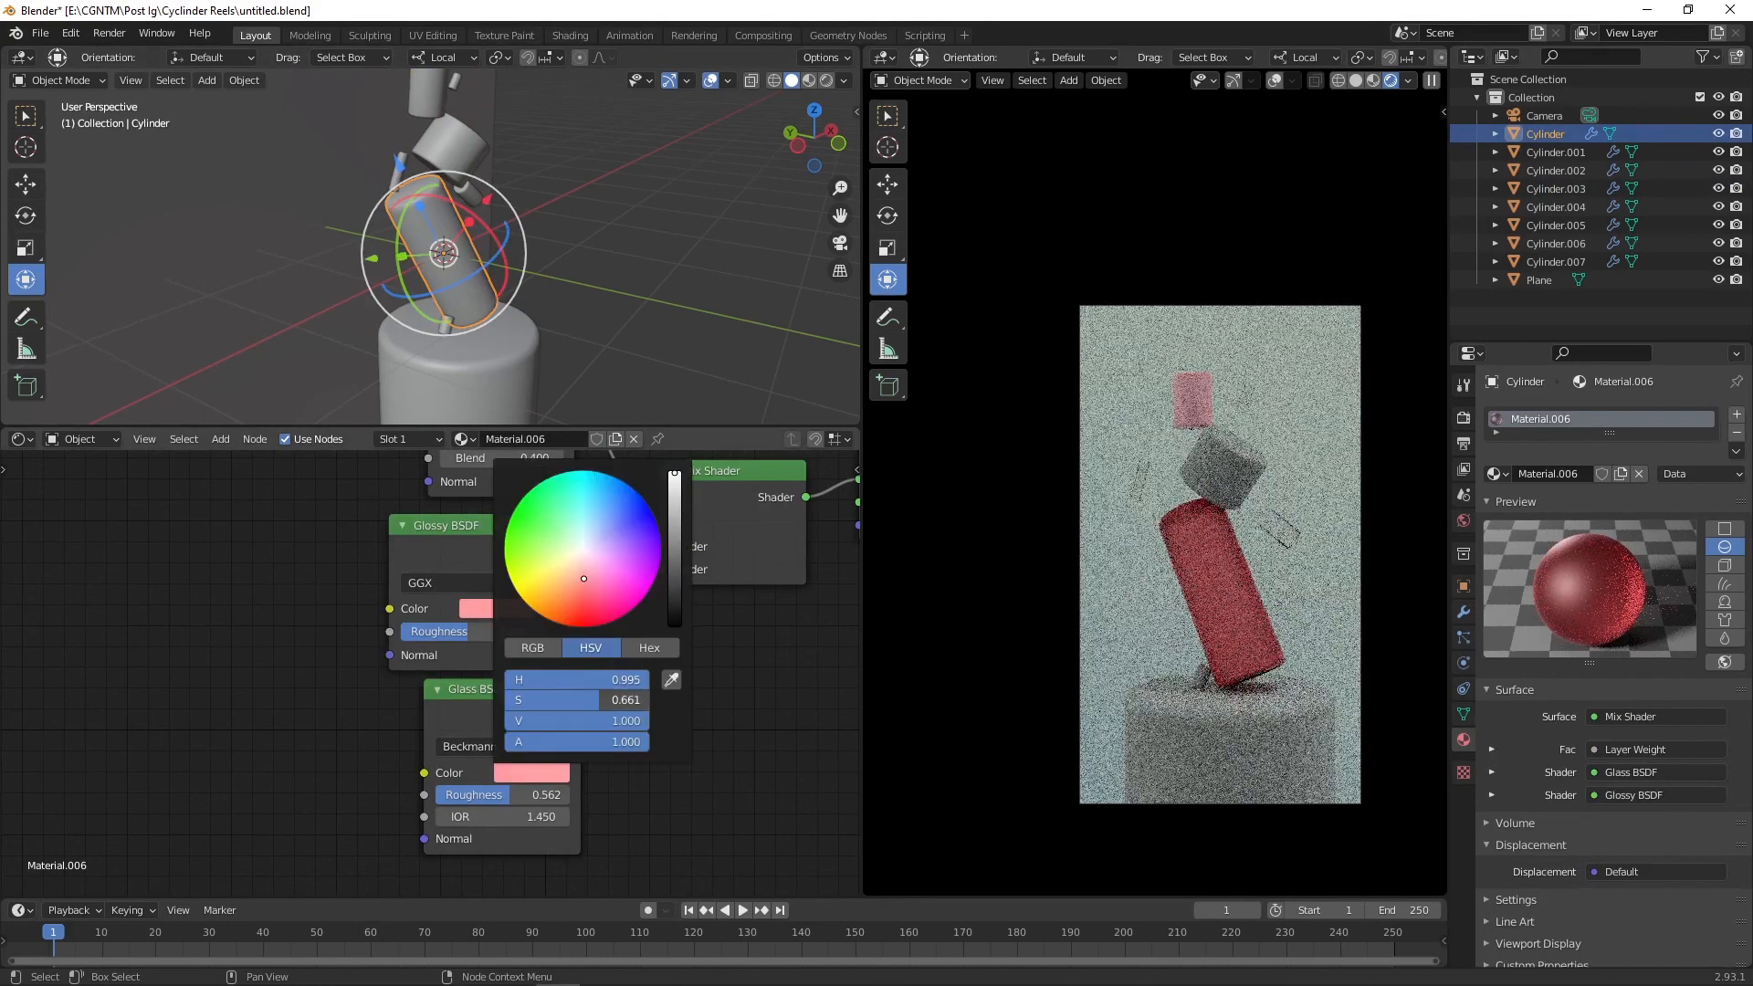
left_click_drag(600, 699, 541, 699)
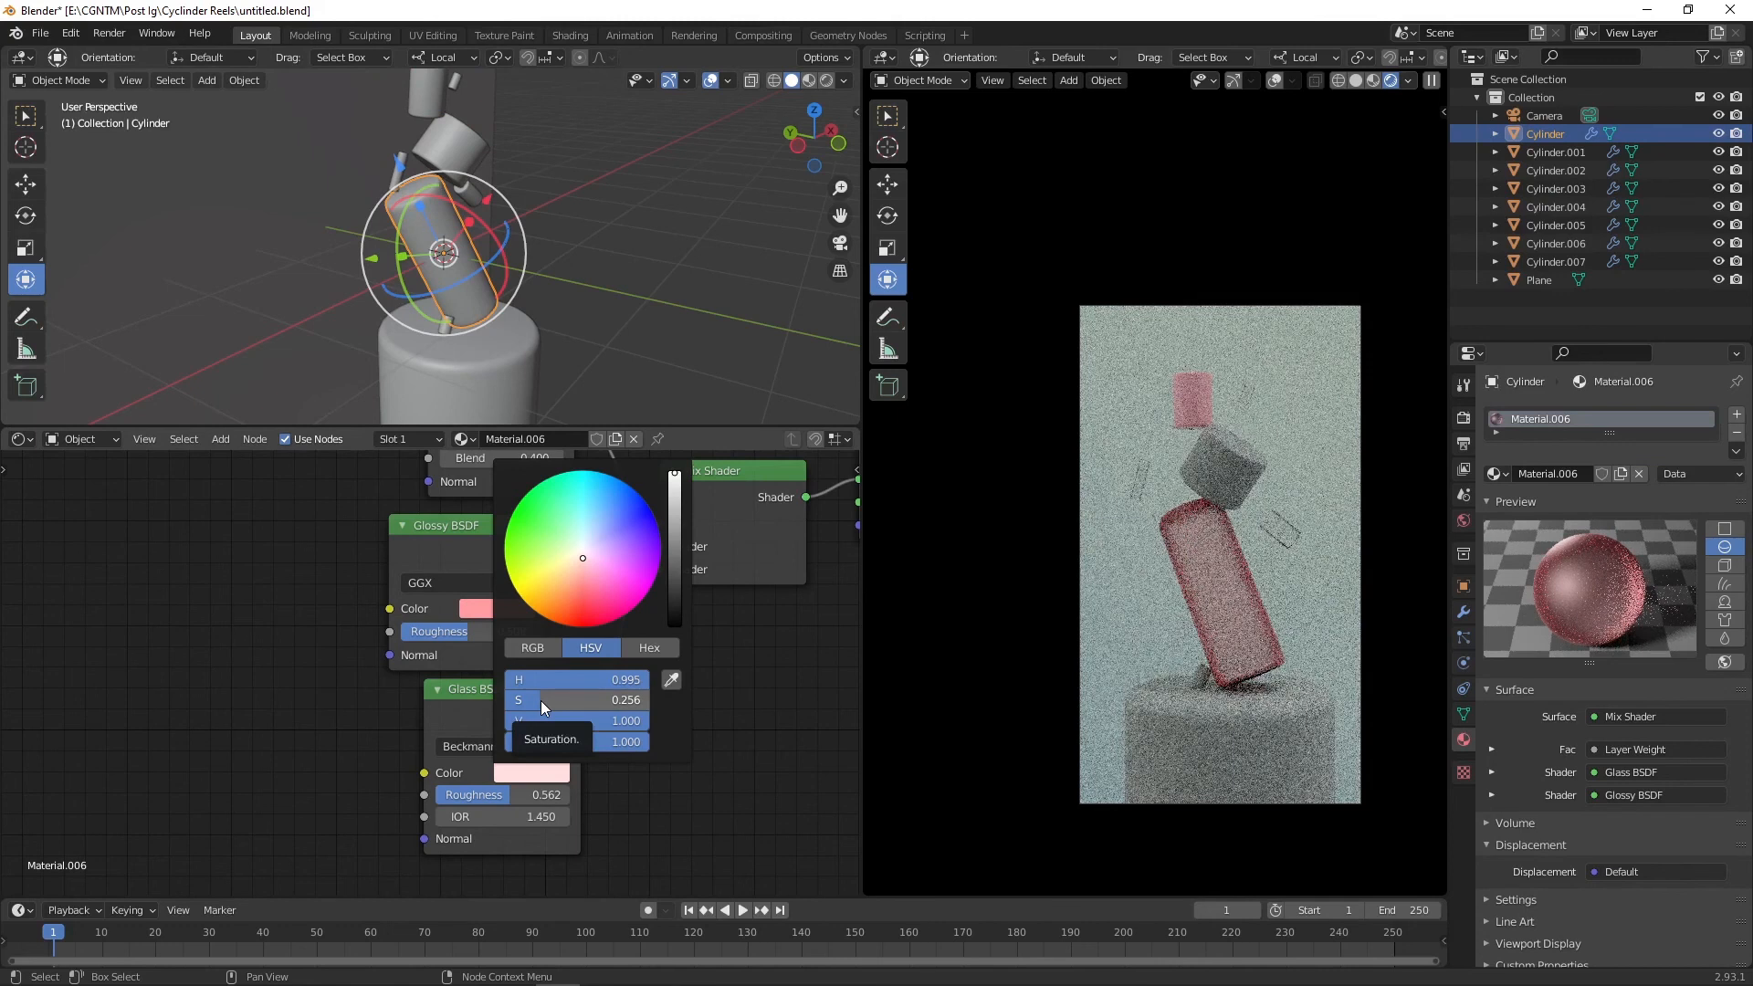
left_click_drag(538, 701, 456, 687)
left_click(497, 609)
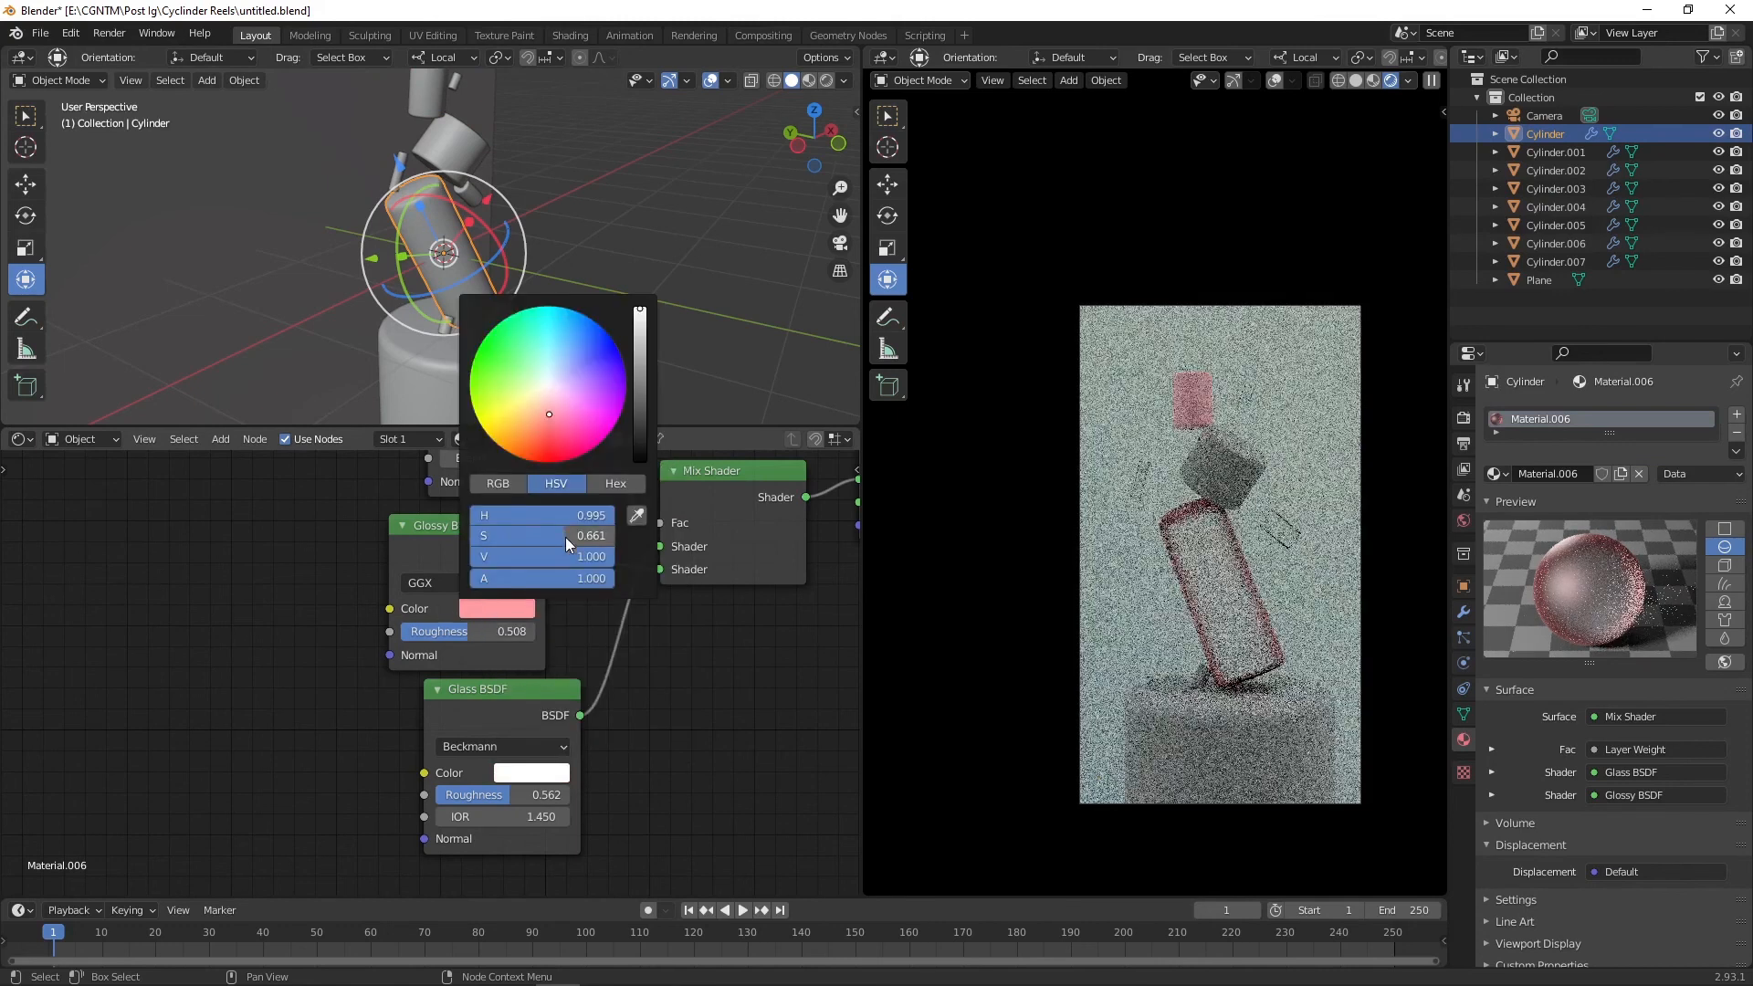
left_click_drag(567, 537, 466, 539)
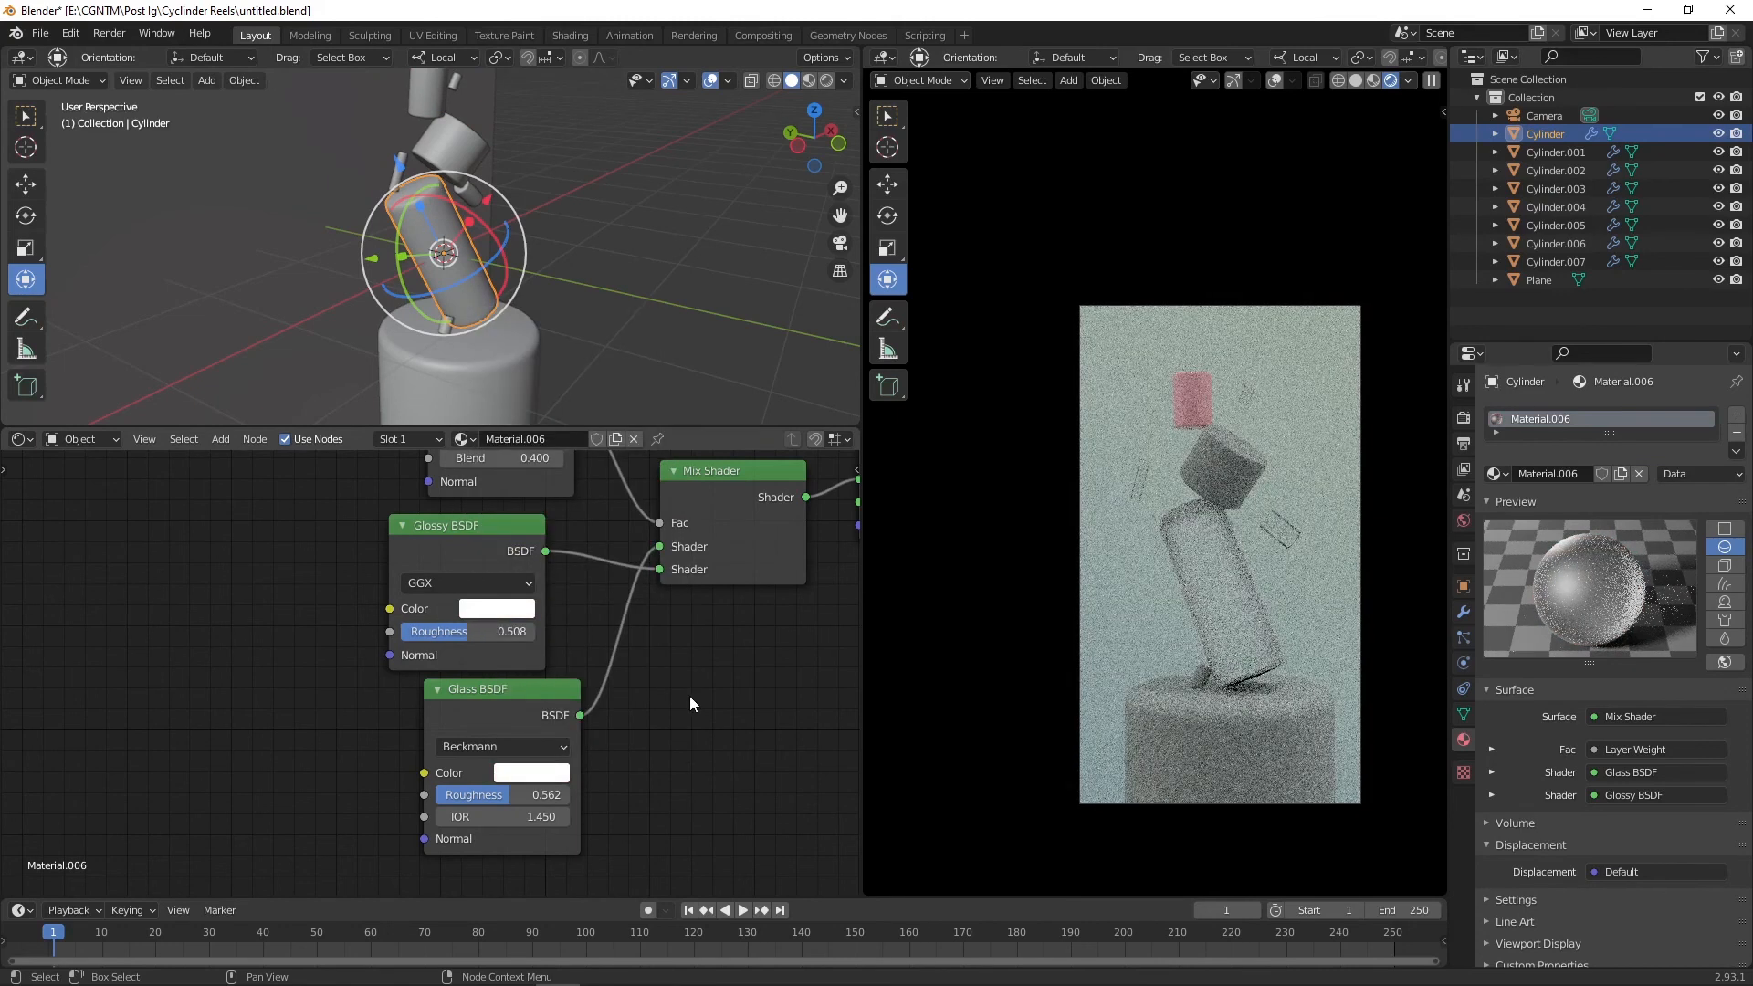
Step: Reposition the camera in the viewport and save the file
left_click(1207, 394)
left_click_drag(444, 173, 390, 173)
scroll(652, 336, "down", 6)
left_click(604, 335)
middle_click_drag(684, 327, 631, 332)
left_click_drag(628, 333, 726, 322)
key("ctrl+s")
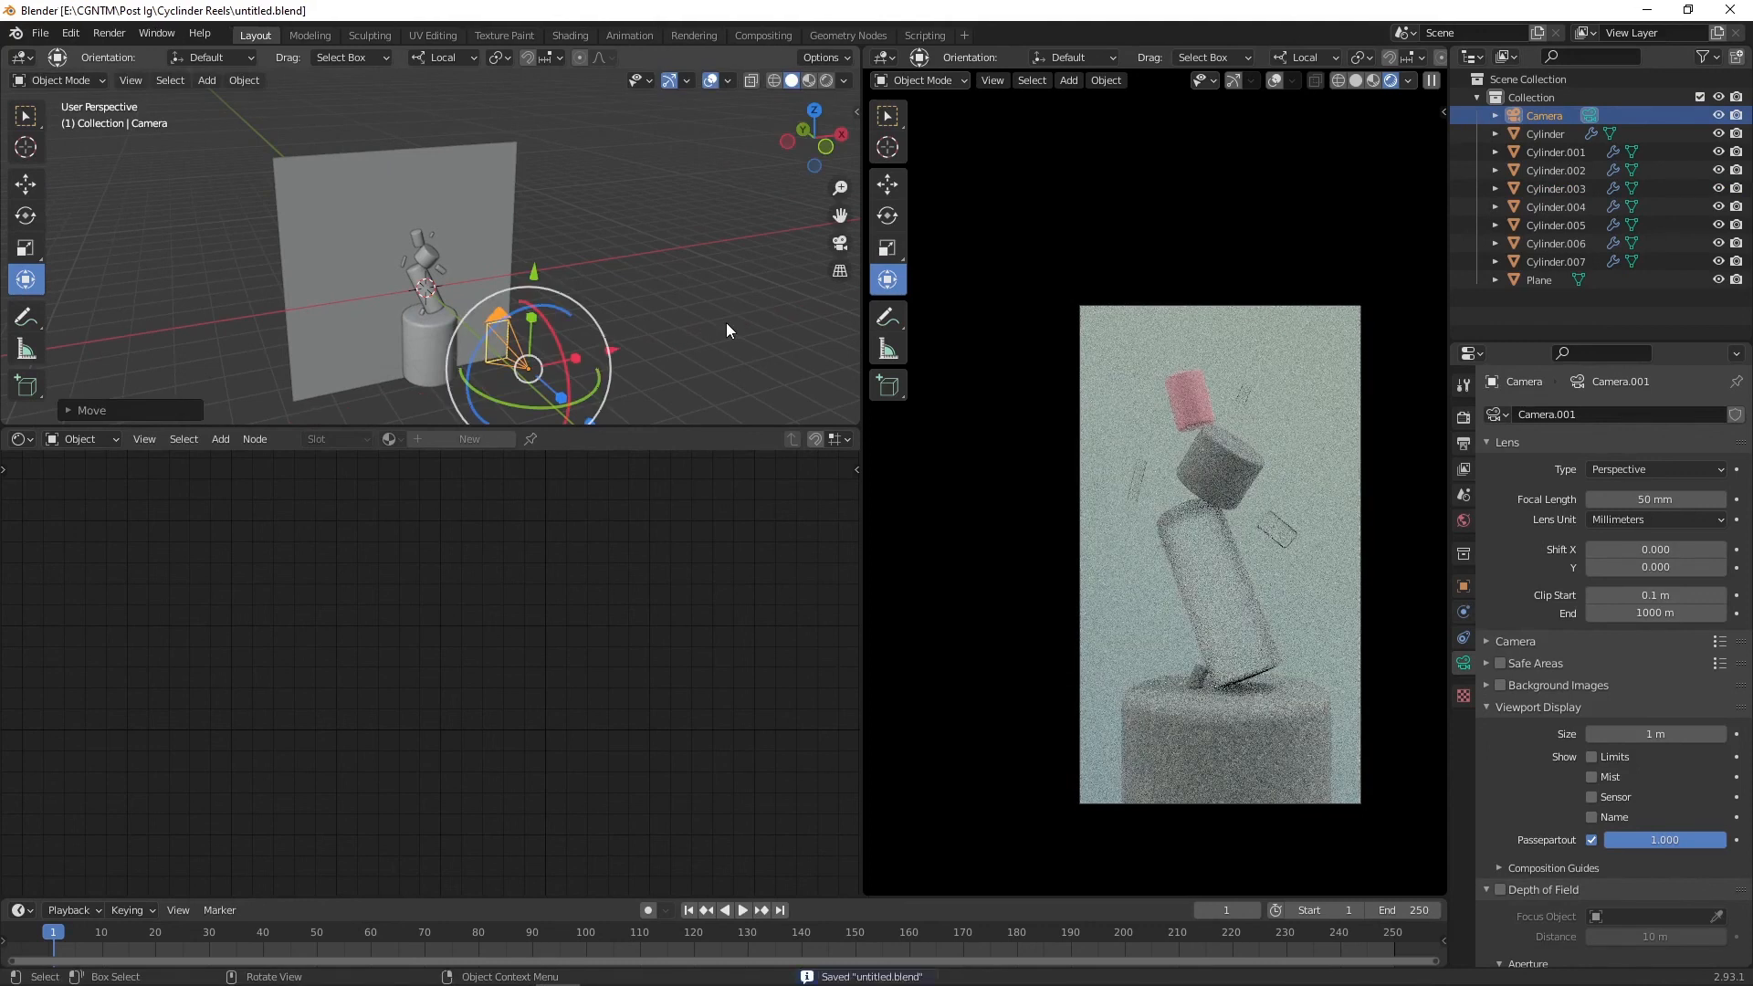
Step: Set the render device to GPU Compute and check the Denoising options
left_click(1463, 417)
left_click(1668, 459)
left_click(1625, 501)
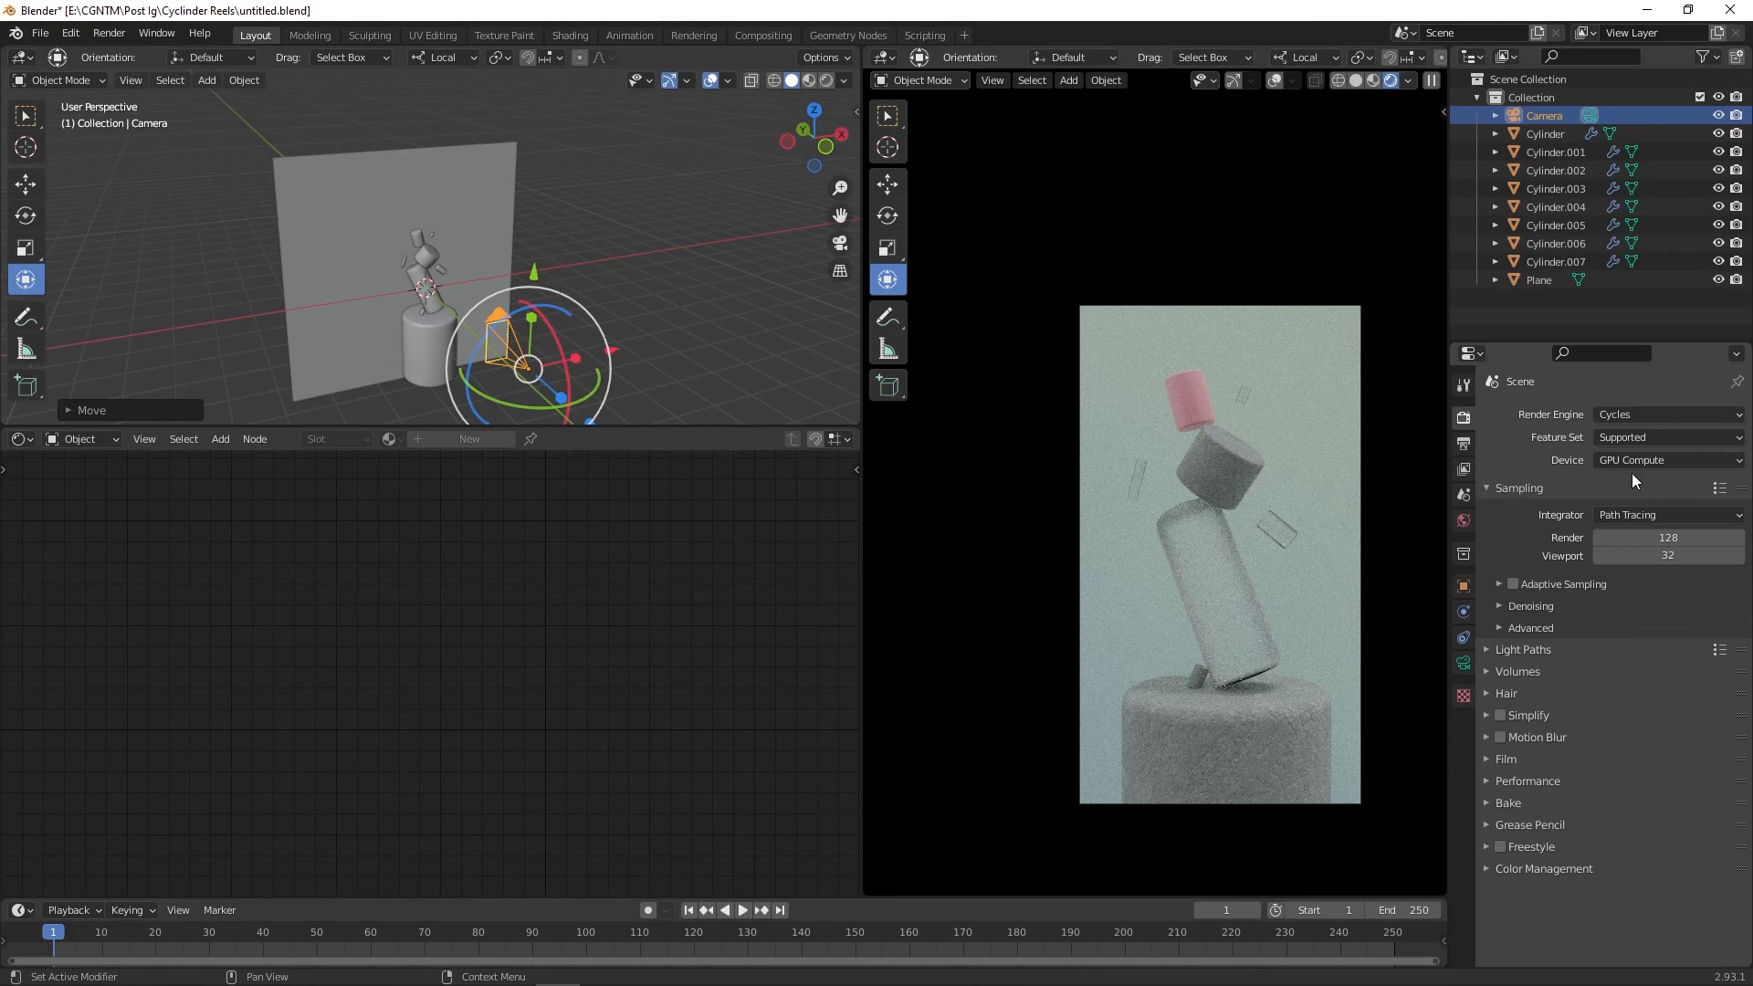
left_click(1500, 605)
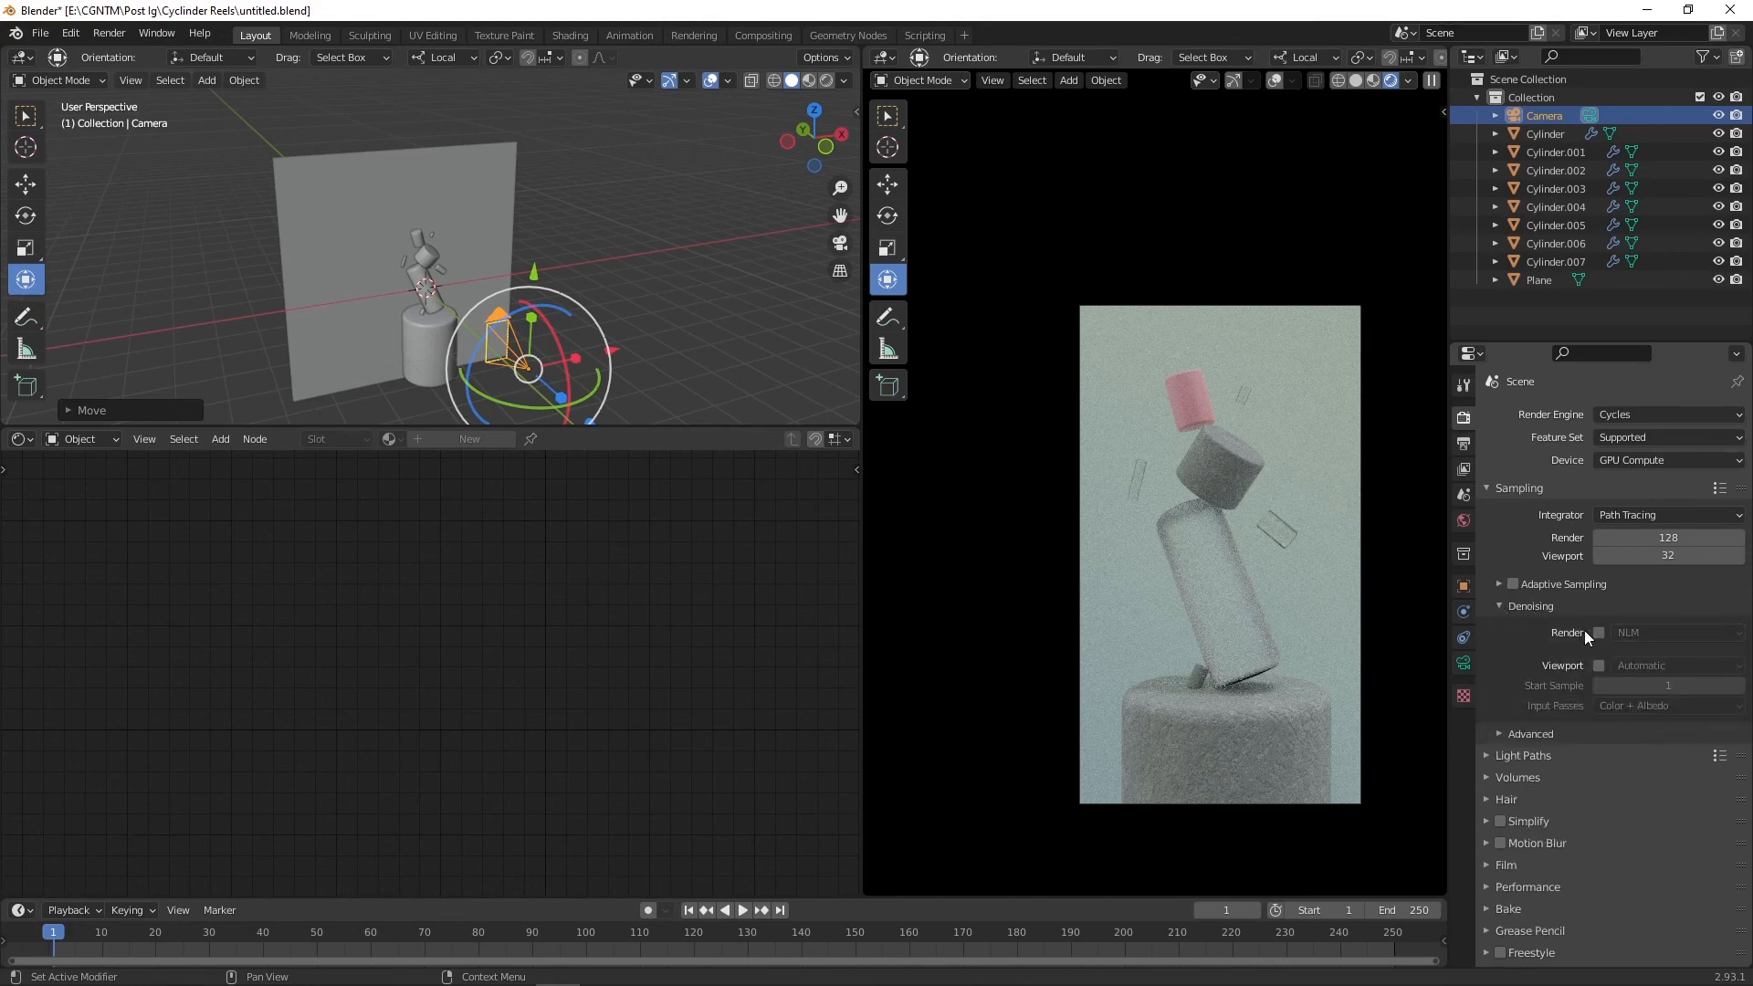
left_click(1534, 607)
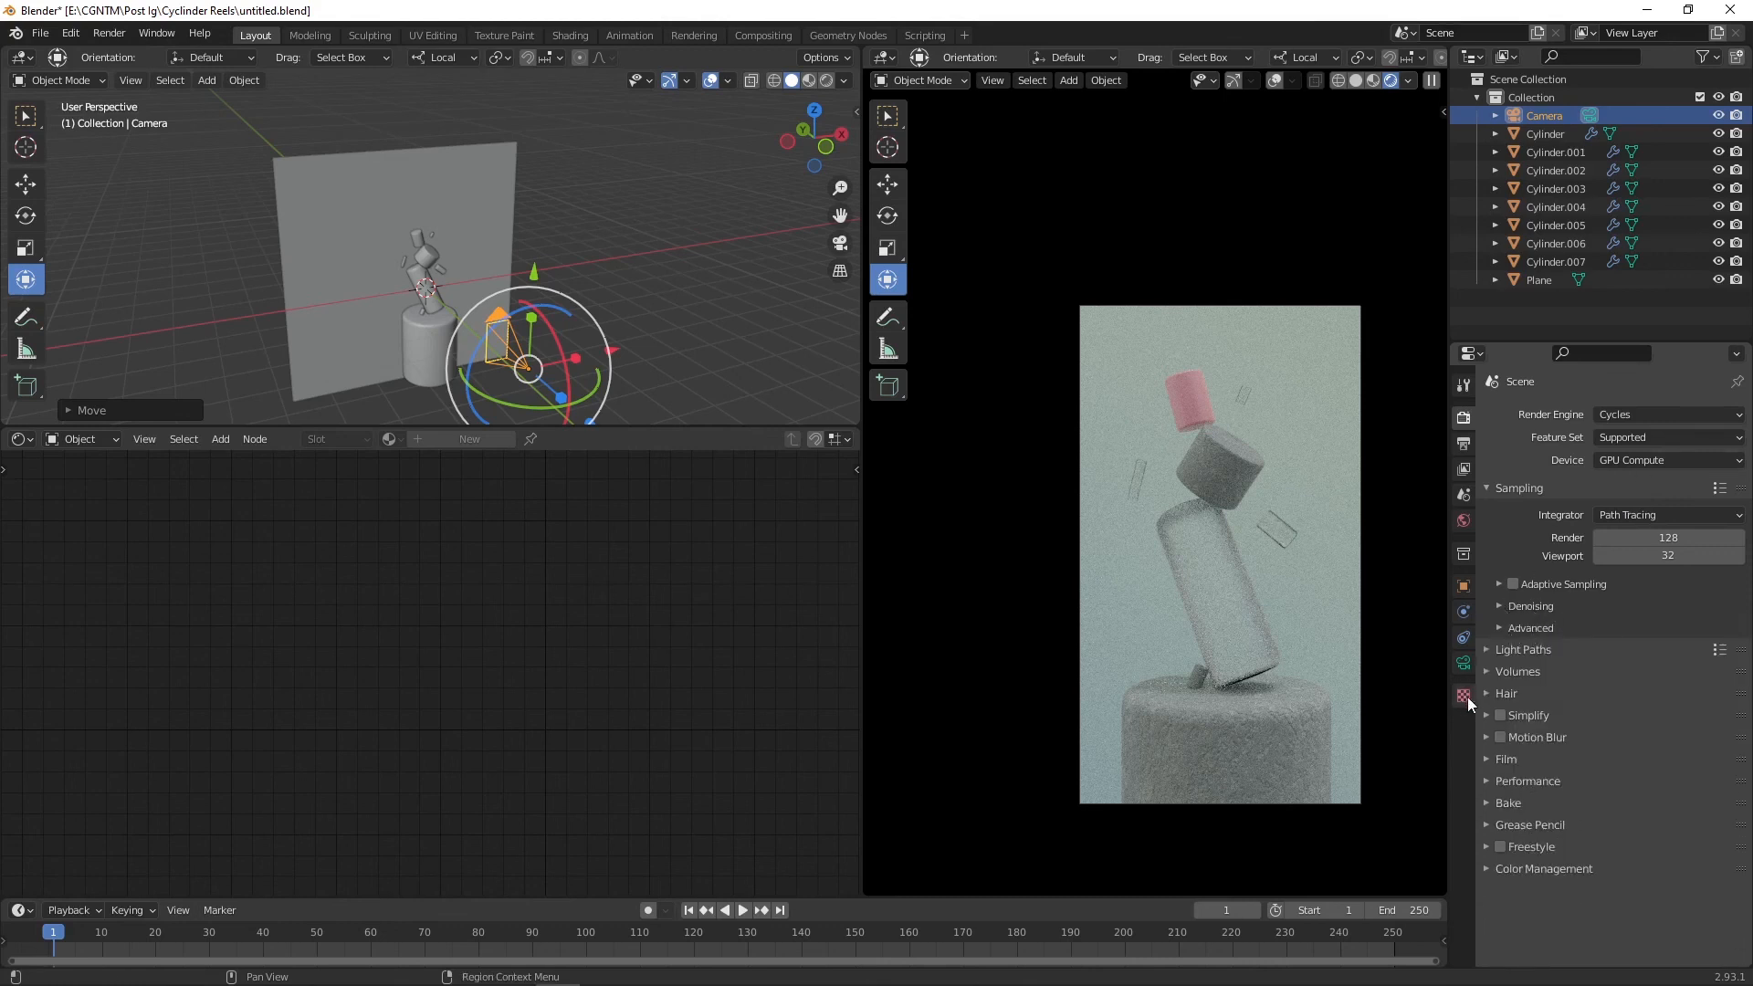
Step: Select the small piece near the pedestal and assign it the gradient material Material.003
left_click(1200, 671)
left_click(461, 440)
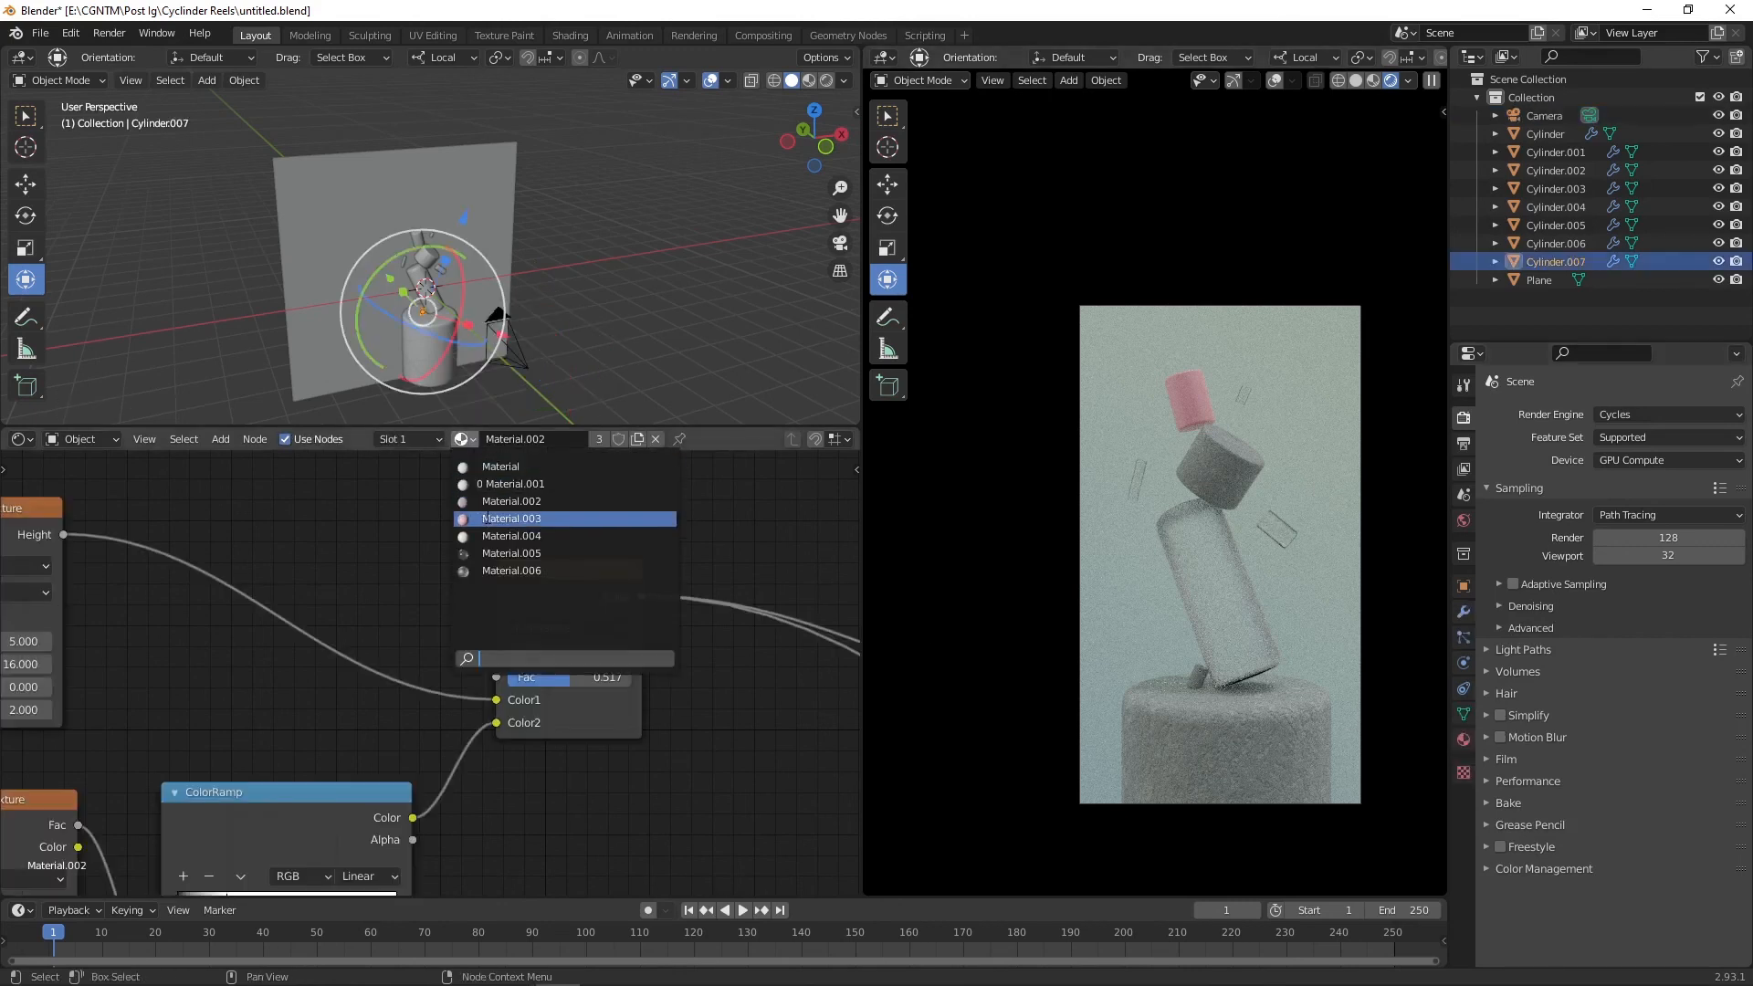
left_click(486, 517)
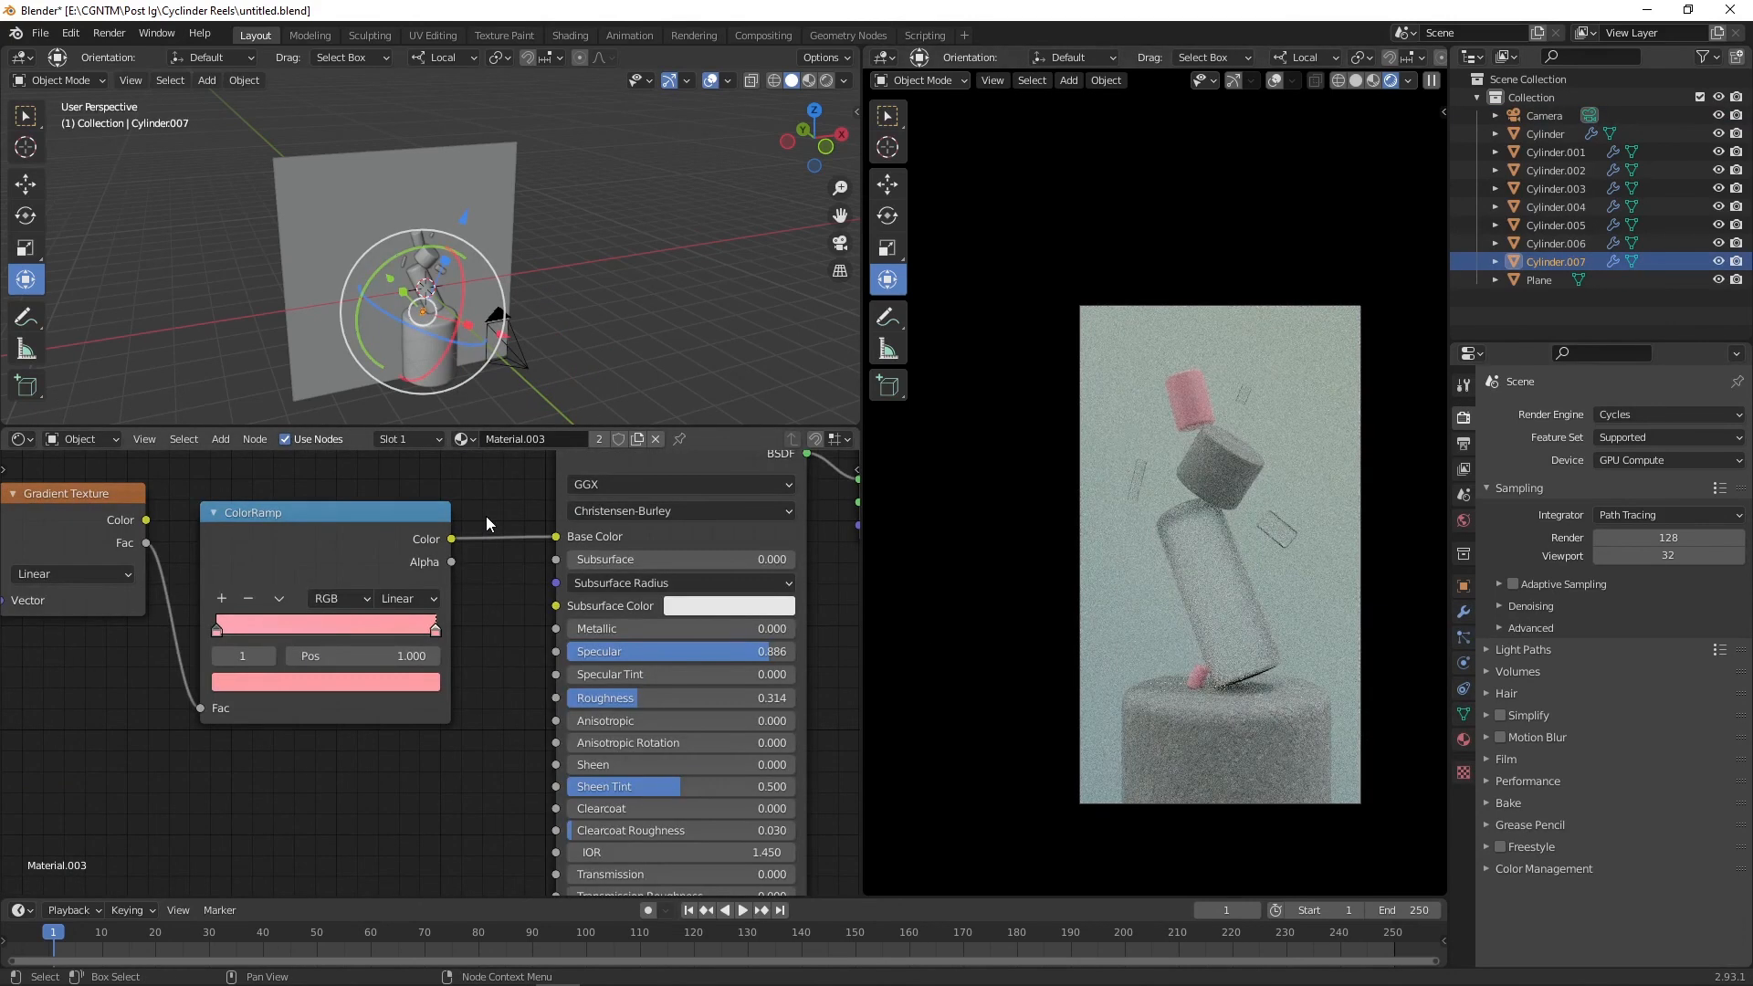
Step: Raise the camera slightly and switch its lens type to Orthographic
left_click(523, 359)
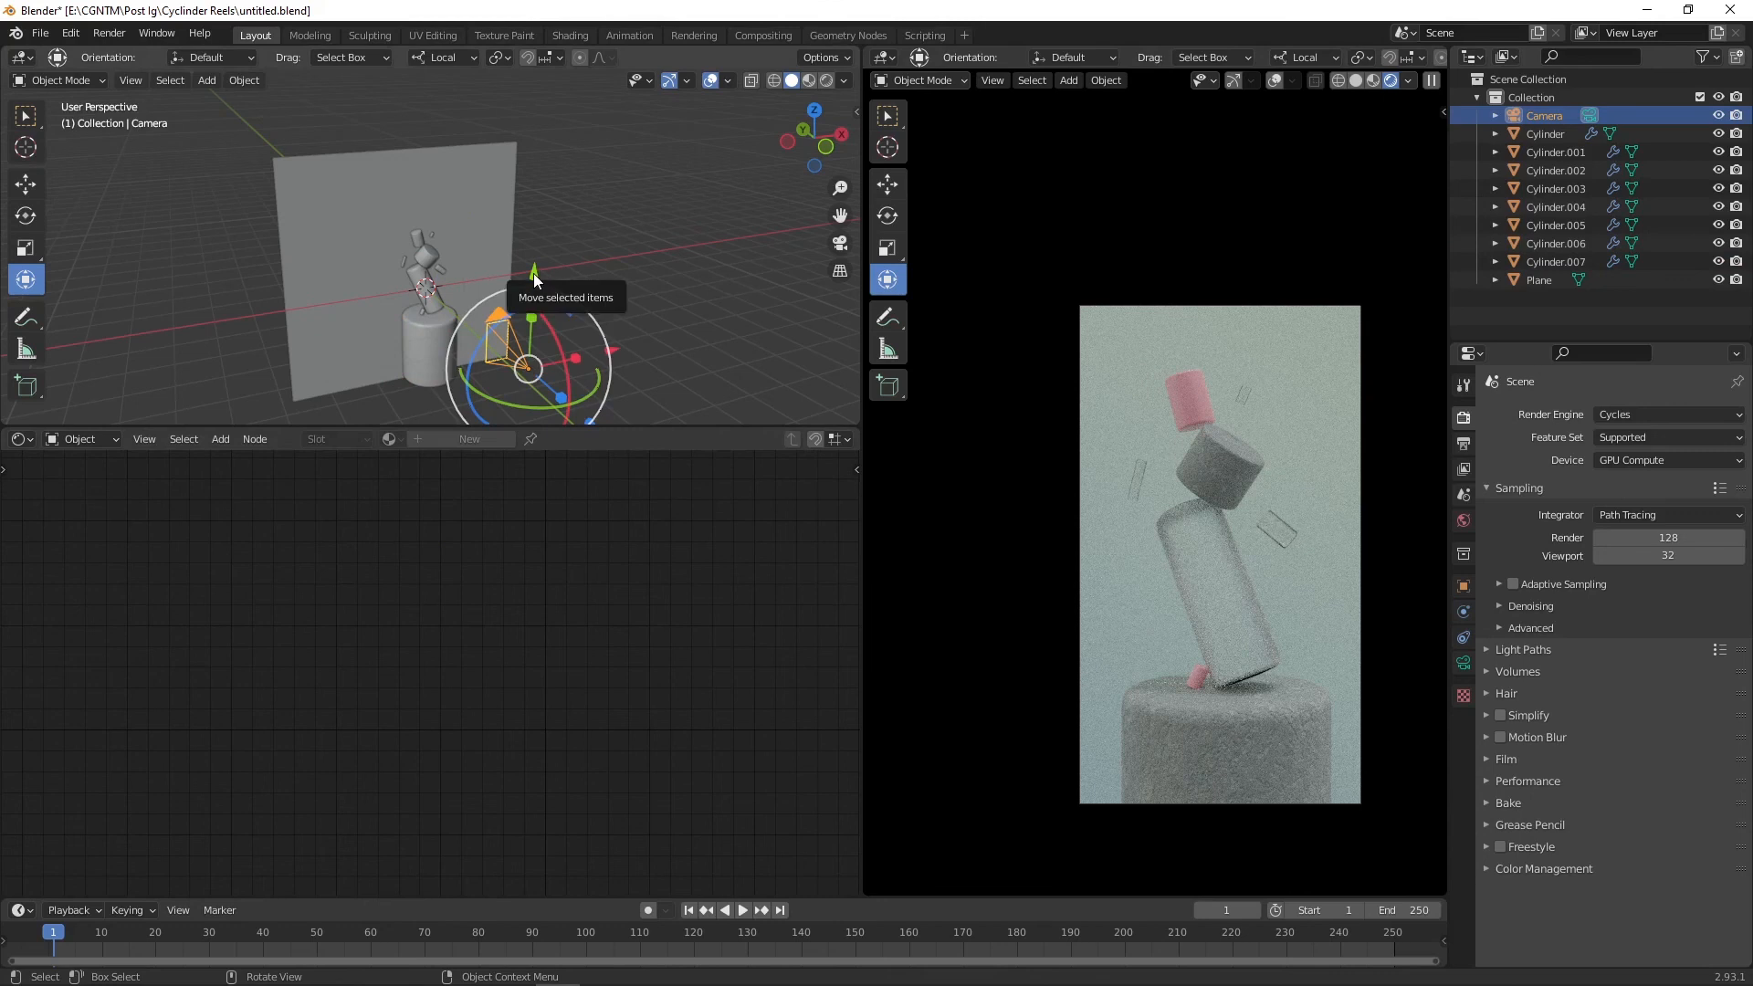
left_click_drag(533, 272, 538, 250)
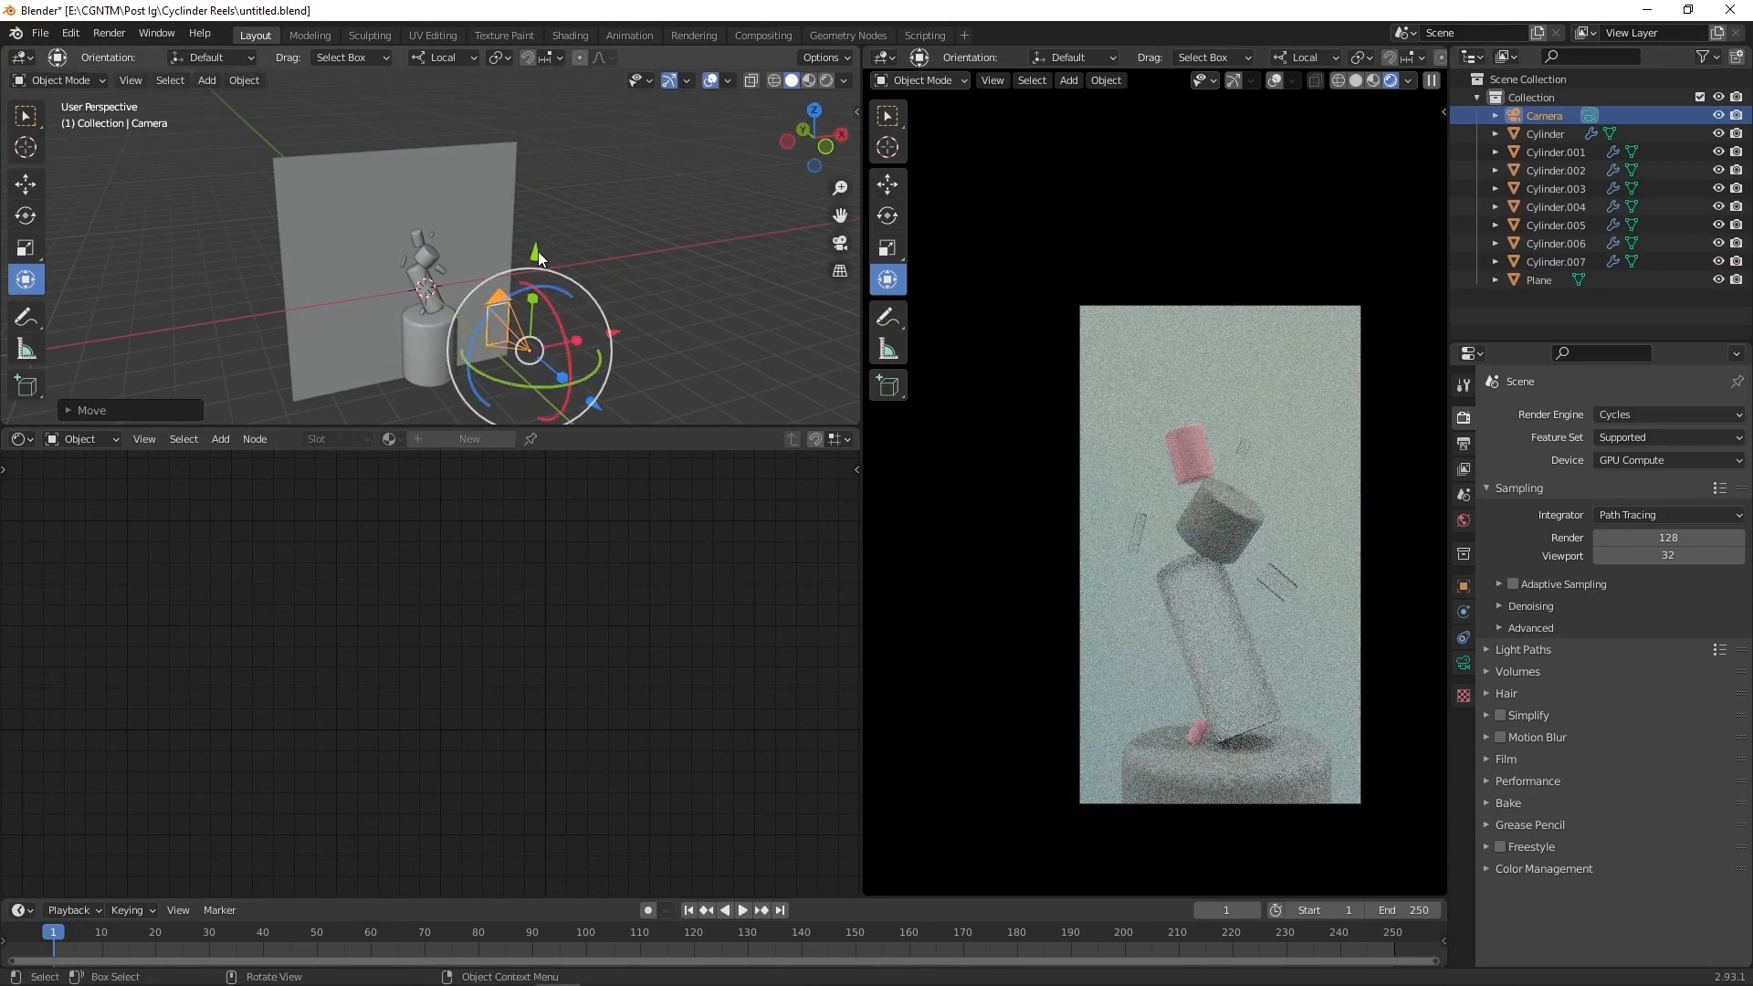
left_click(1464, 662)
left_click(1634, 469)
left_click(1621, 510)
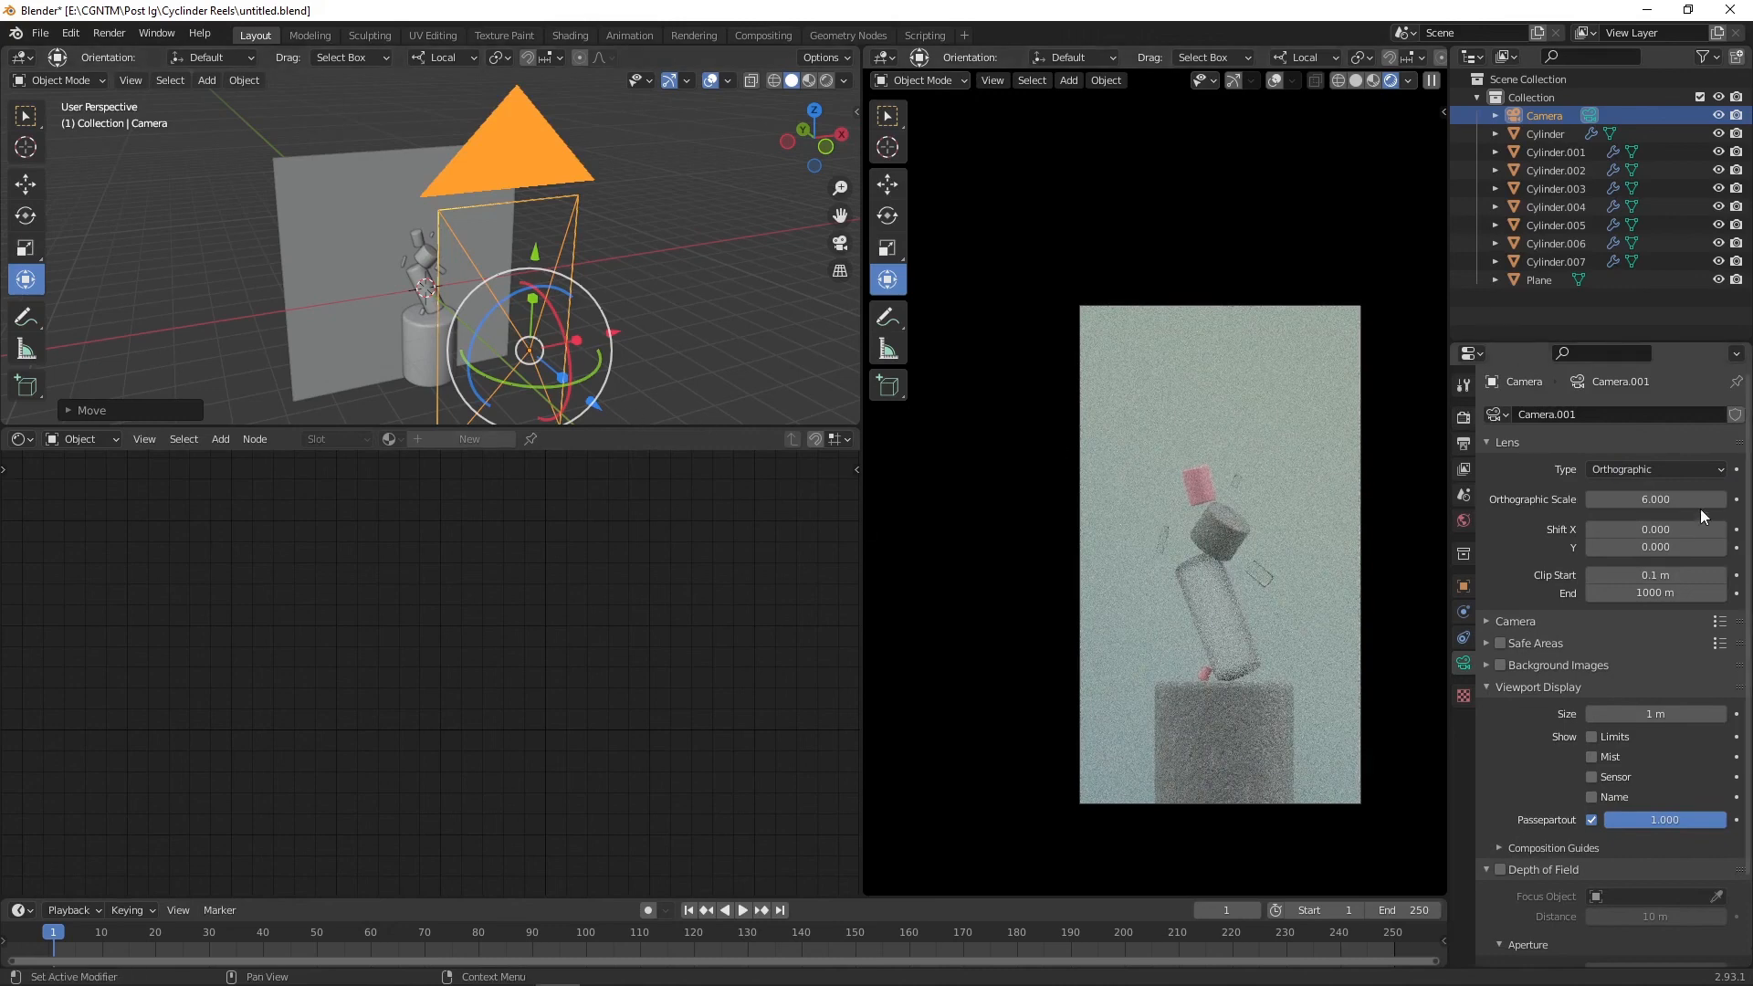
Step: Frame the shot with an orthographic scale of 4.063 and save the file
left_click_drag(1655, 499, 1614, 499)
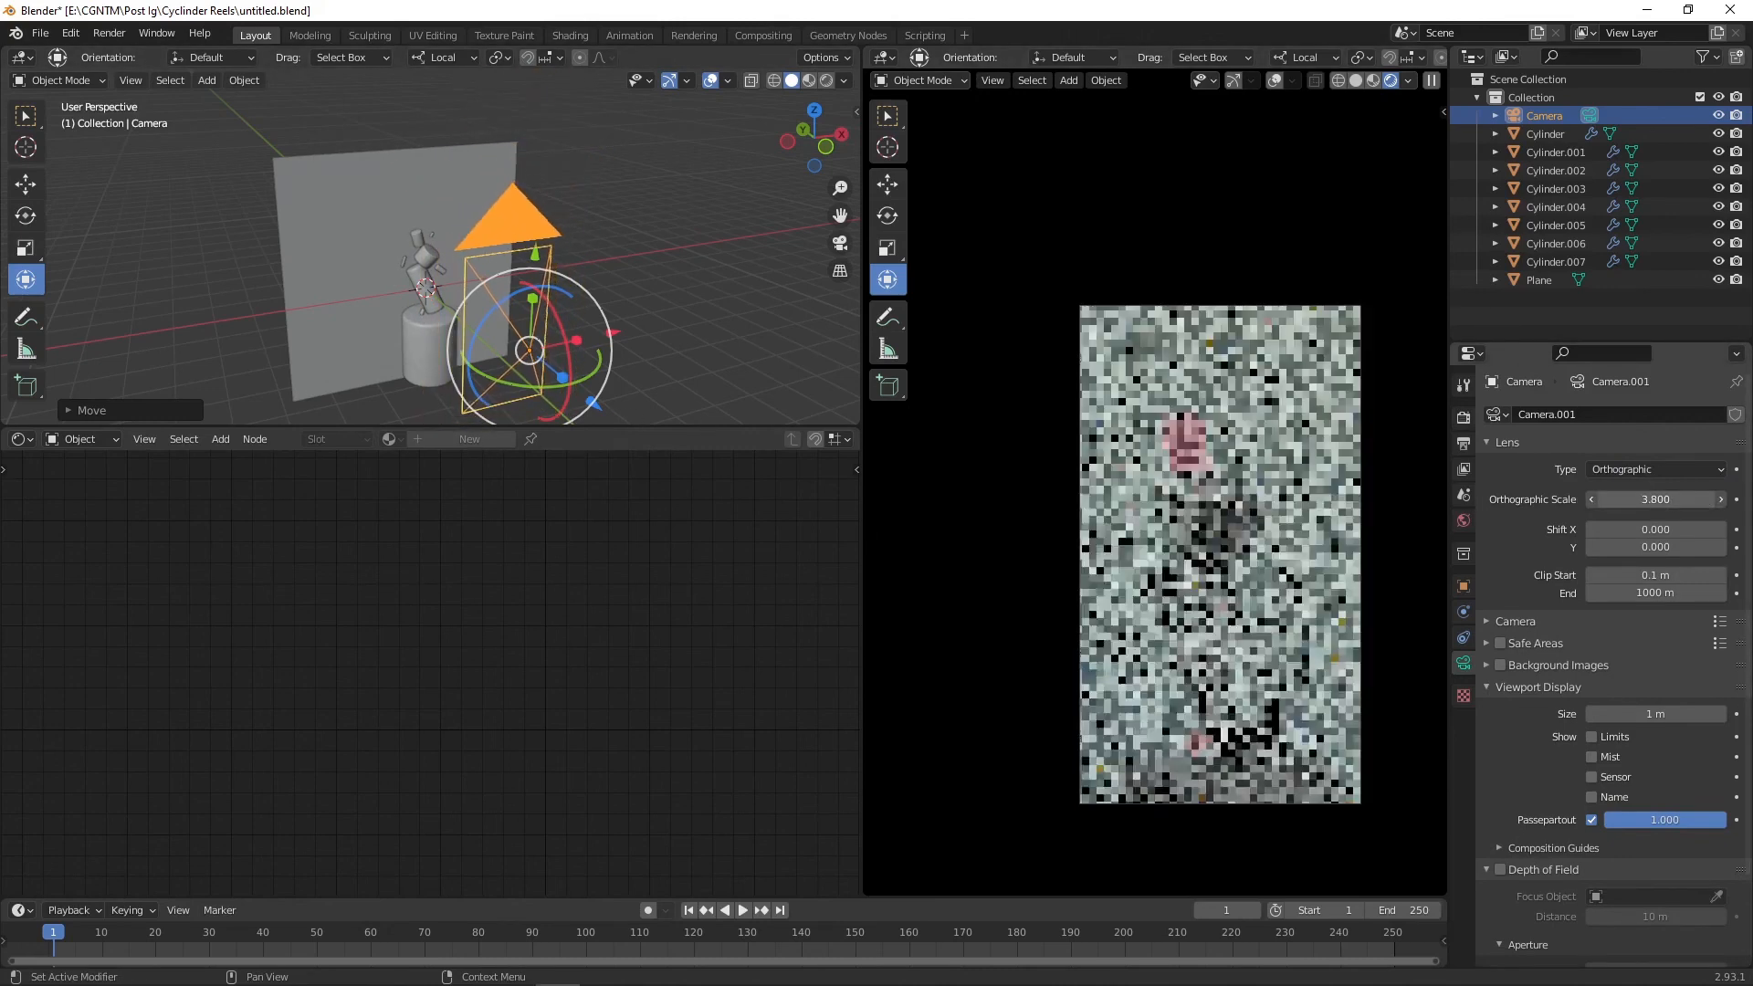
middle_click_drag(612, 266, 605, 261, "shift")
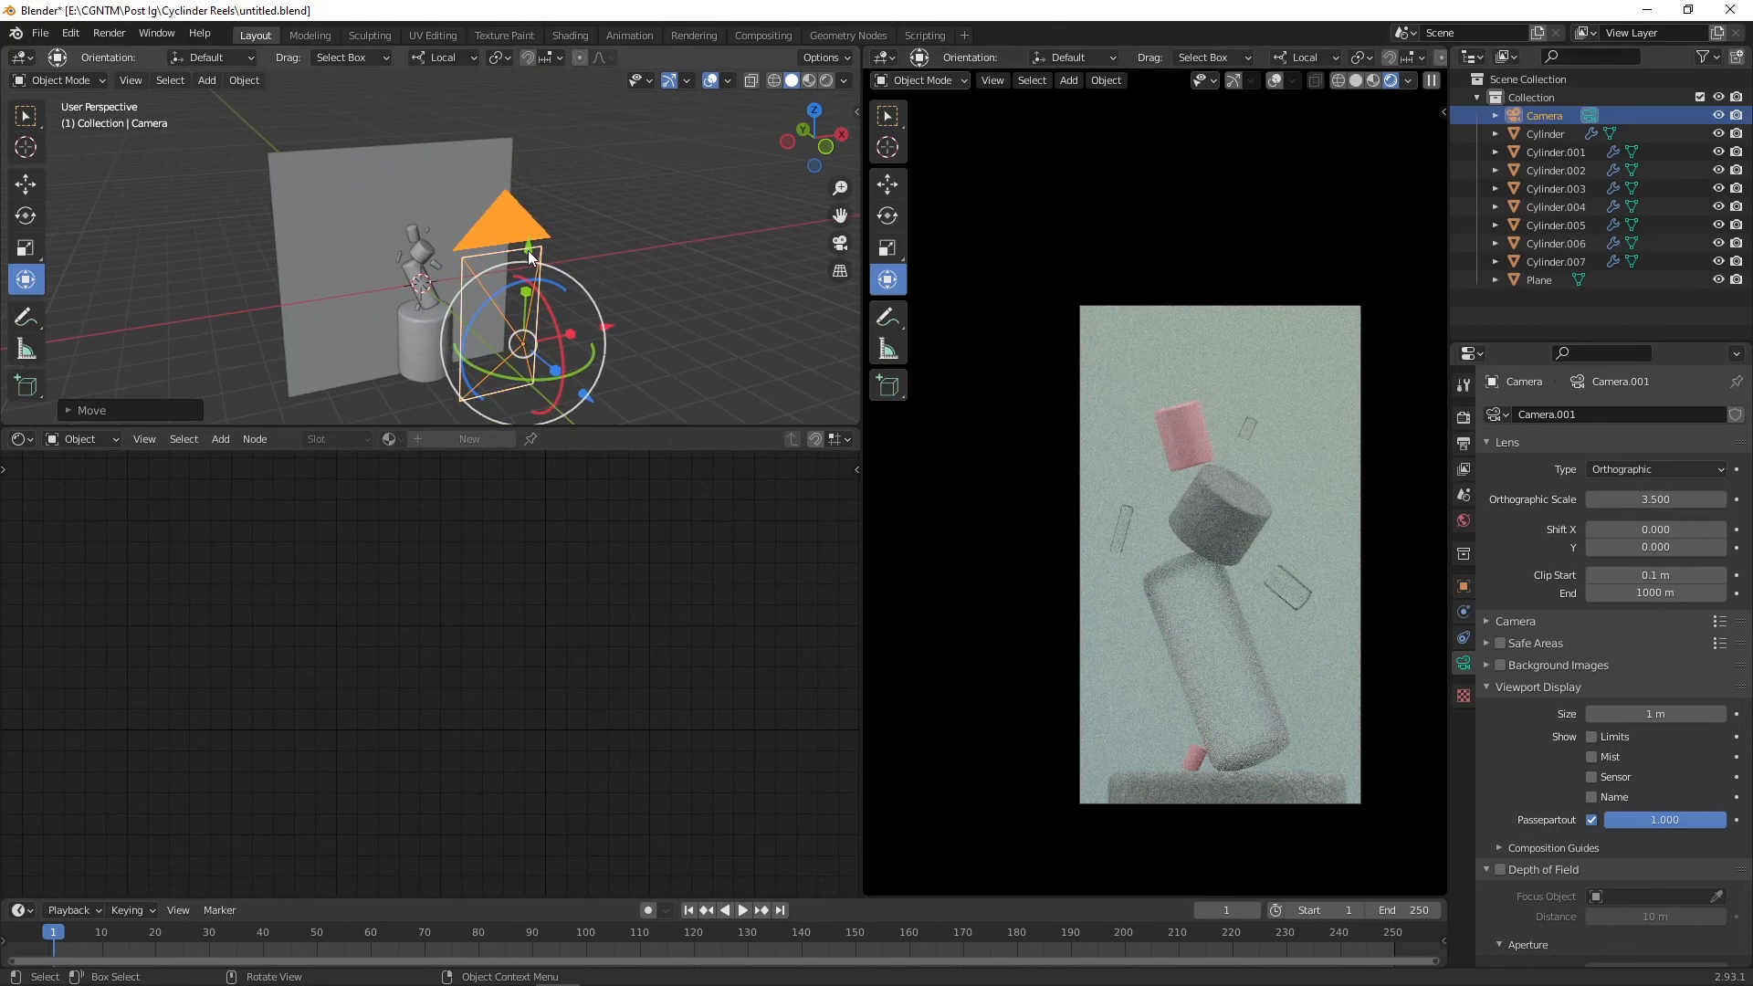
mouse_move(1667, 502)
left_mouse_down()
mouse_move(1644, 502)
mouse_move(1693, 502)
left_mouse_up()
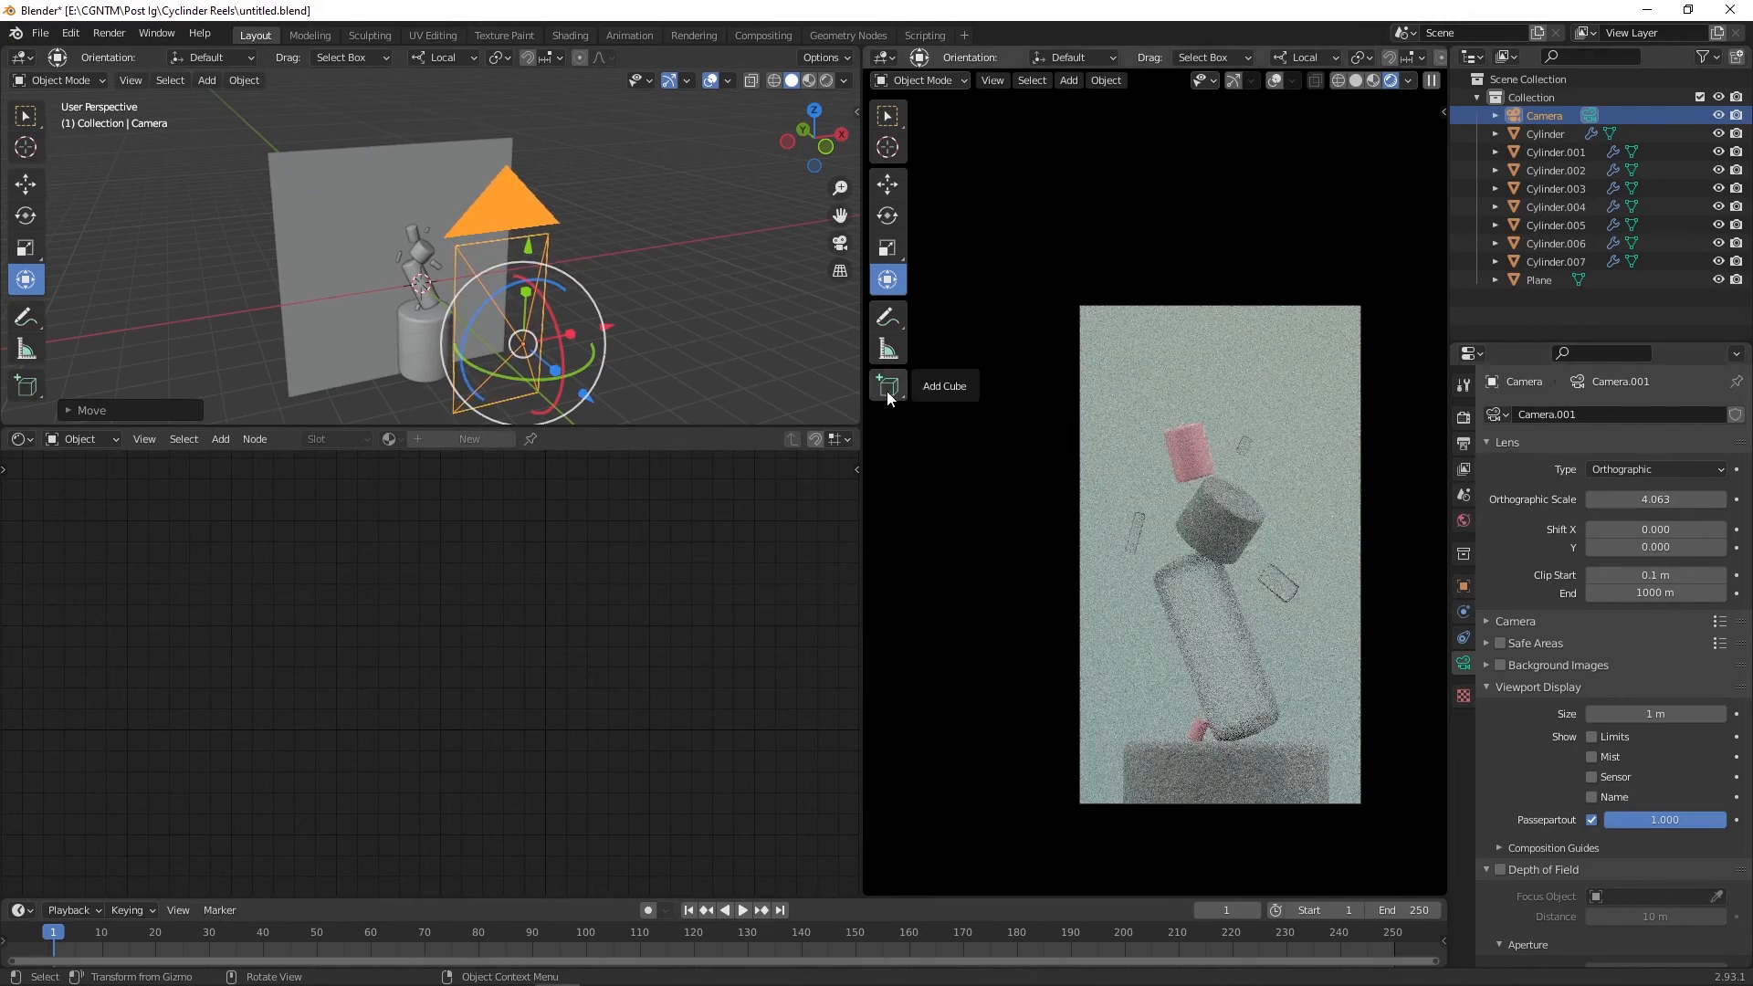
key("ctrl+s")
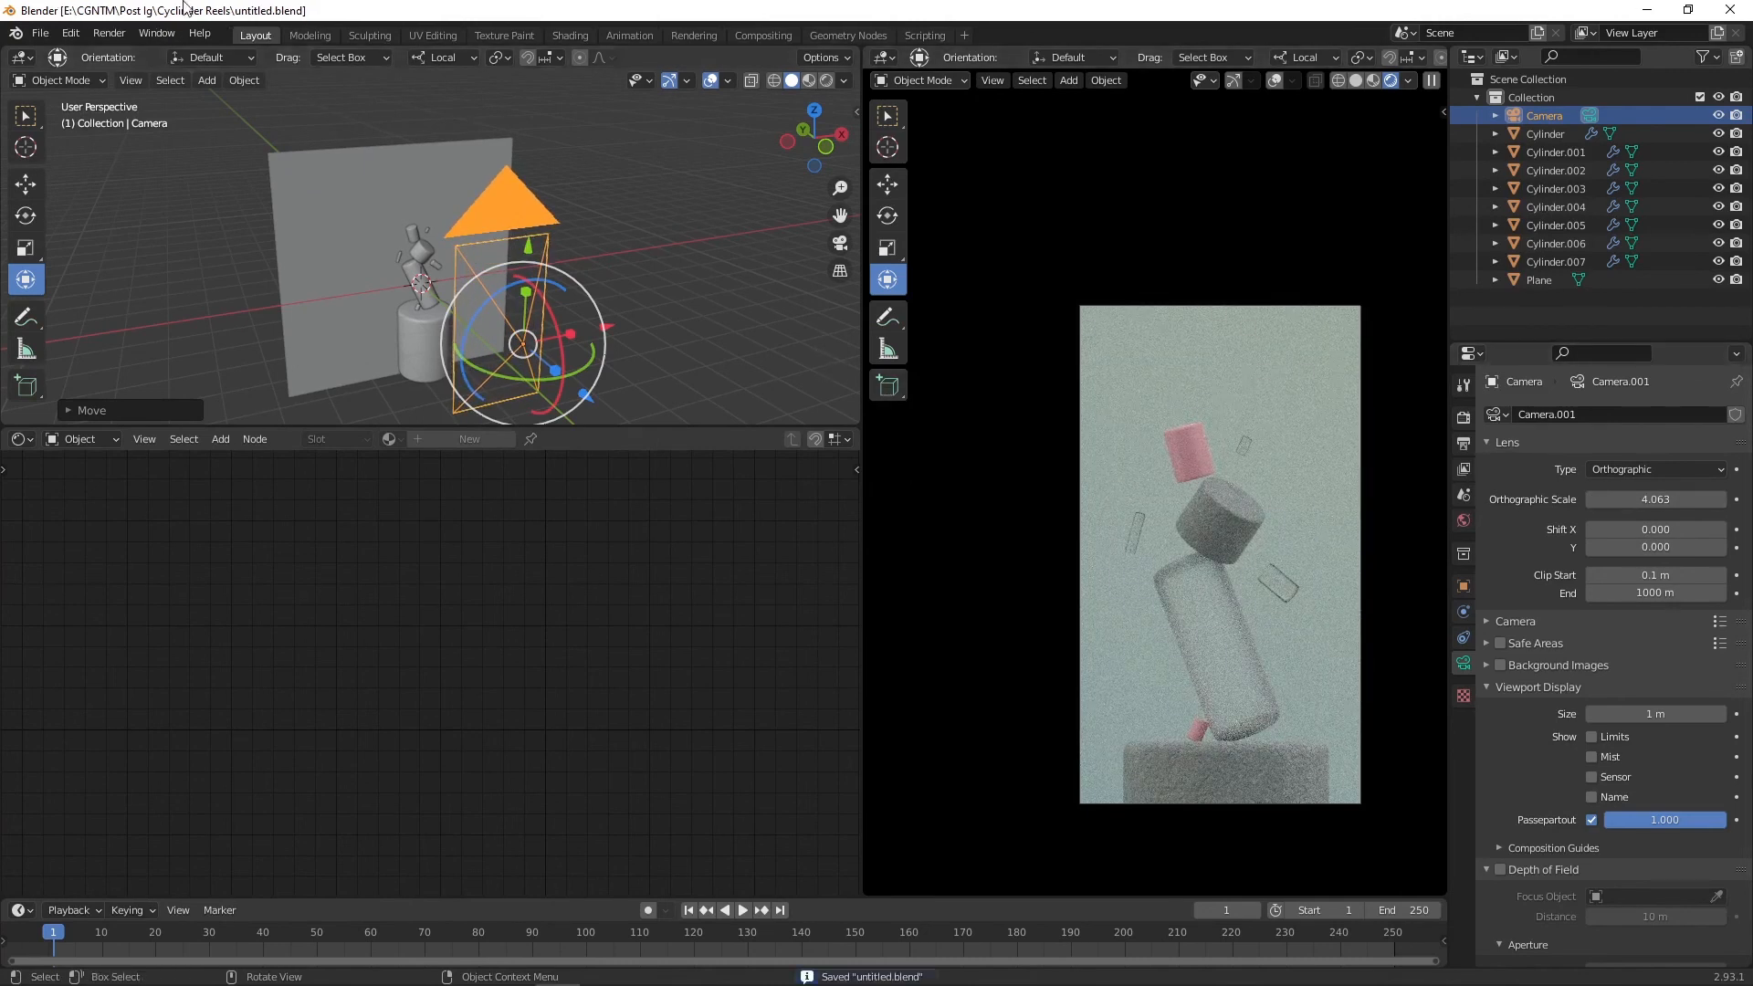
Step: Render the image, inspect the result, and switch the render viewer to Slot 2
left_click(109, 33)
left_click(118, 46)
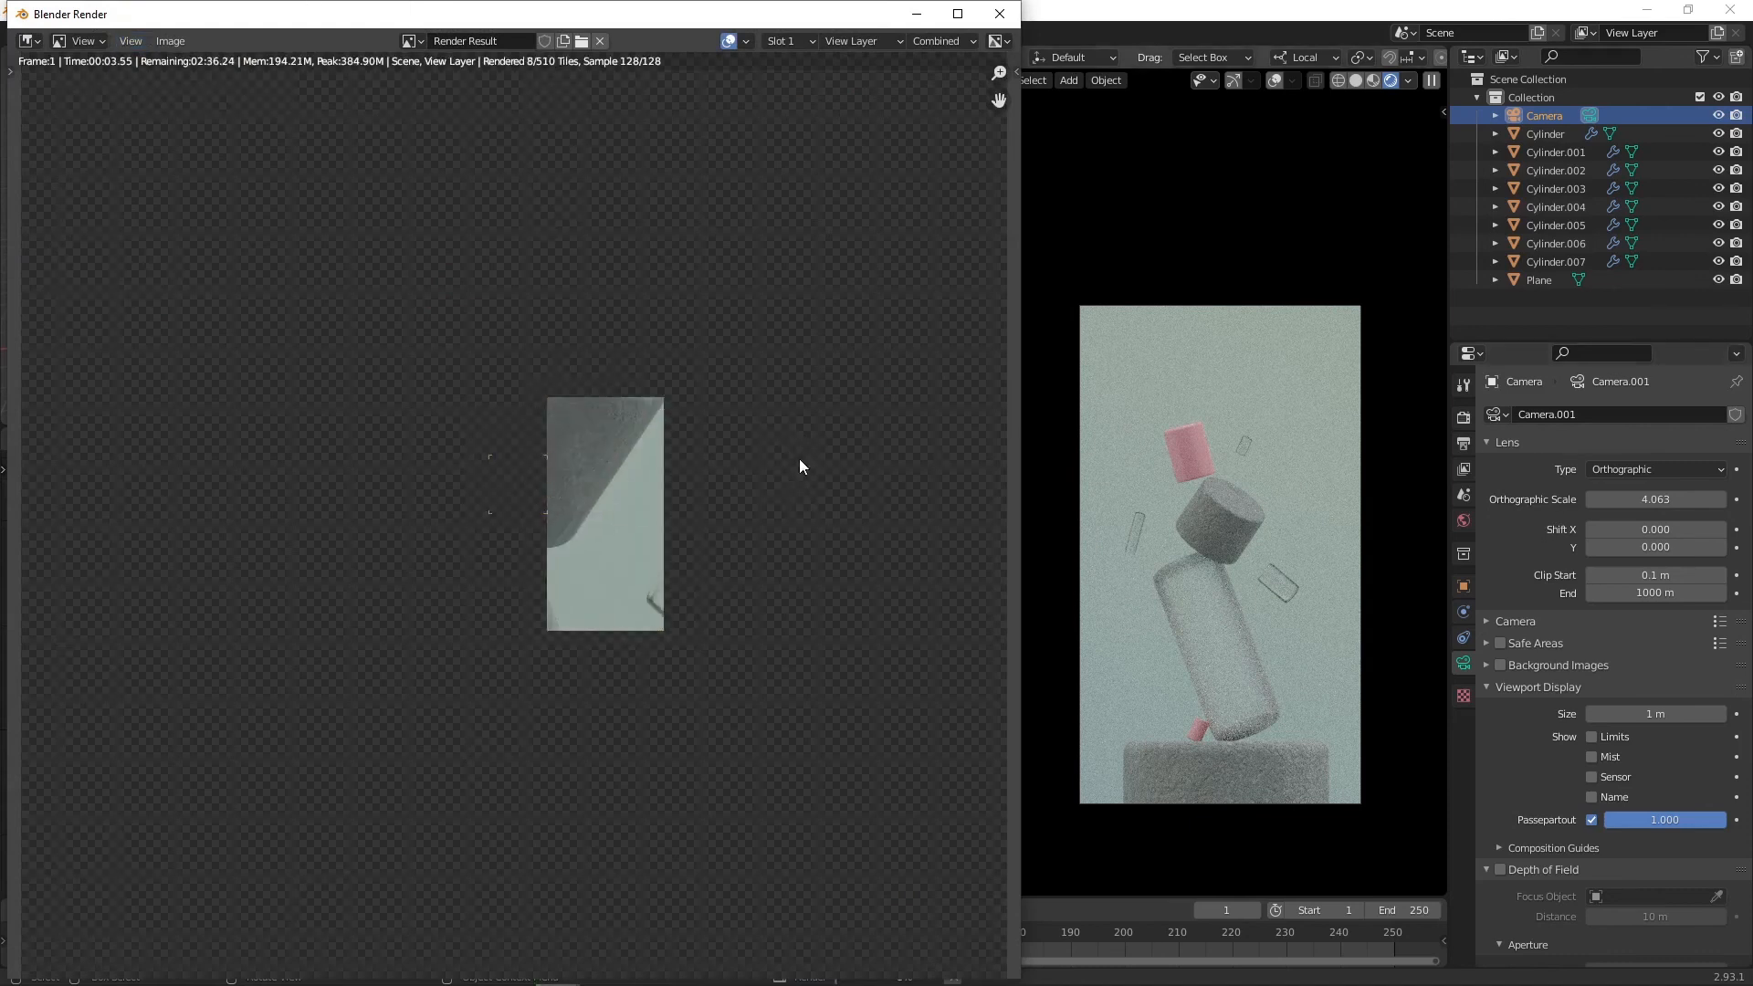
scroll(791, 458, "down", 4)
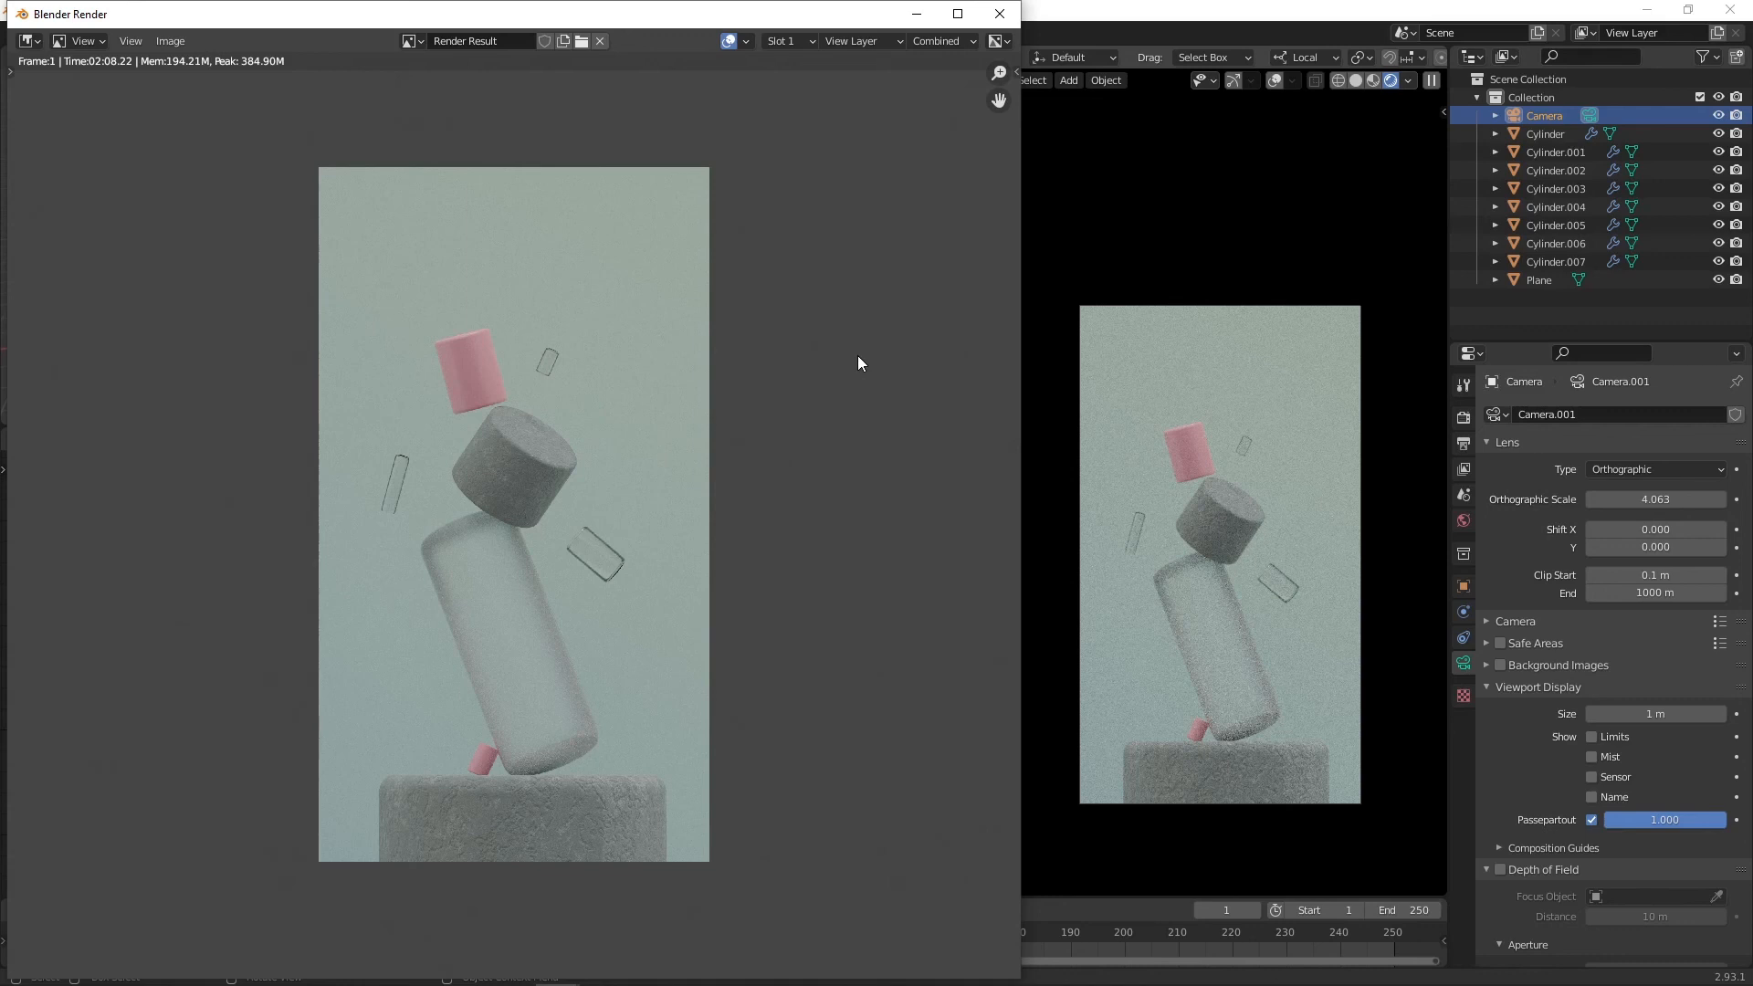
scroll(657, 525, "up", 1)
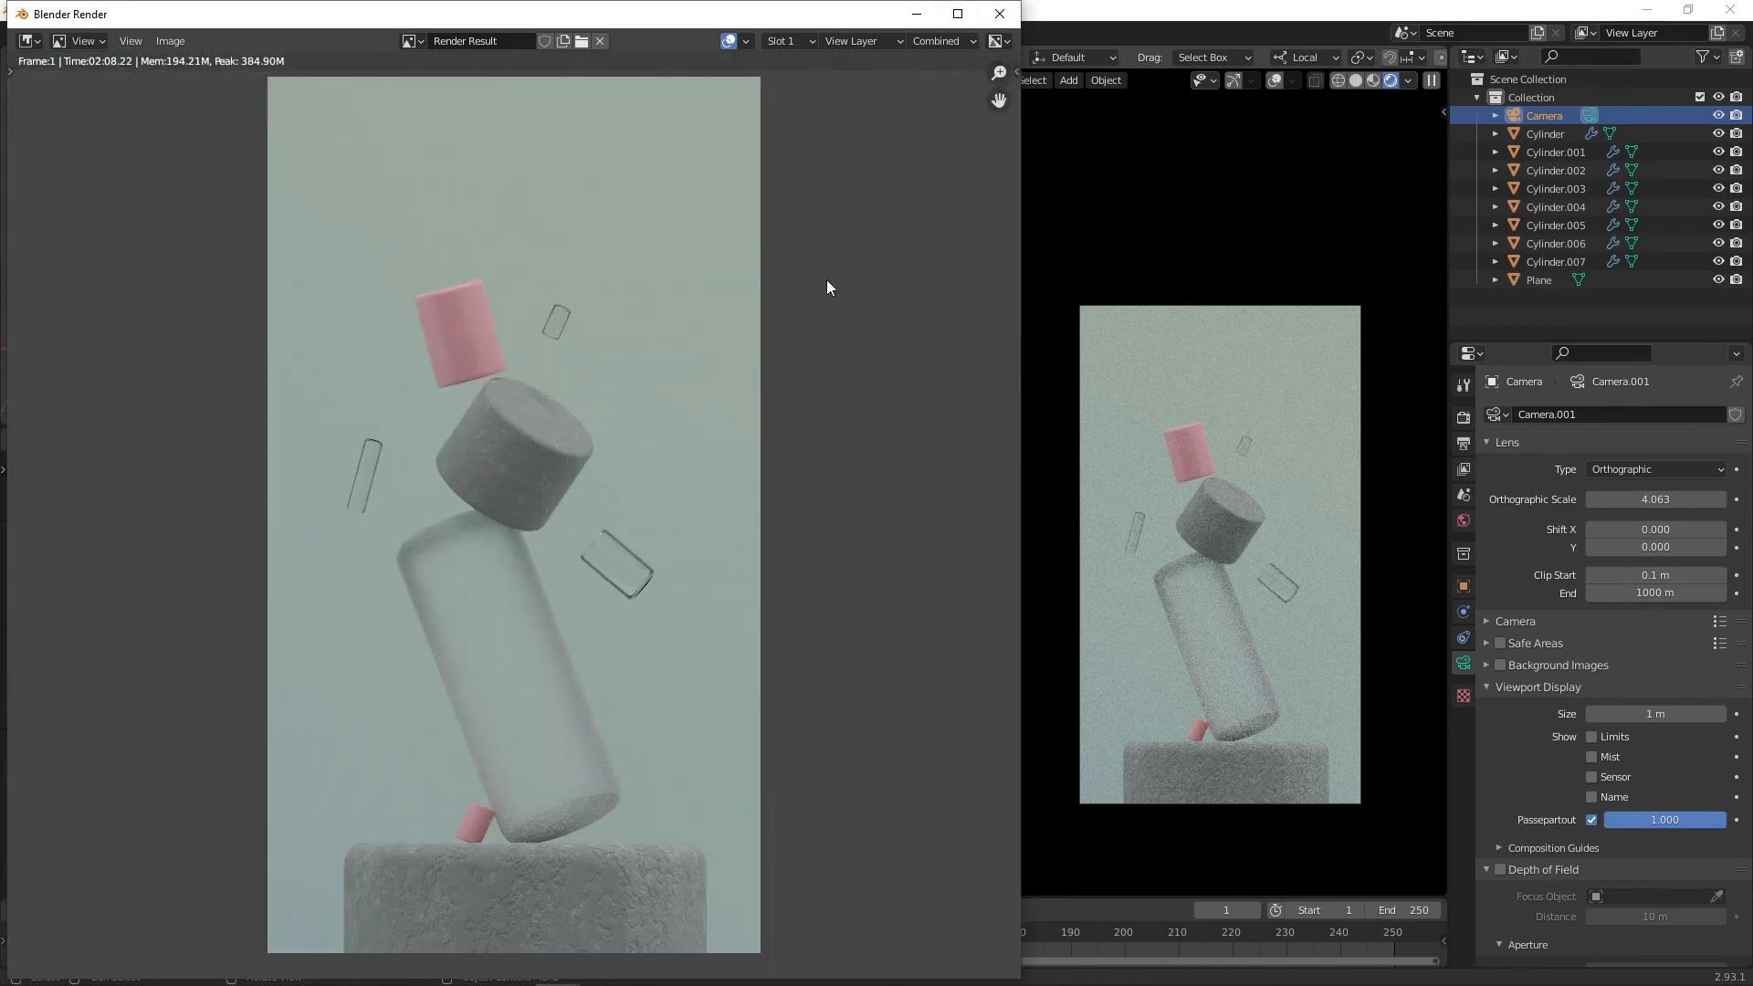
left_click(790, 42)
left_click(788, 80)
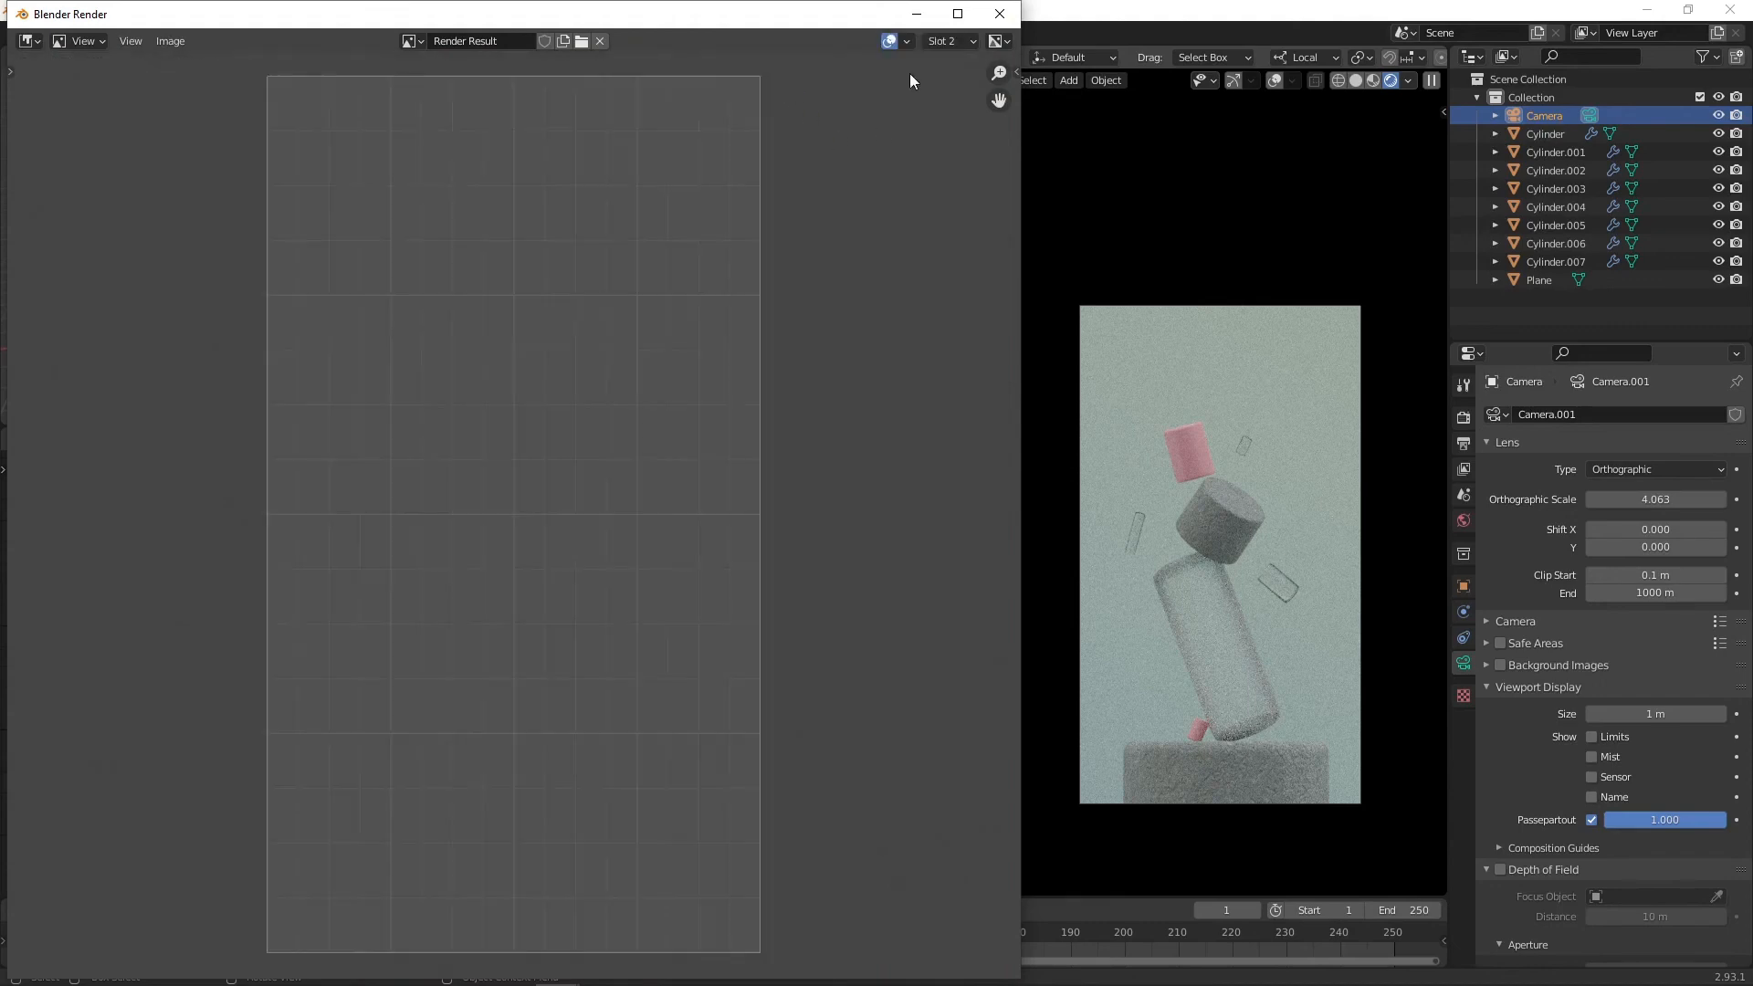
Step: Move a cylinder near the top of the stack along the Z axis to adjust its height
left_click(1111, 259)
scroll(409, 204, "up", 9)
left_click(315, 155)
middle_click_drag(315, 136, 409, 259, "shift")
key("g")
key("z")
left_click(439, 252)
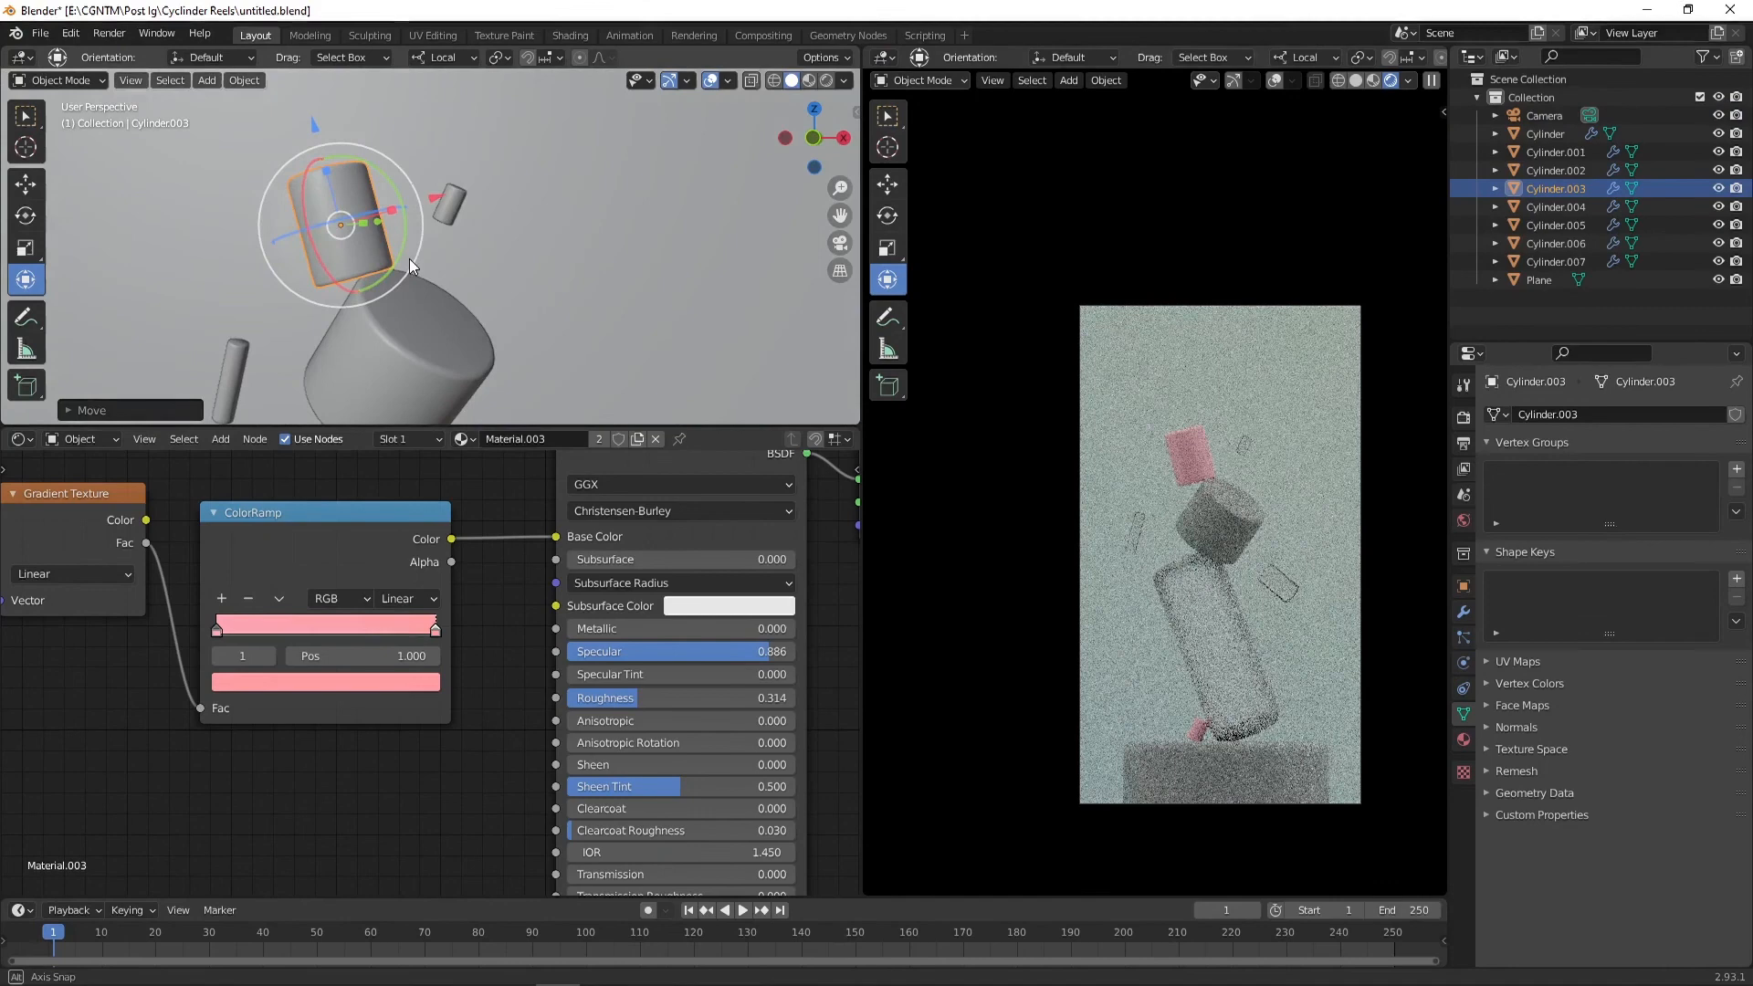
key("g")
key("z")
left_click(372, 224)
Step: Select the small floating glass cylinder and set Glass roughness to 0.377 and Glossy roughness to 0.238
left_click(236, 367)
scroll(353, 579, "down", 3)
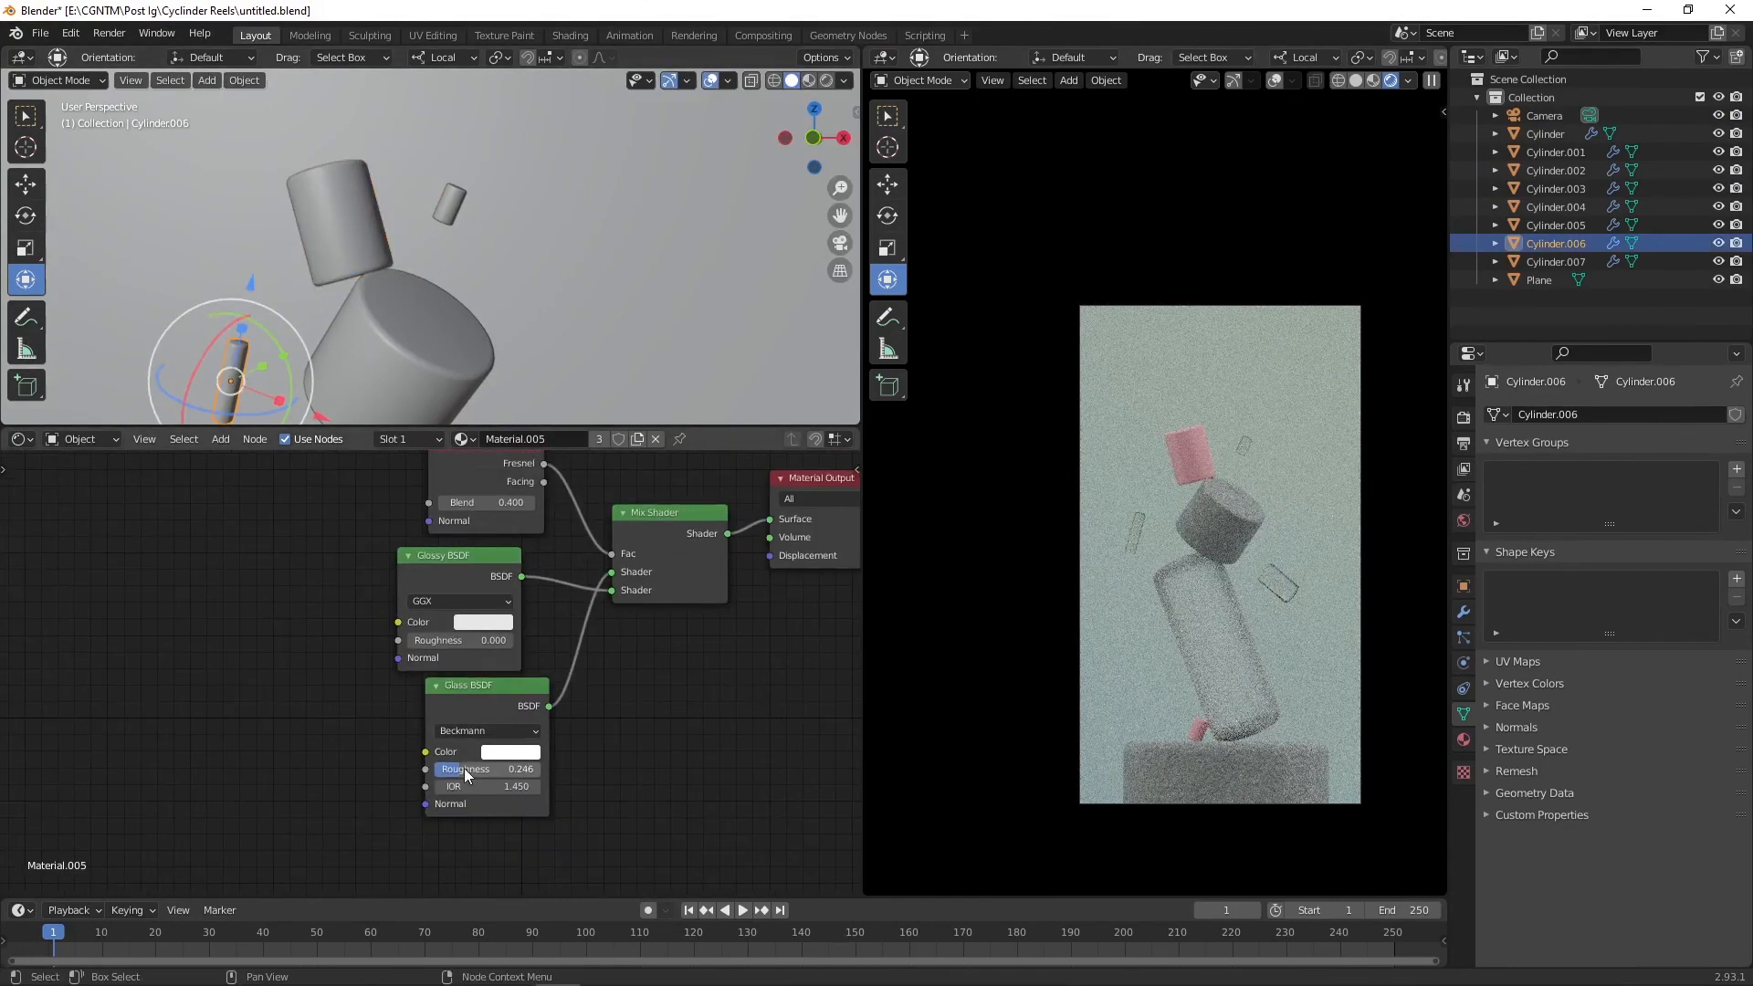
left_click_drag(463, 769, 480, 769)
left_click_drag(435, 639, 460, 639)
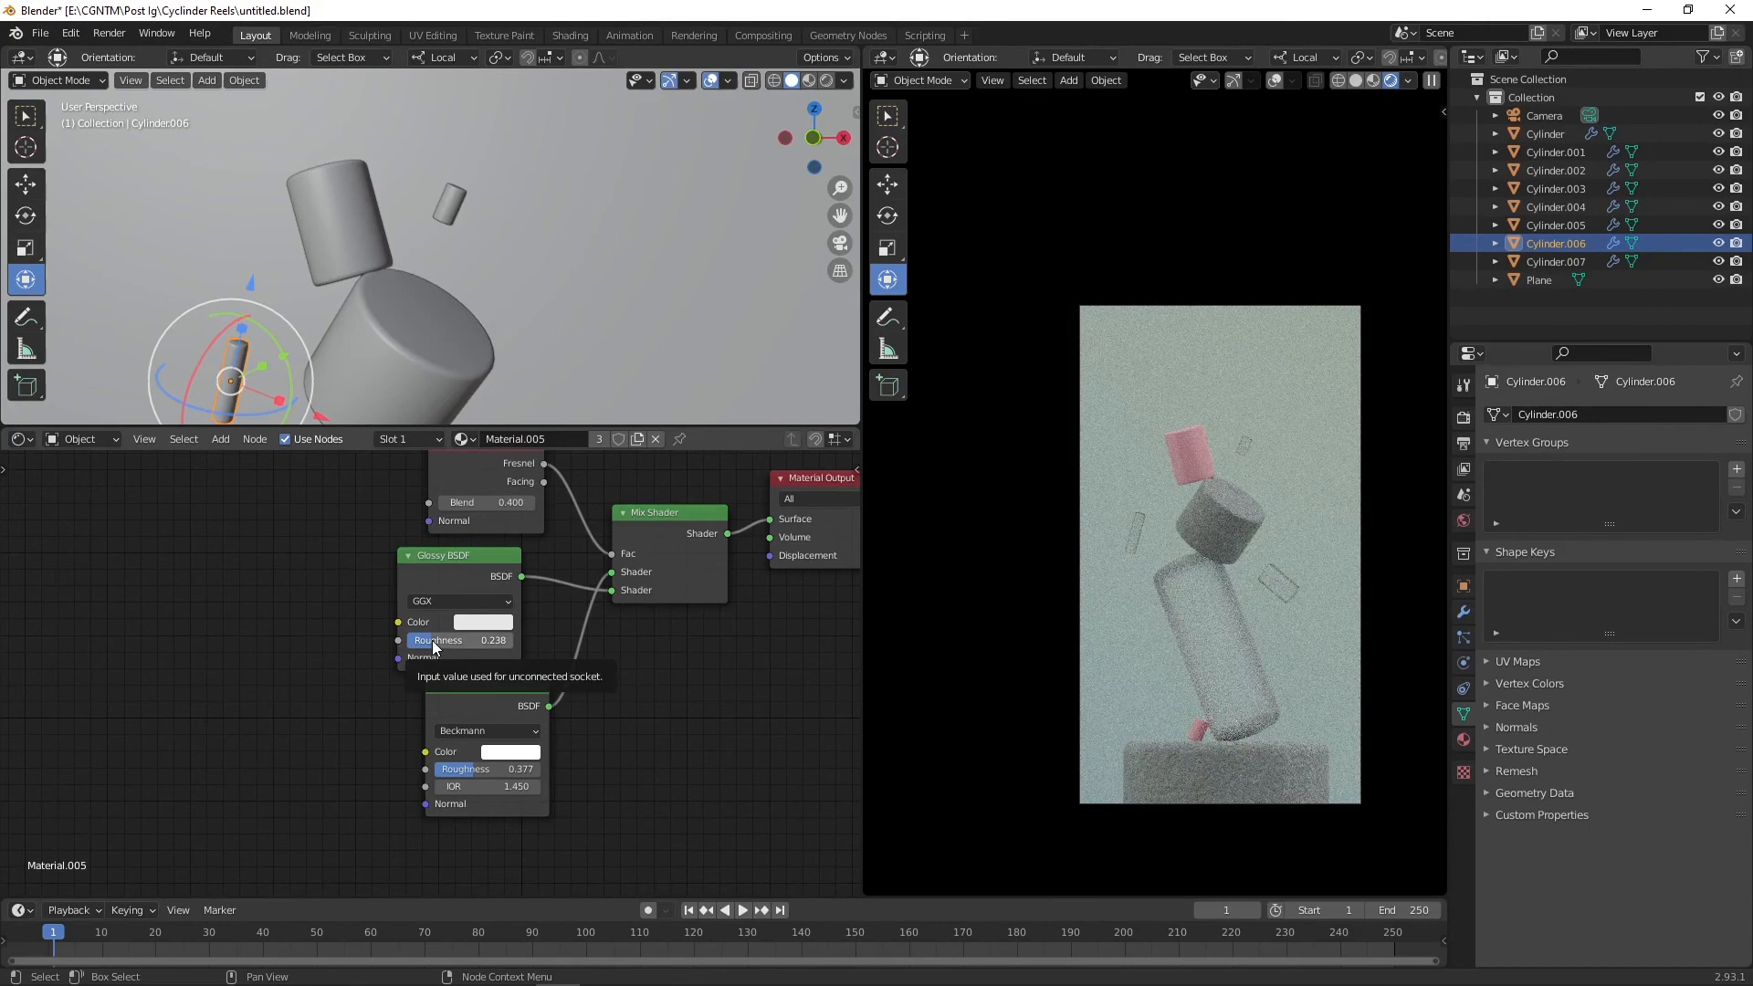
scroll(462, 225, "down", 5)
scroll(440, 301, "up", 4)
Step: Select the tall glass cylinder and set Glass roughness to 0.438 and Glossy roughness to 0.531
left_click(429, 245)
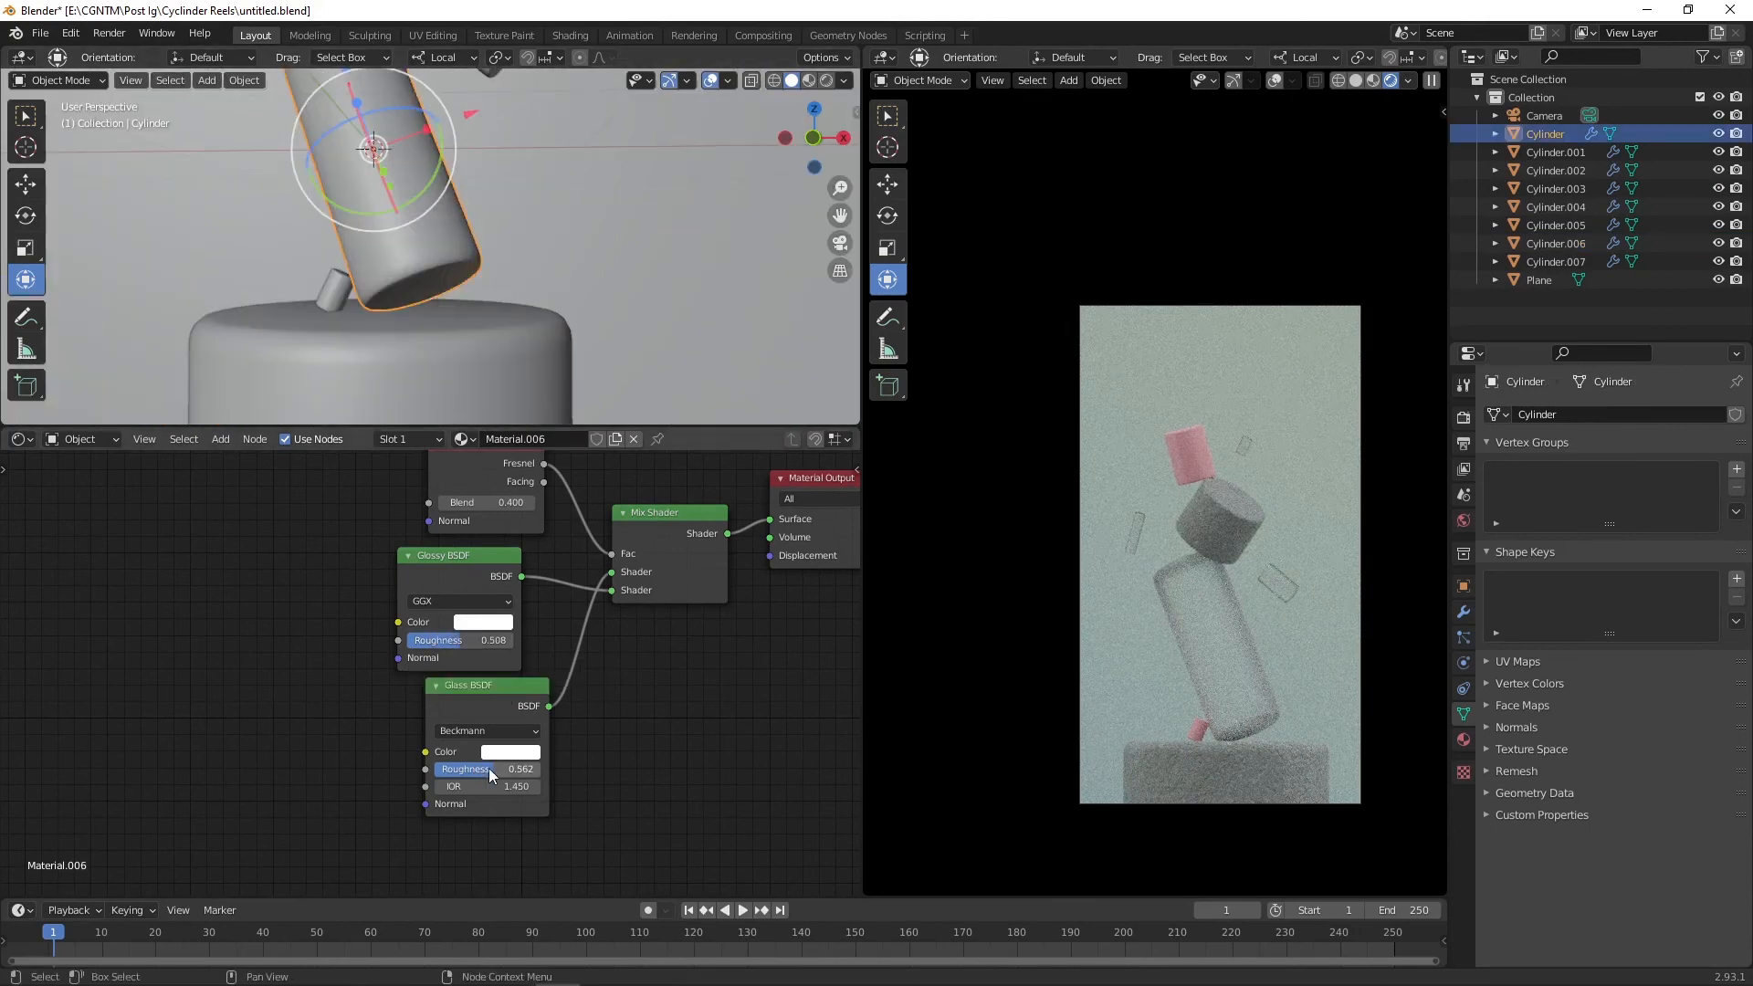
mouse_move(490, 771)
left_mouse_down()
mouse_move(436, 775)
mouse_move(467, 775)
left_mouse_up()
mouse_move(453, 641)
left_mouse_down()
mouse_move(500, 646)
mouse_move(409, 647)
mouse_move(453, 647)
left_mouse_up()
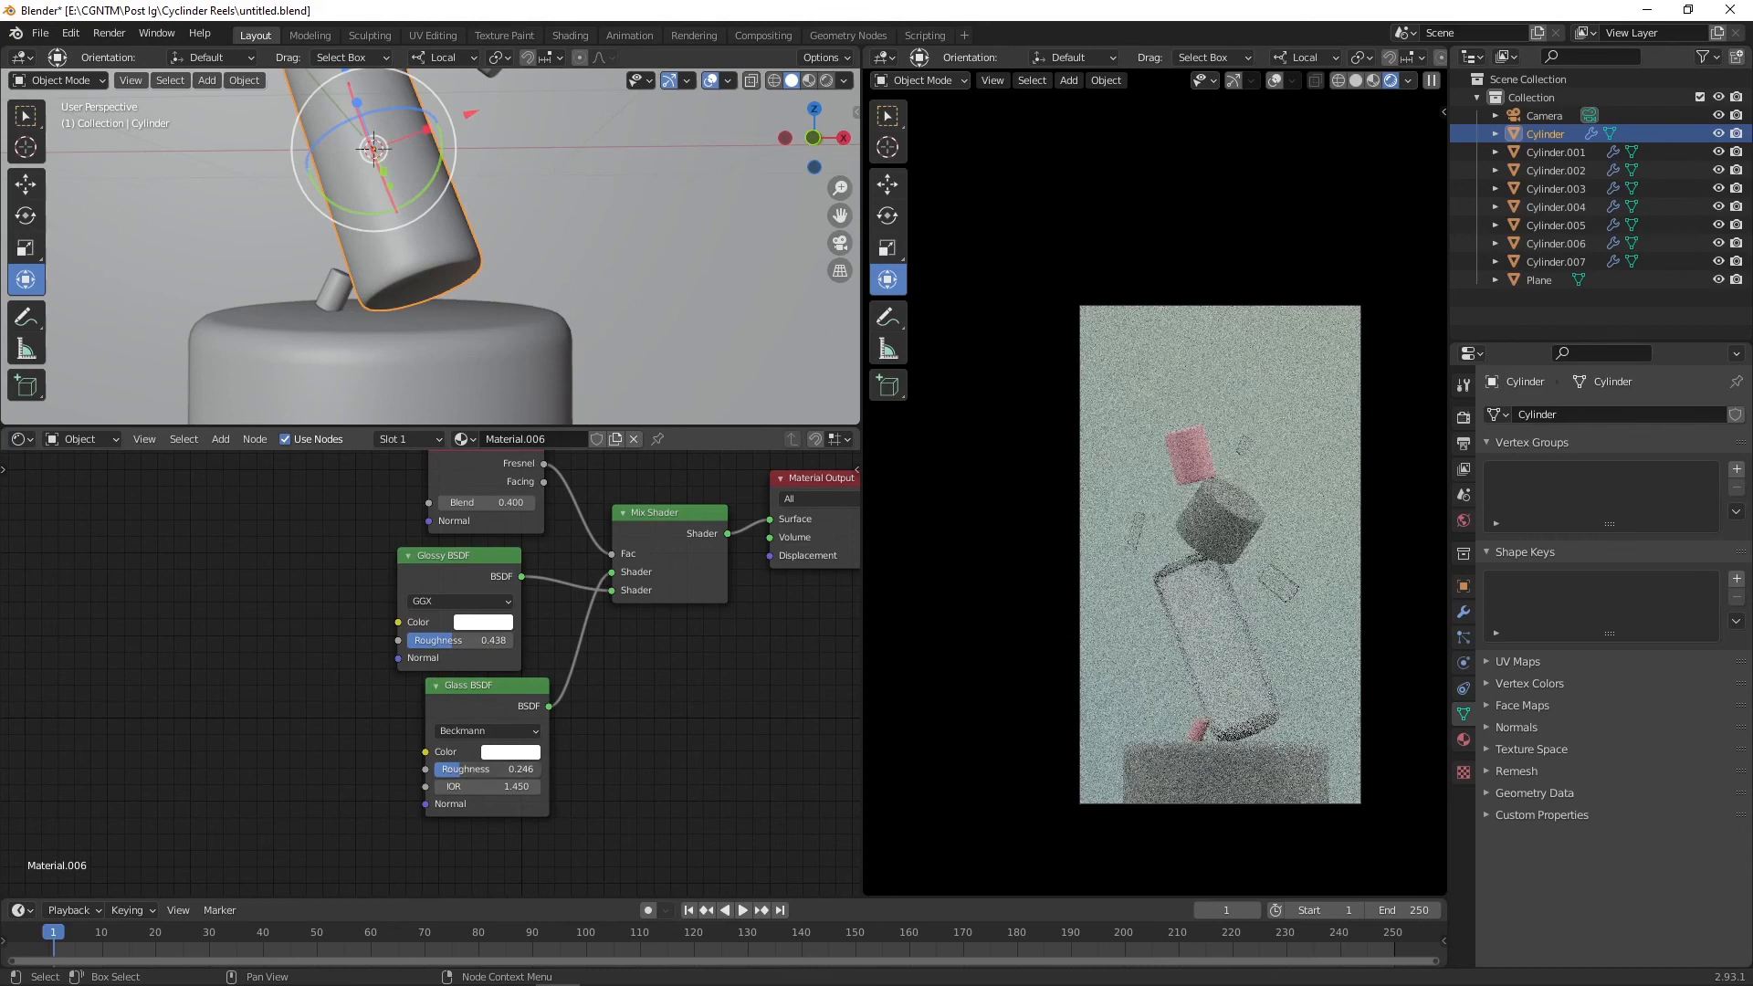
left_click_drag(460, 772, 482, 772)
left_click_drag(450, 638, 461, 640)
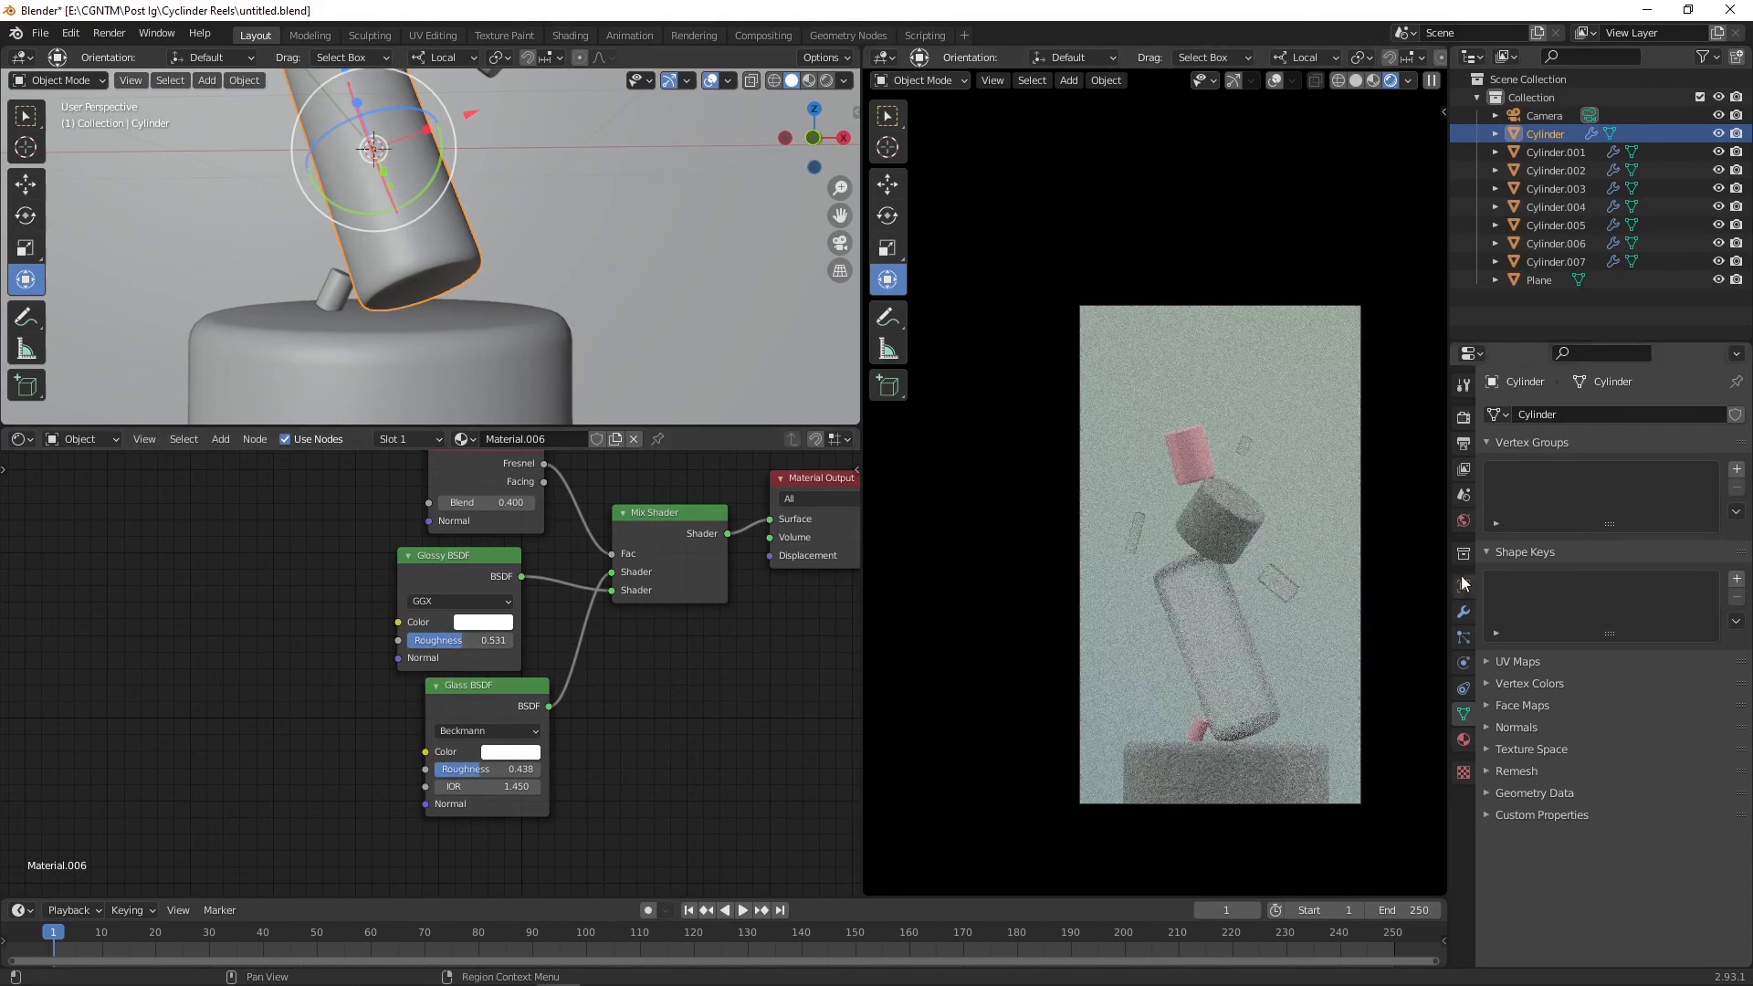
Step: Enable the Denoising Data pass and open the Compositor node editor
left_click(1464, 469)
left_click(1599, 643)
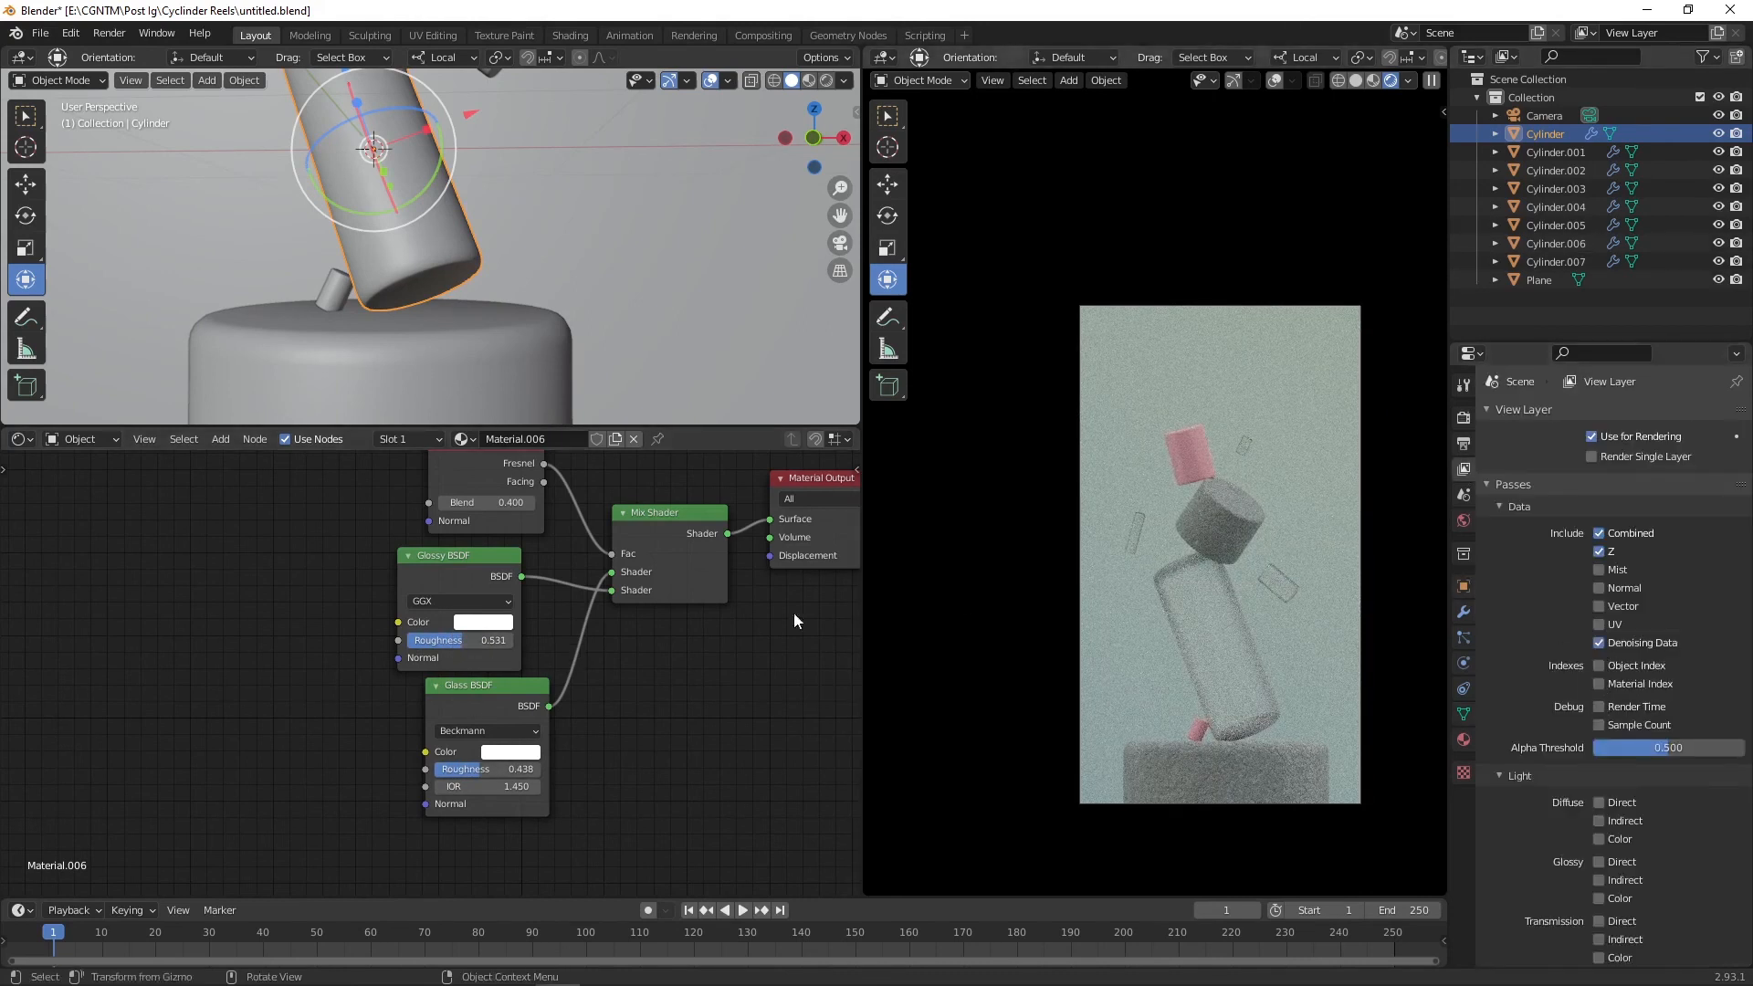
left_click(22, 439)
left_click(53, 495)
Step: Add a Denoise node and connect the Noisy Image and denoising passes into it
middle_click_drag(547, 551, 364, 644)
key("shift+a")
left_click(663, 669)
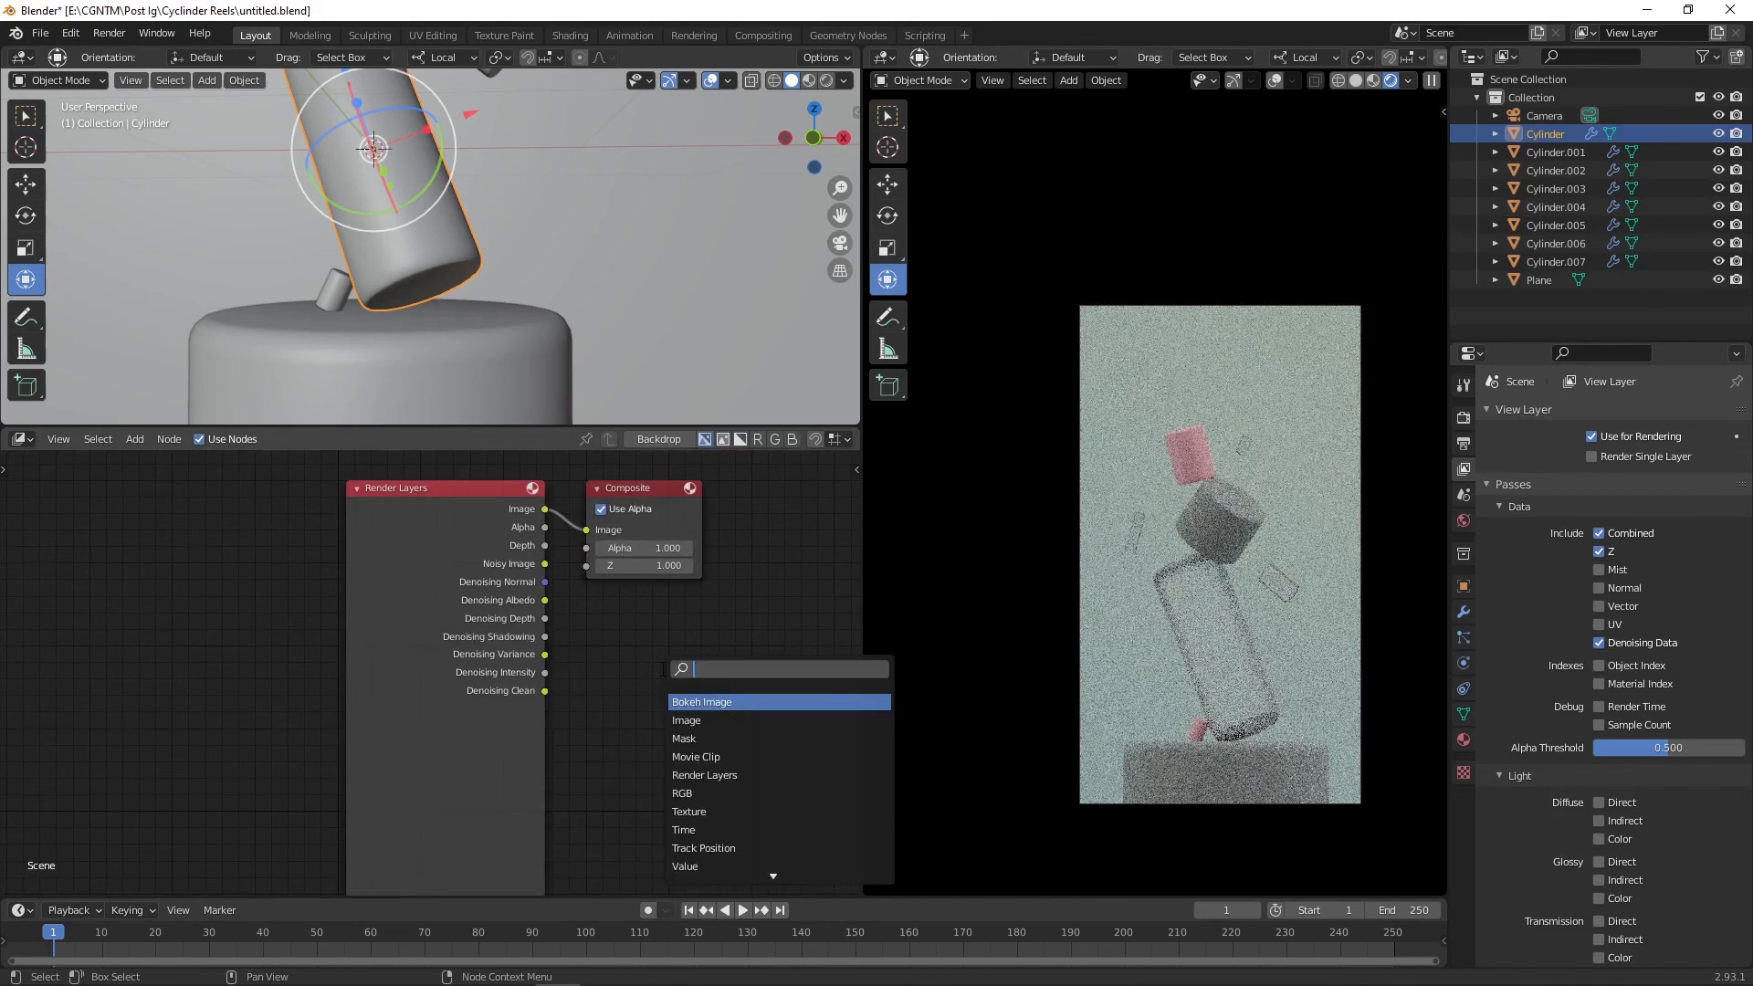
type("denoise")
key("Return")
left_click(566, 510)
left_click(544, 564)
left_click_drag(544, 563, 611, 583)
left_click_drag(544, 582, 611, 621)
Step: Render the image again and zoom in on the result
left_click(109, 33)
left_click(133, 58)
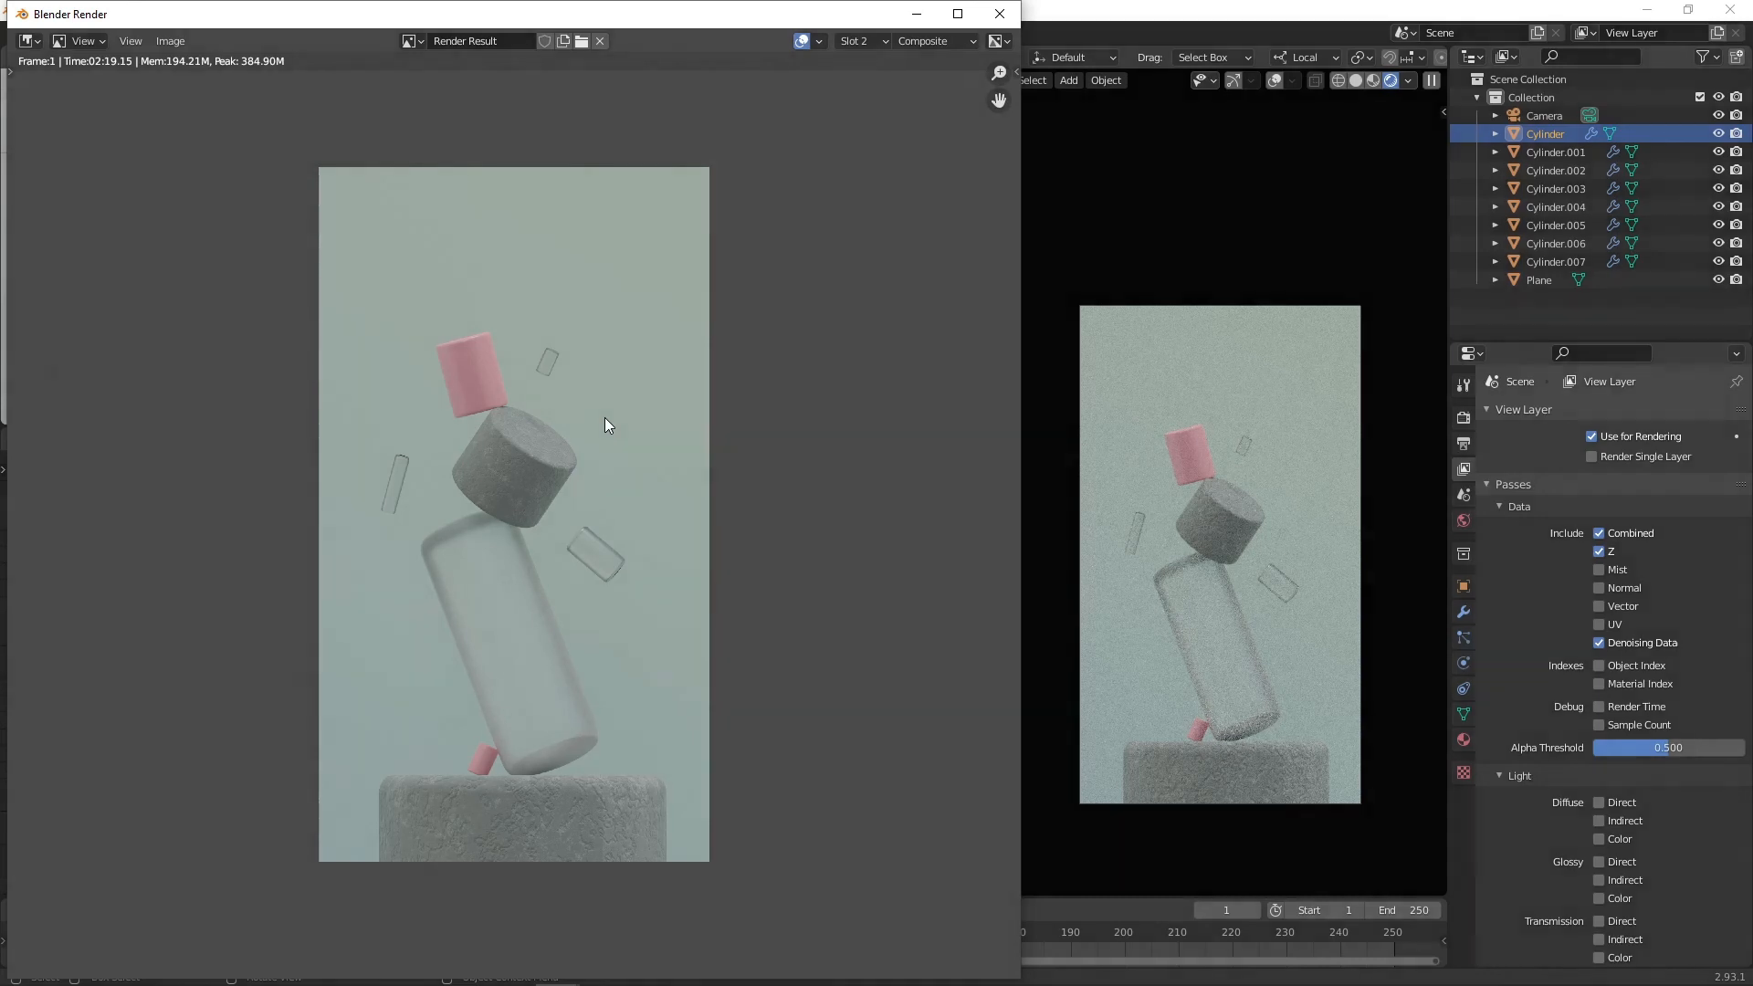
scroll(604, 418, "up", 3)
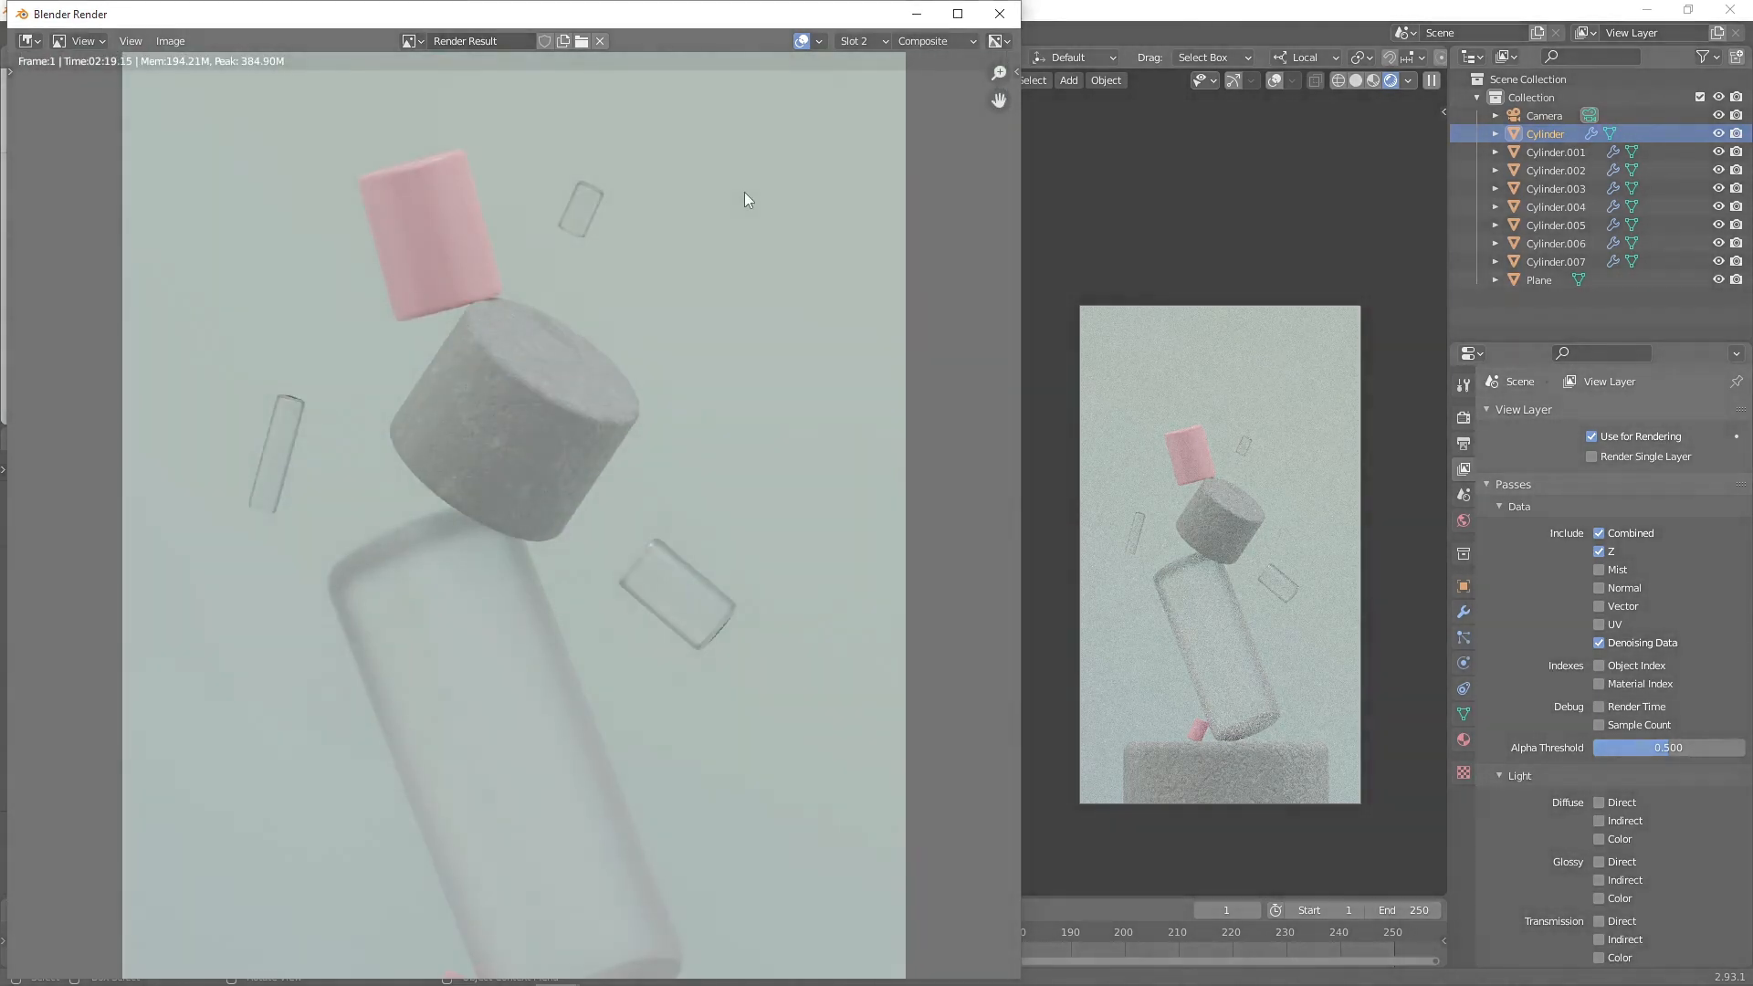
Step: Compare the new render with the earlier one by switching between render slots
left_click(858, 41)
left_click(864, 64)
scroll(573, 523, "down", 3)
scroll(699, 419, "up", 2)
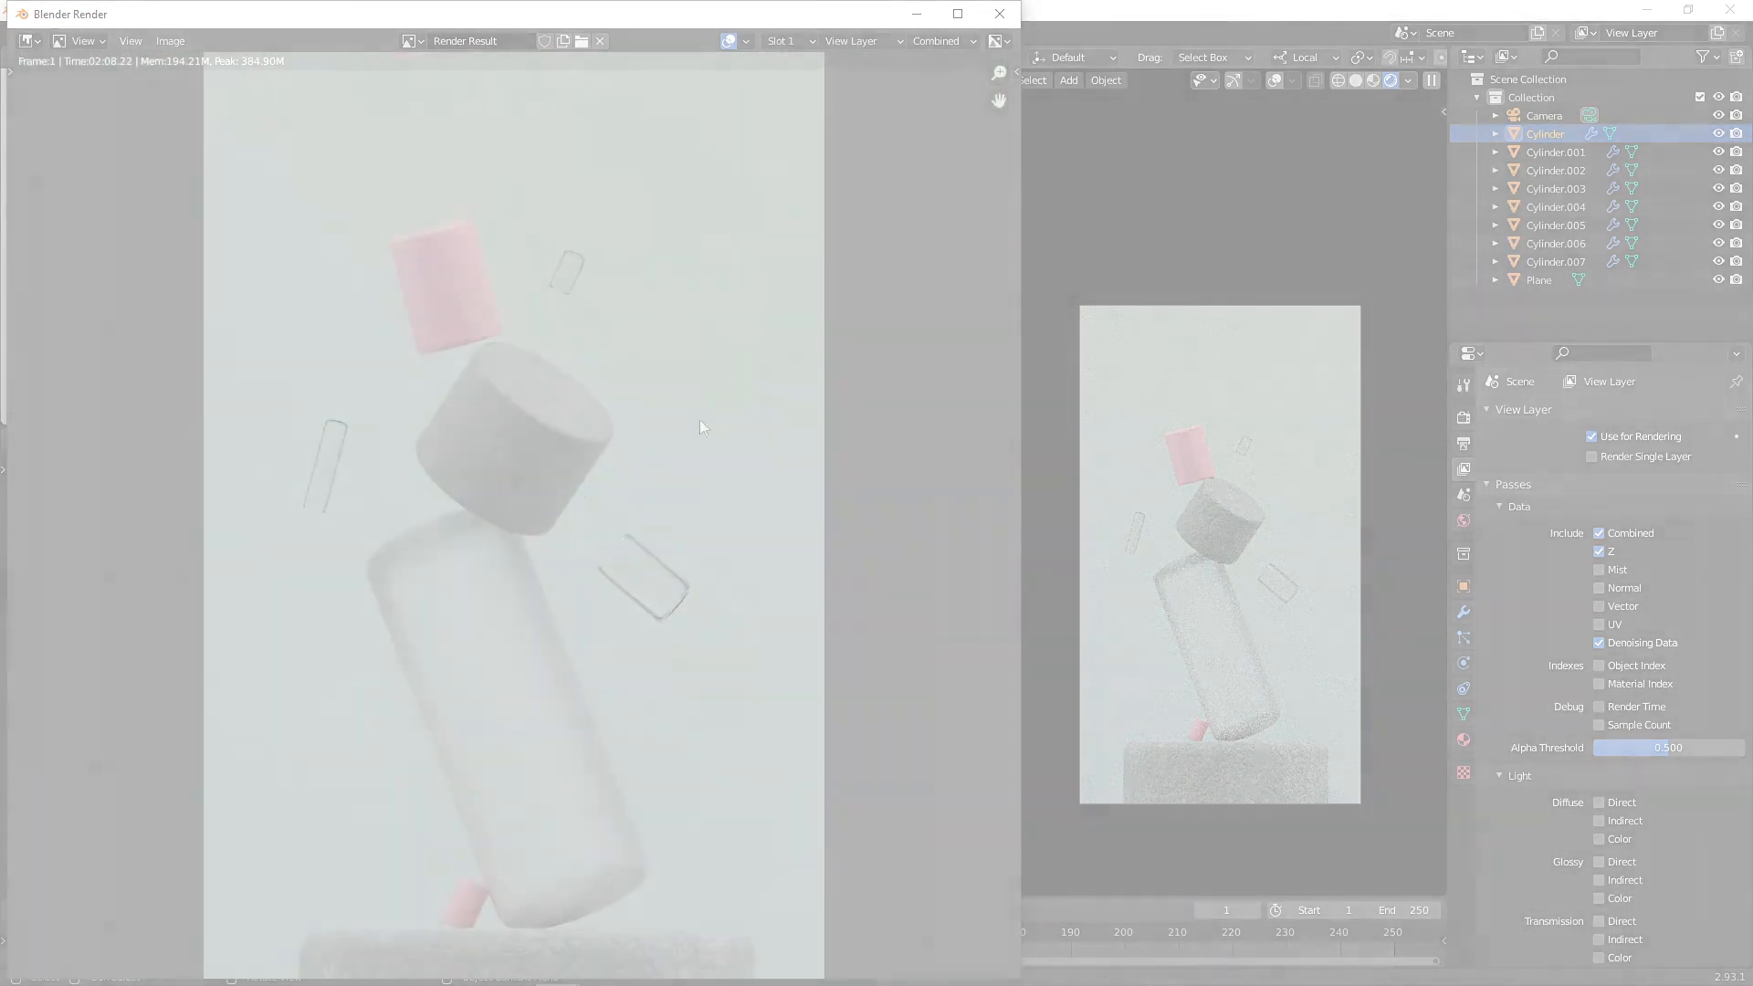
left_click(791, 42)
left_click(787, 78)
left_click(858, 42)
left_click(862, 60)
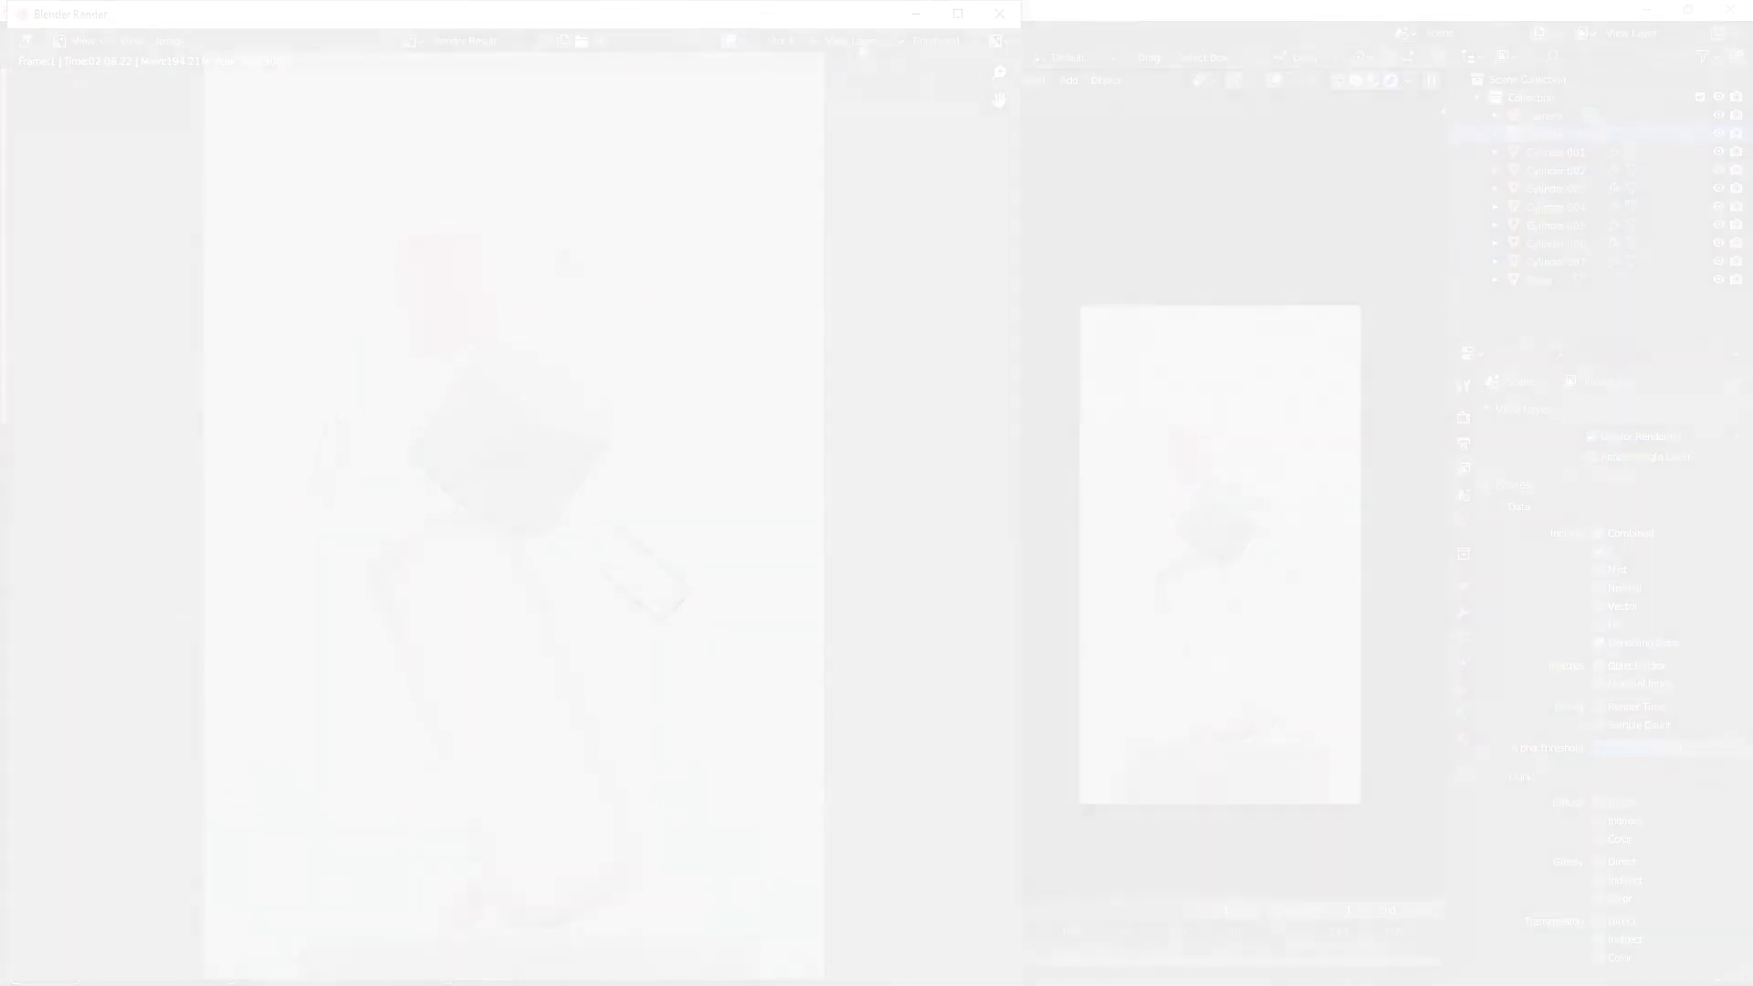